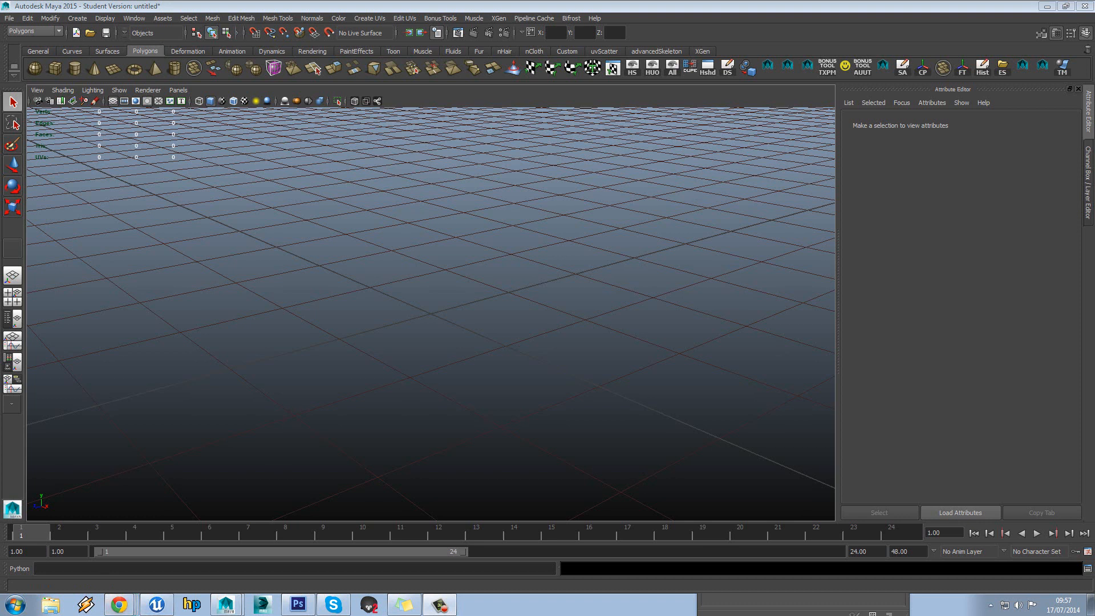
# Switch to the Chrome window showing the 2006 Audi A3 (Typ 8P) Hatchback blueprint
pyautogui.moveTo(119, 604)
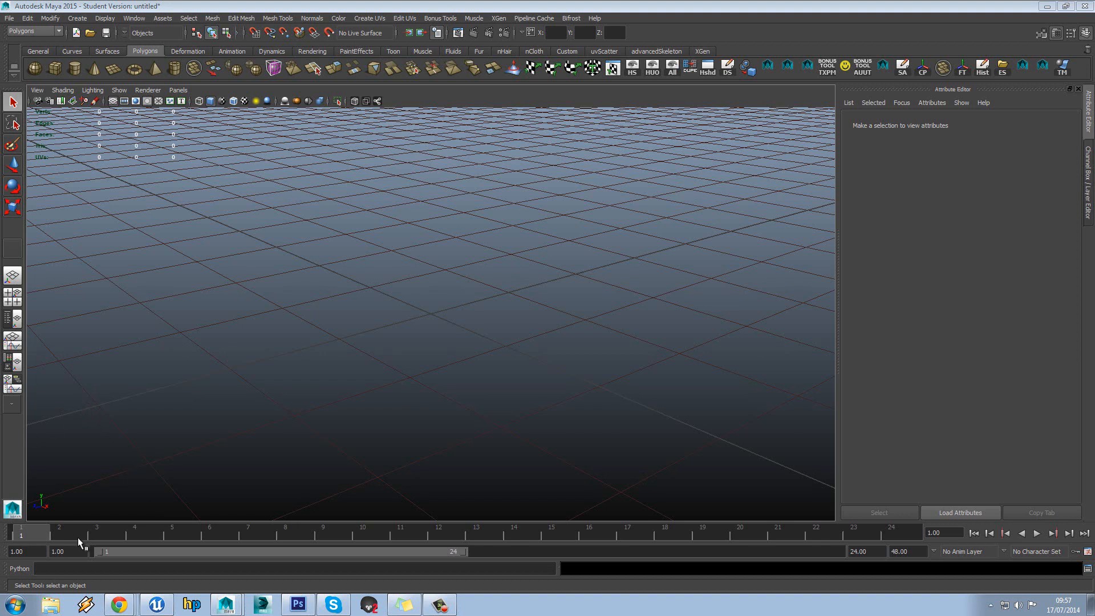
pyautogui.click(119, 604)
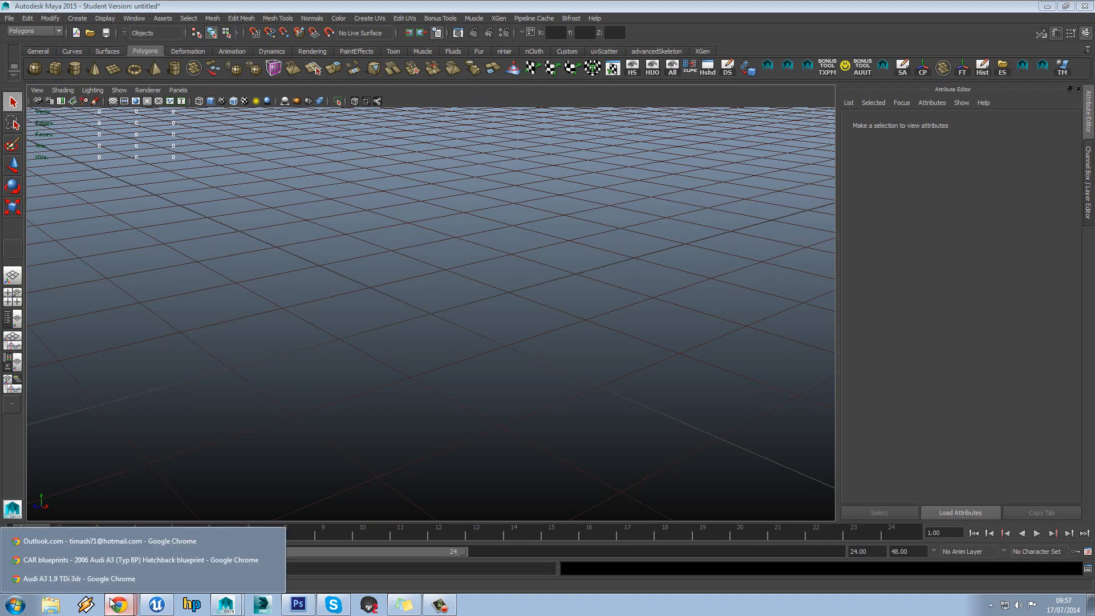
pyautogui.click(120, 559)
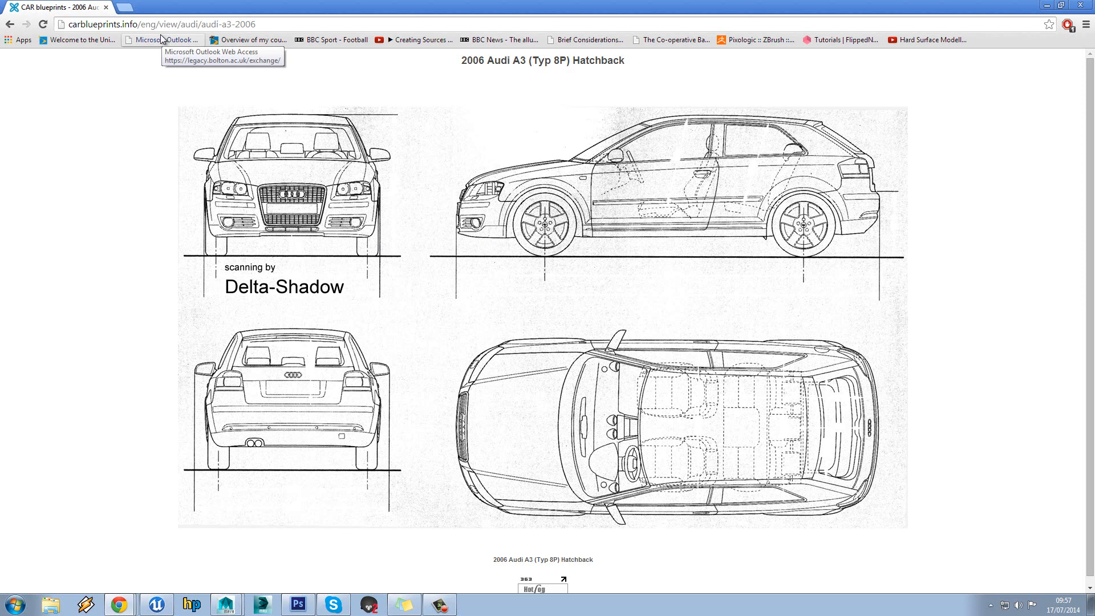
# Search the web for "bluprints" in a new tab and open the blueprints database on The-Blueprints.com
pyautogui.click(127, 8)
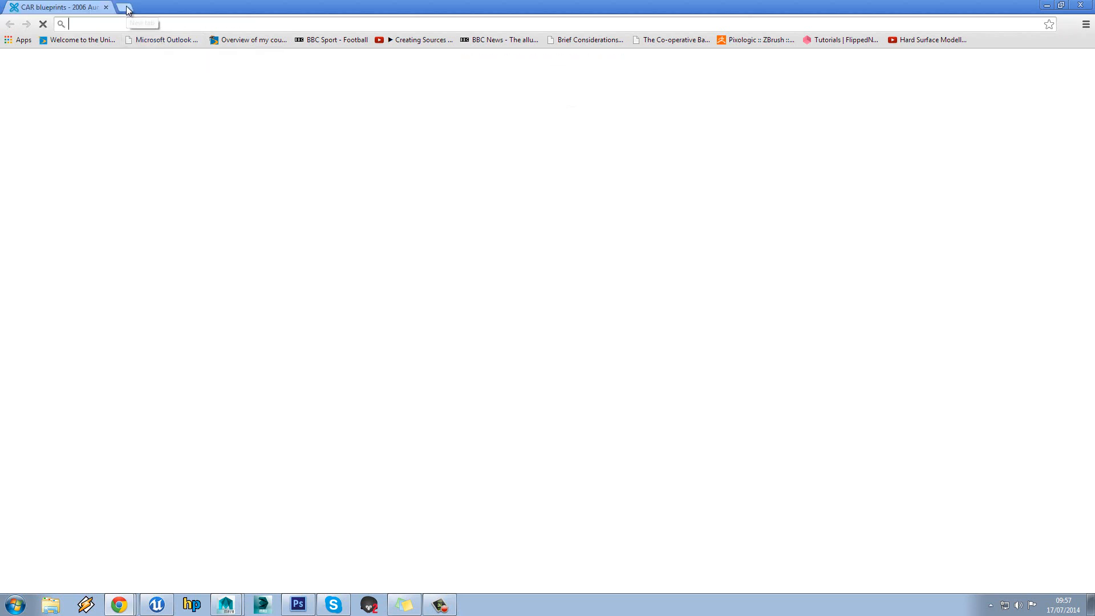
pyautogui.write('blup')
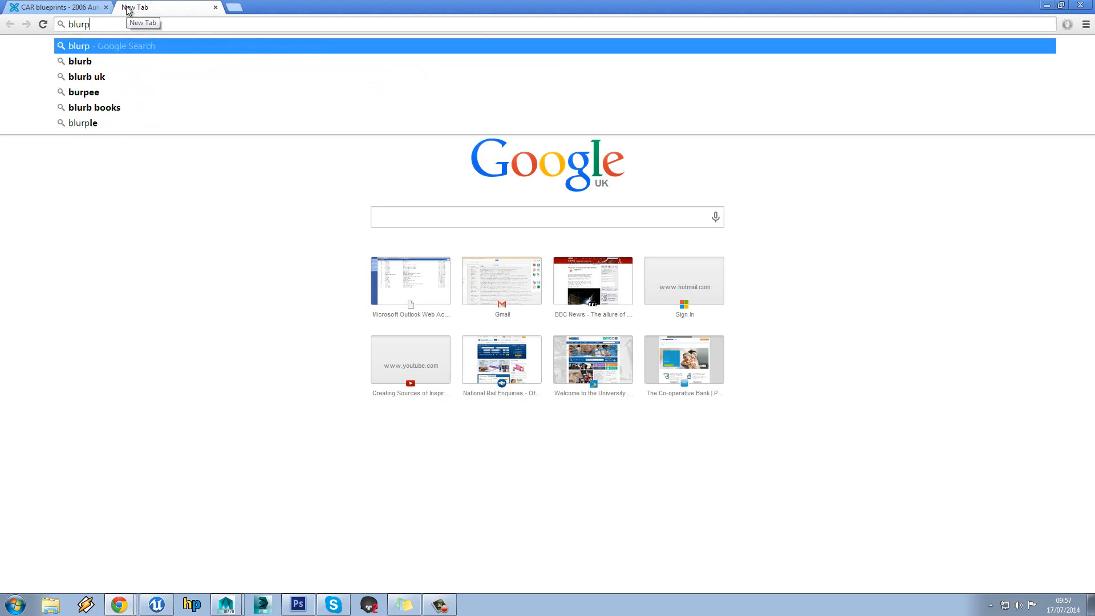
pyautogui.write('rints')
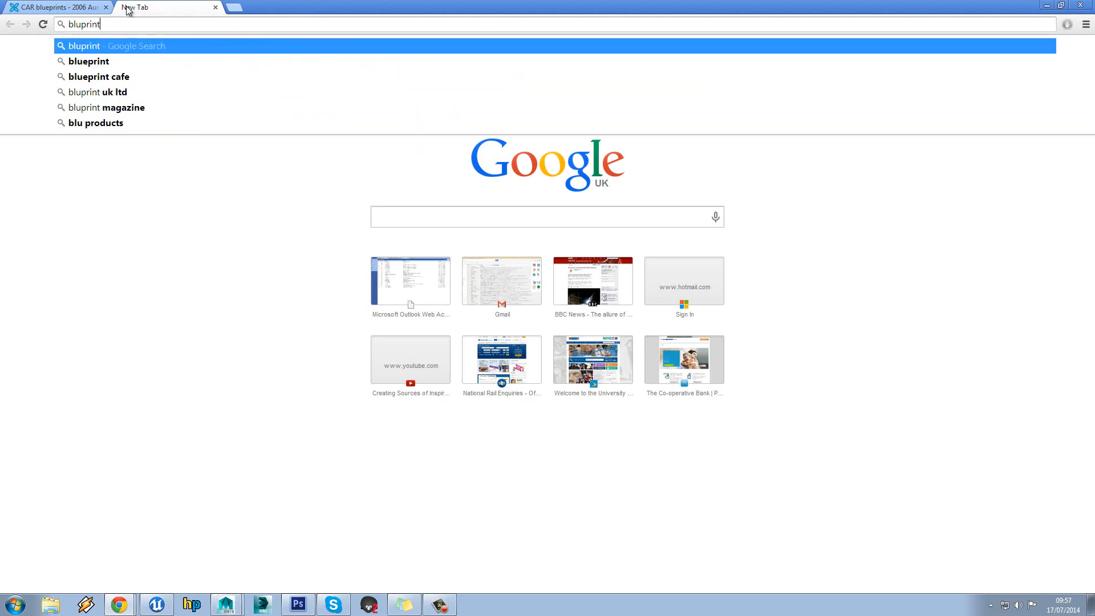
pyautogui.press('Return')
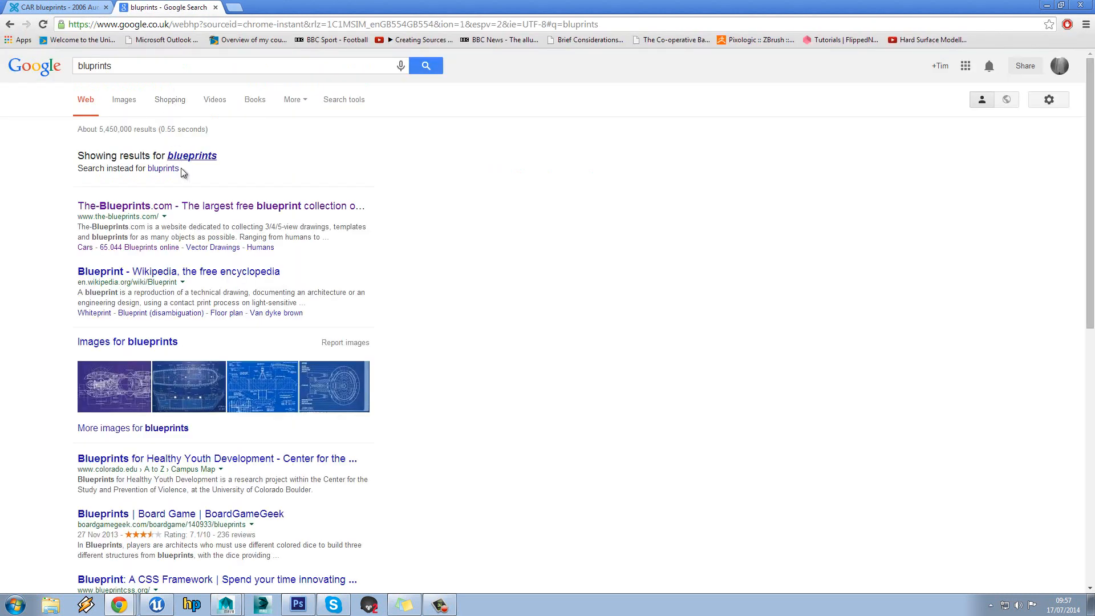
pyautogui.click(191, 207)
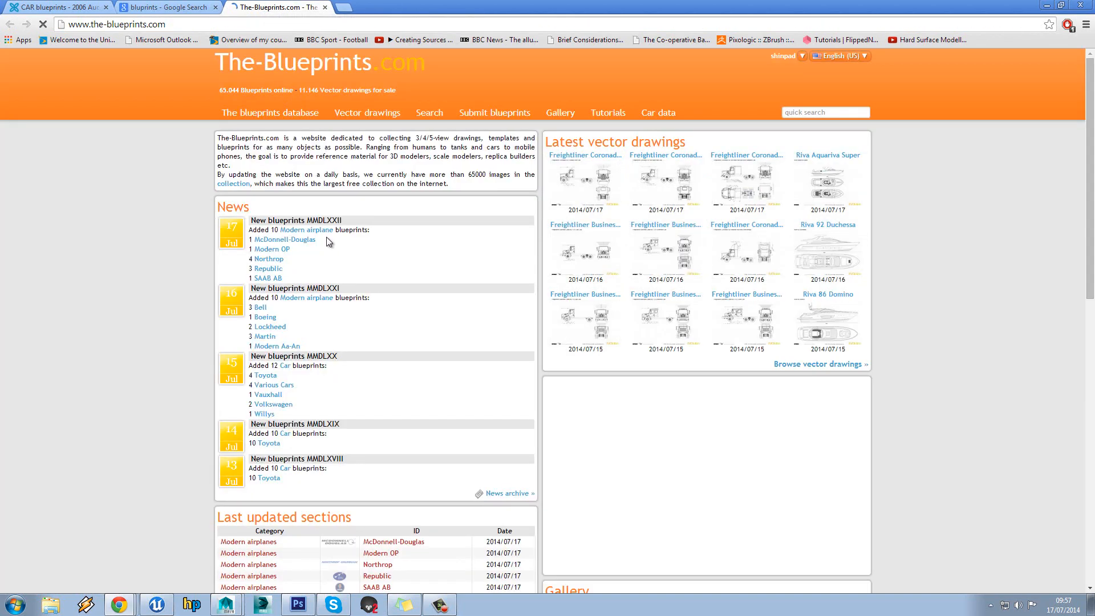
pyautogui.click(277, 116)
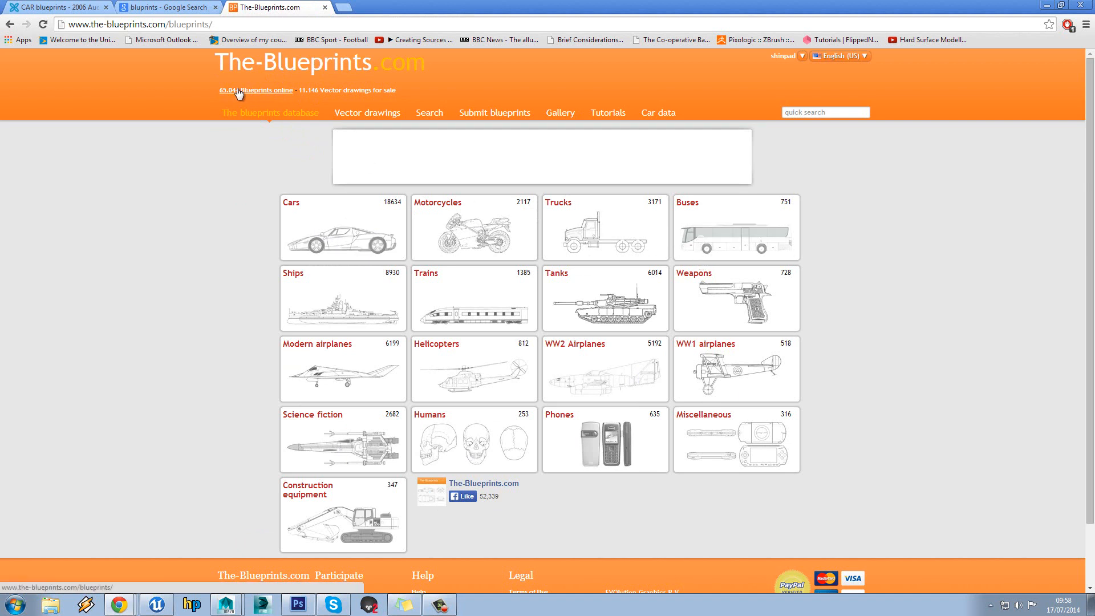
# Change the earlier web search to "car bluprints", open carblueprints.info and look through its list of car makes
pyautogui.click(177, 6)
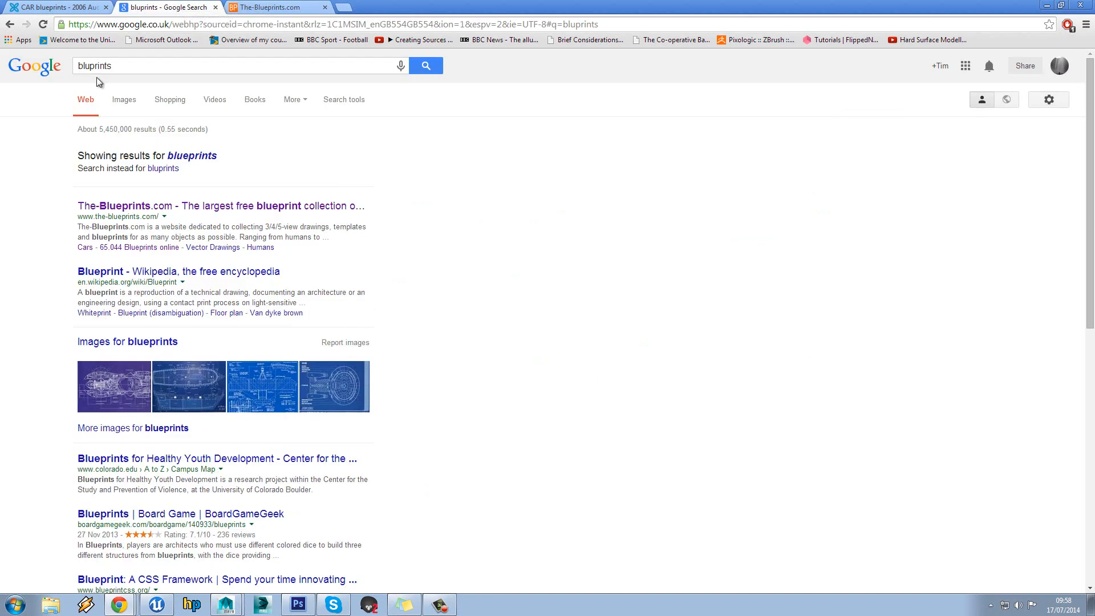
pyautogui.click(80, 67)
pyautogui.write('car')
pyautogui.press('Return')
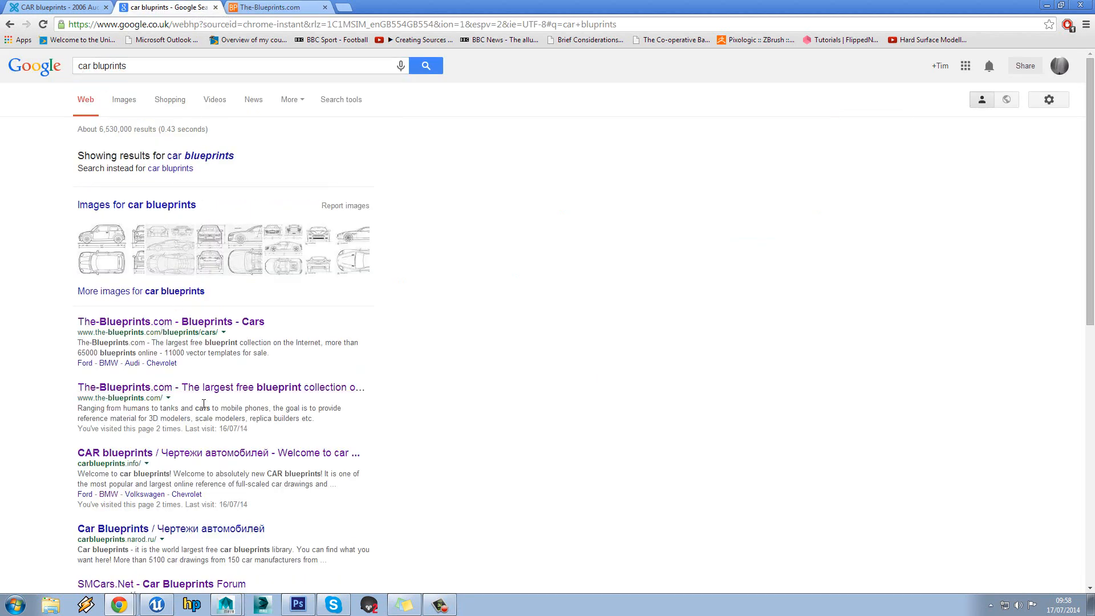
pyautogui.click(198, 454)
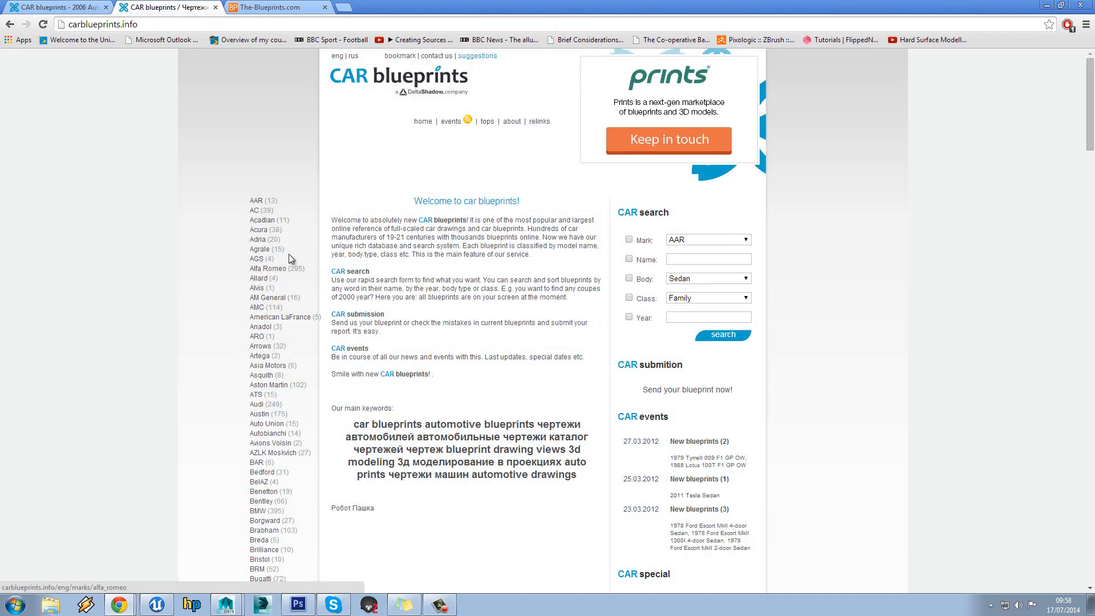
pyautogui.scroll(-2, 422, 226)
pyautogui.scroll(1, 422, 226)
pyautogui.scroll(-8, 422, 226)
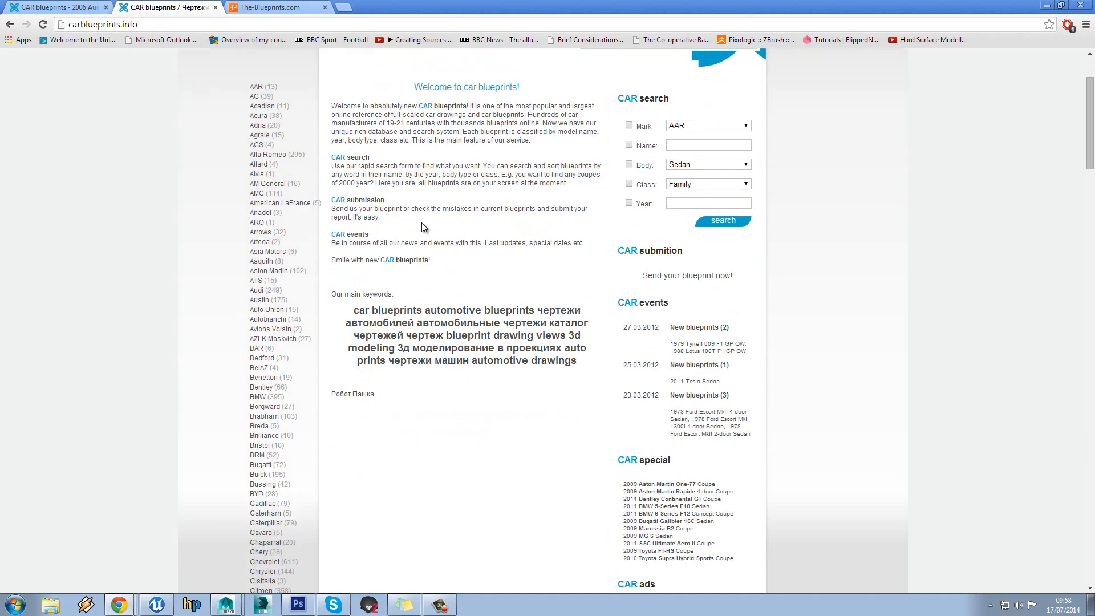
pyautogui.scroll(-7, 421, 226)
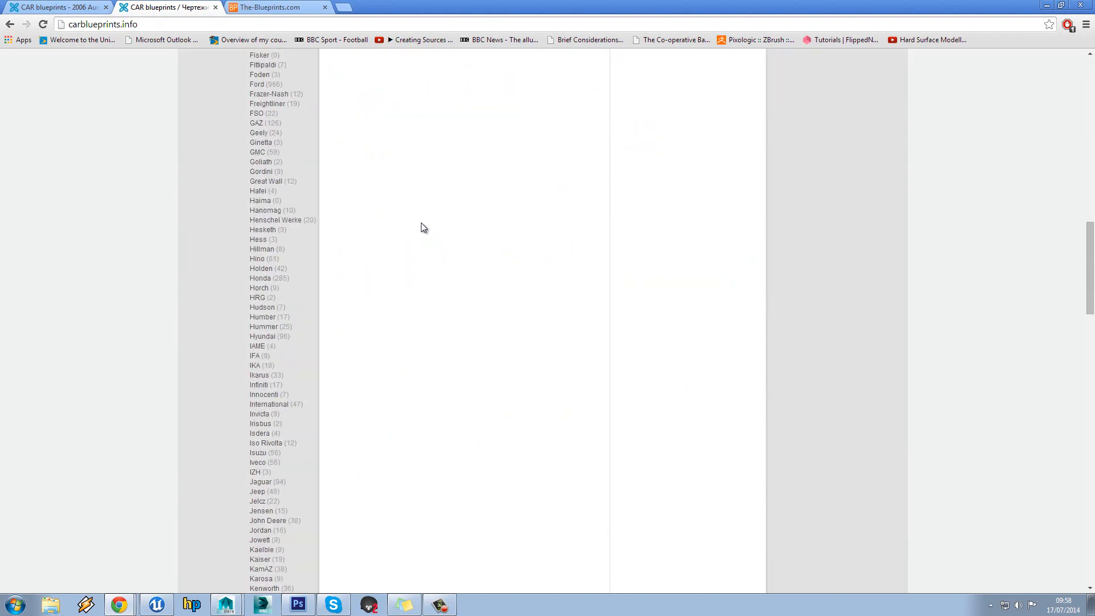
pyautogui.scroll(16, 422, 226)
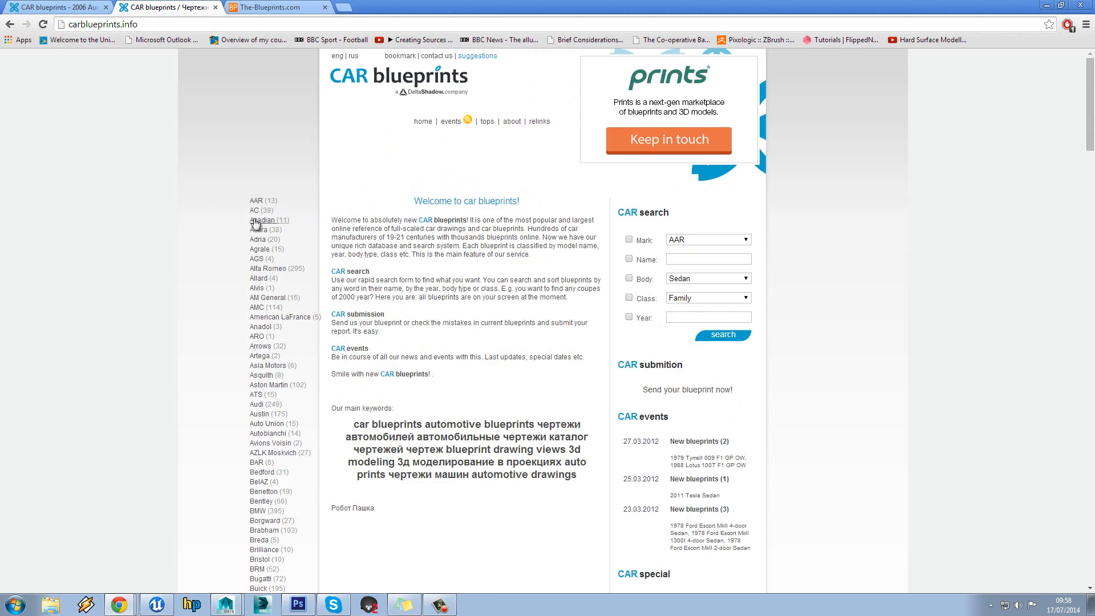
# Search the web for "smcars", open the SMCars.Net forum and go to its Blueprints: Archive section
pyautogui.click(151, 25)
pyautogui.write('smcars')
pyautogui.press('Return')
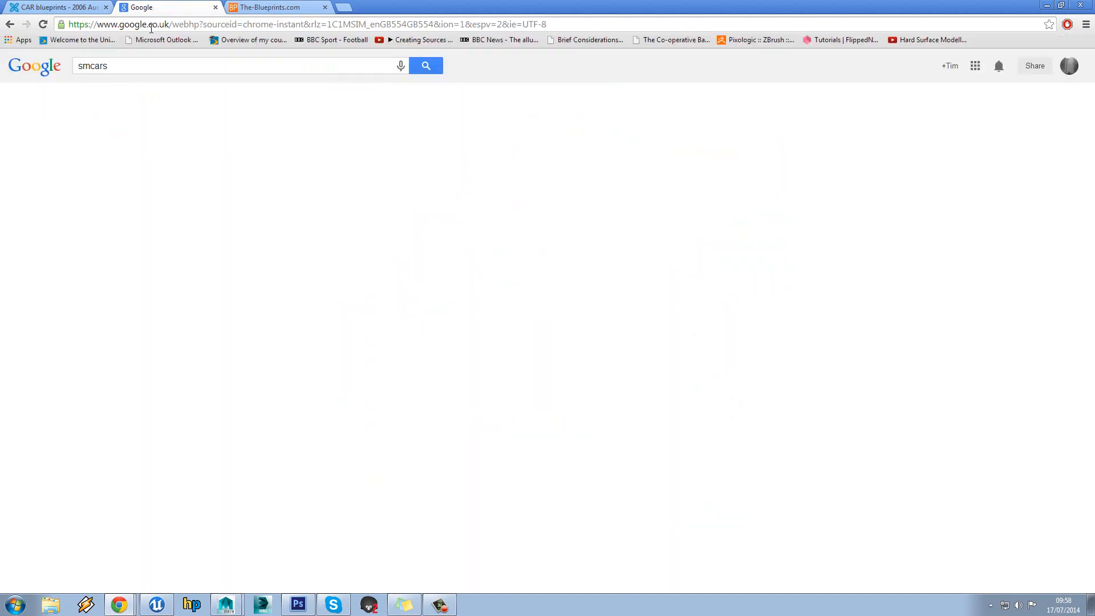
pyautogui.click(188, 154)
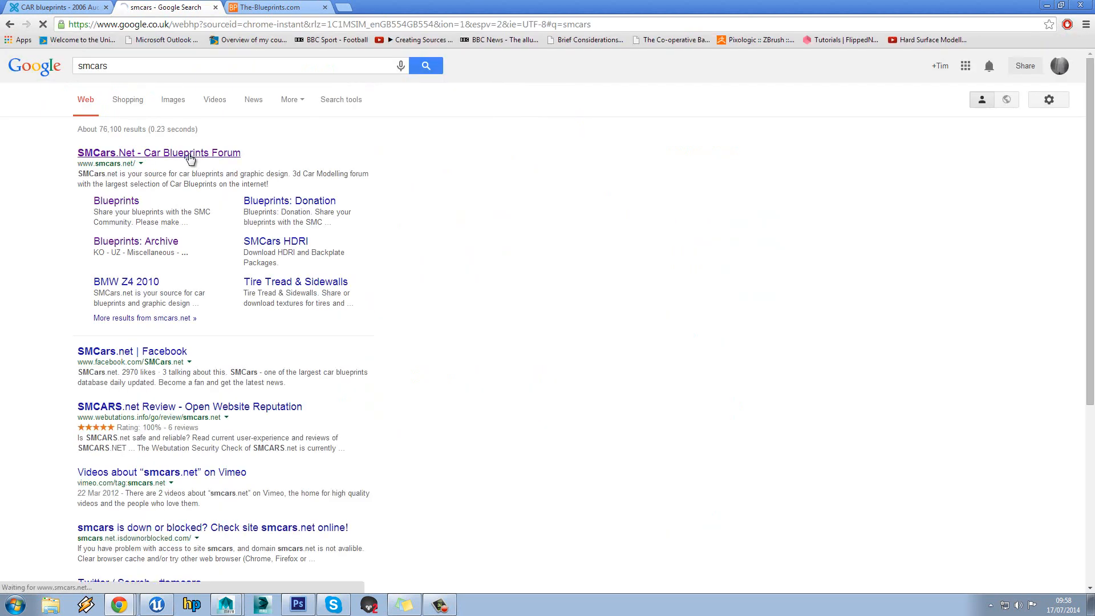
pyautogui.scroll(-3, 315, 222)
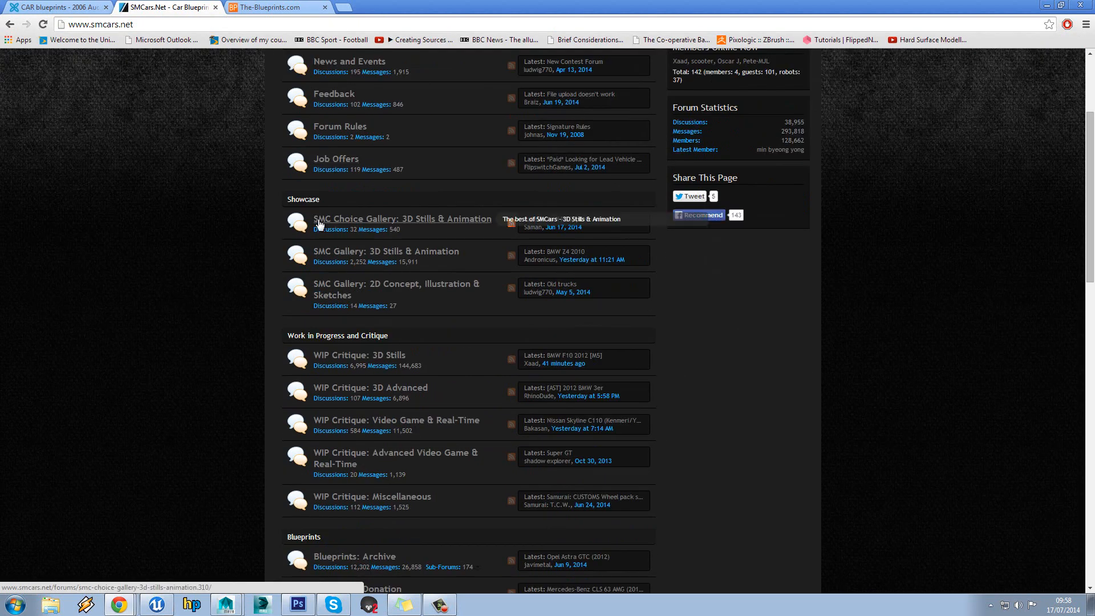
pyautogui.scroll(-4, 319, 224)
pyautogui.scroll(8, 319, 224)
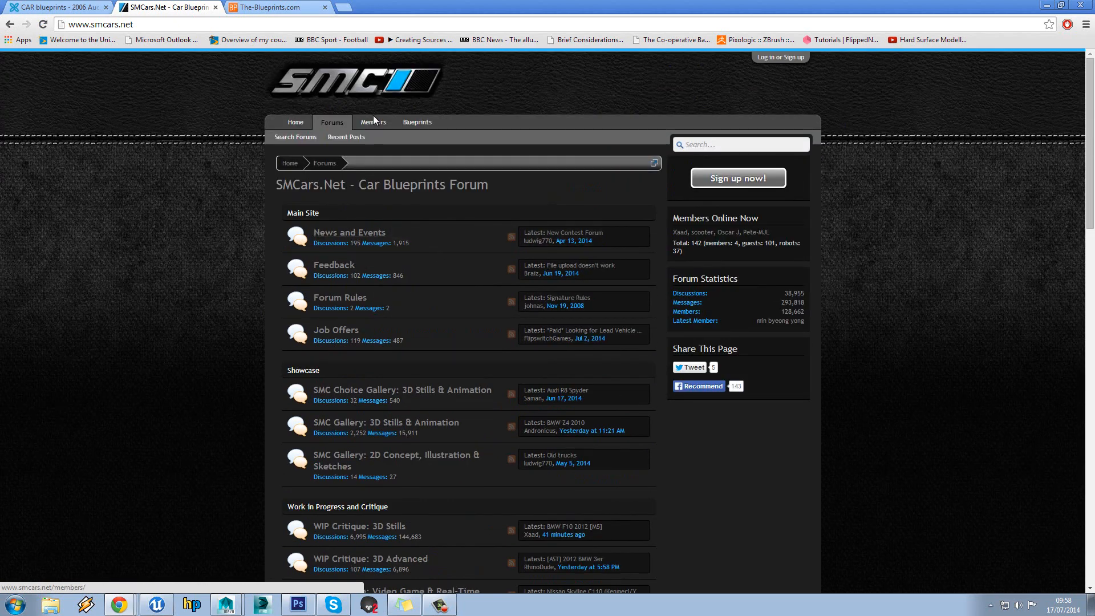
pyautogui.click(411, 123)
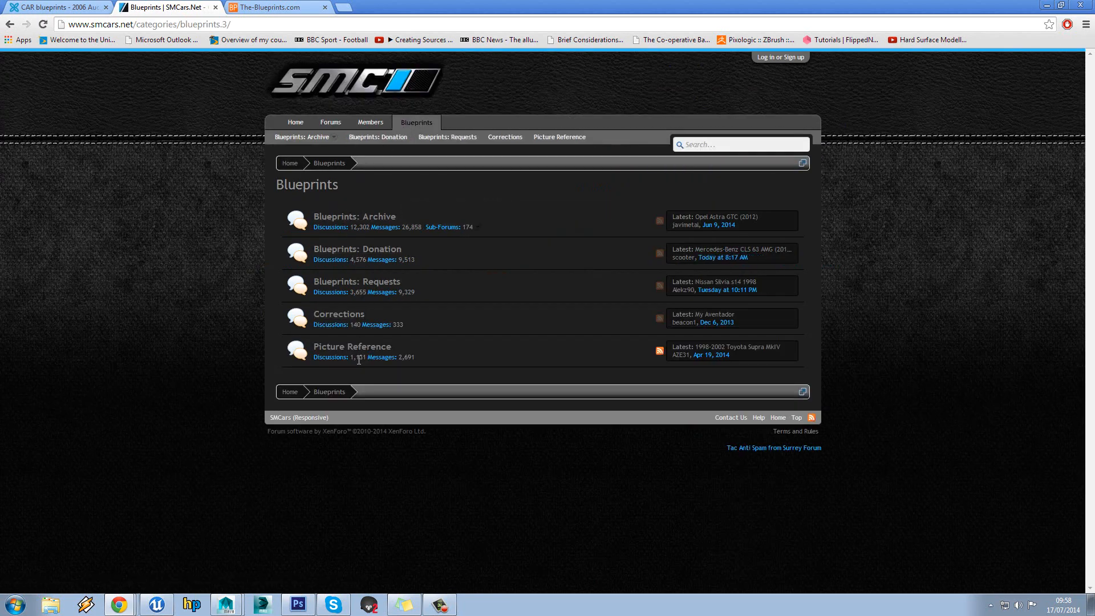
pyautogui.click(357, 216)
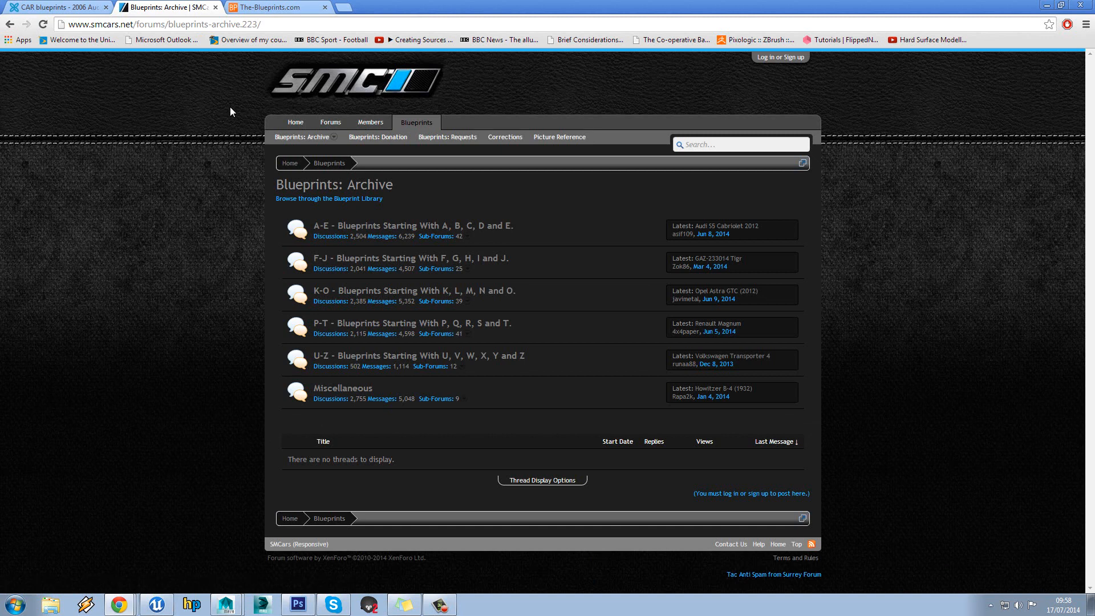
# Search for "porshe 911 bluprints" in a new tab and browse the image results
pyautogui.click(343, 6)
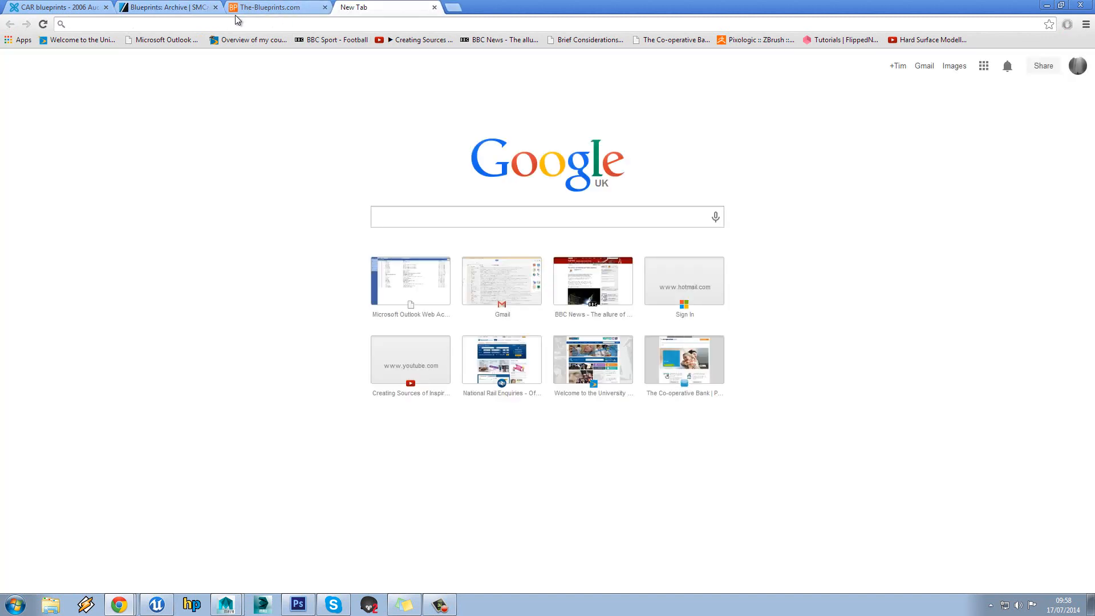
pyautogui.write('porshe ')
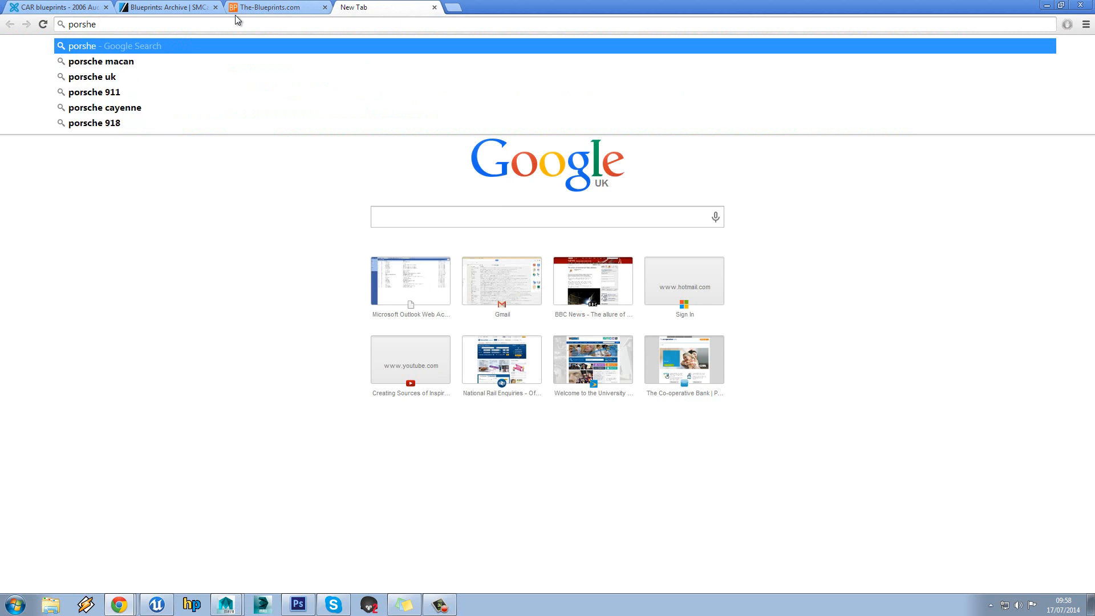
pyautogui.write('911 ')
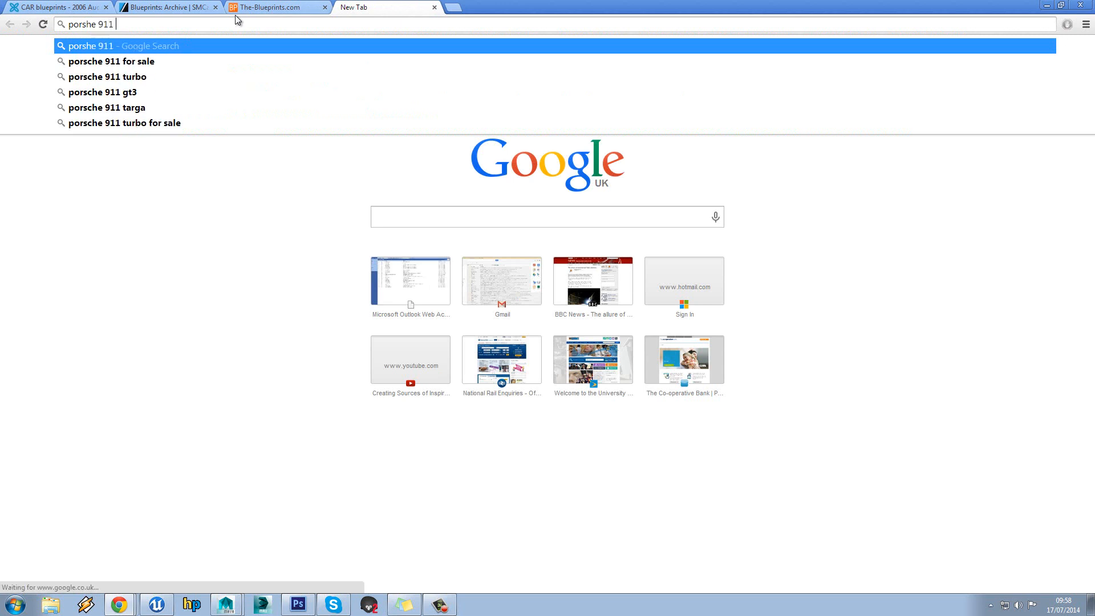
pyautogui.write('bluprints')
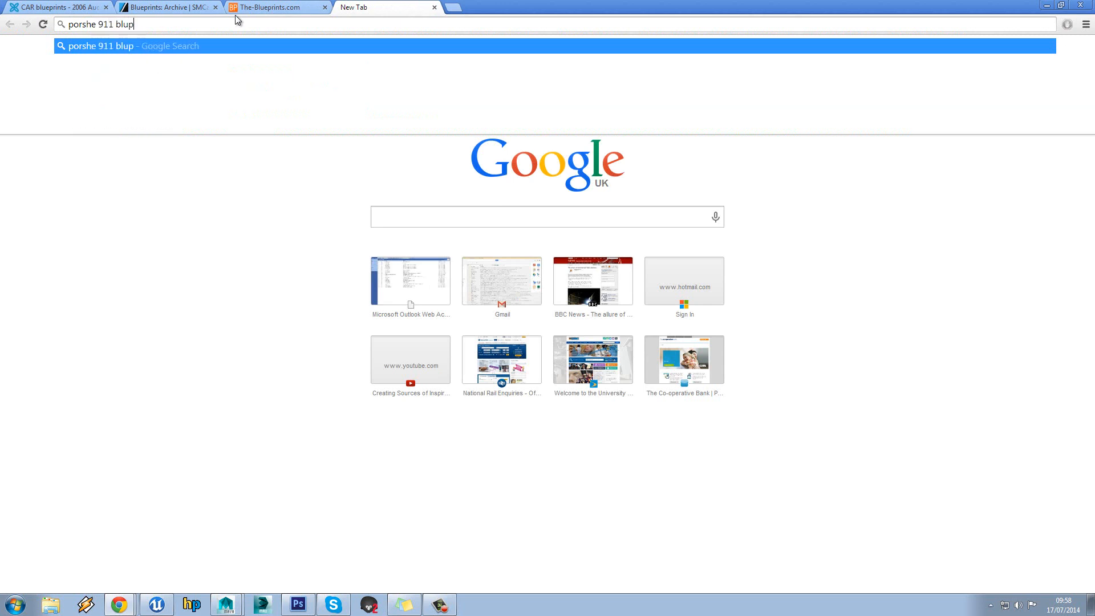
pyautogui.press('Return')
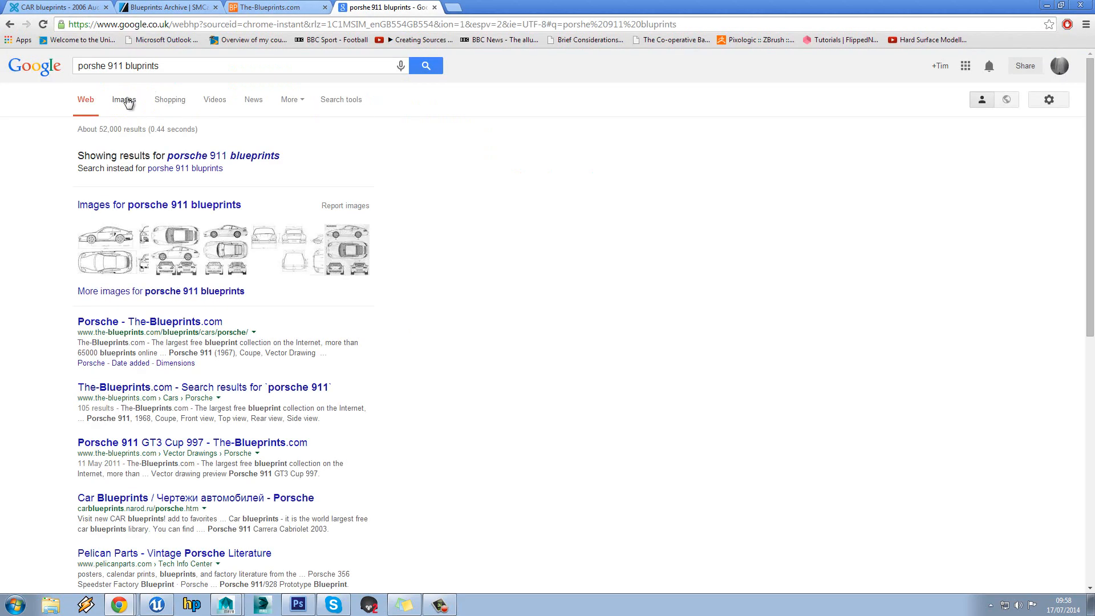
pyautogui.click(148, 101)
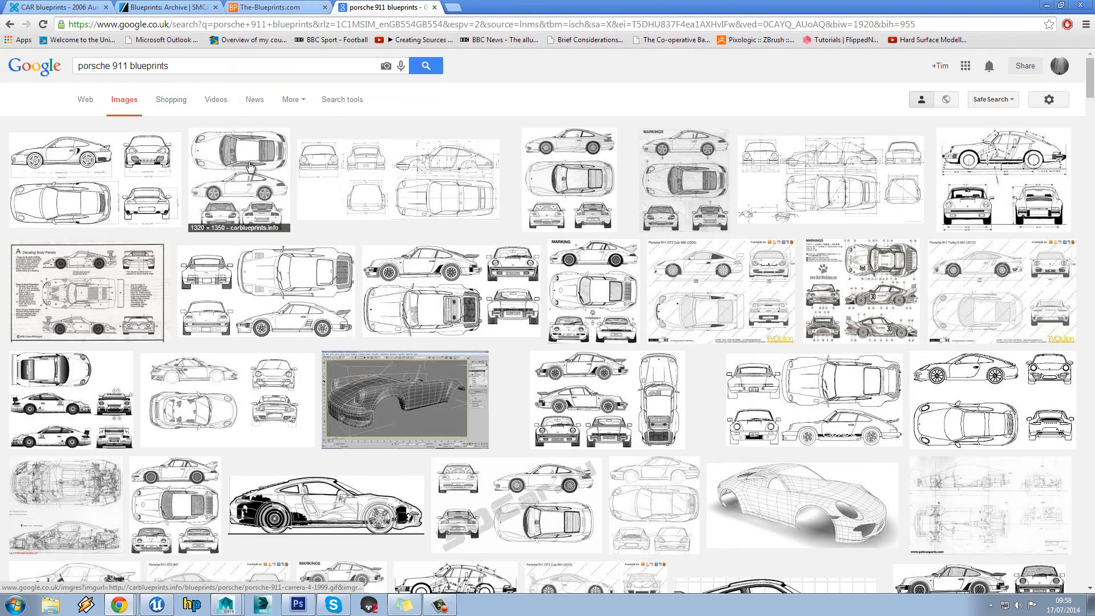
pyautogui.scroll(-4, 668, 336)
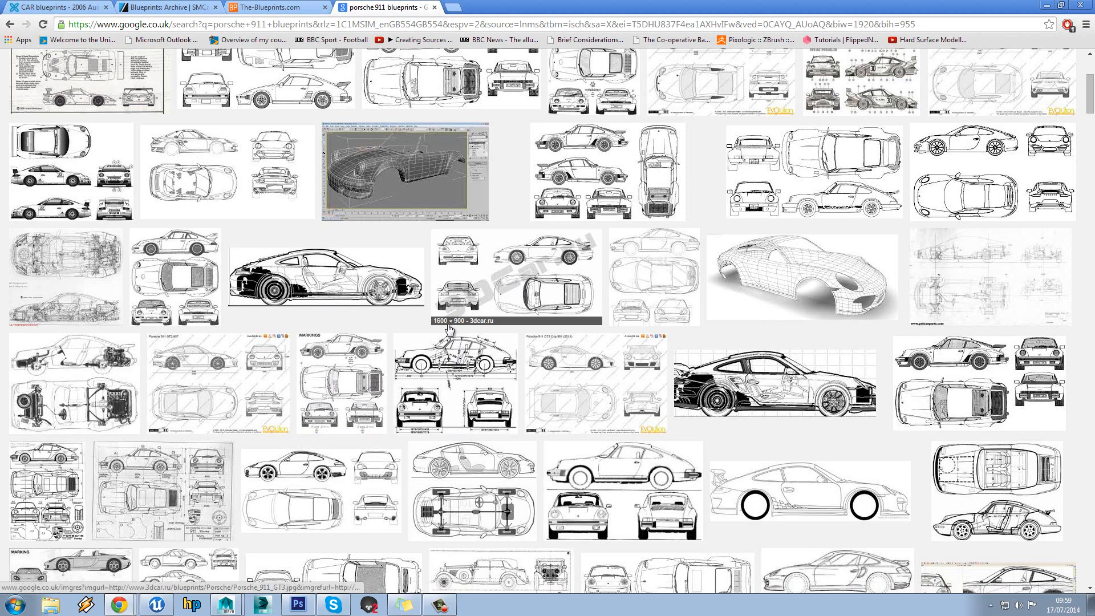
pyautogui.scroll(4, 449, 329)
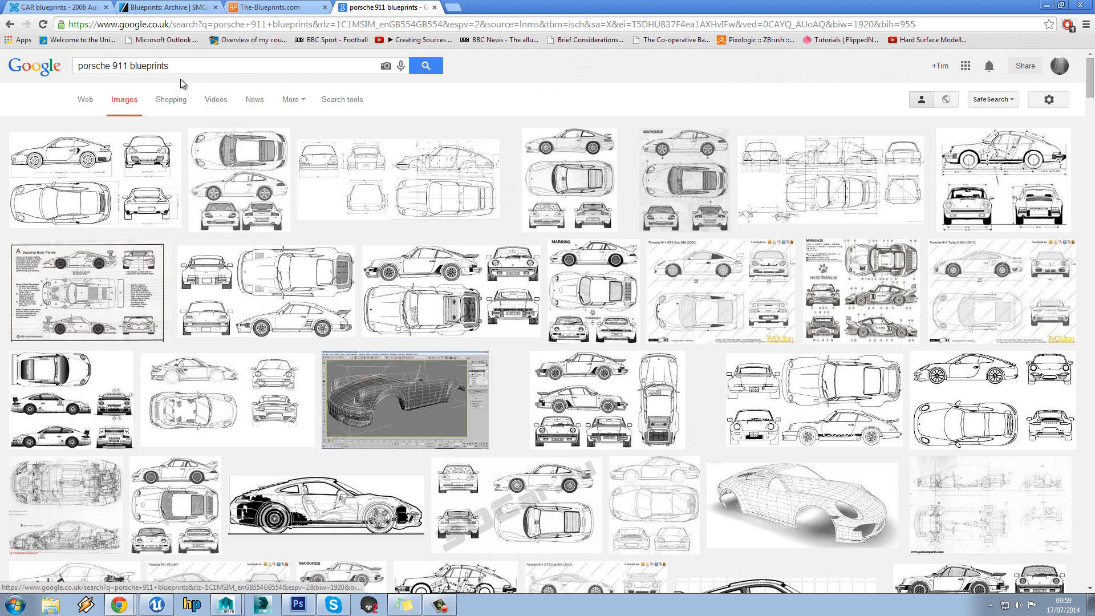
pyautogui.tripleClick(150, 66)
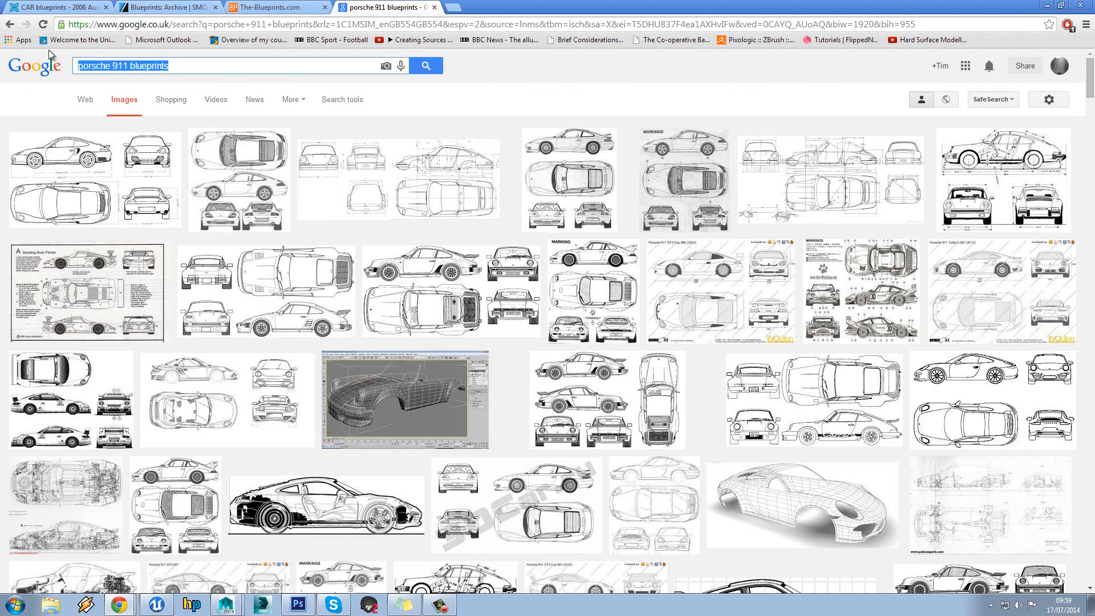
pyautogui.click(123, 65)
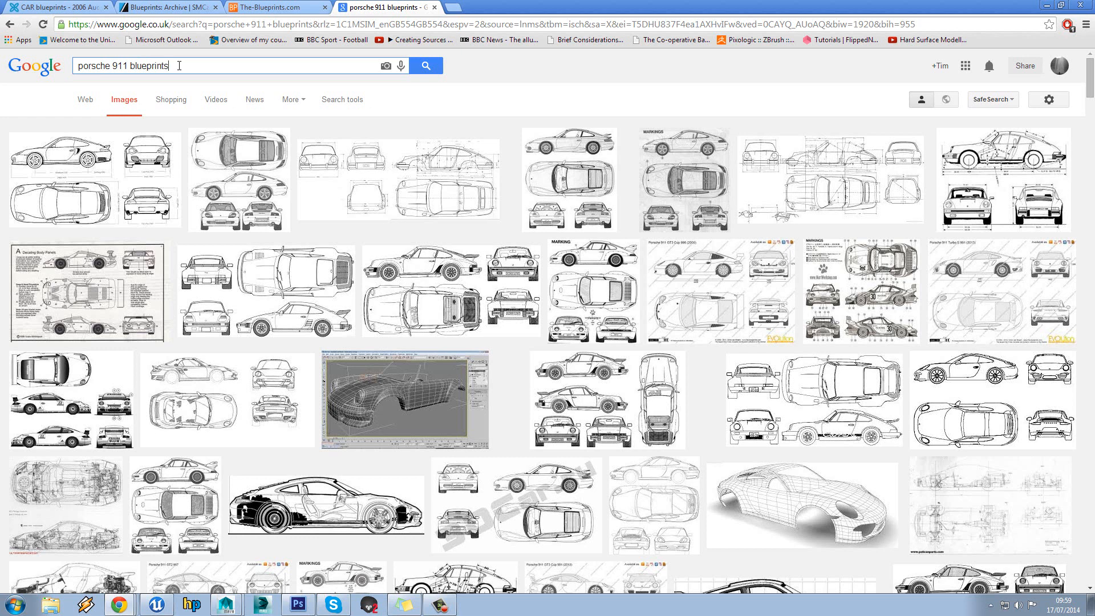
pyautogui.moveTo(207, 66); pyautogui.dragTo(68, 72)
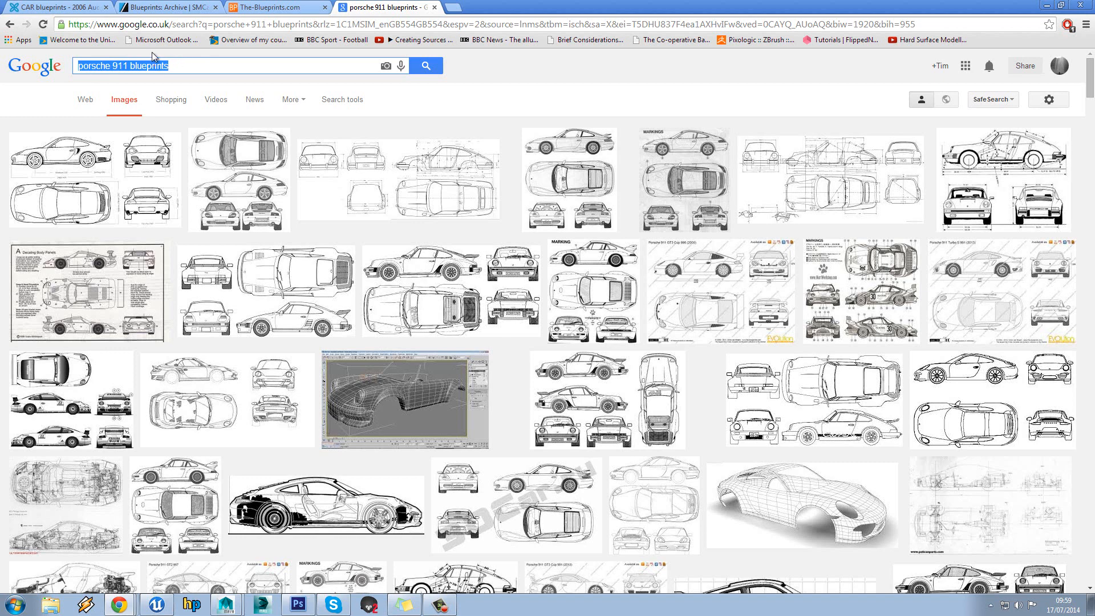
# Return to the Audi A3 blueprint page and highlight "2006 Audi A3" in its heading
pyautogui.click(91, 6)
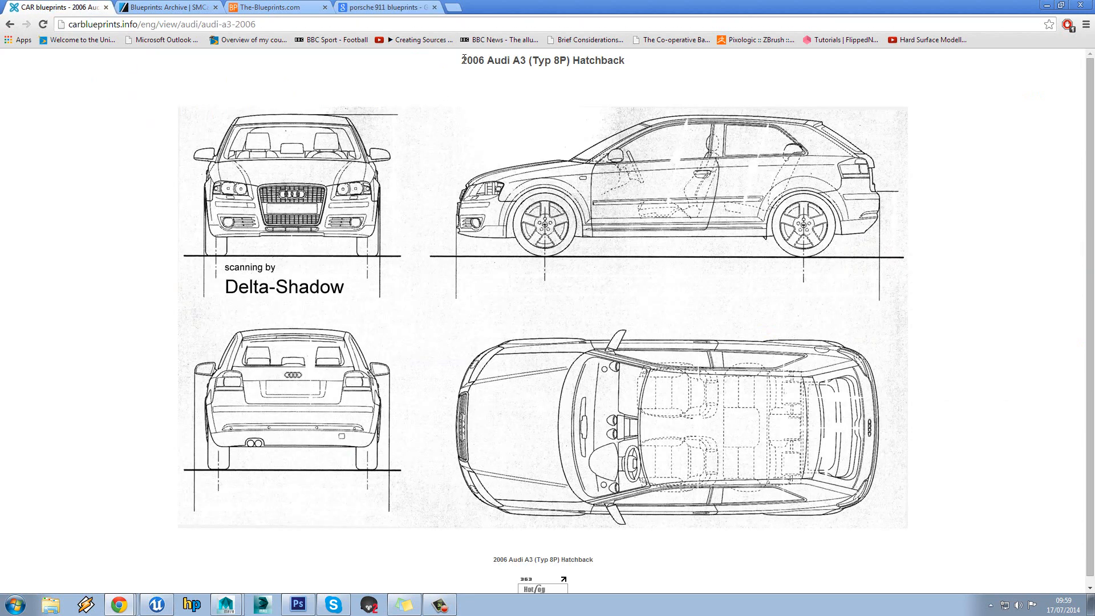
pyautogui.moveTo(476, 60); pyautogui.dragTo(521, 61)
pyautogui.click(521, 60)
pyautogui.moveTo(465, 60)
pyautogui.mouseDown()
pyautogui.moveTo(513, 60)
pyautogui.moveTo(461, 58)
pyautogui.mouseUp()
pyautogui.click(515, 59)
pyautogui.click(462, 61)
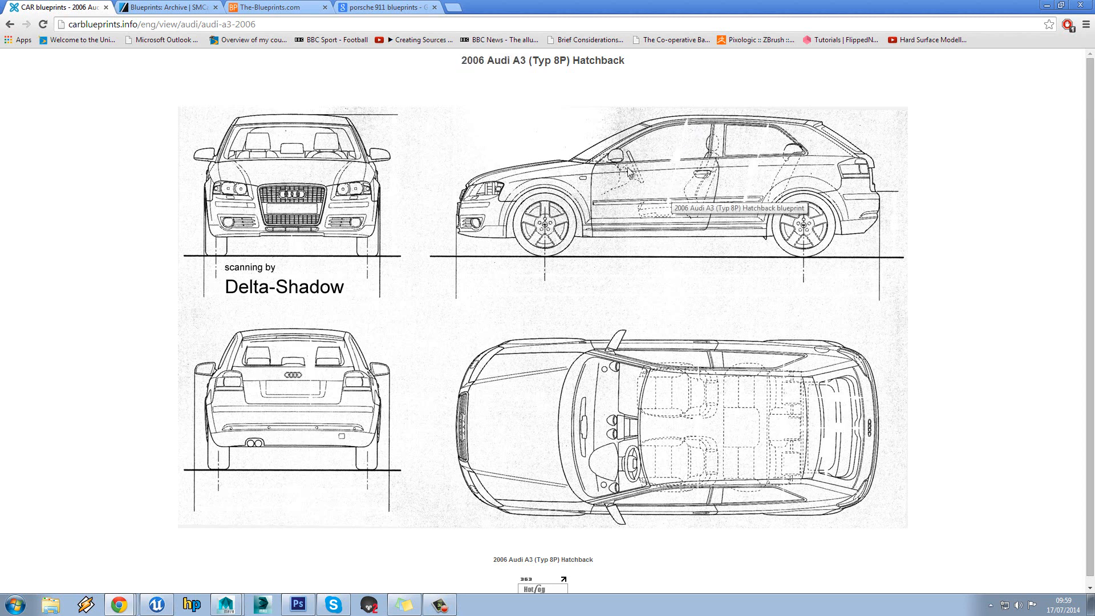
pyautogui.moveTo(524, 60); pyautogui.dragTo(454, 62)
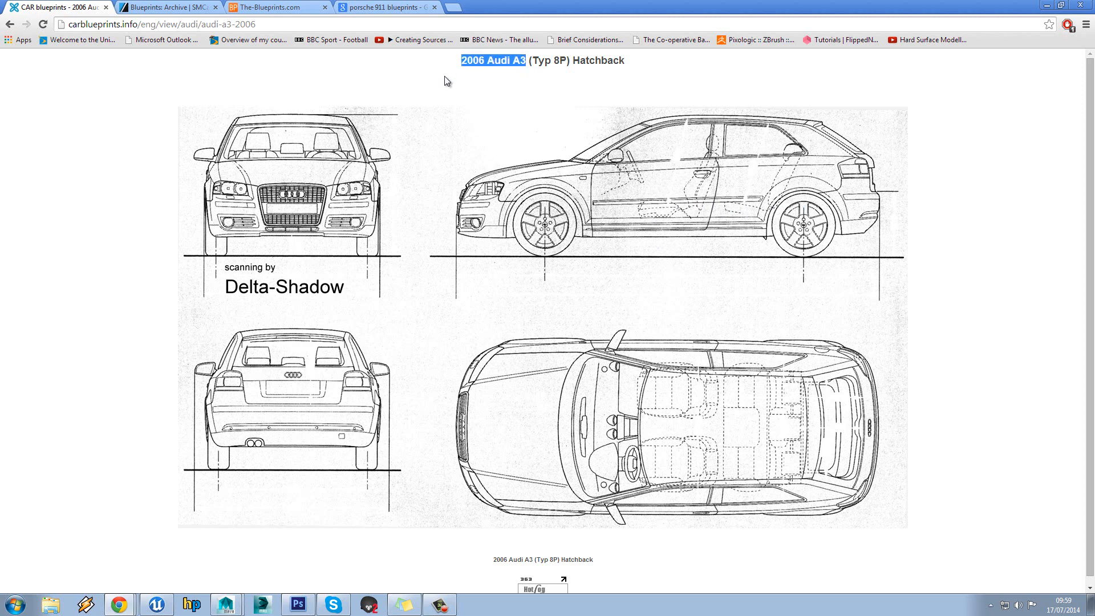
# Clear the heading highlight, look over the Audi A3 blueprint and switch to the AutoTrader window for the Audi A3 1.9 TDi 3dr
pyautogui.click(463, 62)
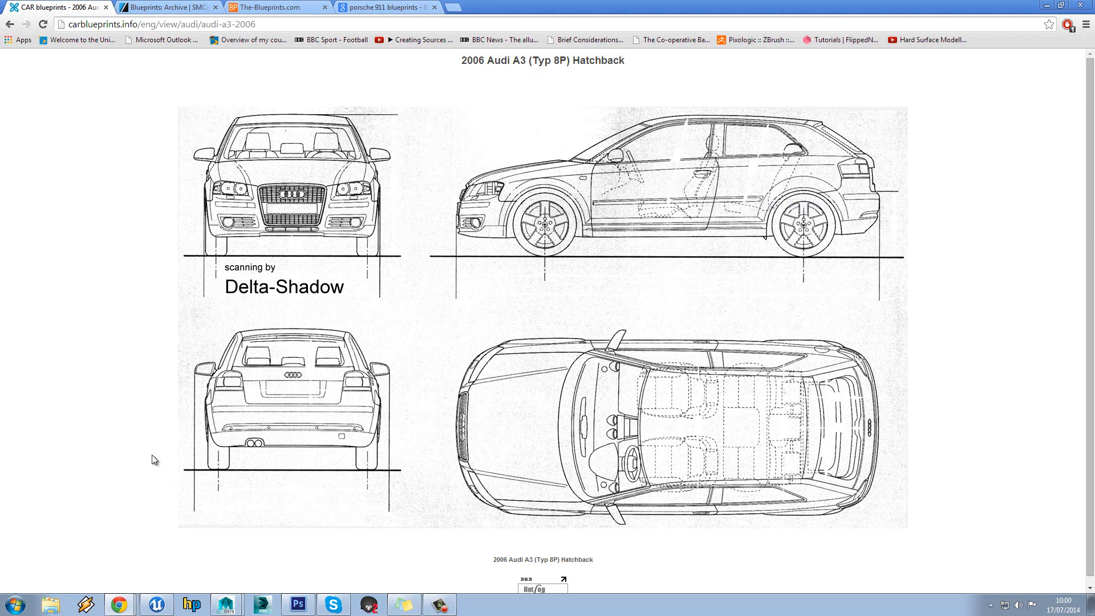
pyautogui.scroll(-1, 163, 444)
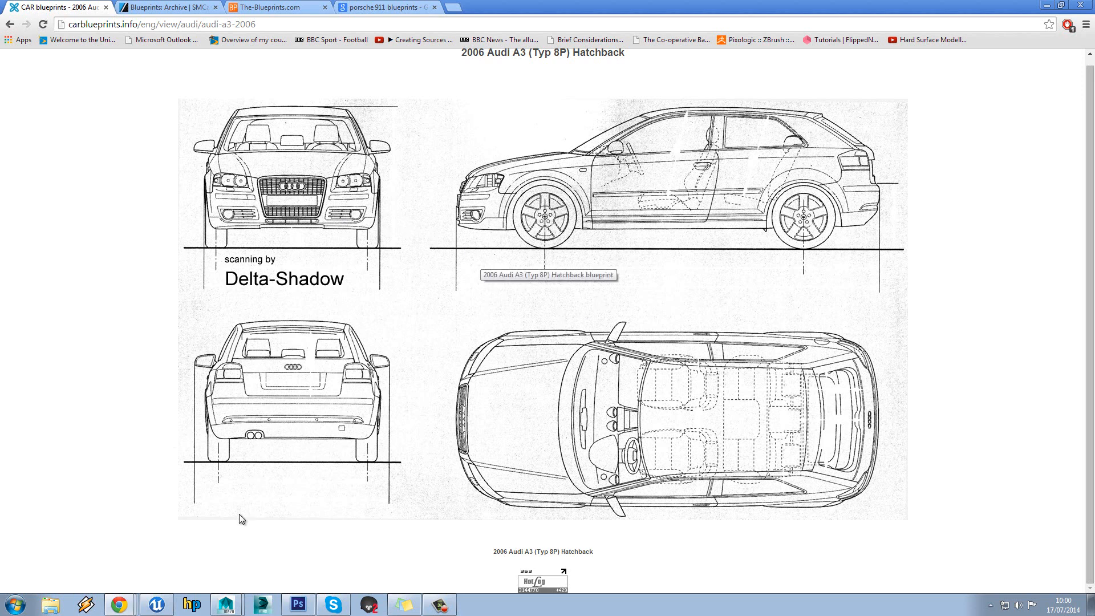
pyautogui.click(114, 601)
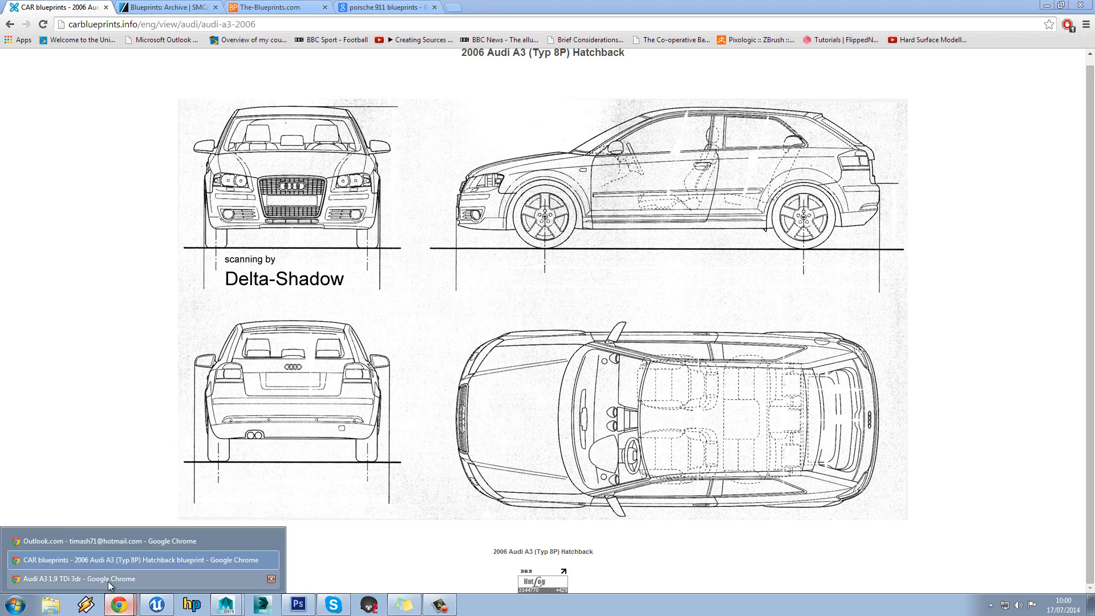
pyautogui.click(107, 576)
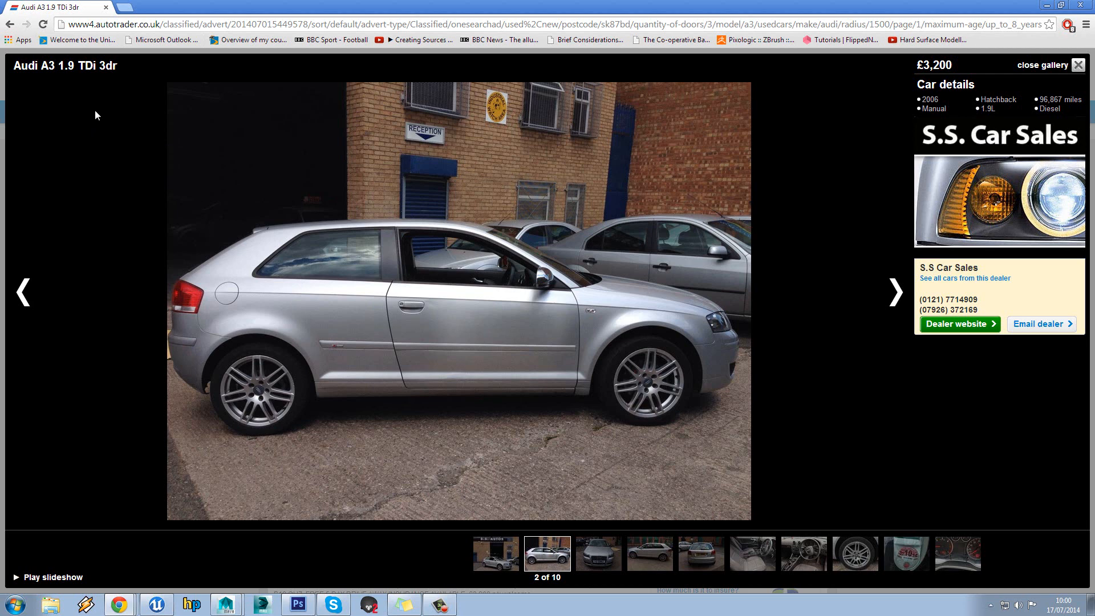
# Highlight the model name in the advert title and the year, body type and fuel entries in the car details
pyautogui.moveTo(17, 66); pyautogui.dragTo(56, 67)
pyautogui.moveTo(938, 98); pyautogui.dragTo(923, 99)
pyautogui.moveTo(1021, 103); pyautogui.dragTo(990, 104)
pyautogui.moveTo(1064, 108); pyautogui.dragTo(1036, 109)
# Return to the blueprint window, shrink it to half the screen and bring the car's full side and plan drawings into view
pyautogui.click(119, 604)
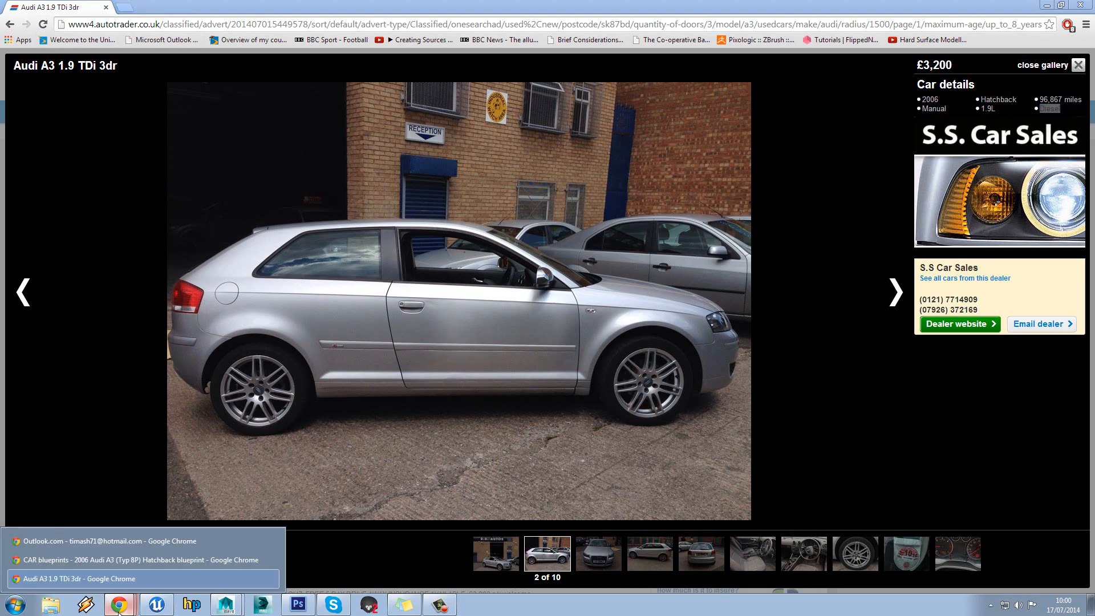
pyautogui.click(104, 558)
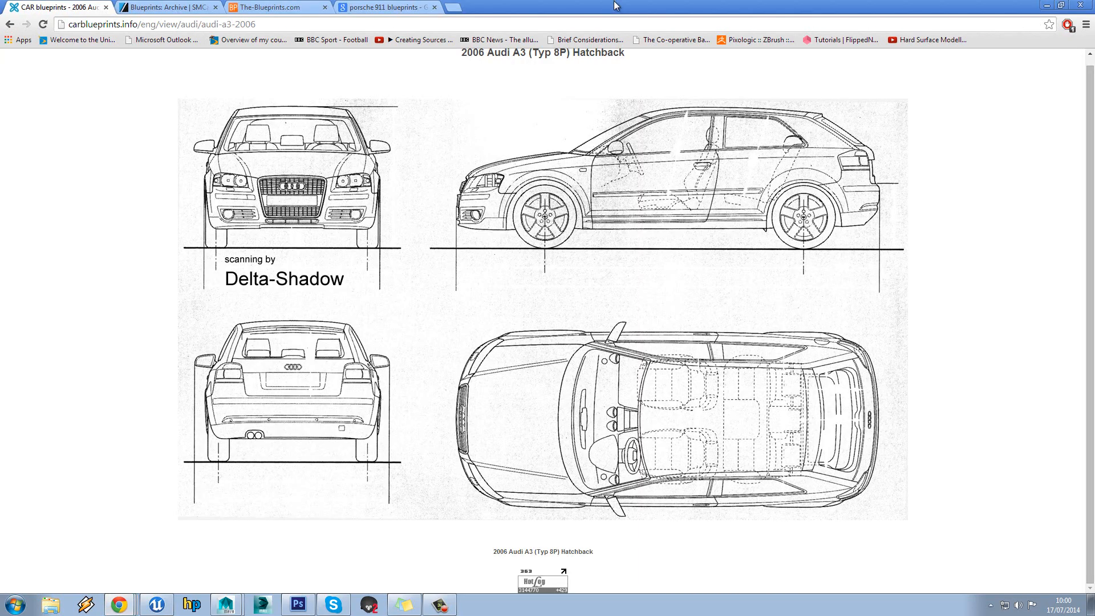
pyautogui.moveTo(616, 2); pyautogui.dragTo(879, 67)
pyautogui.moveTo(1058, 92); pyautogui.dragTo(1094, 94)
pyautogui.moveTo(456, 2); pyautogui.dragTo(330, 12)
pyautogui.click(918, 204)
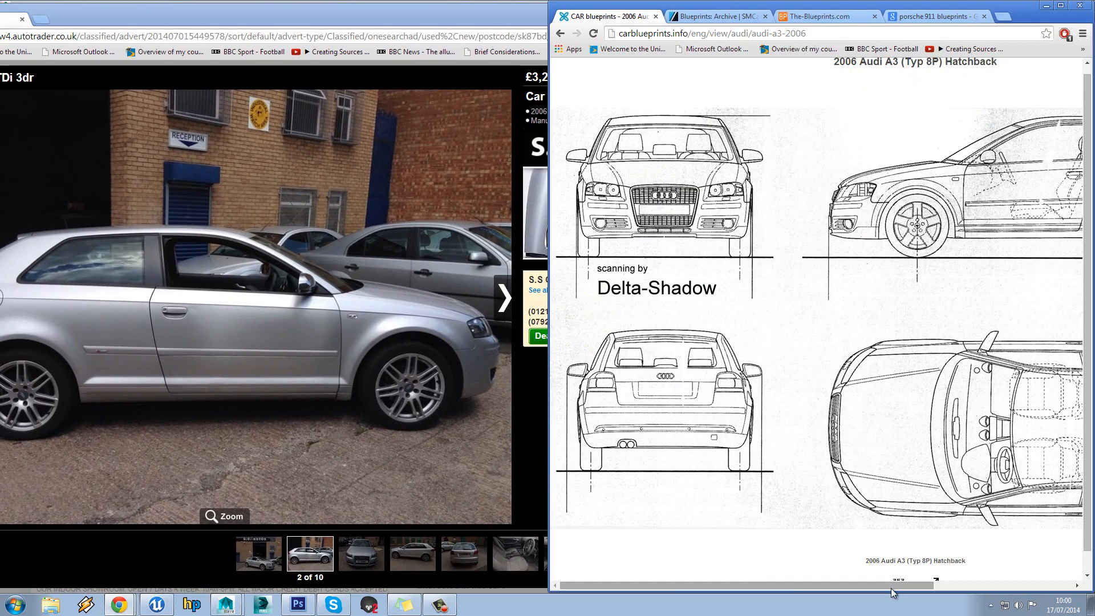
pyautogui.moveTo(897, 586); pyautogui.dragTo(1049, 585)
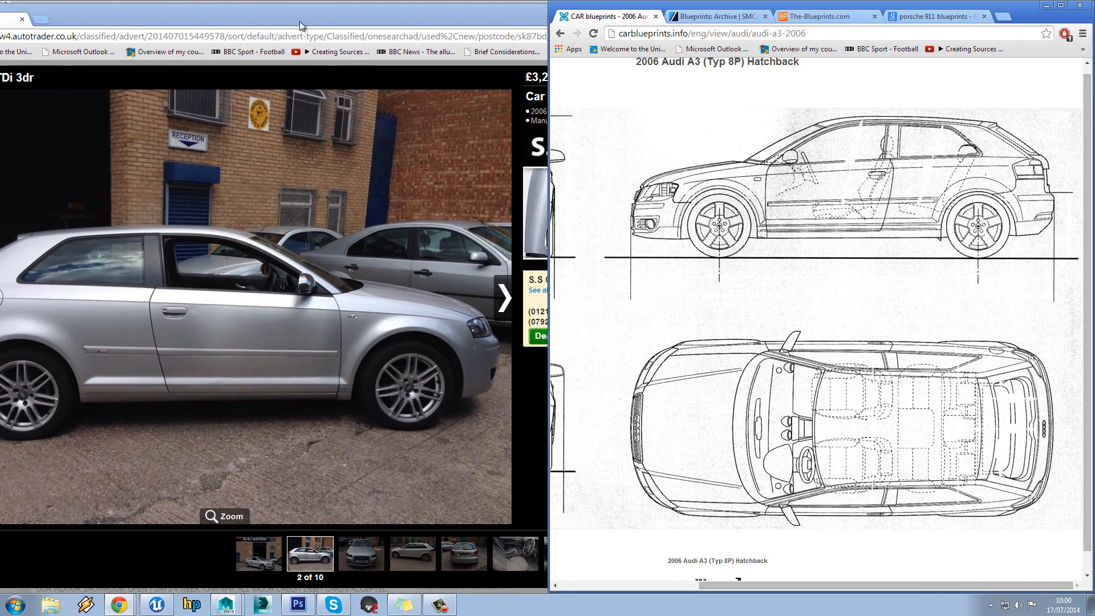
# Narrow the AutoTrader window and place it side by side with the blueprint window
pyautogui.moveTo(315, 20)
pyautogui.mouseDown()
pyautogui.moveTo(359, 19)
pyautogui.moveTo(335, 17)
pyautogui.mouseUp()
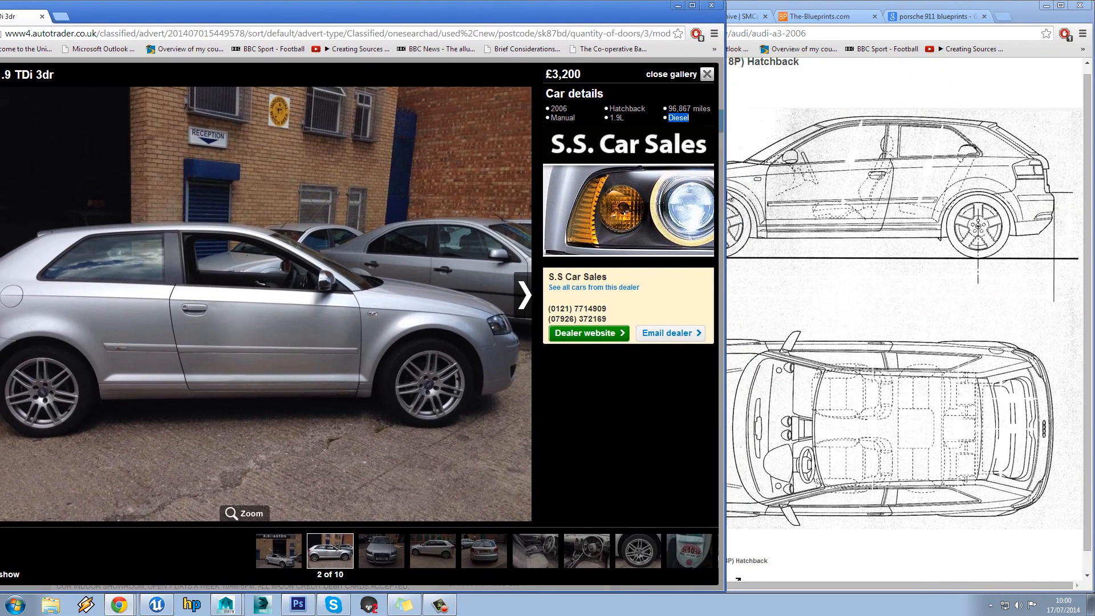
pyautogui.click(721, 192)
pyautogui.moveTo(723, 197); pyautogui.dragTo(439, 226)
pyautogui.moveTo(244, 9); pyautogui.dragTo(397, 26)
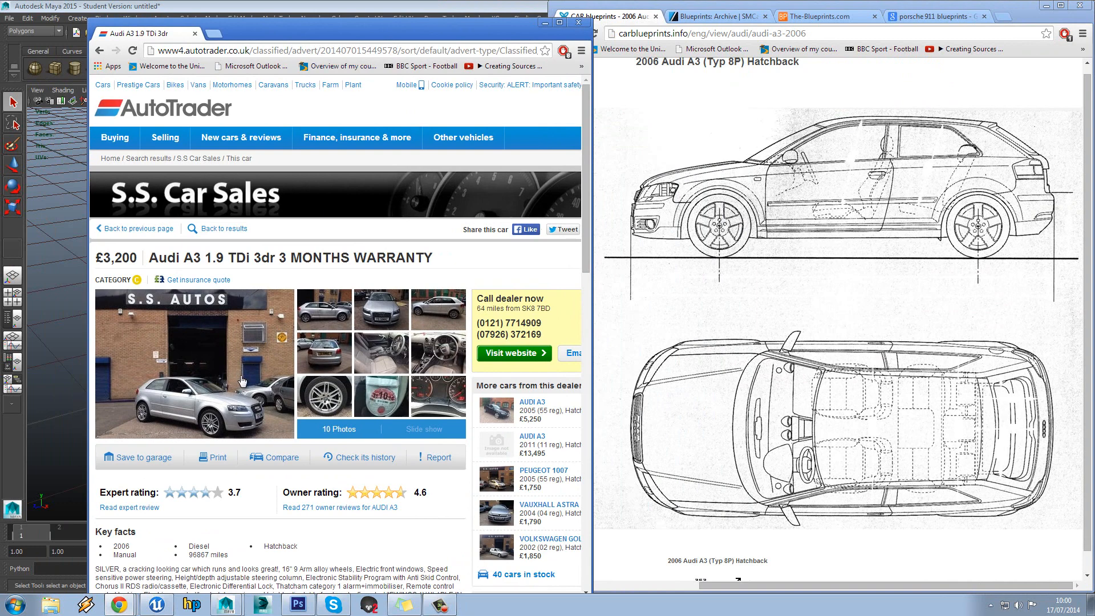
# Open the side-on photo of the silver Audi A3 and zoom in to compare its details with the blueprint
pyautogui.click(320, 316)
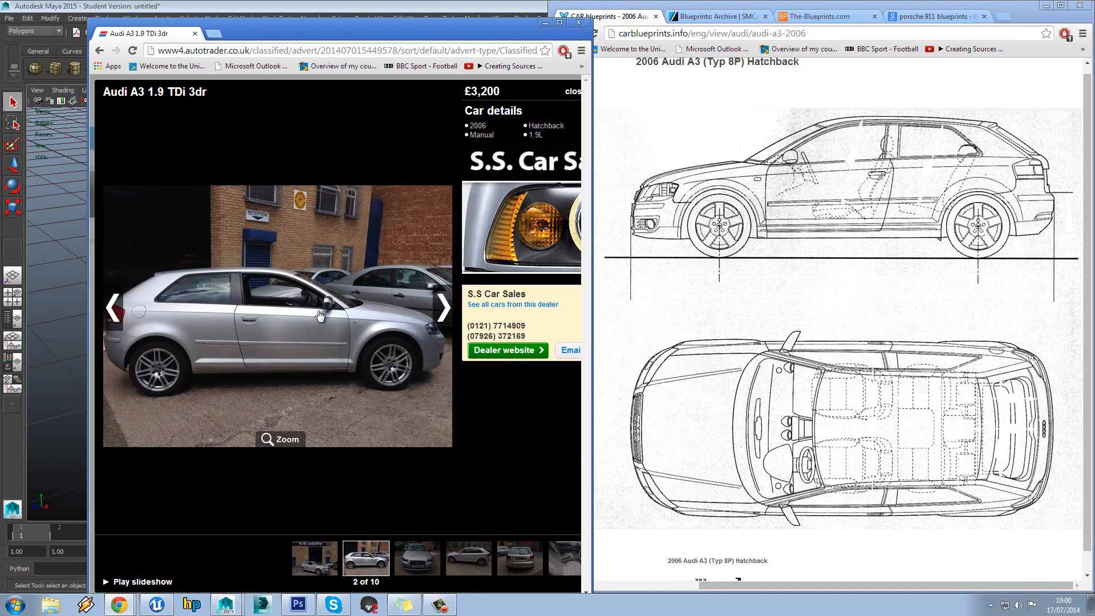
pyautogui.click(284, 315)
pyautogui.click(117, 316)
pyautogui.click(280, 439)
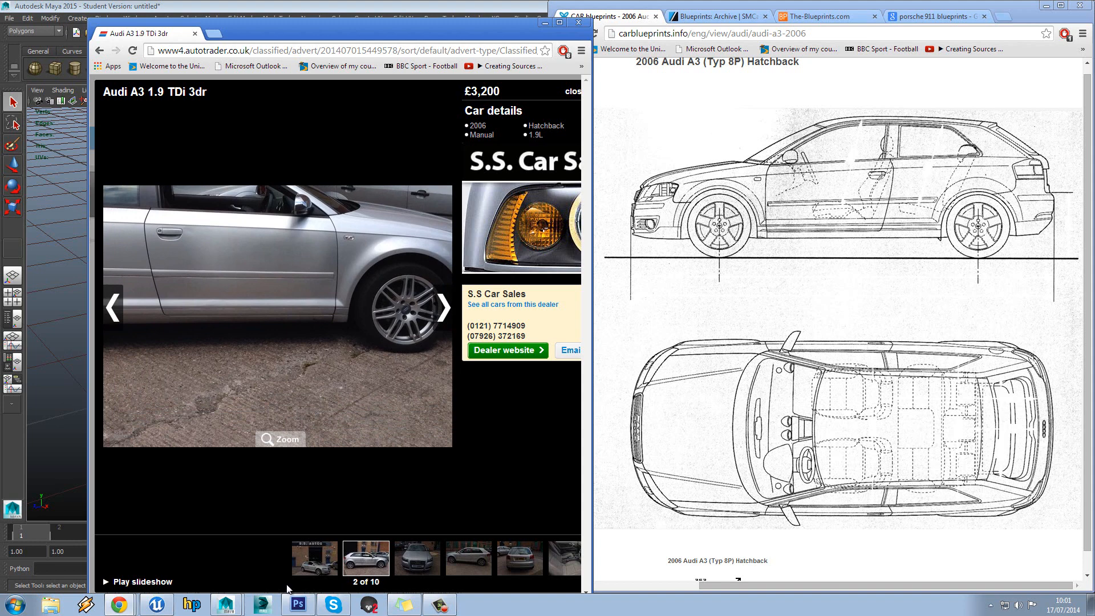
# Maximize the AutoTrader window and go through the advert's photos up to the last one in the gallery
pyautogui.moveTo(367, 31); pyautogui.dragTo(365, 14)
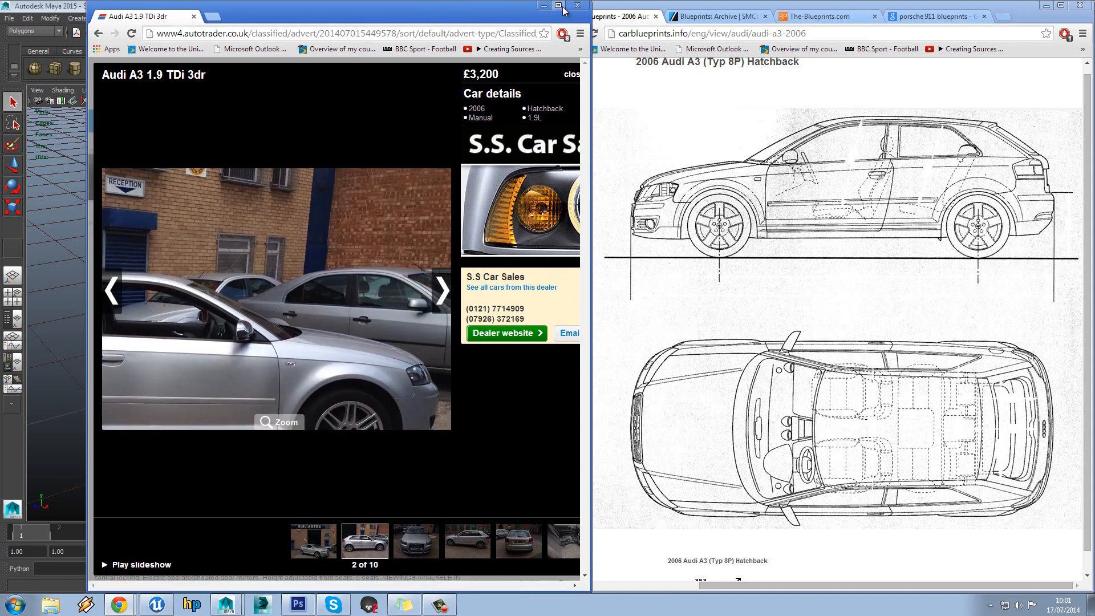
pyautogui.click(558, 6)
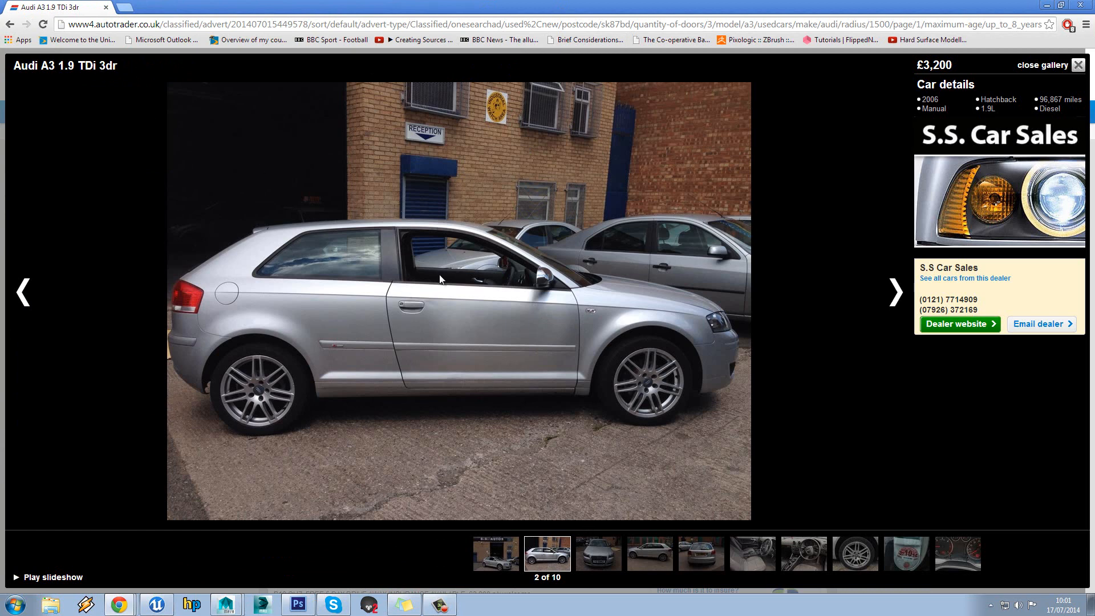
pyautogui.click(599, 562)
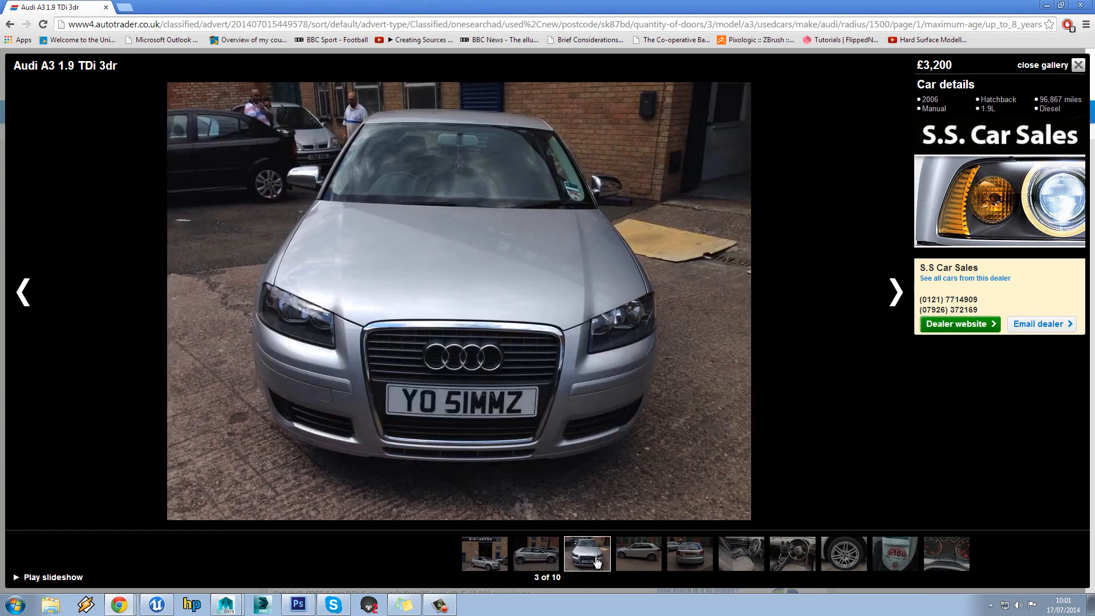
pyautogui.click(599, 563)
pyautogui.click(601, 563)
pyautogui.click(601, 563)
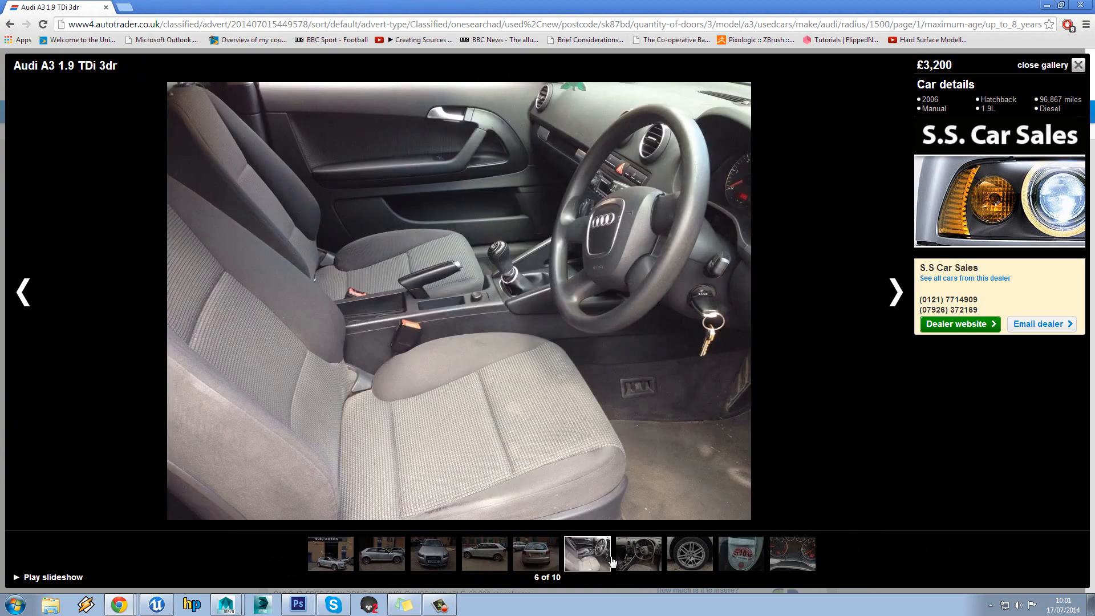
pyautogui.click(615, 561)
pyautogui.click(637, 560)
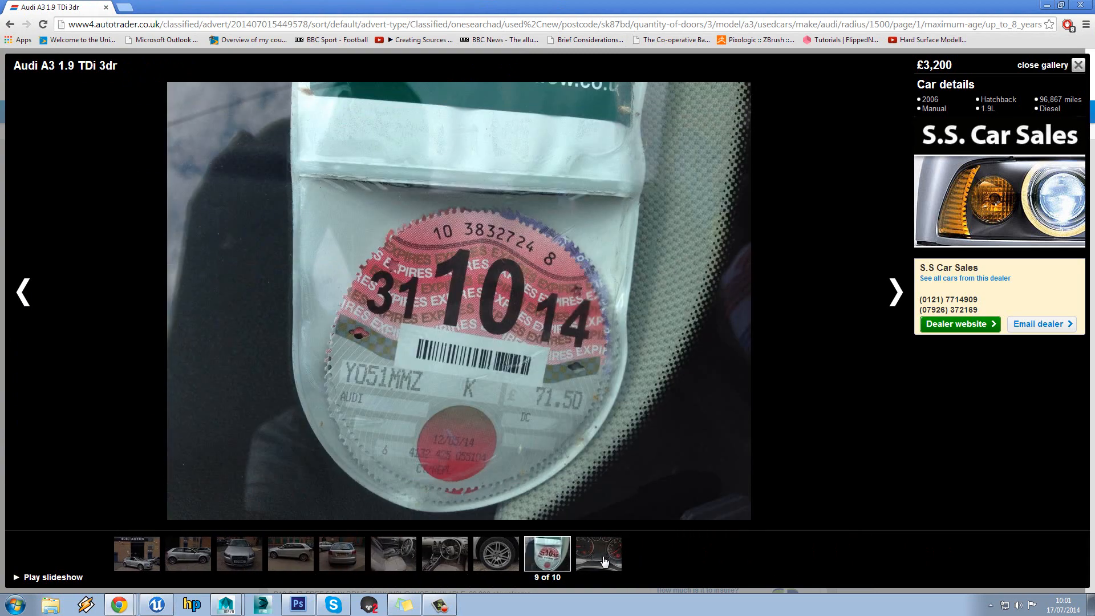
pyautogui.click(603, 561)
# Return to the first gallery photo and review the front, side, rear and interior shots of the car in order
pyautogui.click(82, 547)
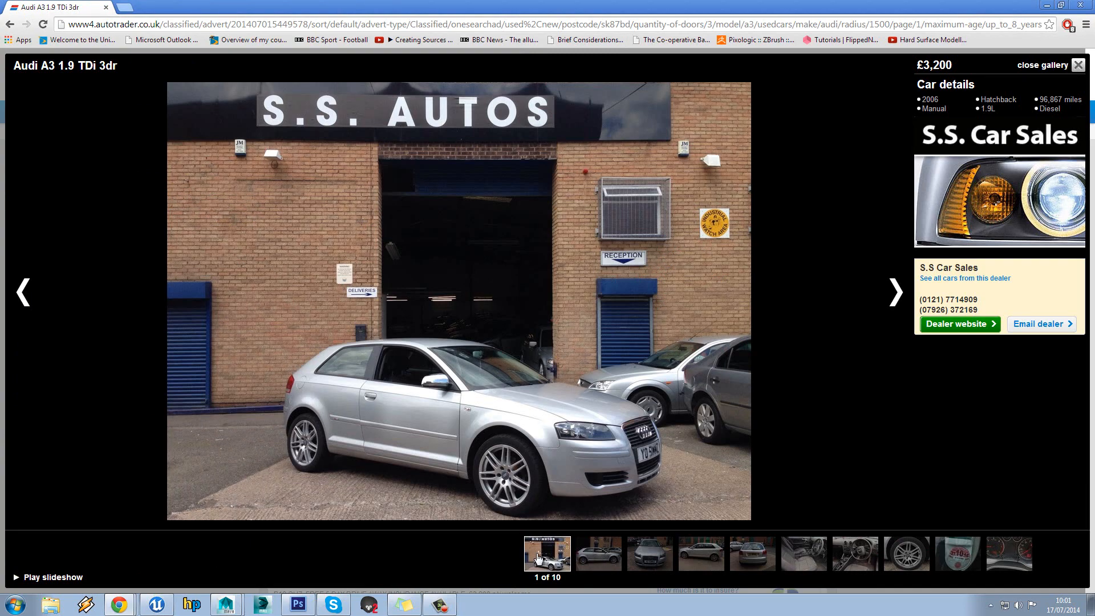
pyautogui.click(596, 559)
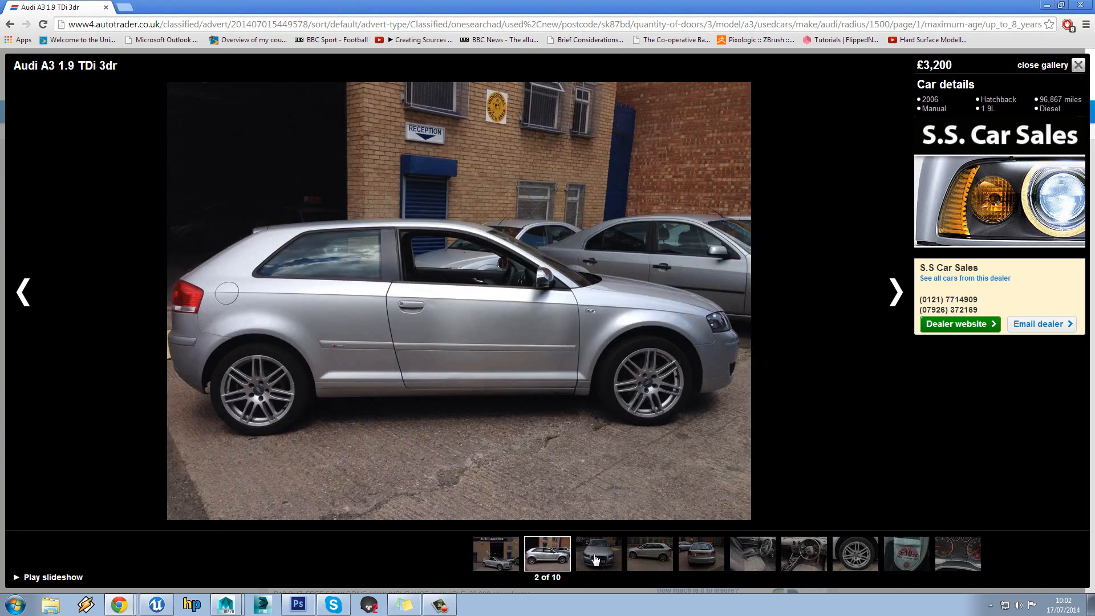
pyautogui.click(595, 558)
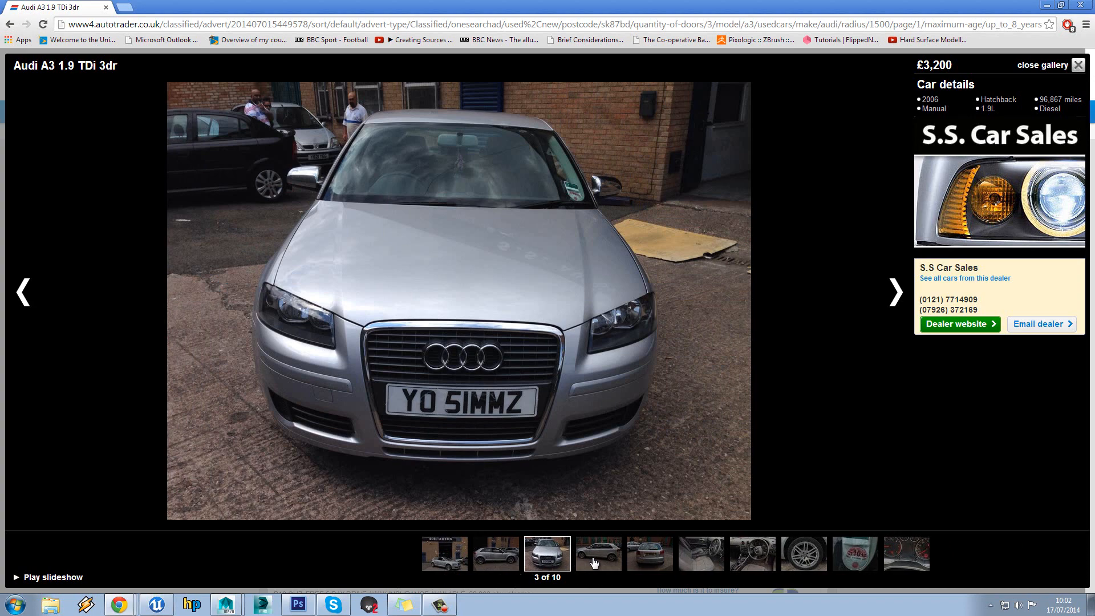
pyautogui.click(594, 562)
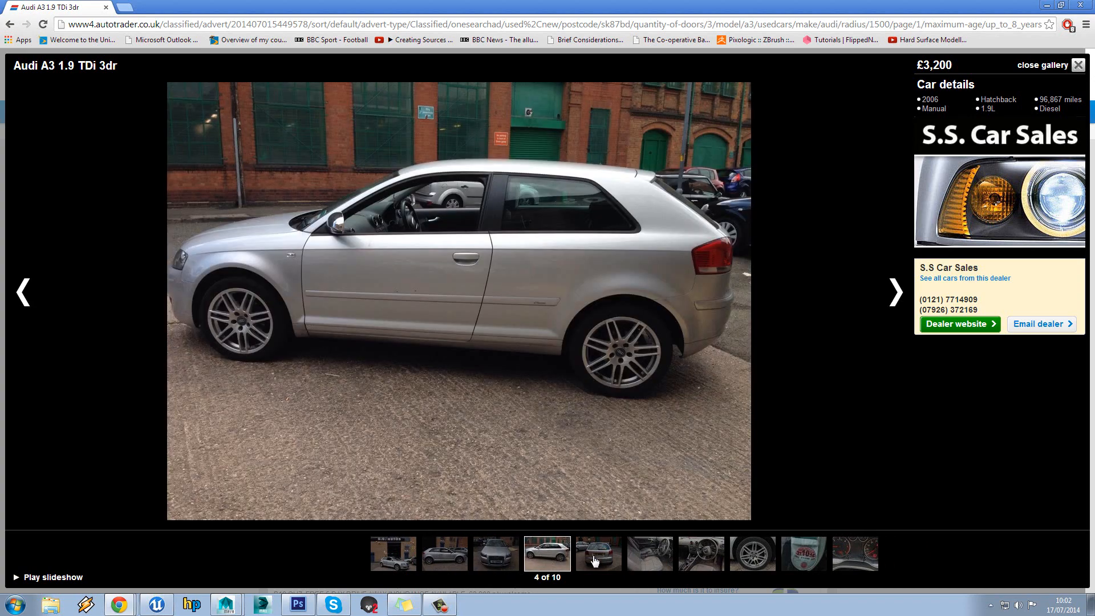
pyautogui.click(602, 564)
pyautogui.click(602, 566)
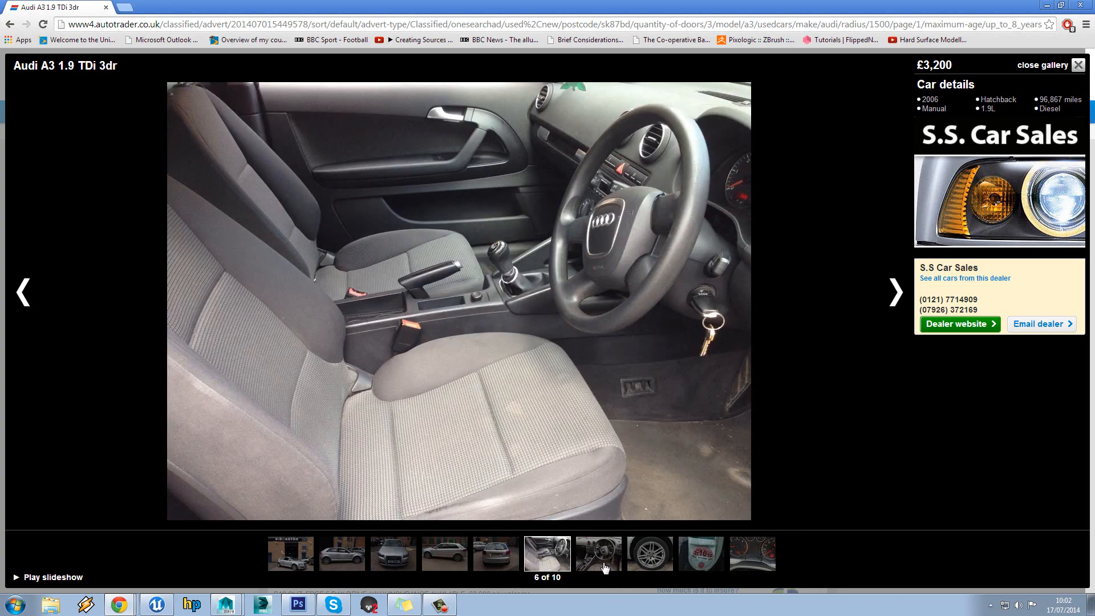
# Close the gallery, go back to the Audi A3 search results and examine the first page's listings, including the 1.6 SE 3dr Tip Auto's specifications
pyautogui.click(1077, 65)
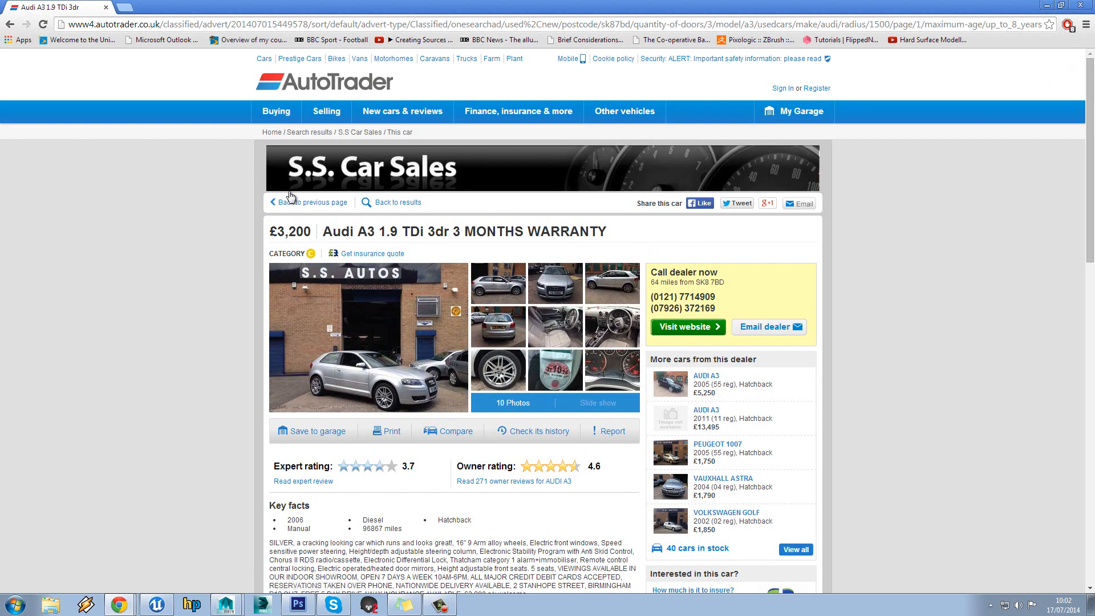
pyautogui.click(379, 203)
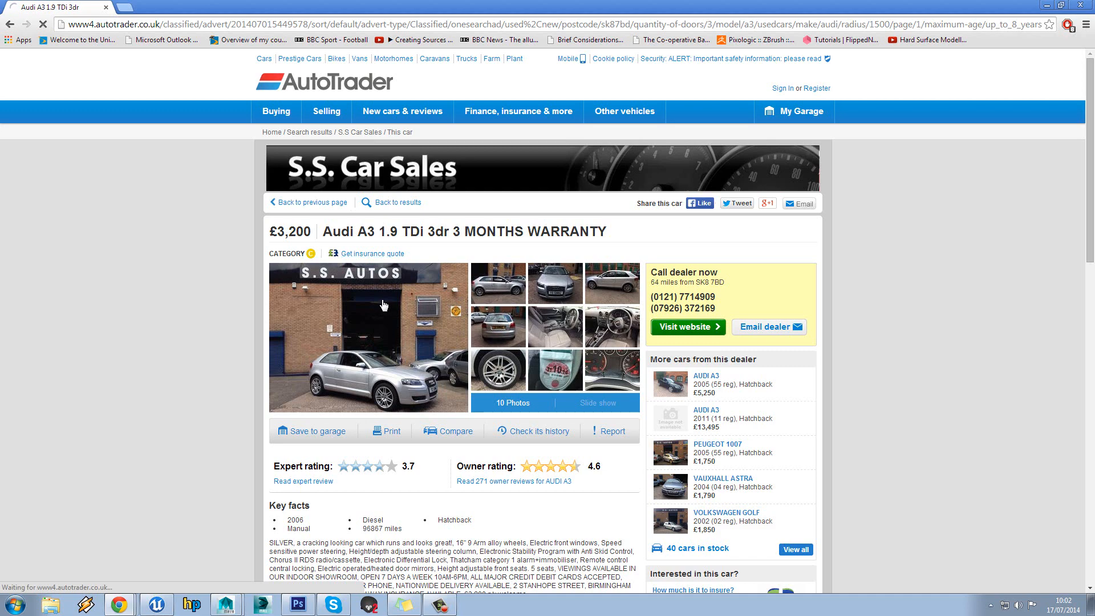
pyautogui.scroll(-6, 450, 285)
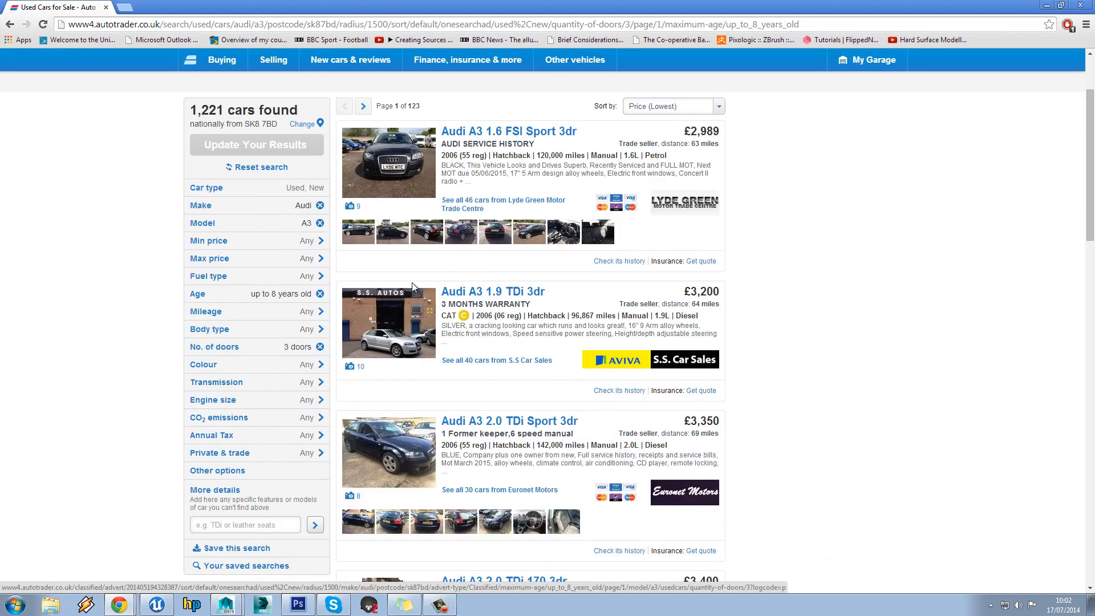
pyautogui.scroll(-4, 450, 285)
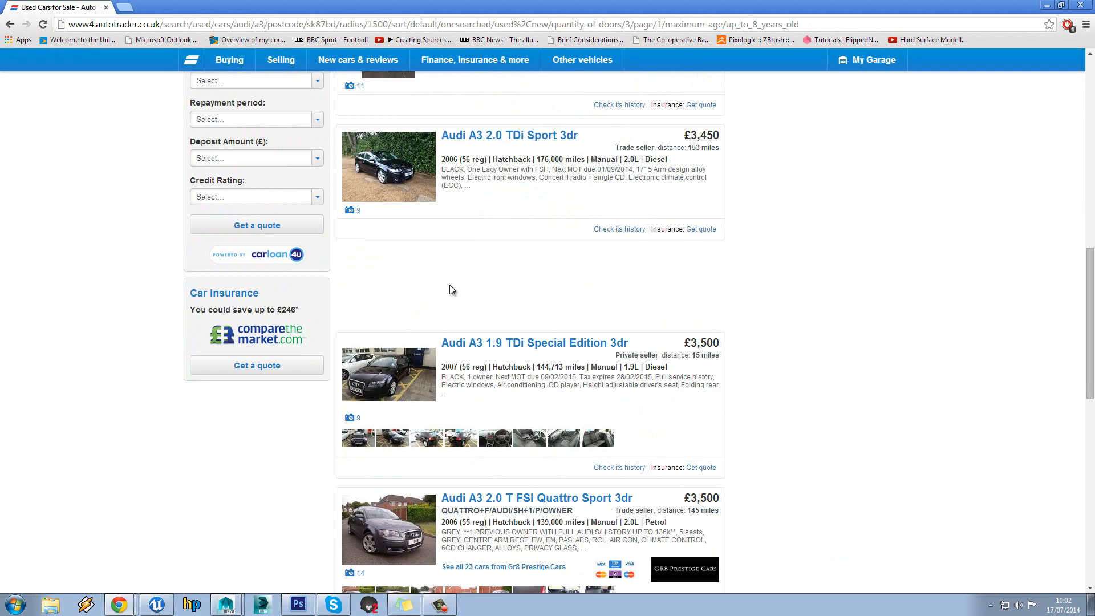
pyautogui.scroll(-7, 450, 289)
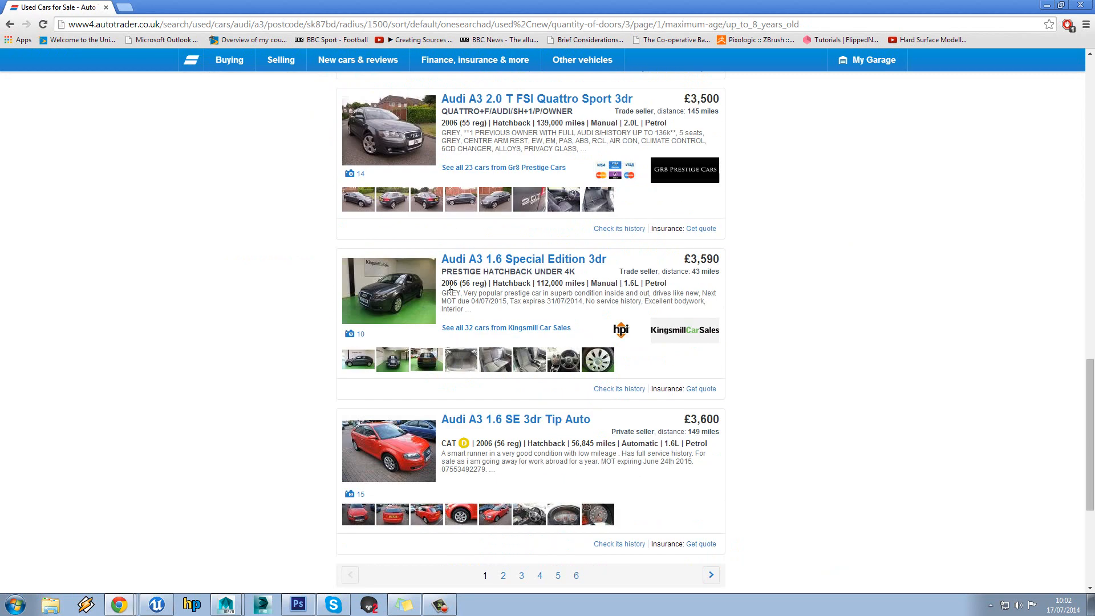
pyautogui.scroll(-2, 449, 289)
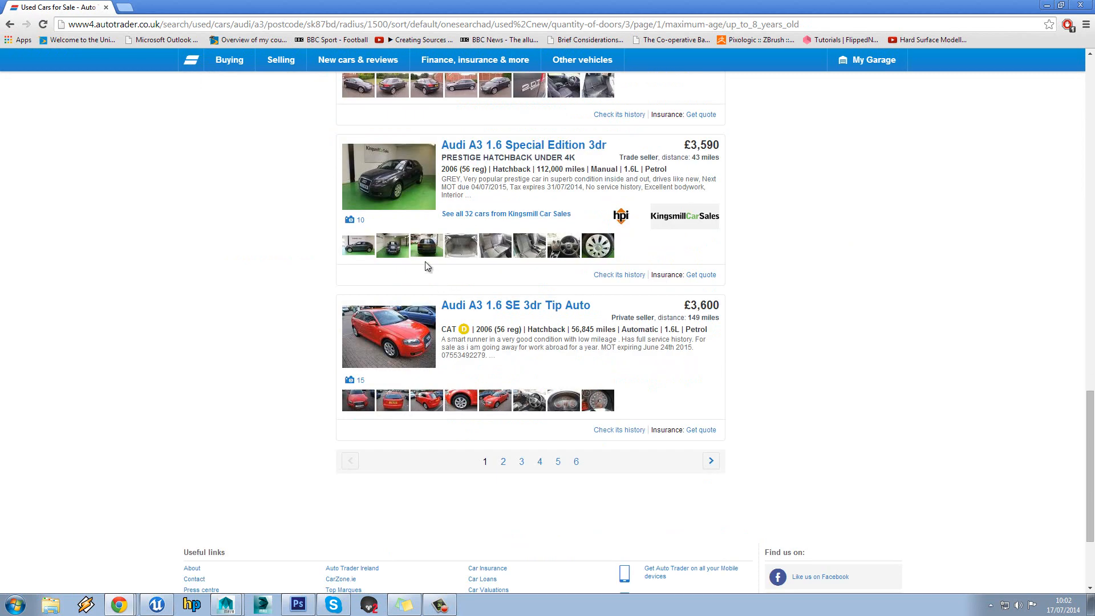
pyautogui.scroll(2, 422, 194)
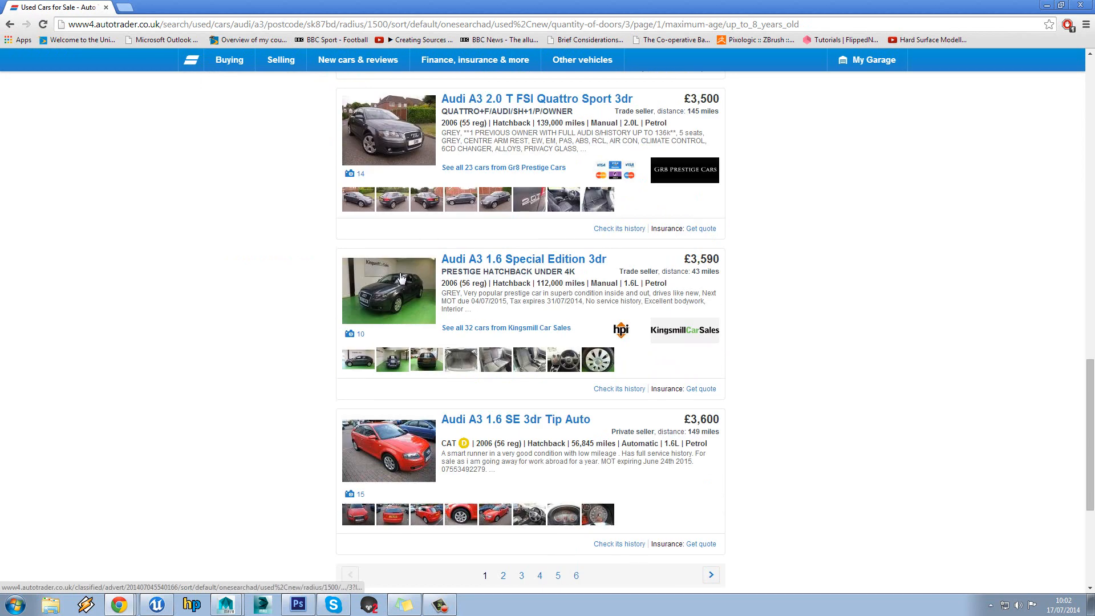
pyautogui.scroll(-3, 433, 277)
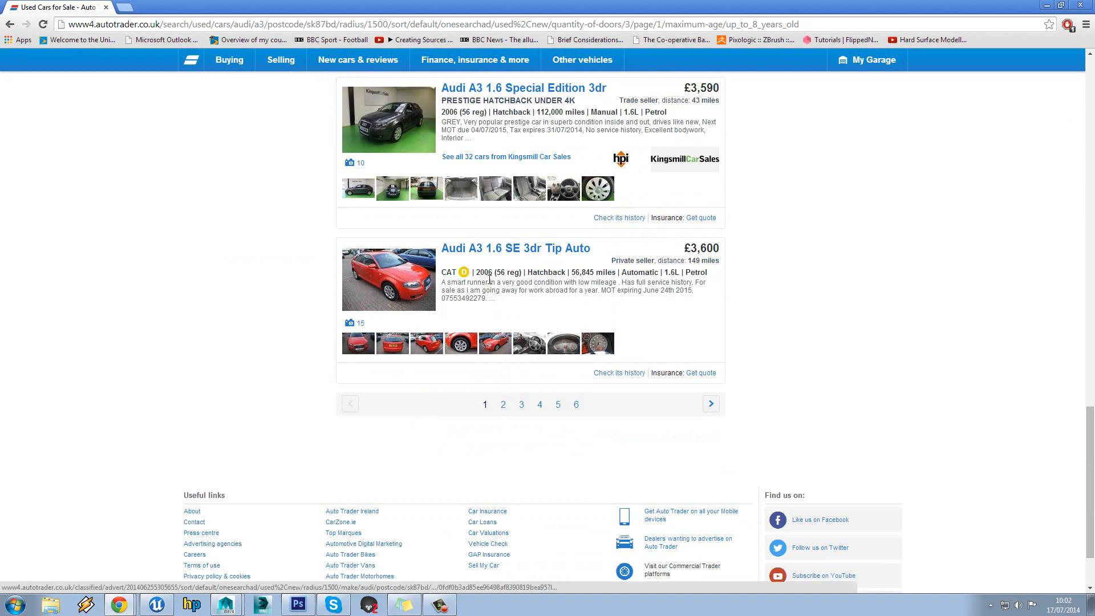
pyautogui.moveTo(475, 272); pyautogui.dragTo(710, 272)
pyautogui.click(625, 290)
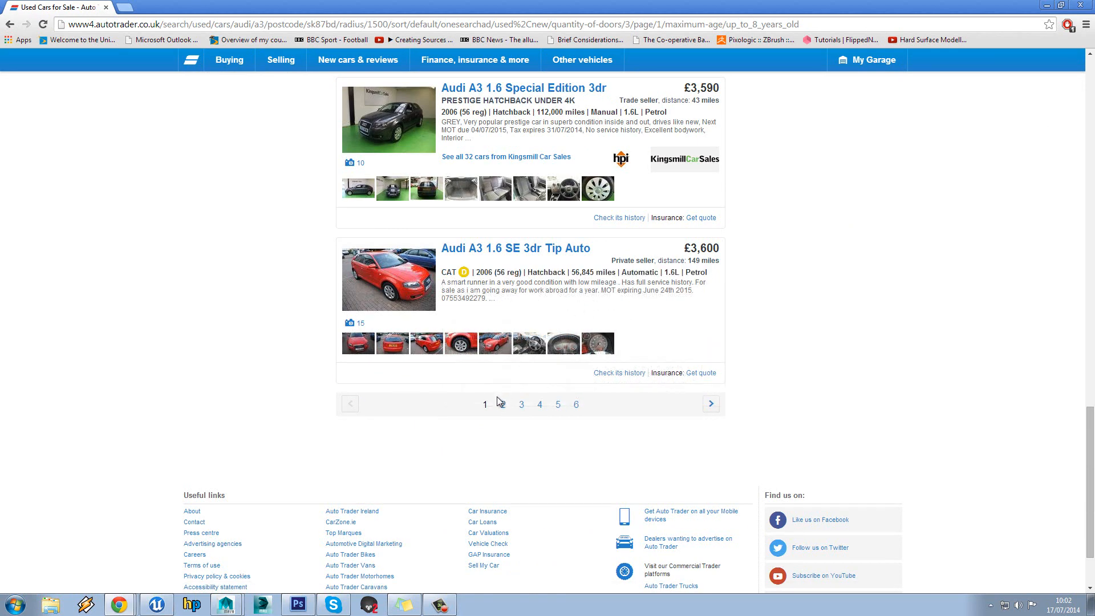
# Finish checking the first page of Audi A3 results and look through the three-door listings on page 2
pyautogui.scroll(20, 506, 396)
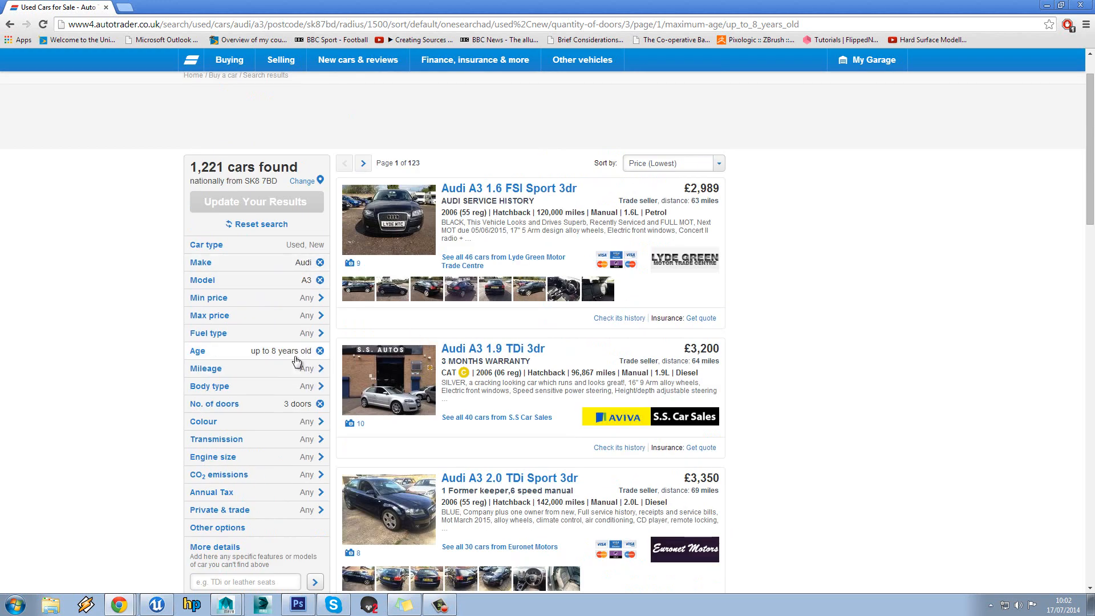
pyautogui.scroll(-20, 463, 344)
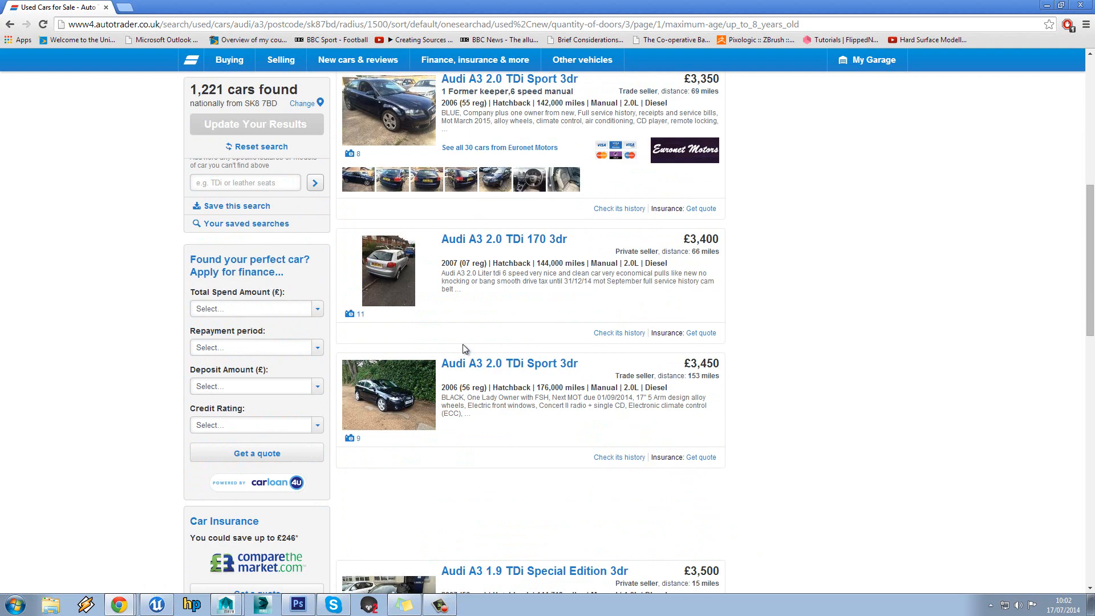
pyautogui.click(503, 405)
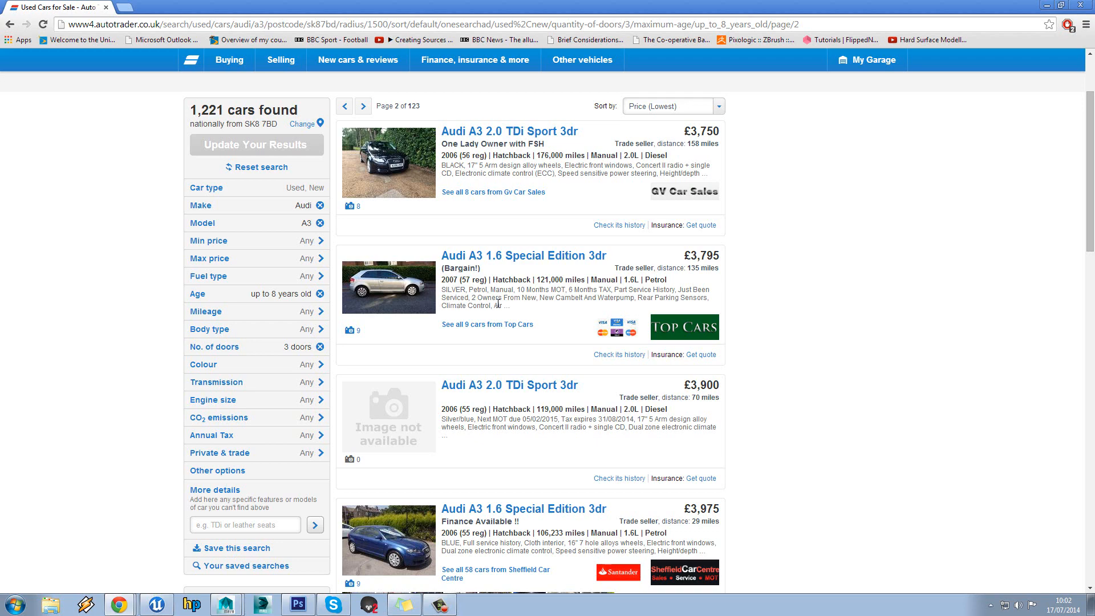
pyautogui.scroll(-6, 497, 304)
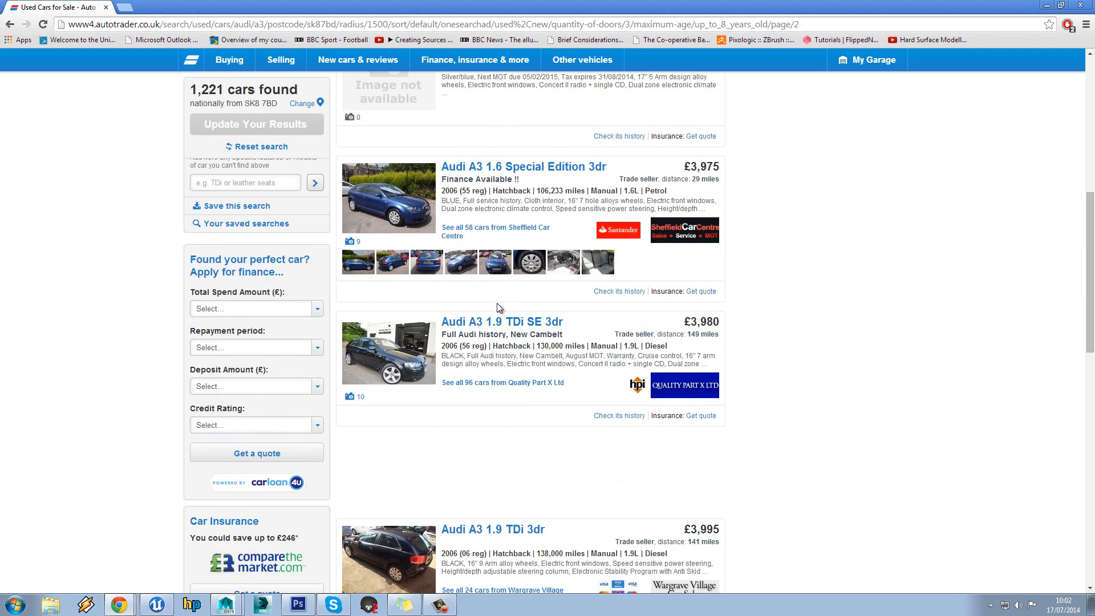
pyautogui.scroll(-3, 497, 303)
pyautogui.scroll(-2, 497, 302)
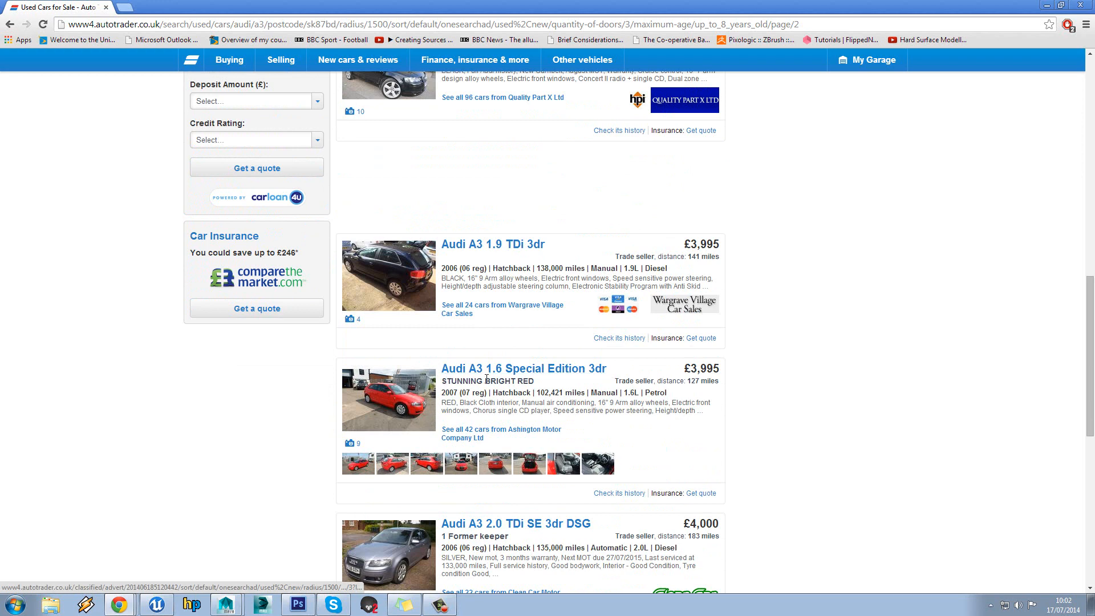
# Open the red Audi A3 1.6 Special Edition 3dr advert's gallery and review all its exterior, boot and interior photos
pyautogui.click(408, 394)
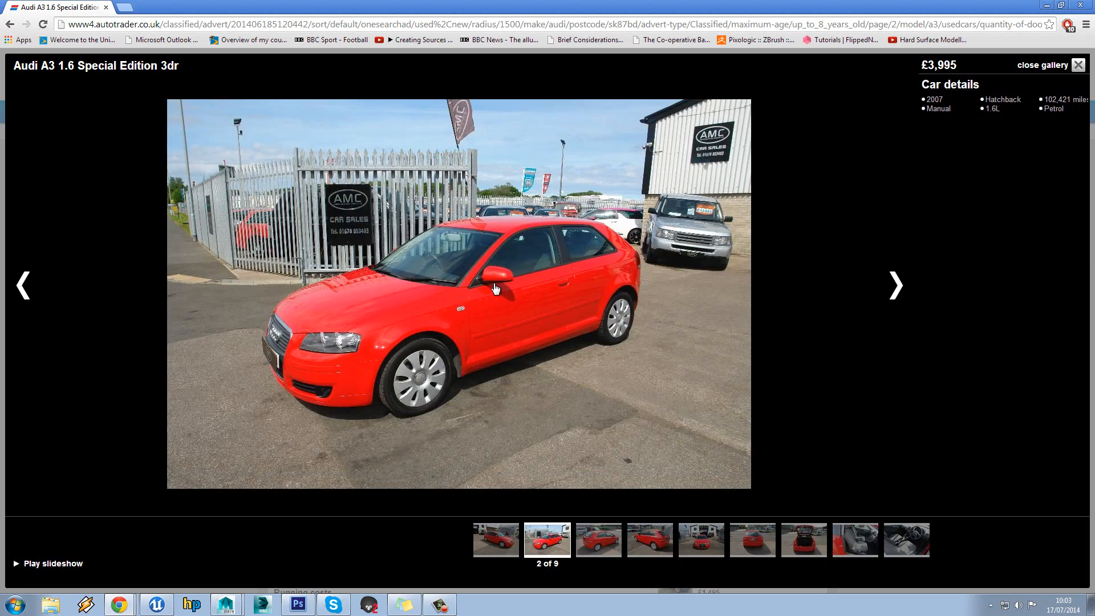
pyautogui.click(893, 279)
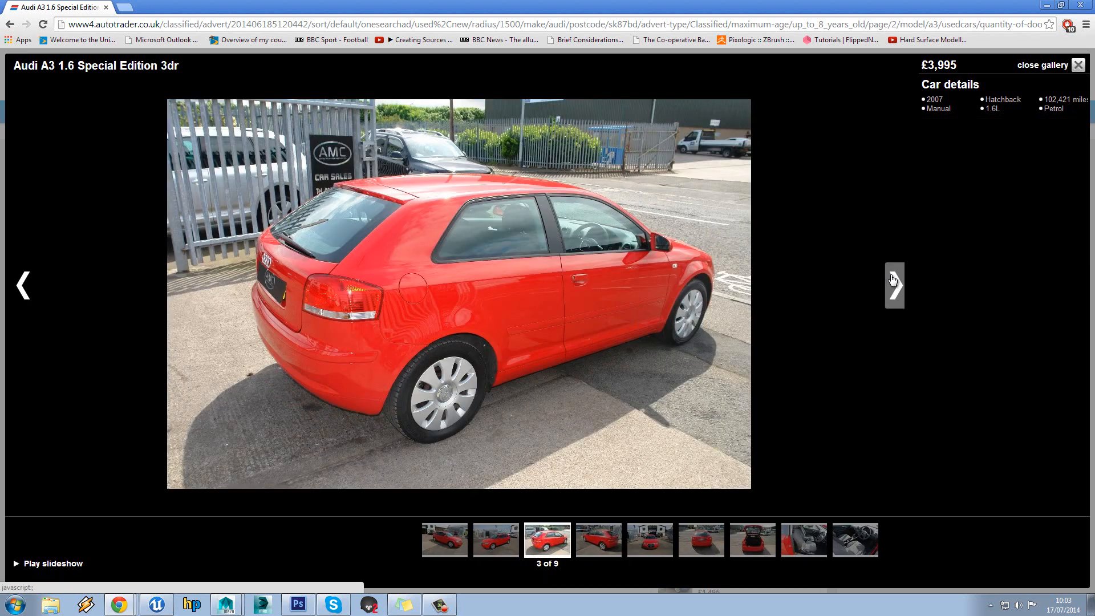
pyautogui.click(893, 279)
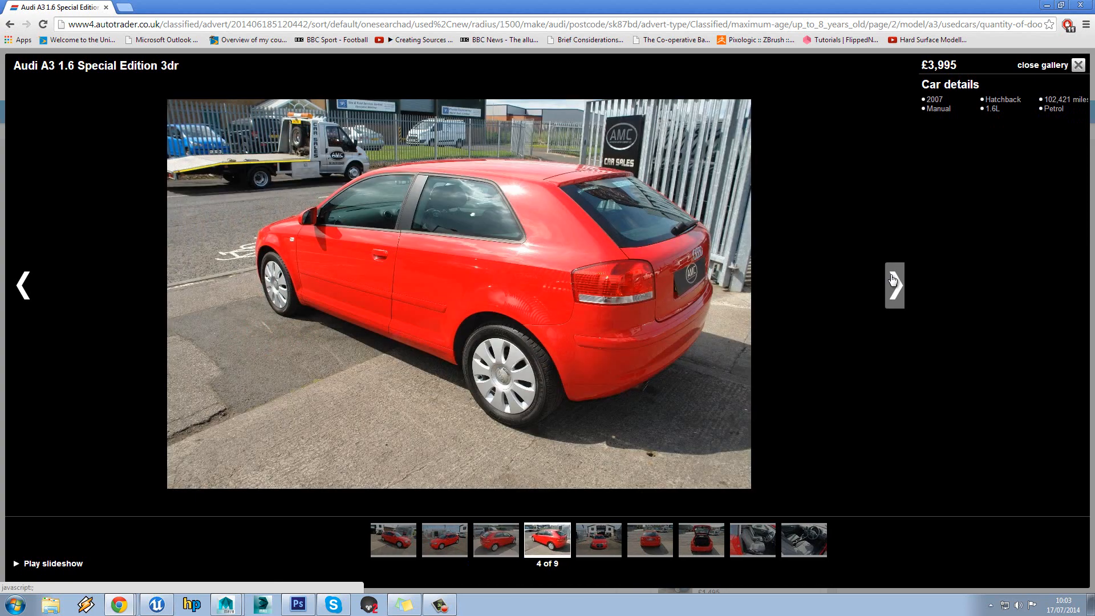
pyautogui.click(893, 279)
pyautogui.click(893, 280)
pyautogui.click(893, 279)
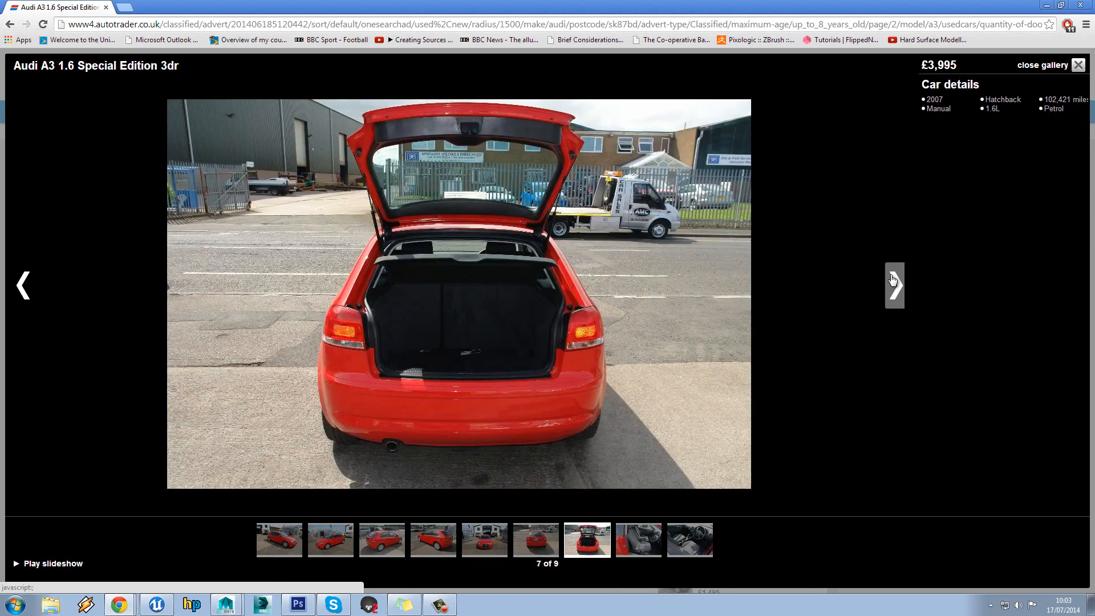
pyautogui.click(893, 280)
pyautogui.click(892, 279)
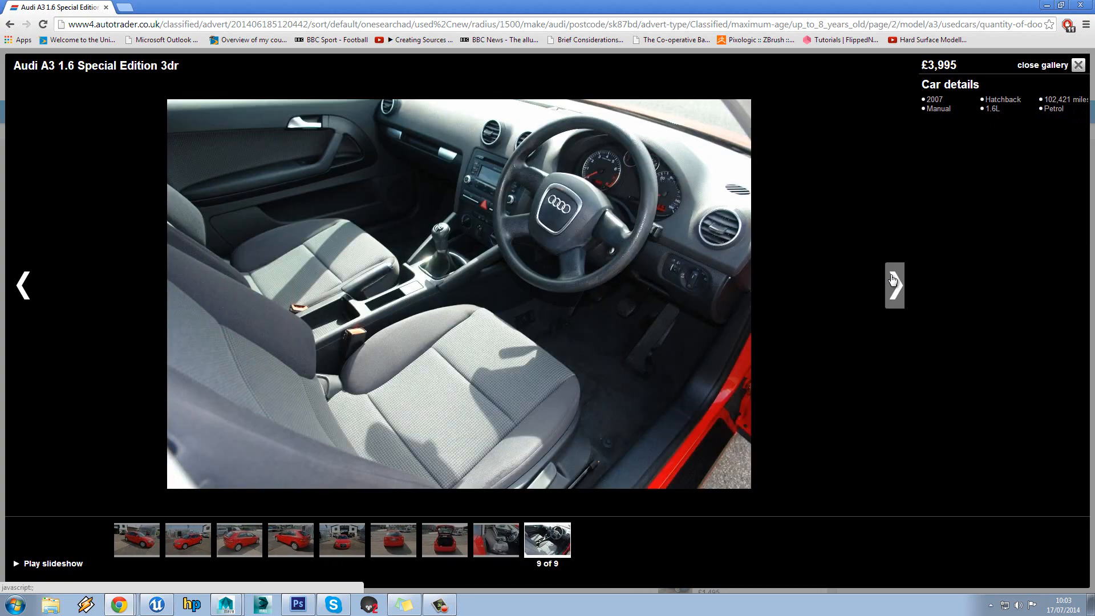
pyautogui.click(892, 280)
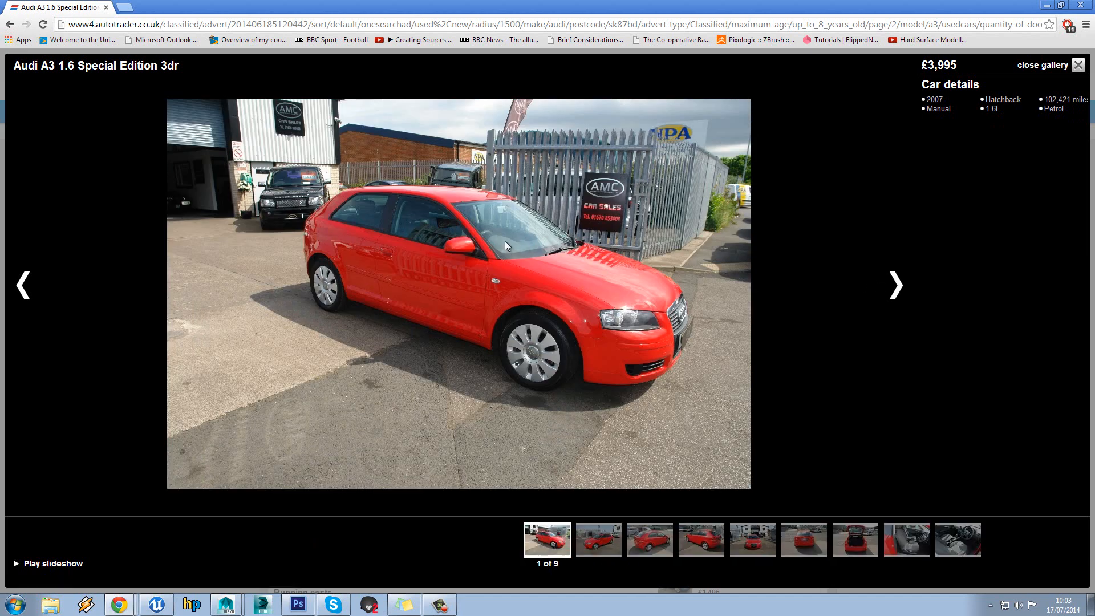
# Check the specifications in the red car's advert and return to the listings on results page 2
pyautogui.click(1072, 67)
pyautogui.scroll(-7, 487, 245)
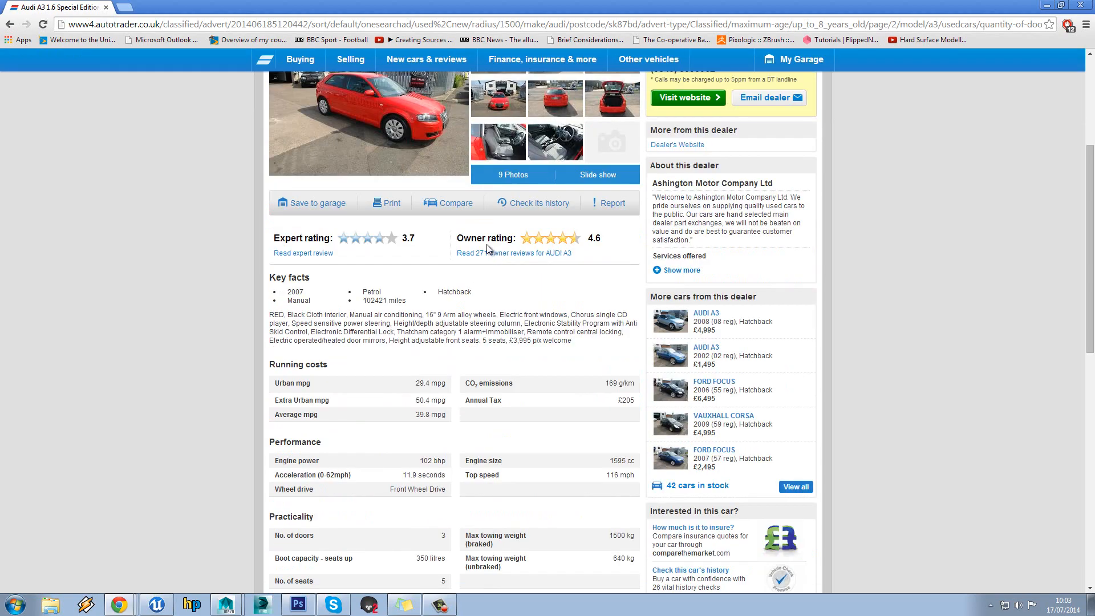
pyautogui.scroll(7, 482, 245)
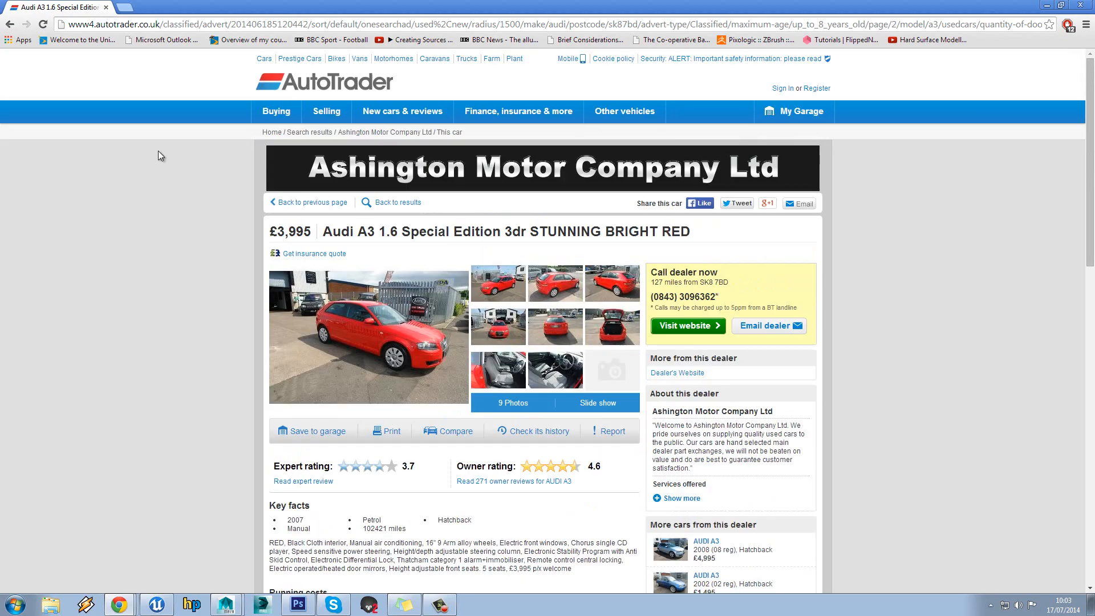
pyautogui.click(10, 24)
pyautogui.scroll(-6, 381, 302)
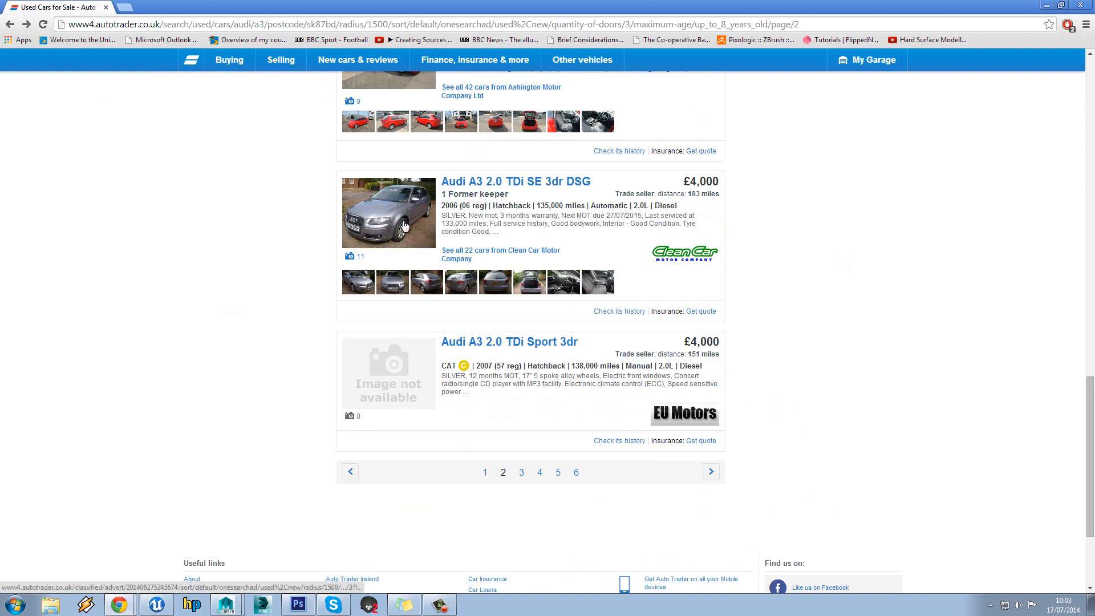
# Open the silver Audi A3 2.0 TDi SE 3dr DSG advert's gallery and review every photo, returning to the first one
pyautogui.click(403, 225)
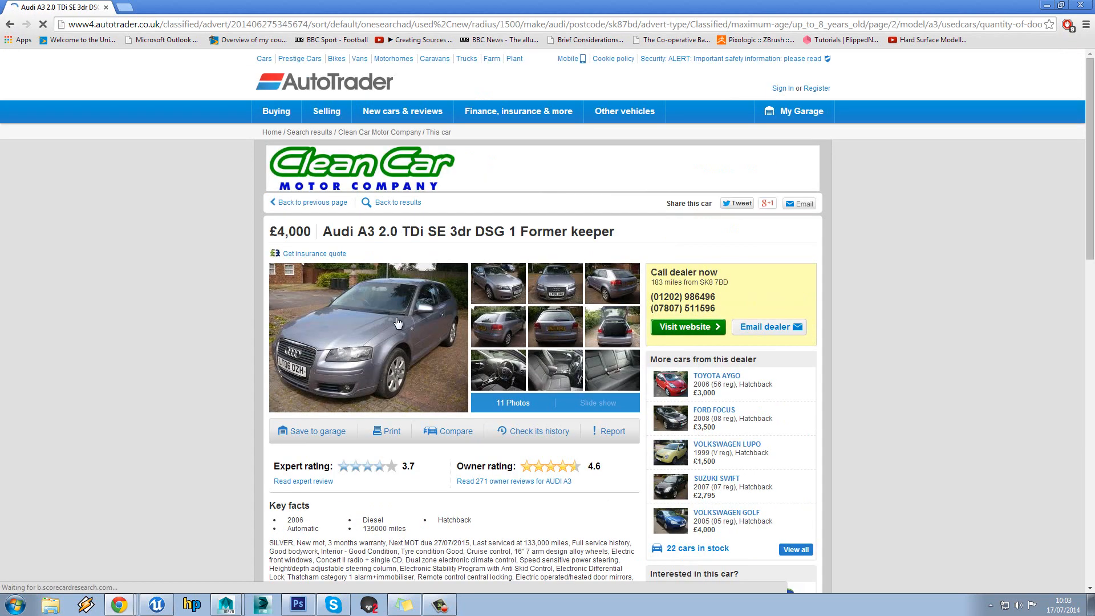
pyautogui.click(398, 322)
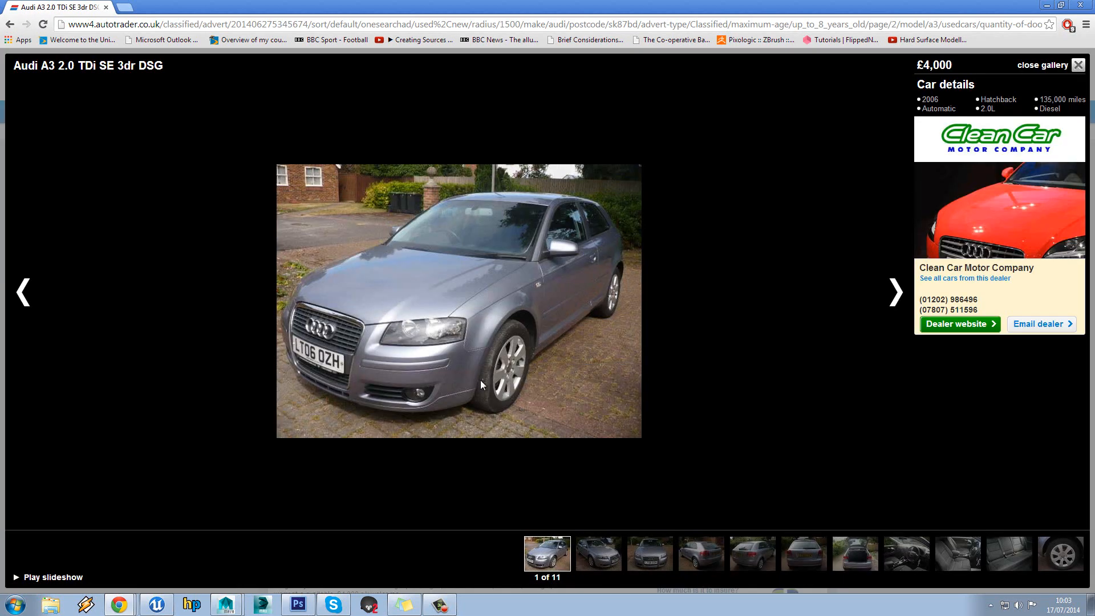
pyautogui.click(893, 303)
pyautogui.click(893, 302)
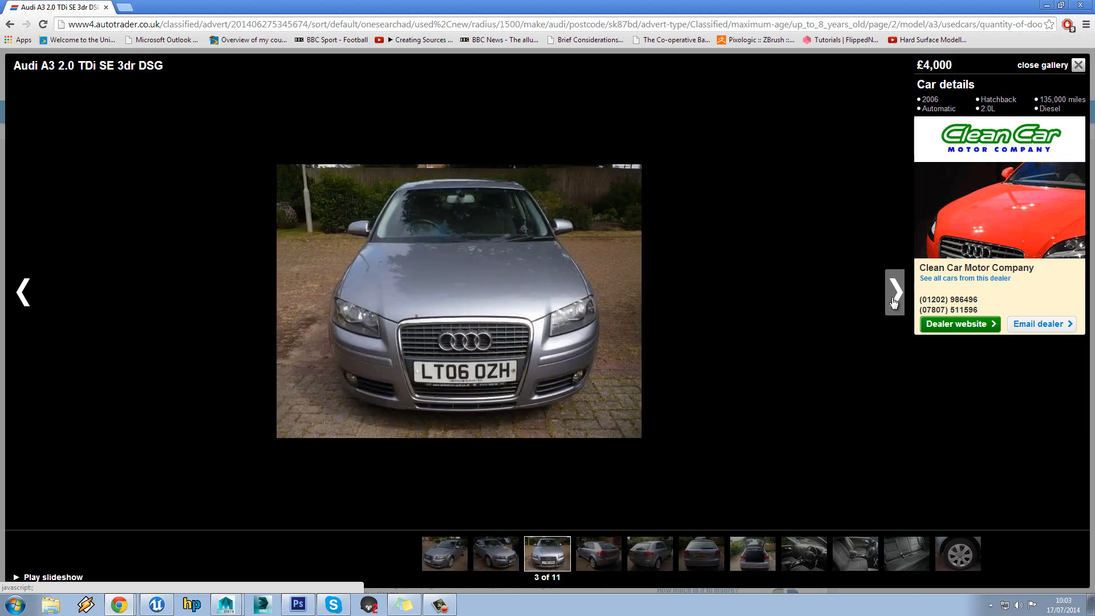
pyautogui.click(893, 302)
pyautogui.click(893, 302)
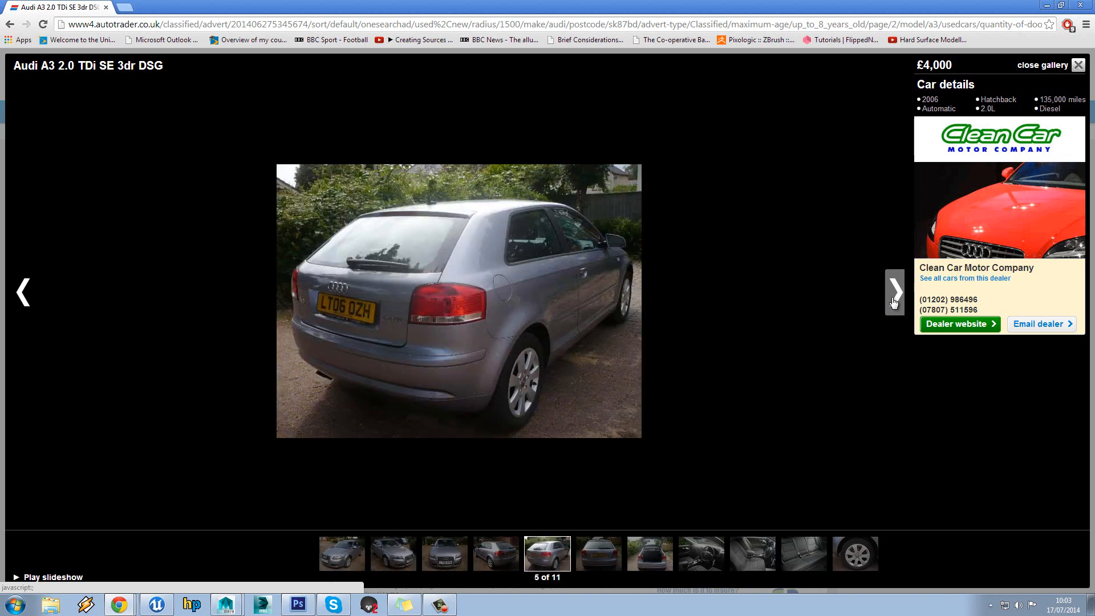
pyautogui.click(893, 303)
pyautogui.click(893, 302)
pyautogui.click(892, 302)
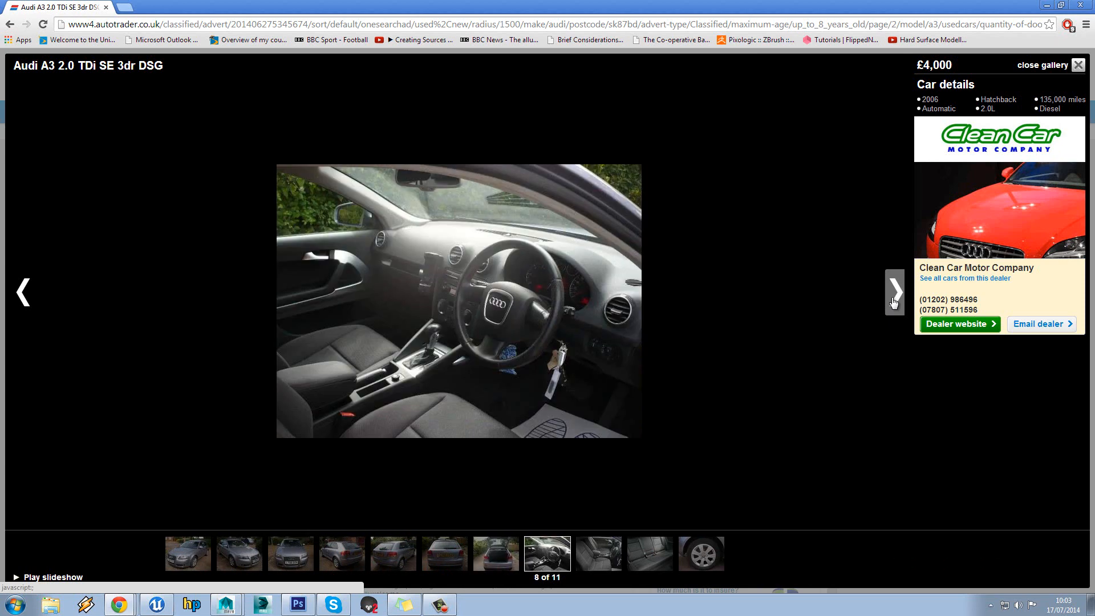
pyautogui.click(893, 302)
pyautogui.click(893, 302)
pyautogui.click(893, 302)
pyautogui.click(892, 302)
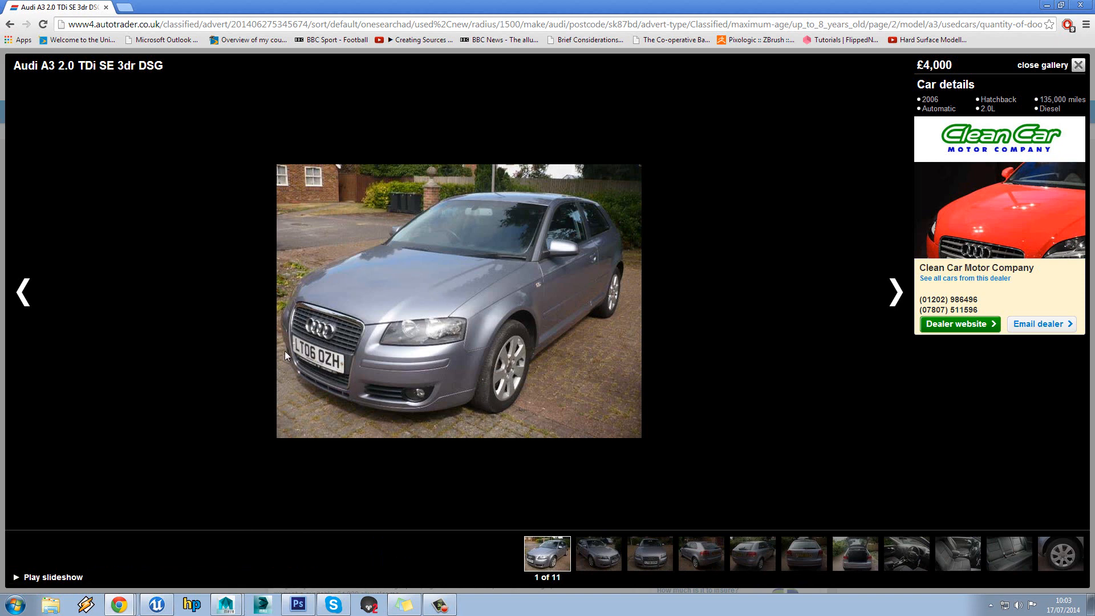
# Start saving the front three-quarter photo of the silver Audi A3 as a JPEG image
pyautogui.rightClick(392, 263)
pyautogui.click(411, 272)
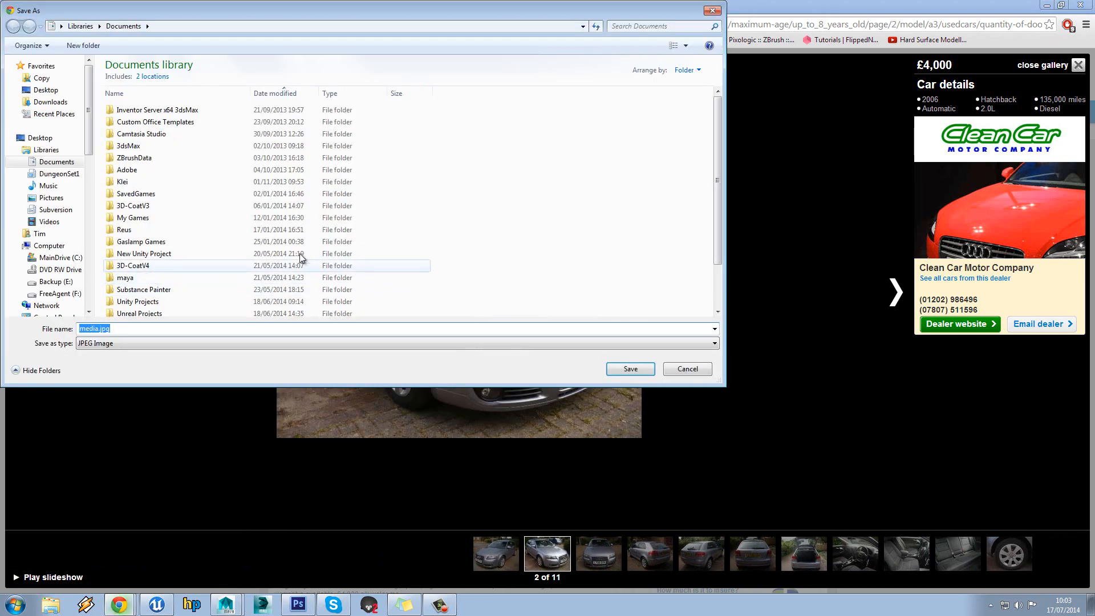
# Try to reach the audia3 and research folders through the recent places as the save location
pyautogui.click(71, 116)
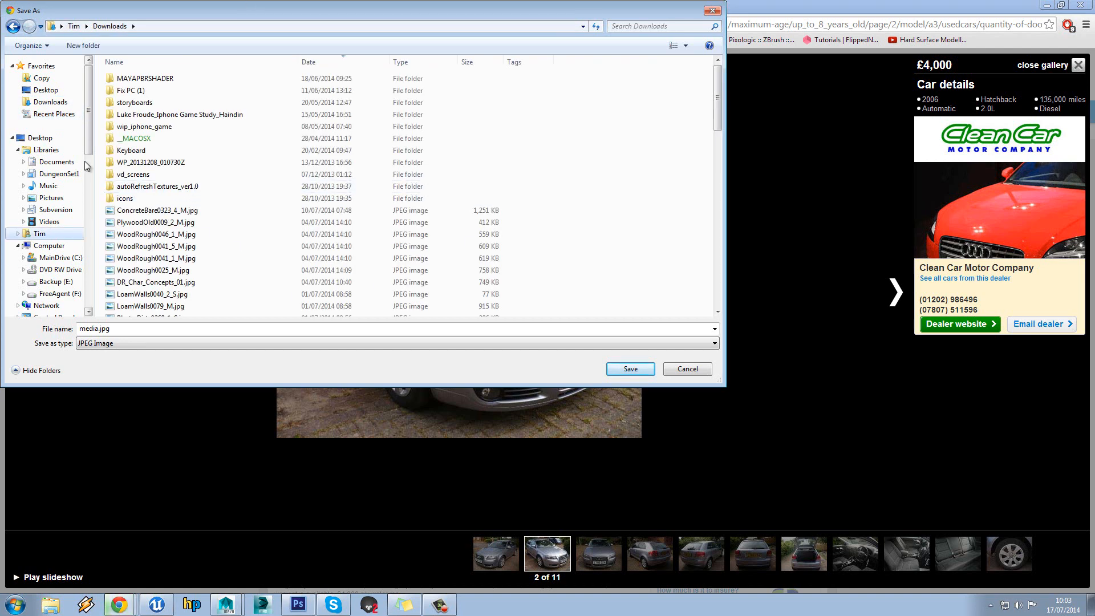
pyautogui.click(54, 114)
pyautogui.doubleClick(132, 89)
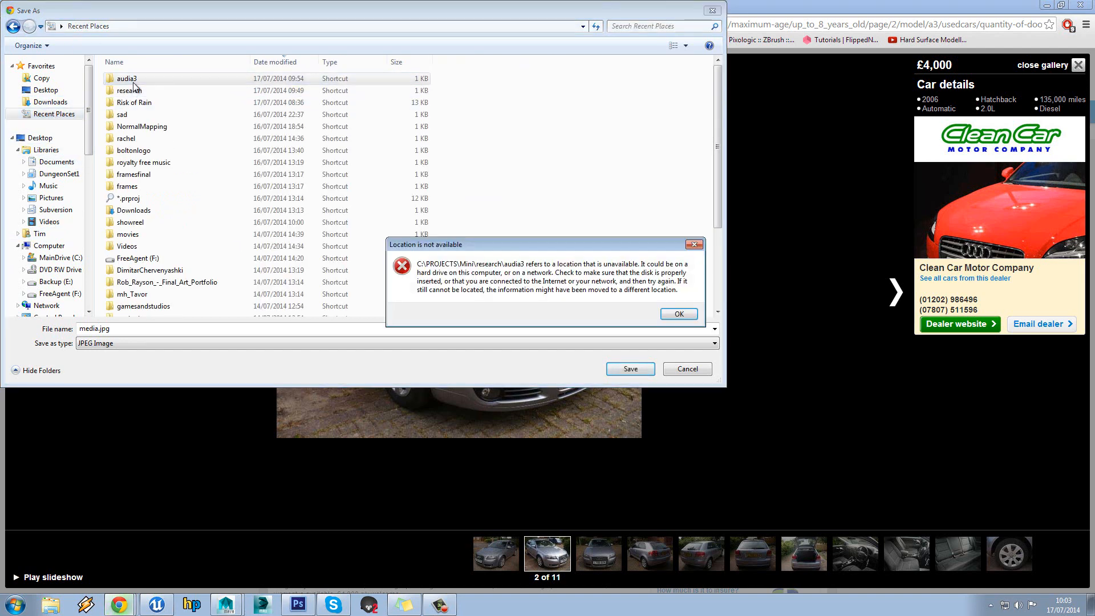
pyautogui.press('Return')
pyautogui.doubleClick(130, 91)
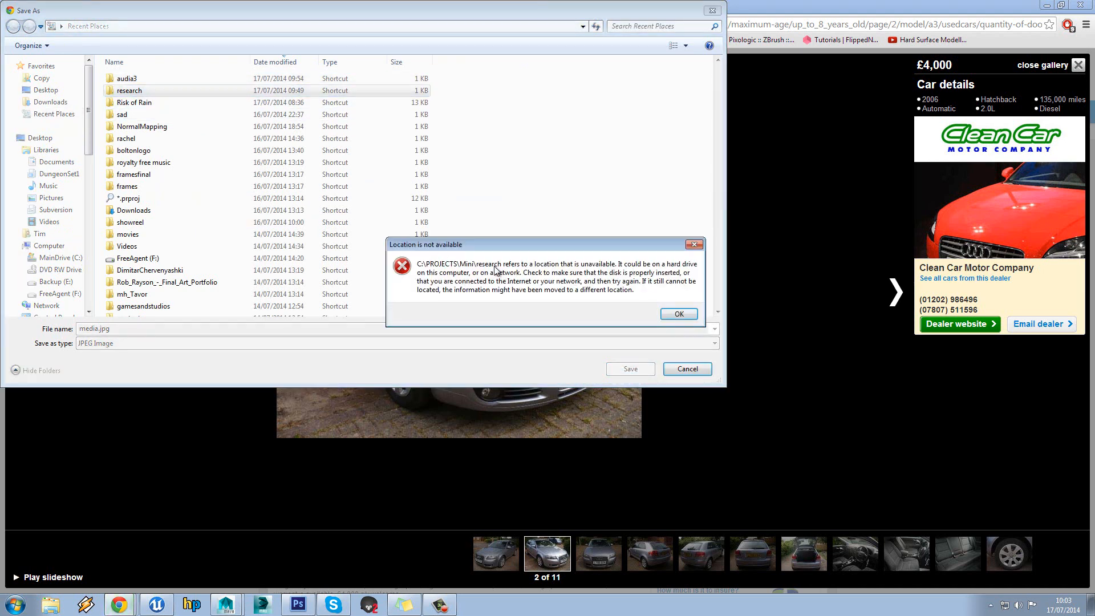
pyautogui.click(679, 313)
# Save the photo as minicooper.jpg in the C: drive folder PROJECTS\AudiA3_2006\research\audia3
pyautogui.click(70, 259)
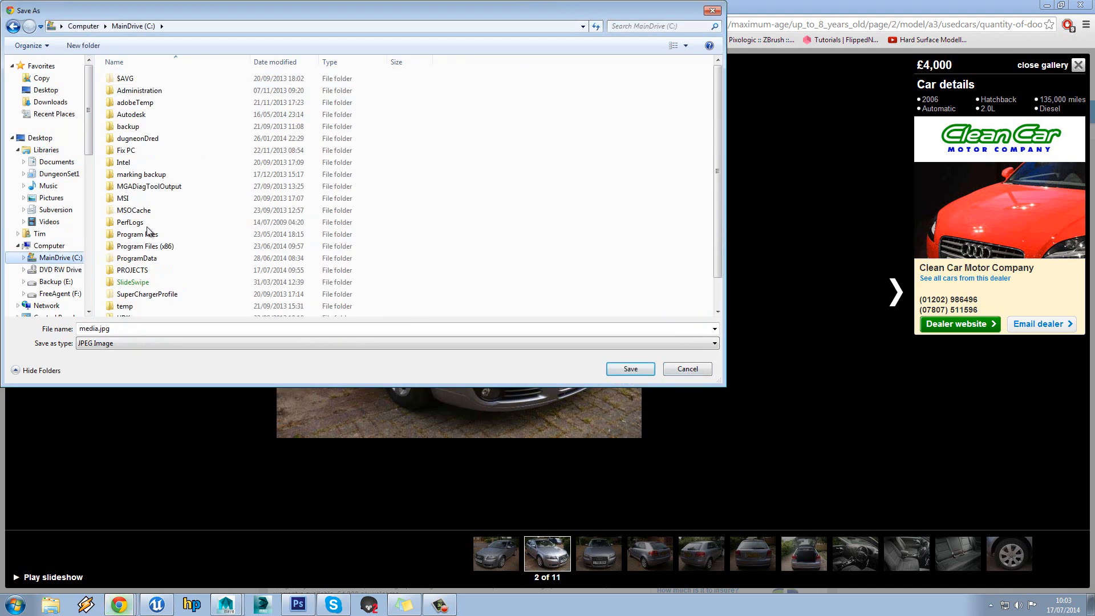
pyautogui.doubleClick(172, 269)
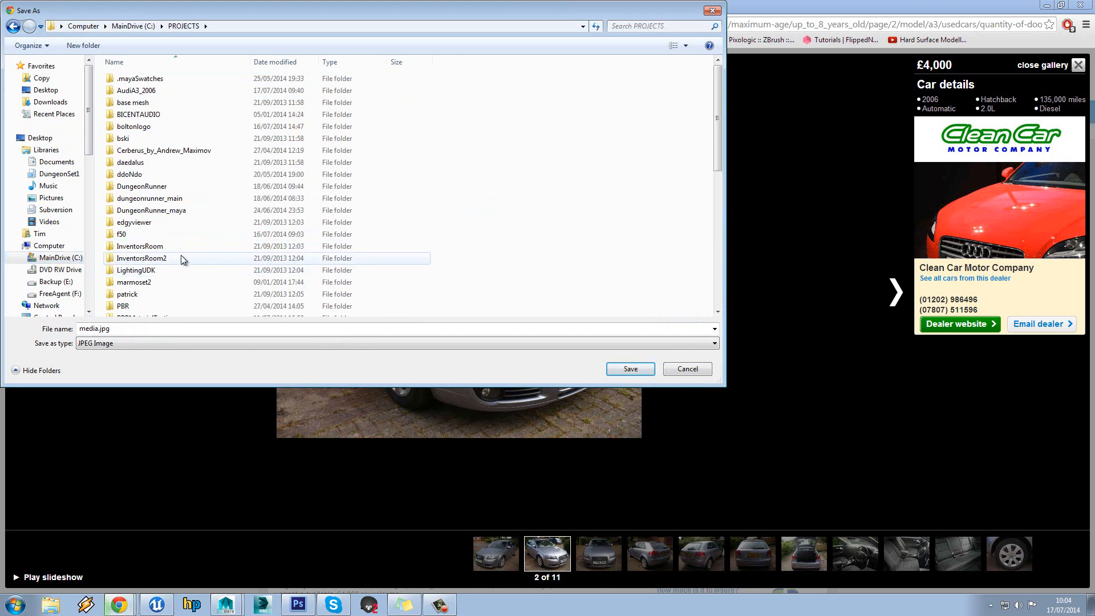
pyautogui.doubleClick(137, 91)
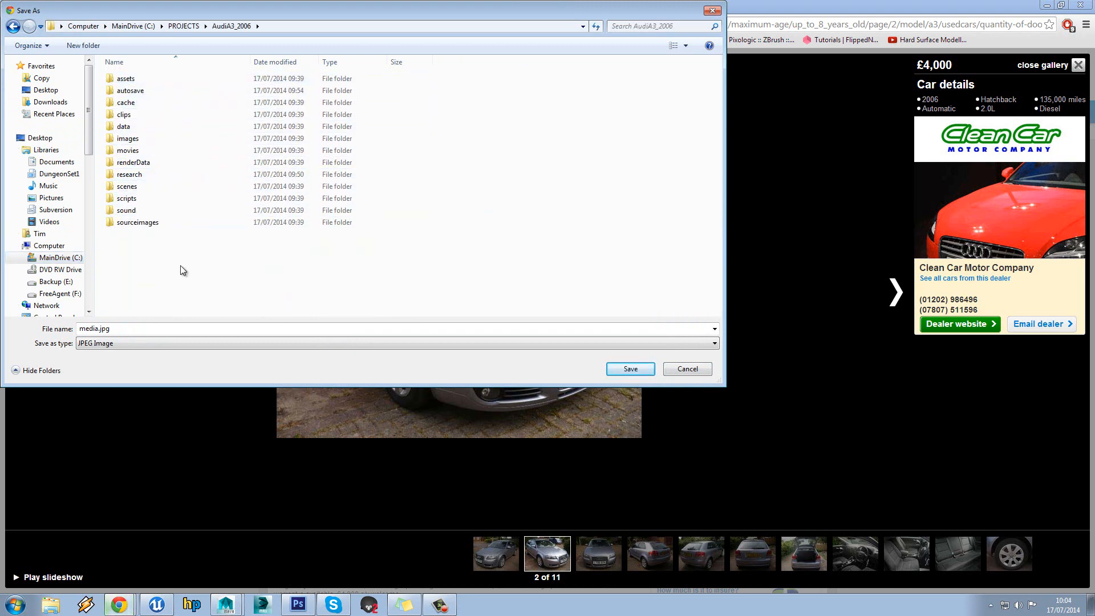
pyautogui.doubleClick(197, 175)
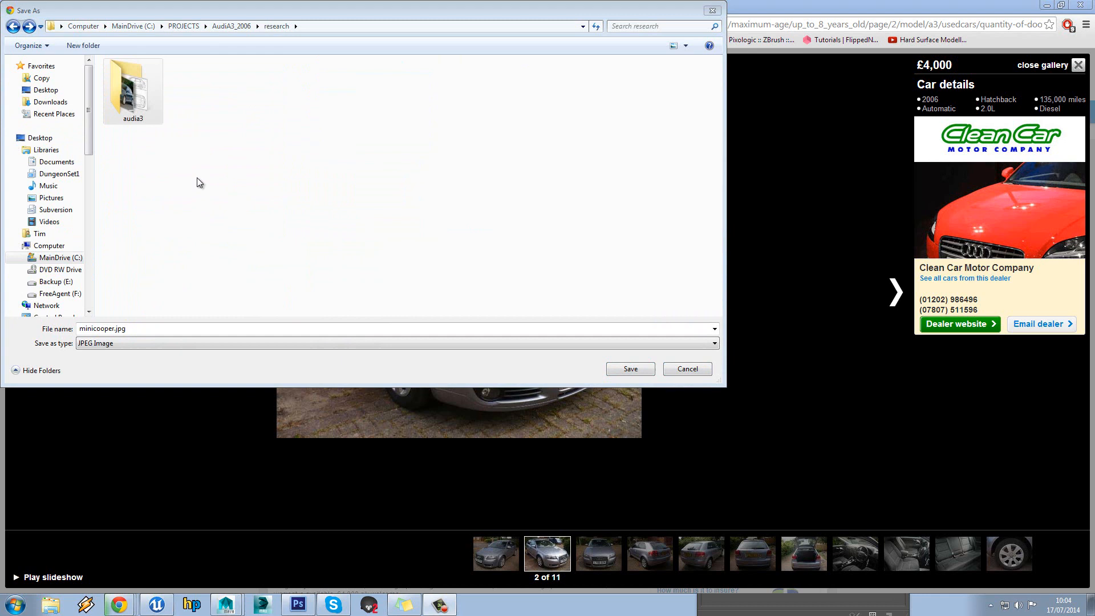
pyautogui.doubleClick(152, 108)
pyautogui.click(629, 368)
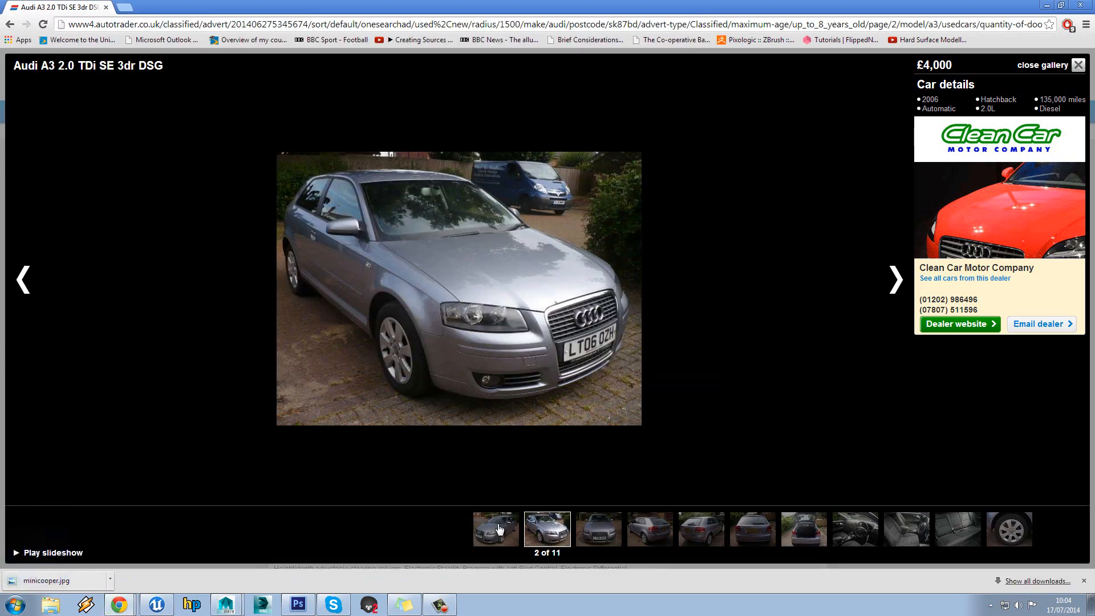
pyautogui.rightClick(504, 242)
pyautogui.click(515, 249)
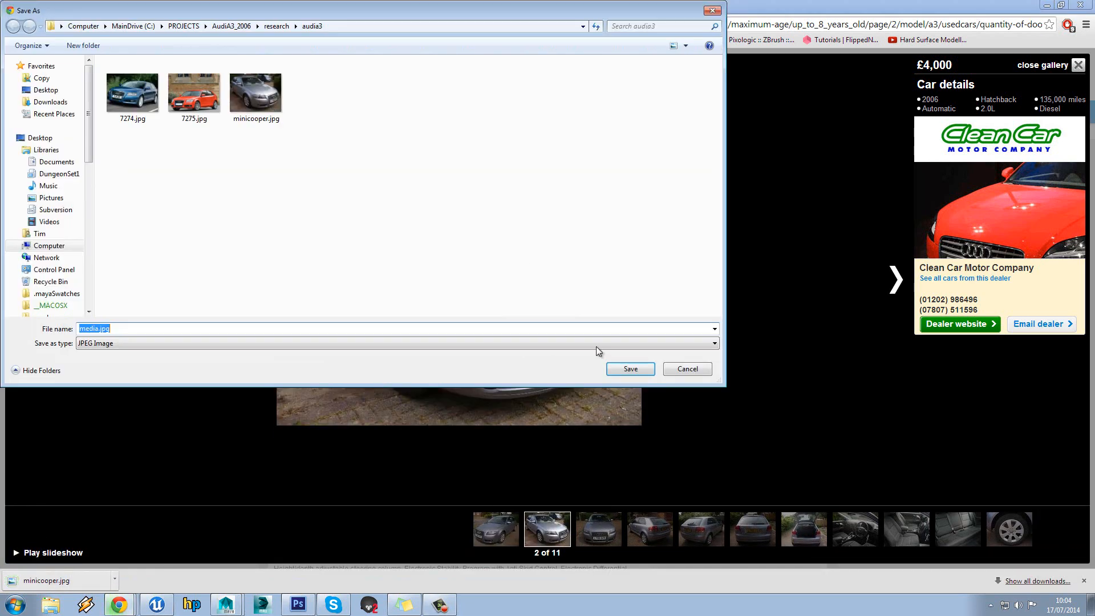
pyautogui.click(677, 369)
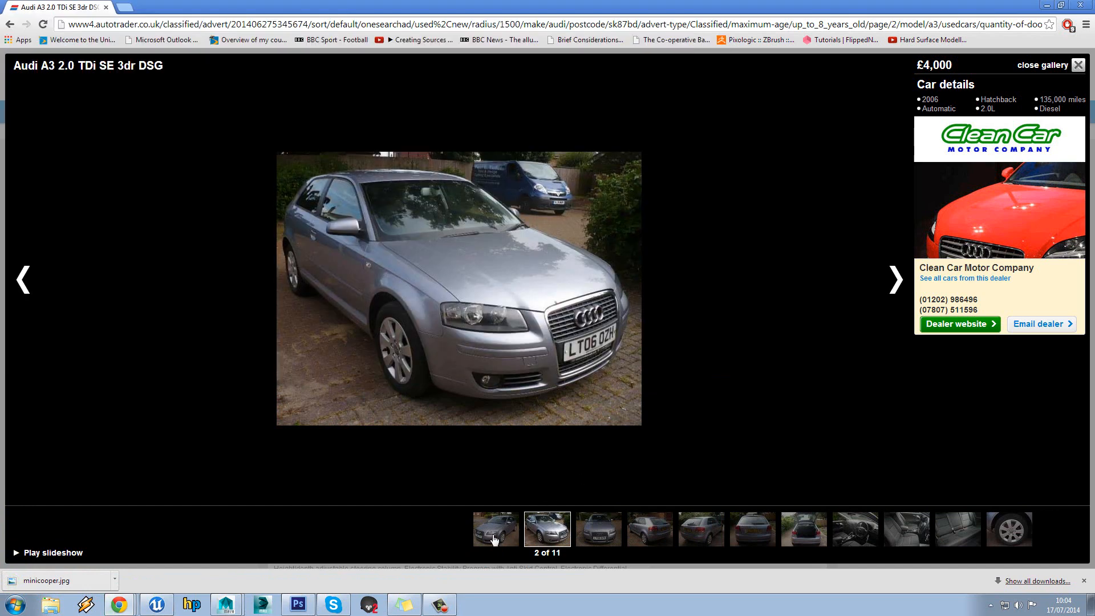
# Advance through the silver car's gallery and save another exterior photo as media.jpg in the audia3 folder
pyautogui.click(895, 279)
pyautogui.click(895, 280)
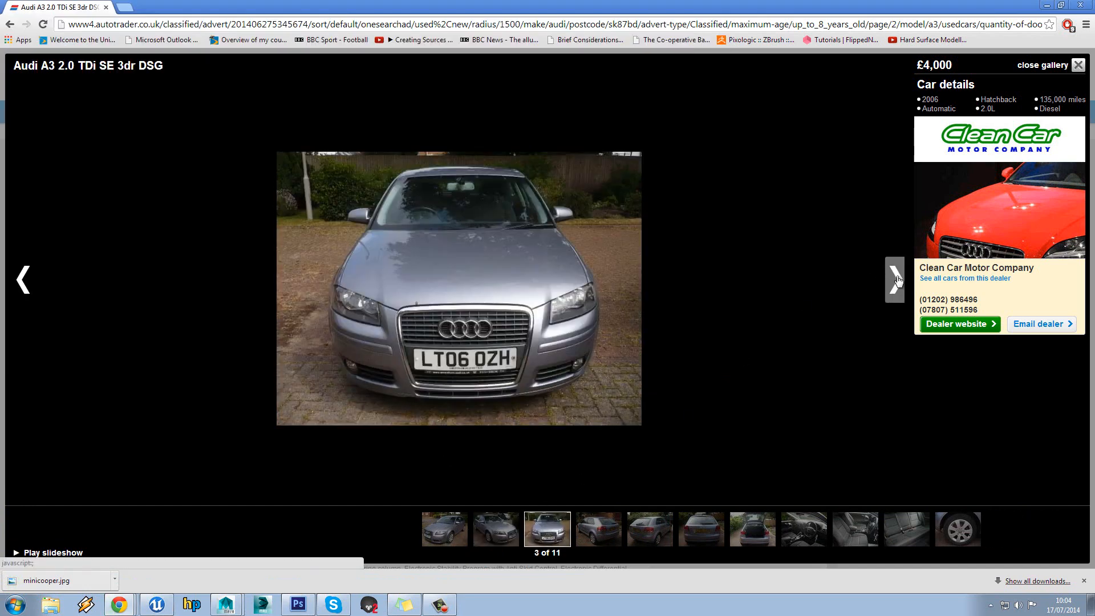
pyautogui.rightClick(526, 221)
pyautogui.click(527, 220)
pyautogui.click(642, 374)
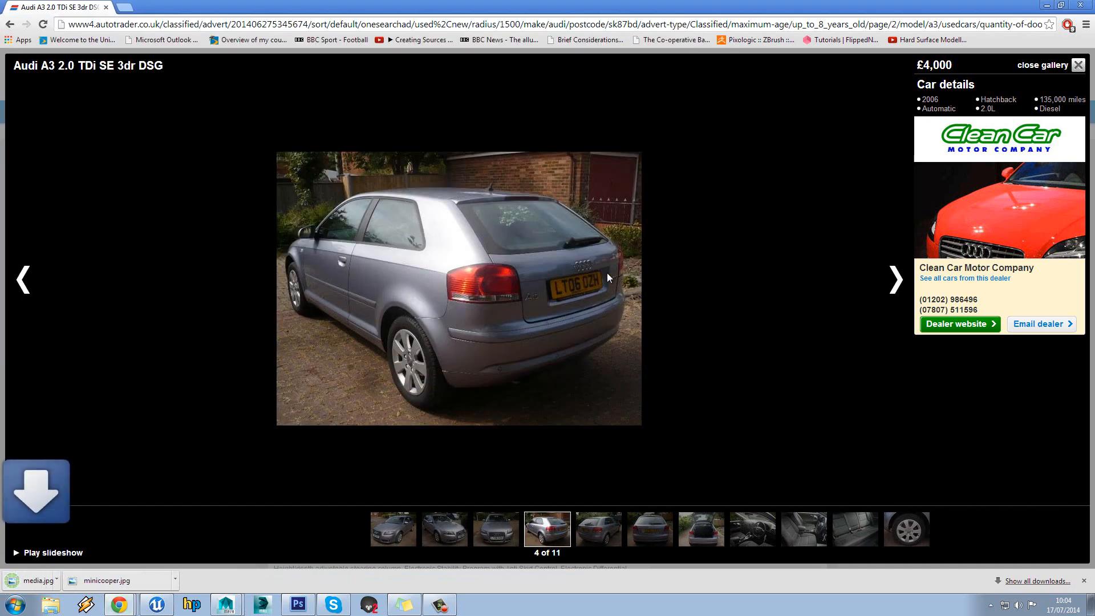
# Save the next rear three-quarter photo and the straight rear photo of the silver car to the audia3 folder
pyautogui.click(572, 252)
pyautogui.rightClick(573, 252)
pyautogui.click(584, 259)
pyautogui.click(614, 364)
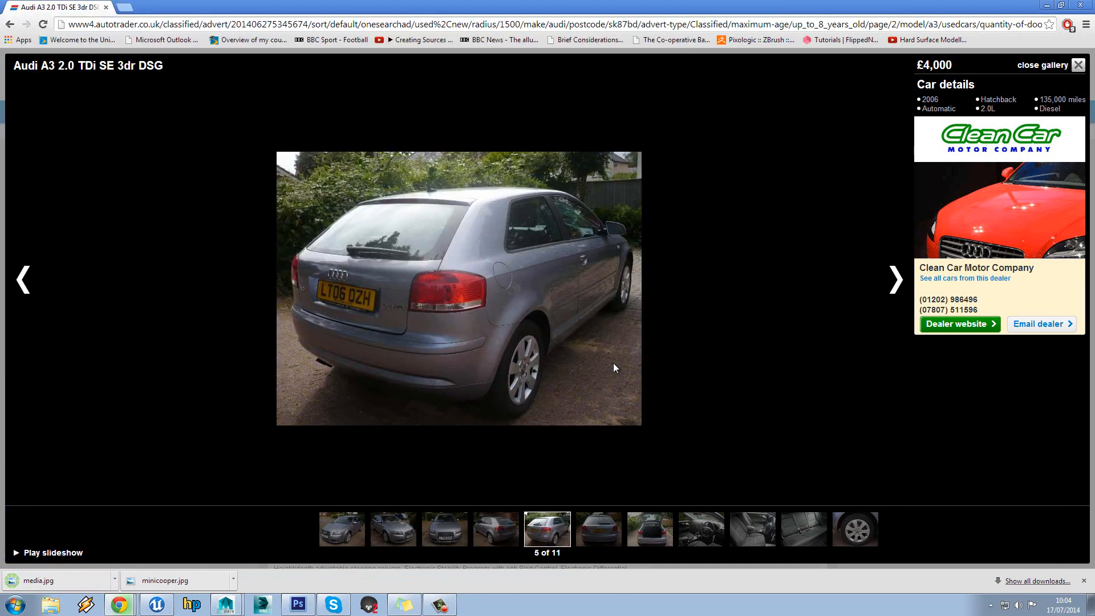
pyautogui.click(520, 264)
pyautogui.rightClick(520, 264)
pyautogui.click(536, 271)
pyautogui.click(637, 371)
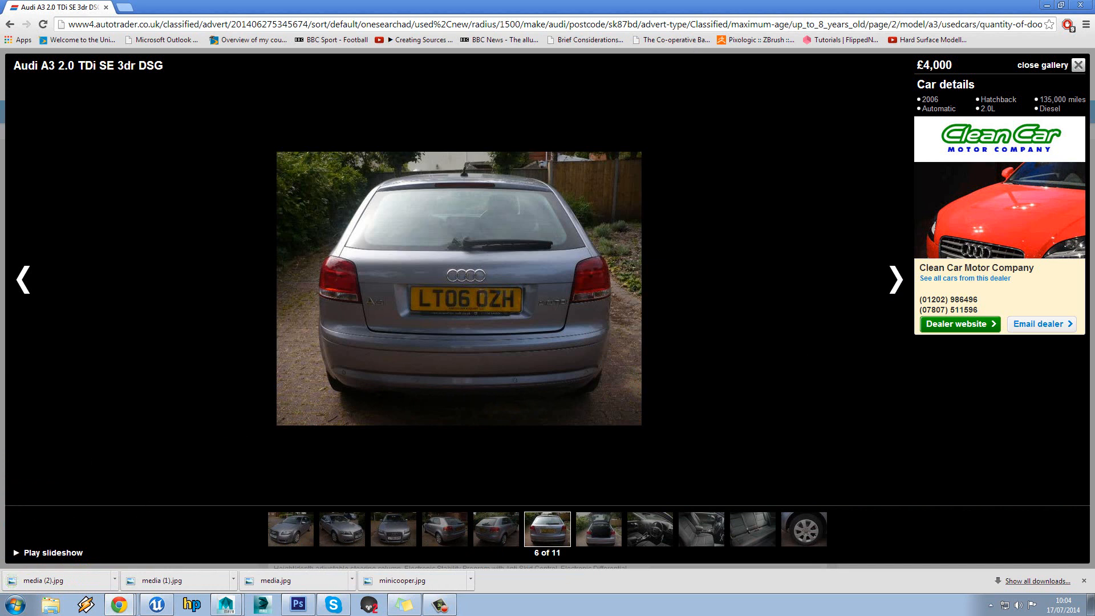
# Switch to Photoshop and invert the colours of the audi-a3-2006.gif blueprint
pyautogui.hotkey('alt', 'Tab')
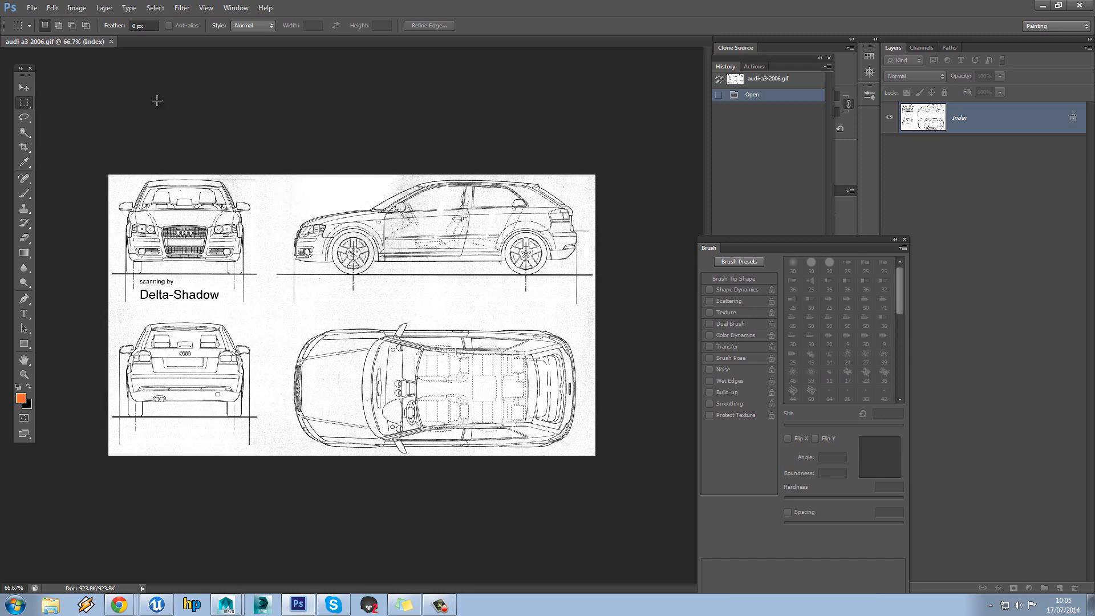
pyautogui.click(76, 7)
pyautogui.moveTo(131, 37)
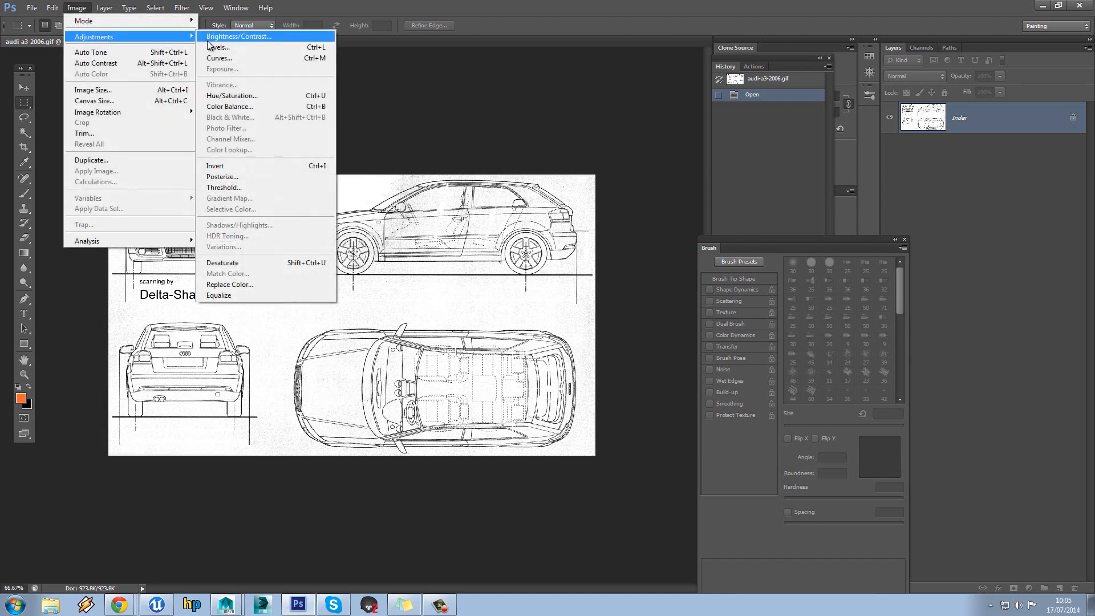
pyautogui.click(250, 166)
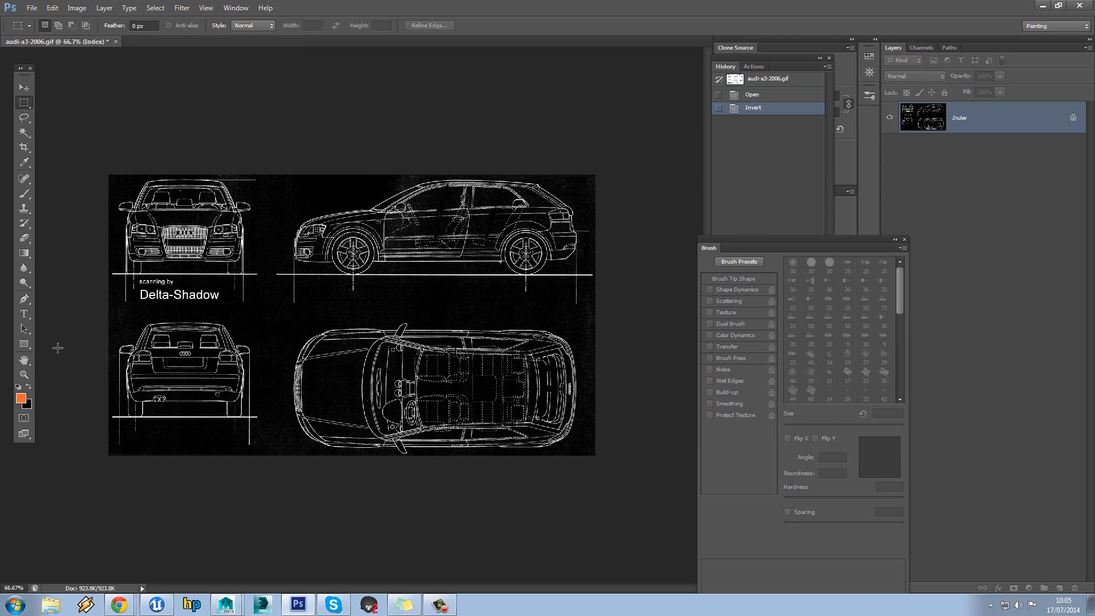
# Inspect the inverted blueprint at 100% and close the floating Brush and History panels covering it
pyautogui.click(24, 373)
pyautogui.click(164, 348)
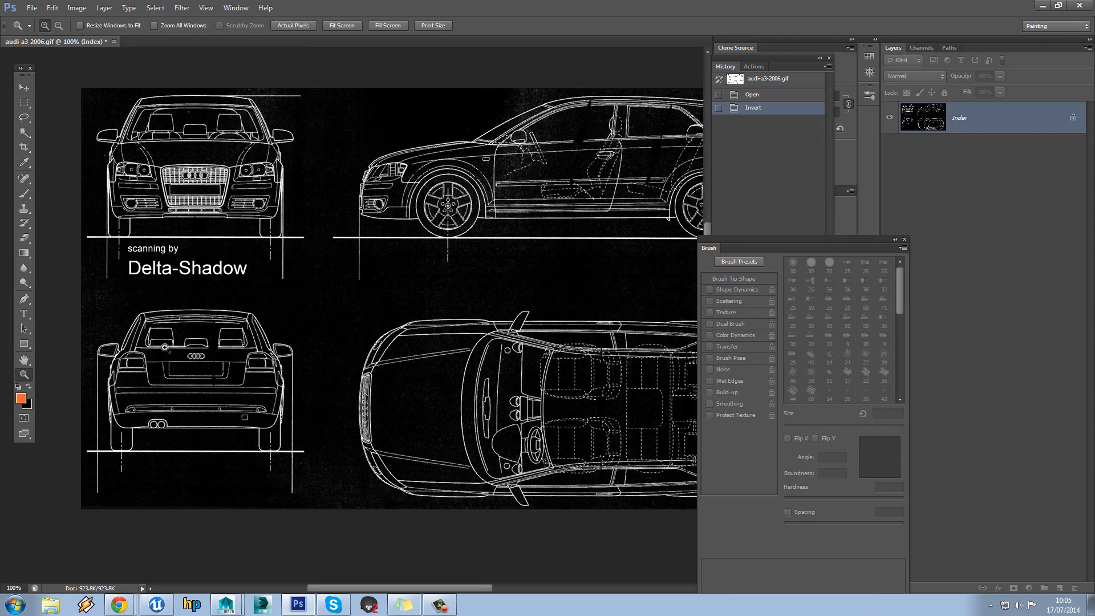
pyautogui.scroll(2, 379, 274)
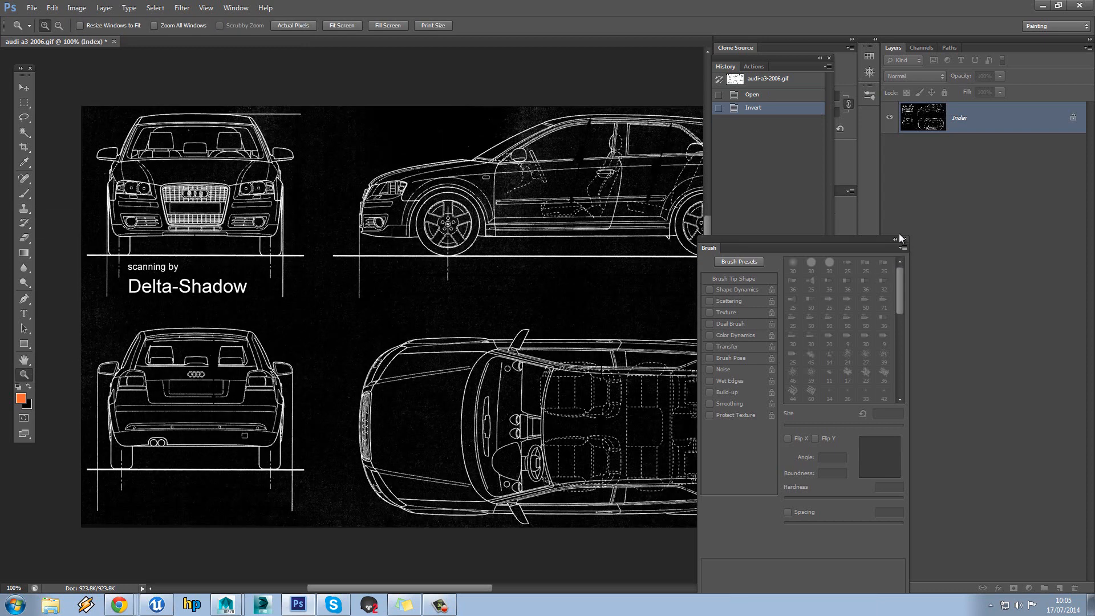
pyautogui.click(899, 236)
pyautogui.click(829, 58)
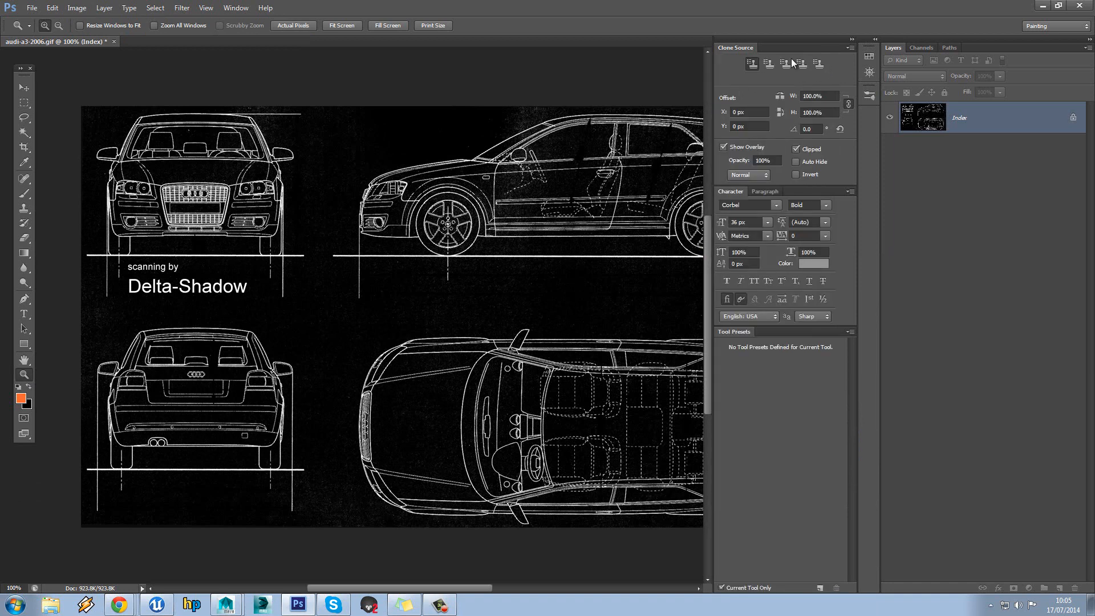
pyautogui.press('Tab')
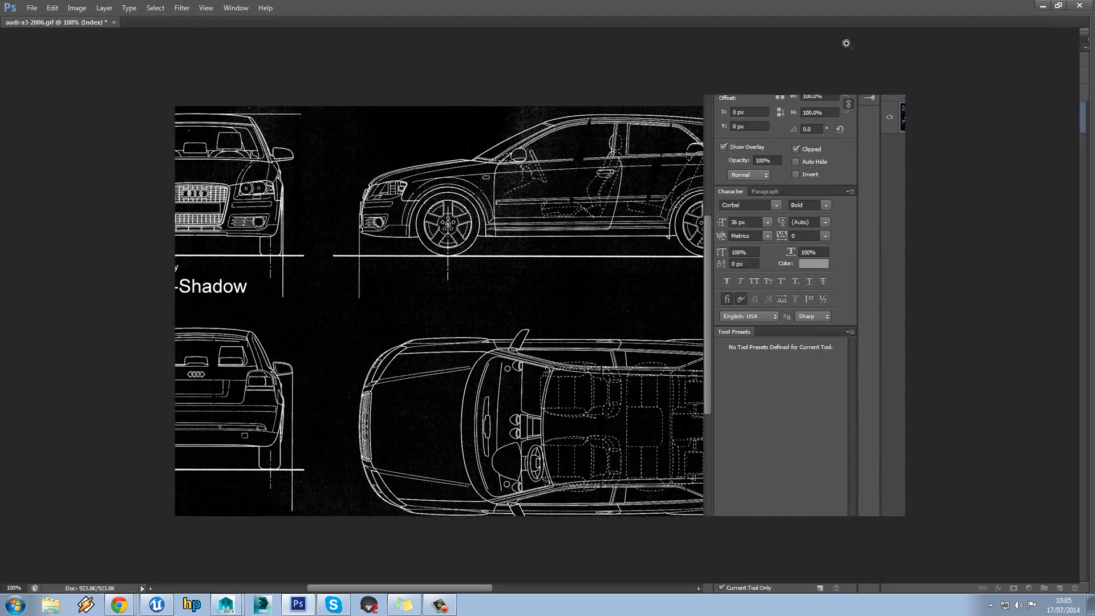
pyautogui.press('Tab')
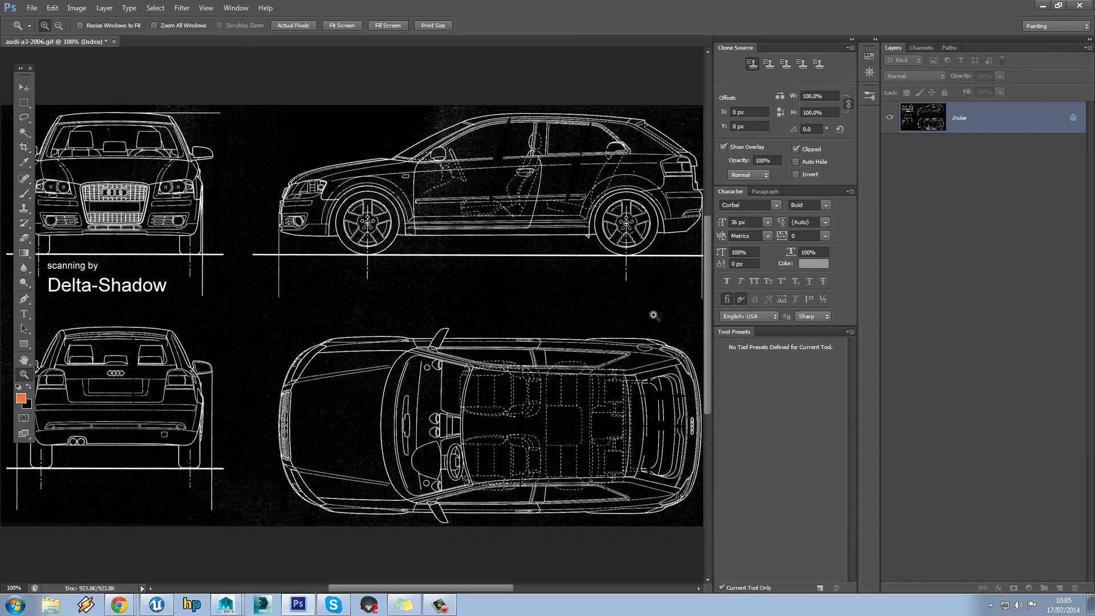
# Try rectangular marquee selections around the side and top views of the car, and clear the selection
pyautogui.keyDown('alt'); pyautogui.click(404, 199); pyautogui.keyUp('alt')
pyautogui.click(24, 103)
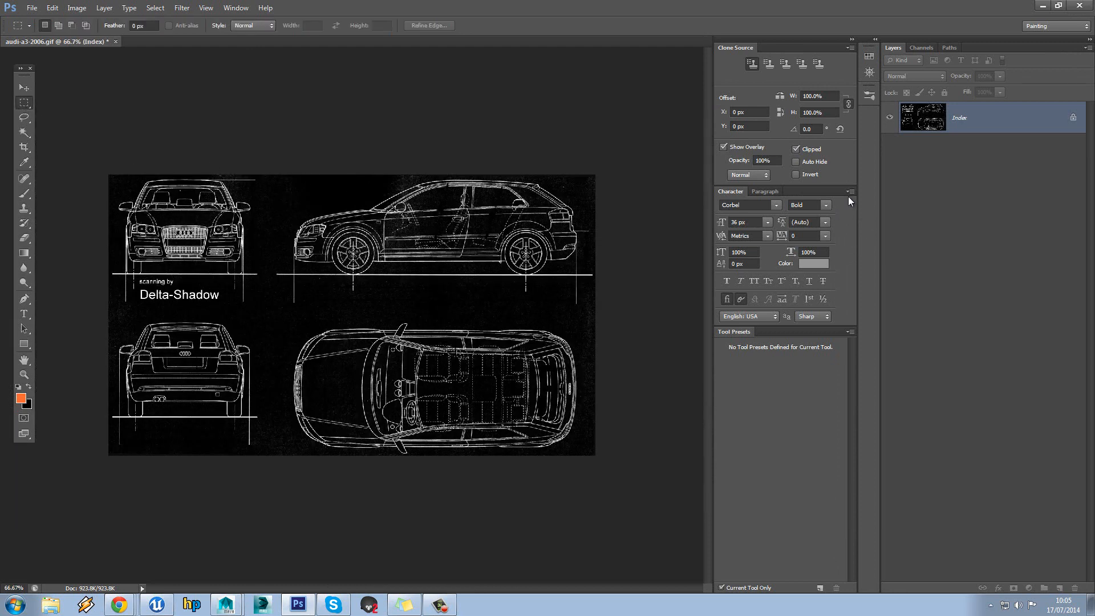
pyautogui.moveTo(272, 174); pyautogui.dragTo(637, 486)
pyautogui.moveTo(261, 171); pyautogui.dragTo(682, 590)
pyautogui.click(338, 240)
# Show the rulers and place one vertical and one horizontal guide separating the four car views
pyautogui.hotkey('ctrl', 'r')
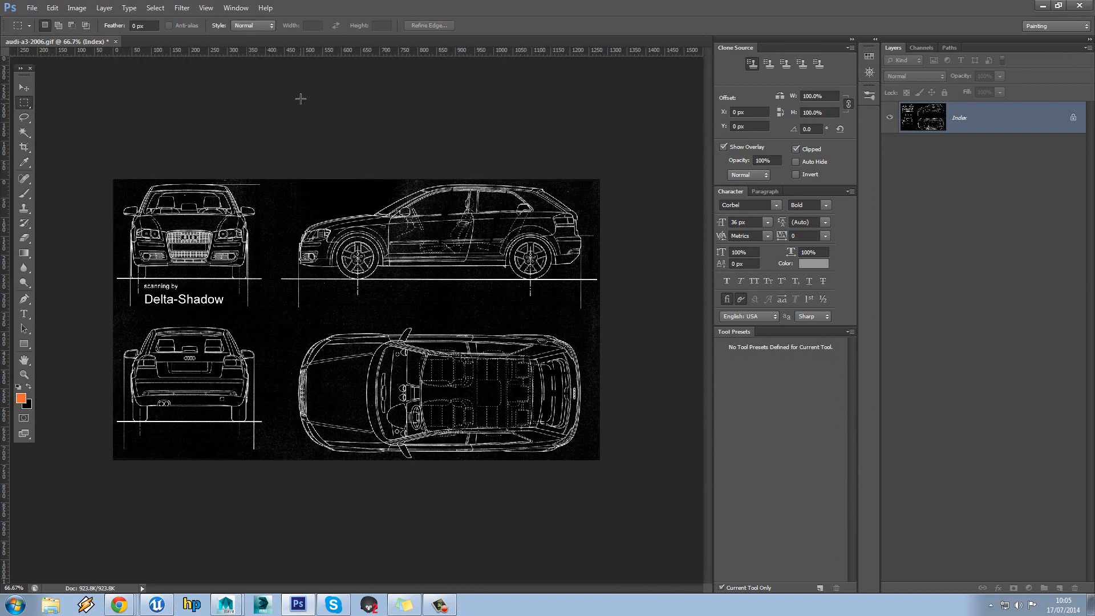
pyautogui.moveTo(5, 118); pyautogui.dragTo(266, 193)
pyautogui.moveTo(296, 50); pyautogui.dragTo(365, 312)
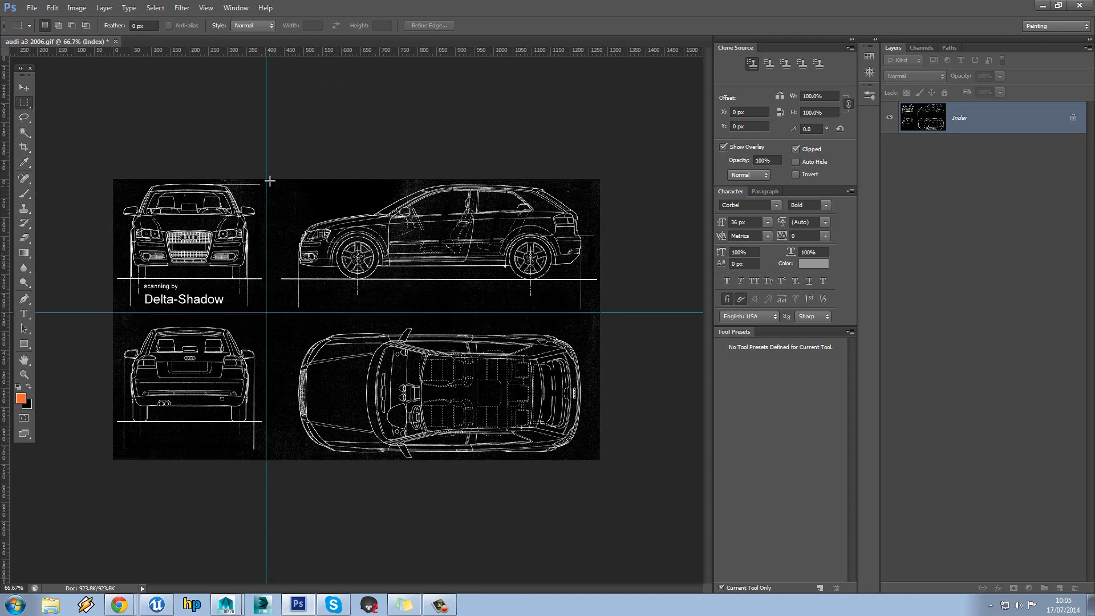
# Try guide-aligned rectangular selections around the side view and the front view, and clear the selection
pyautogui.moveTo(270, 181); pyautogui.dragTo(627, 309)
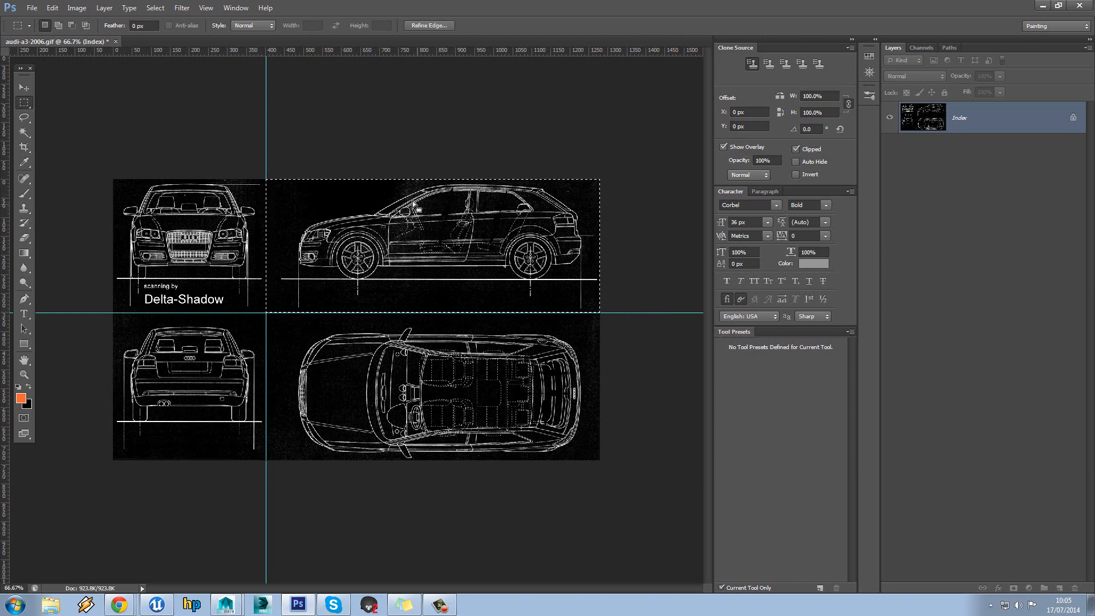
pyautogui.moveTo(113, 180); pyautogui.dragTo(266, 313)
pyautogui.moveTo(266, 180); pyautogui.dragTo(603, 312)
pyautogui.click(256, 330)
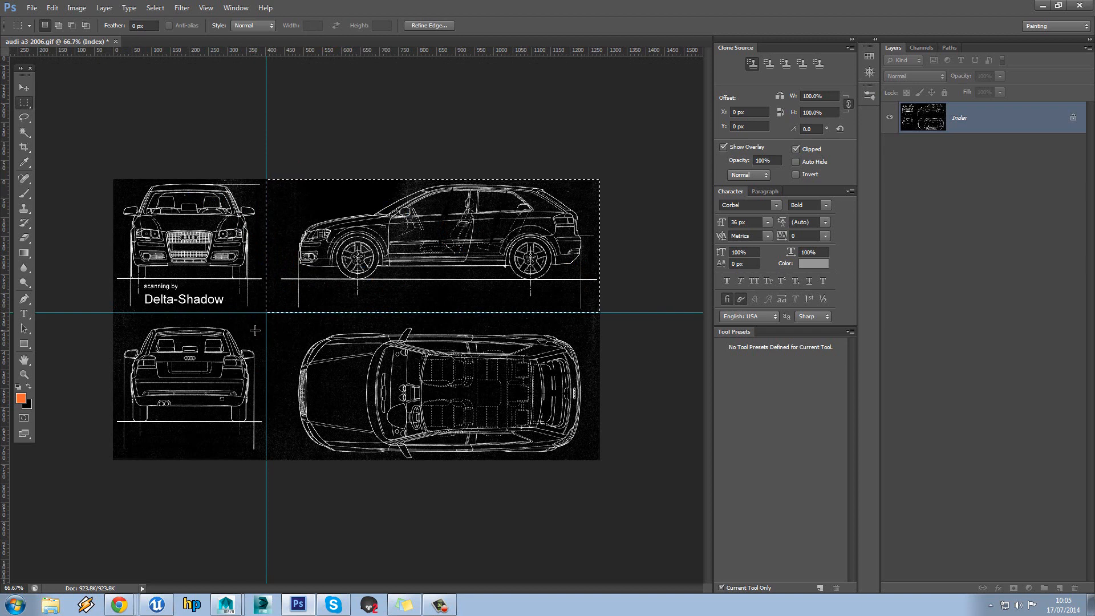
# Check the front view at 200% and convert the blueprint image to RGB colour mode
pyautogui.click(26, 196)
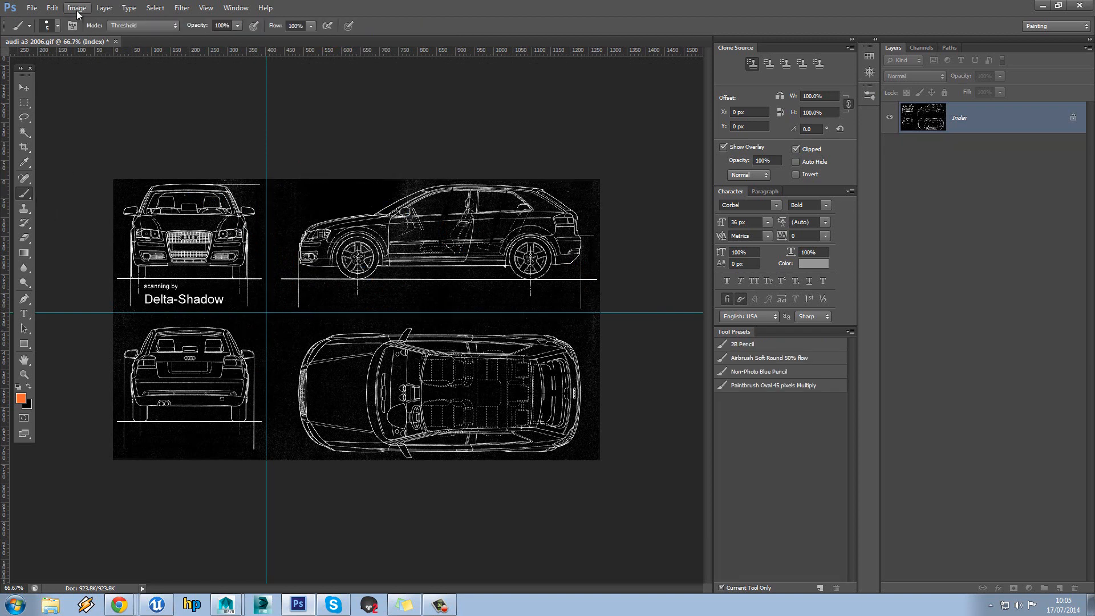
pyautogui.click(21, 378)
pyautogui.click(204, 258)
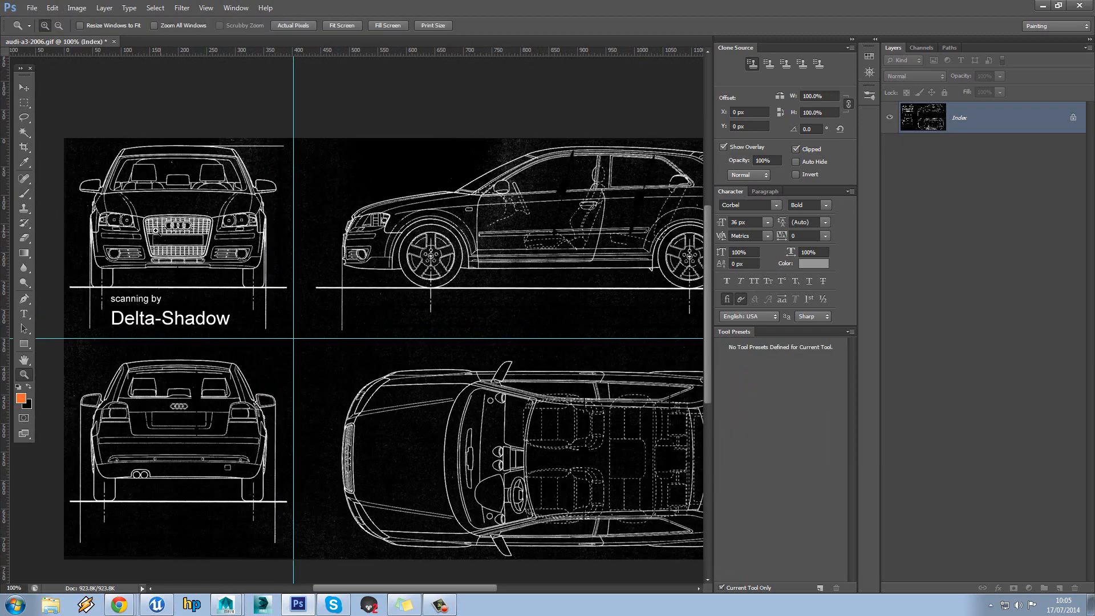
pyautogui.click(166, 231)
pyautogui.click(116, 195)
pyautogui.click(116, 195)
pyautogui.keyDown('alt'); pyautogui.click(130, 195); pyautogui.keyUp('alt')
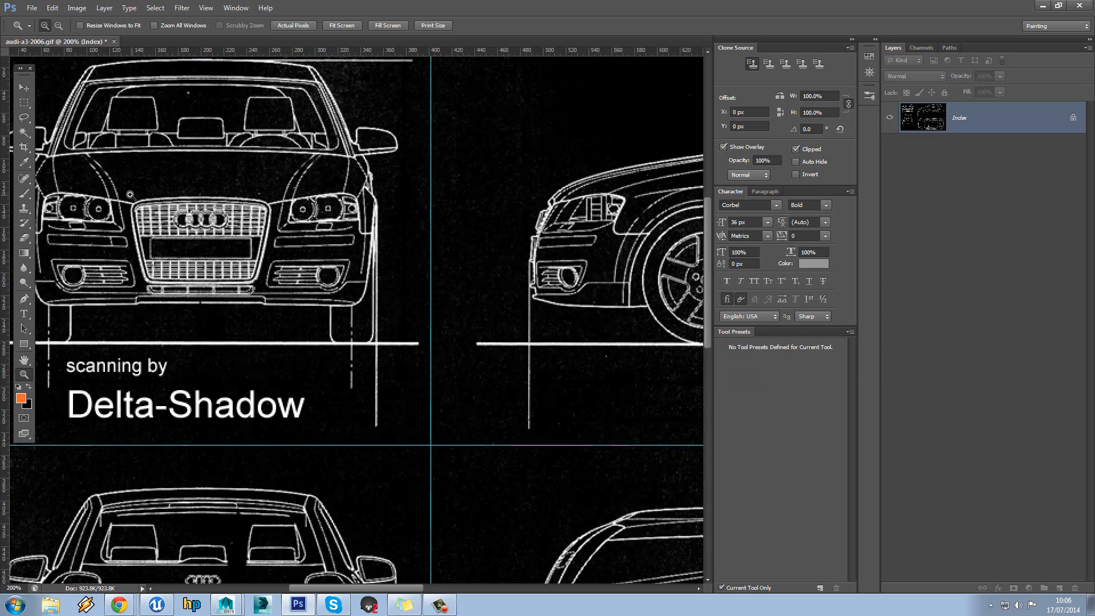
pyautogui.moveTo(412, 588); pyautogui.dragTo(382, 588)
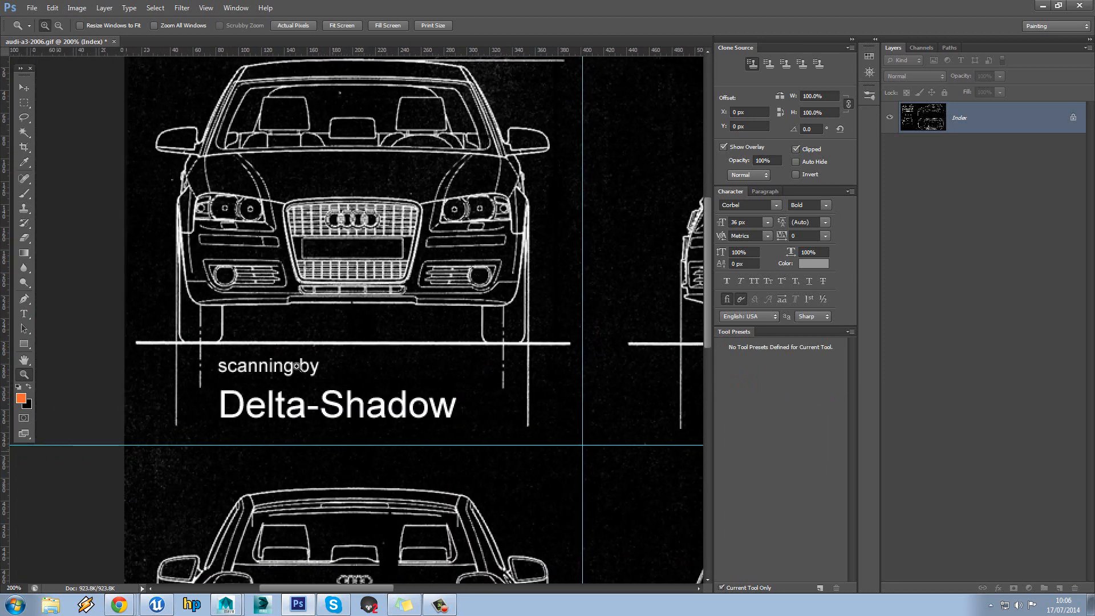
pyautogui.scroll(2, 297, 356)
pyautogui.click(73, 8)
pyautogui.click(80, 9)
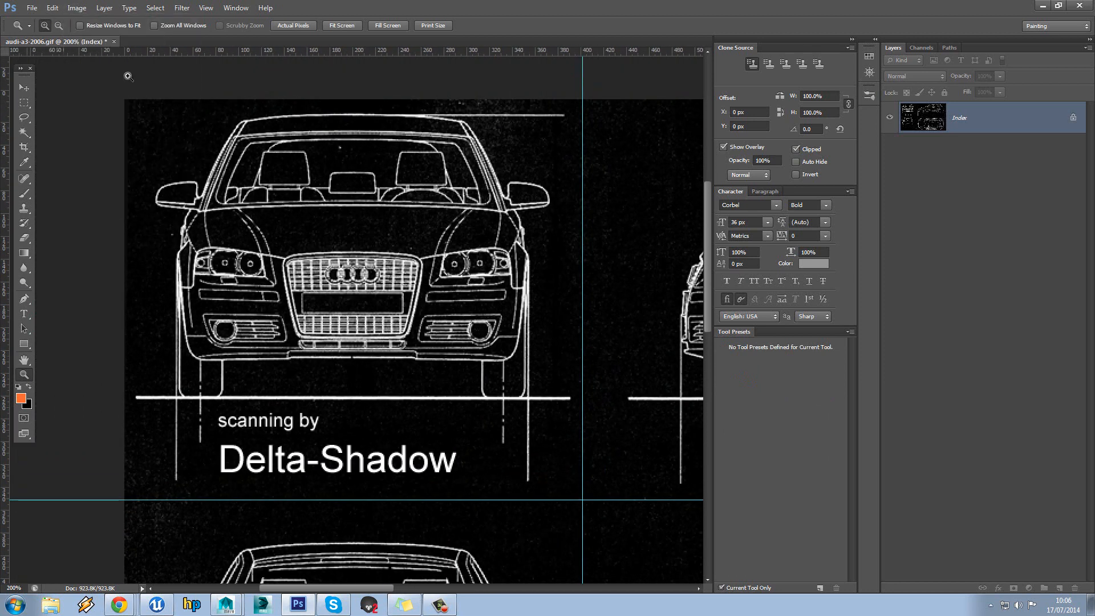
pyautogui.click(76, 8)
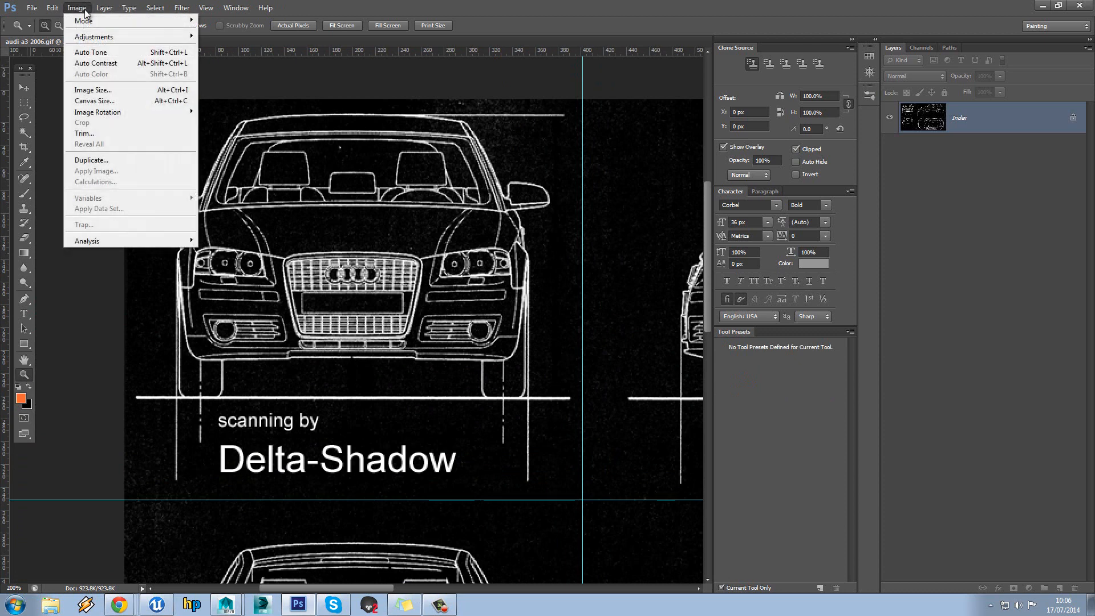
pyautogui.moveTo(89, 21)
pyautogui.click(228, 64)
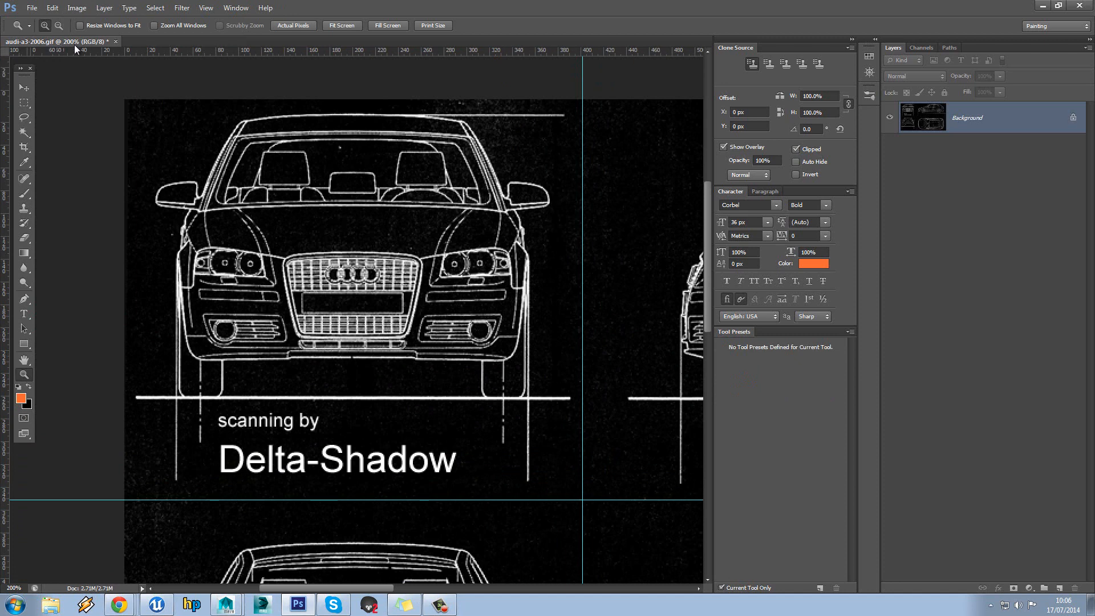
# Start a Brightness/Contrast adjustment on the blueprint and set its brightness to -53 to darken the scan noise
pyautogui.click(24, 194)
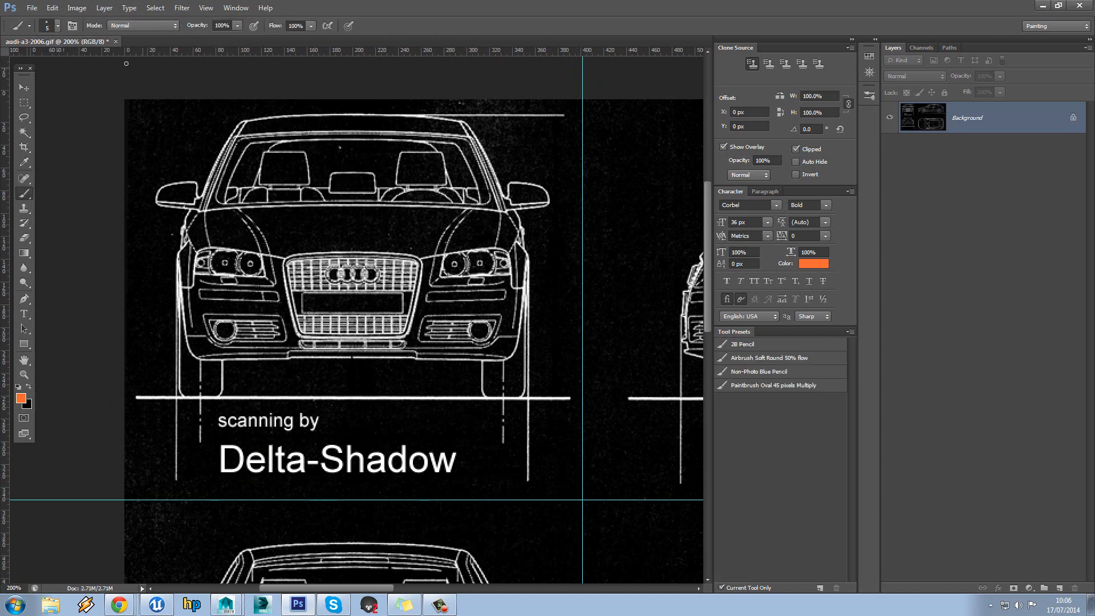
pyautogui.click(80, 8)
pyautogui.moveTo(95, 37)
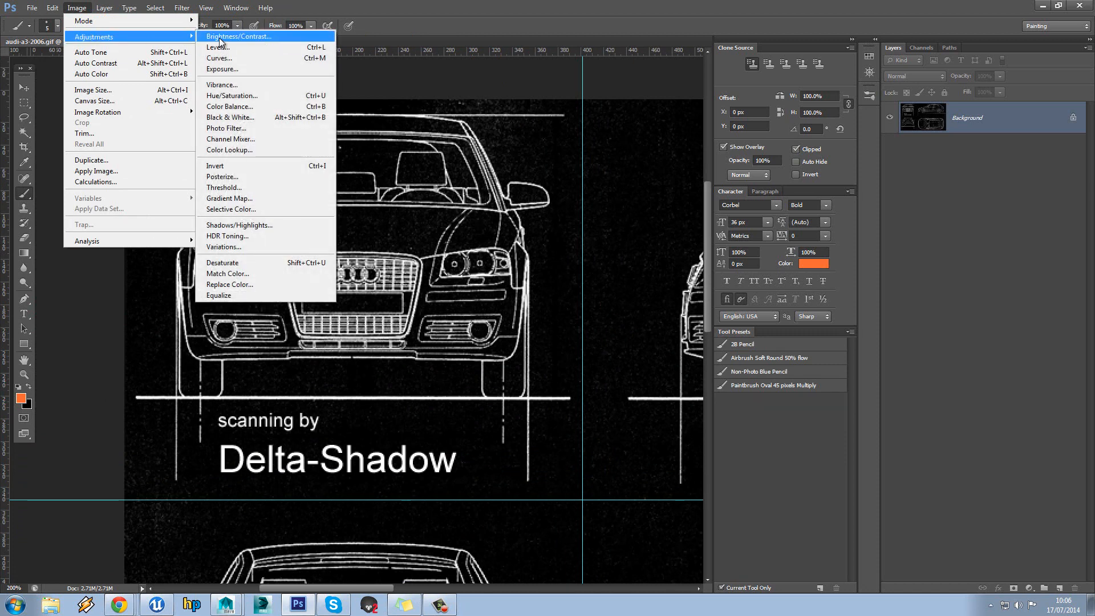
pyautogui.click(249, 36)
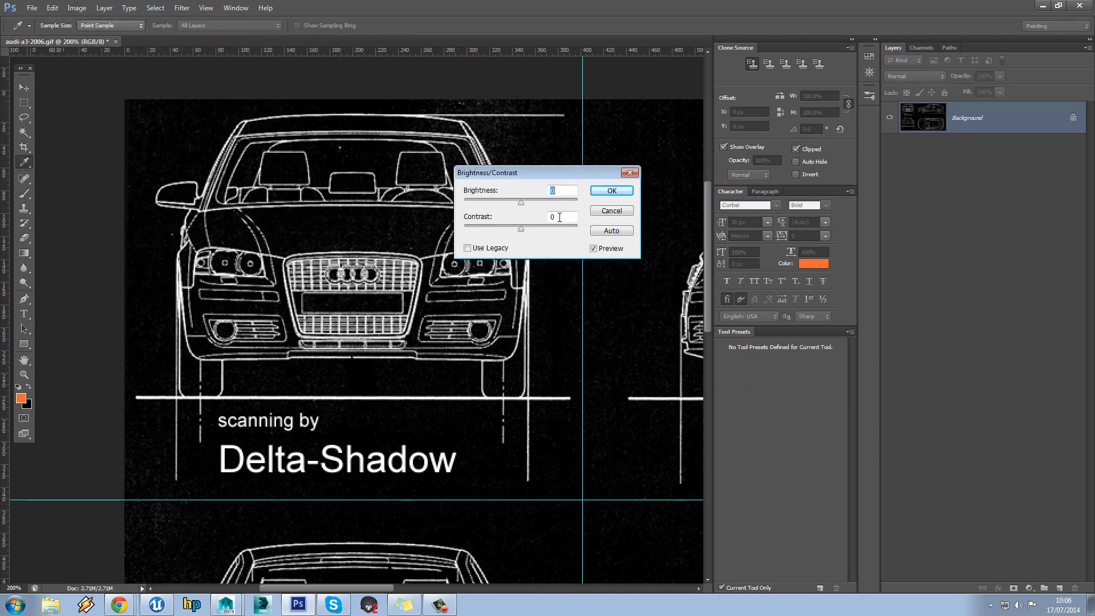
pyautogui.click(520, 228)
pyautogui.moveTo(520, 203); pyautogui.dragTo(494, 201)
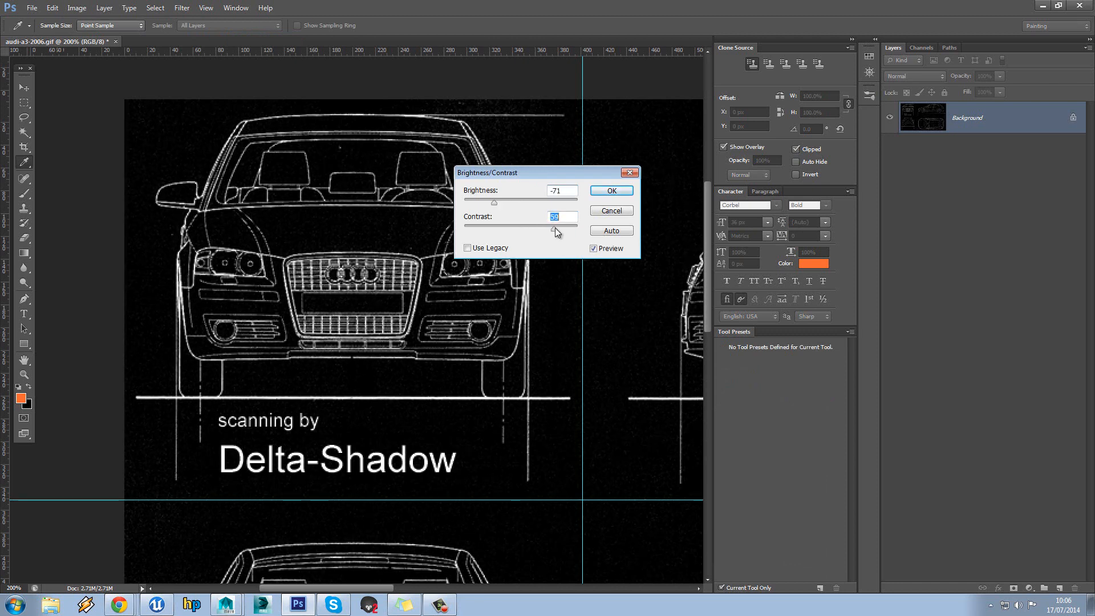
pyautogui.moveTo(554, 227); pyautogui.dragTo(513, 227)
pyautogui.click(509, 204)
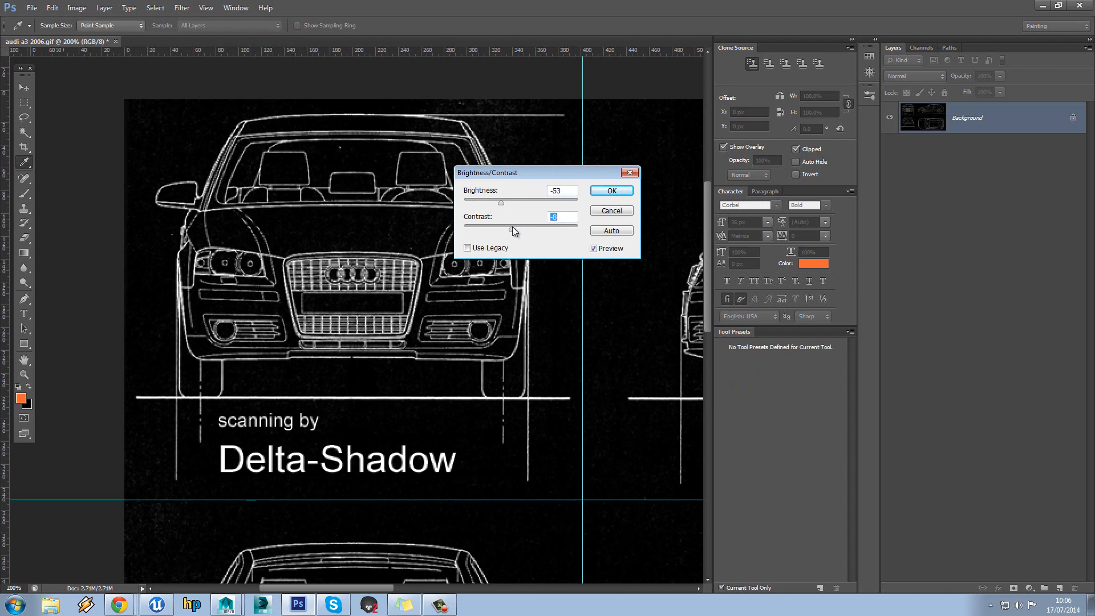
# Compare the adjustment with and without preview, set its contrast to 12 and apply it
pyautogui.click(603, 249)
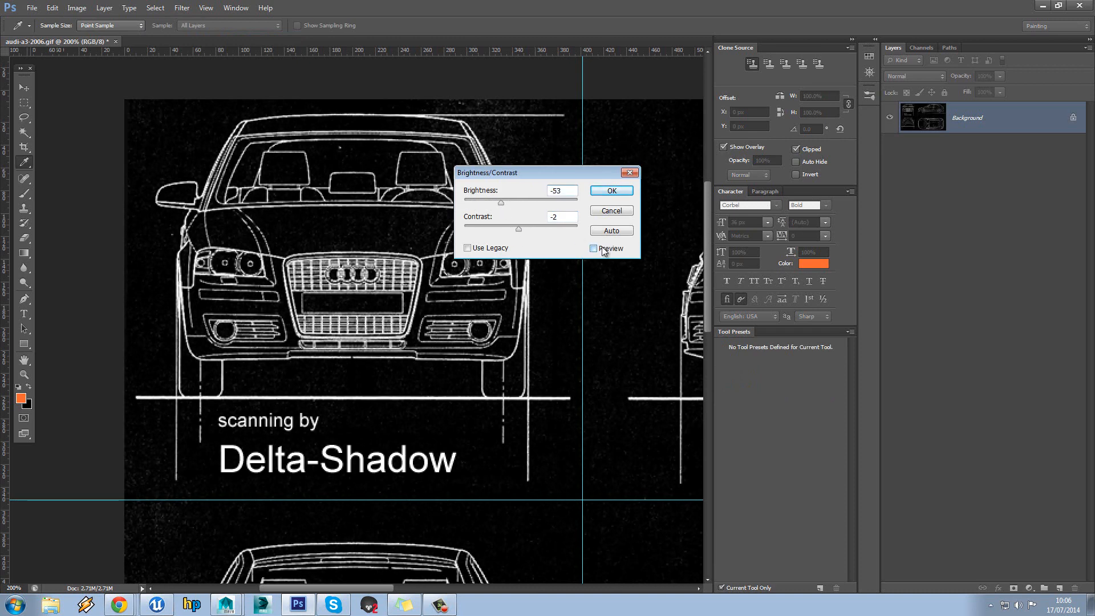
pyautogui.click(603, 250)
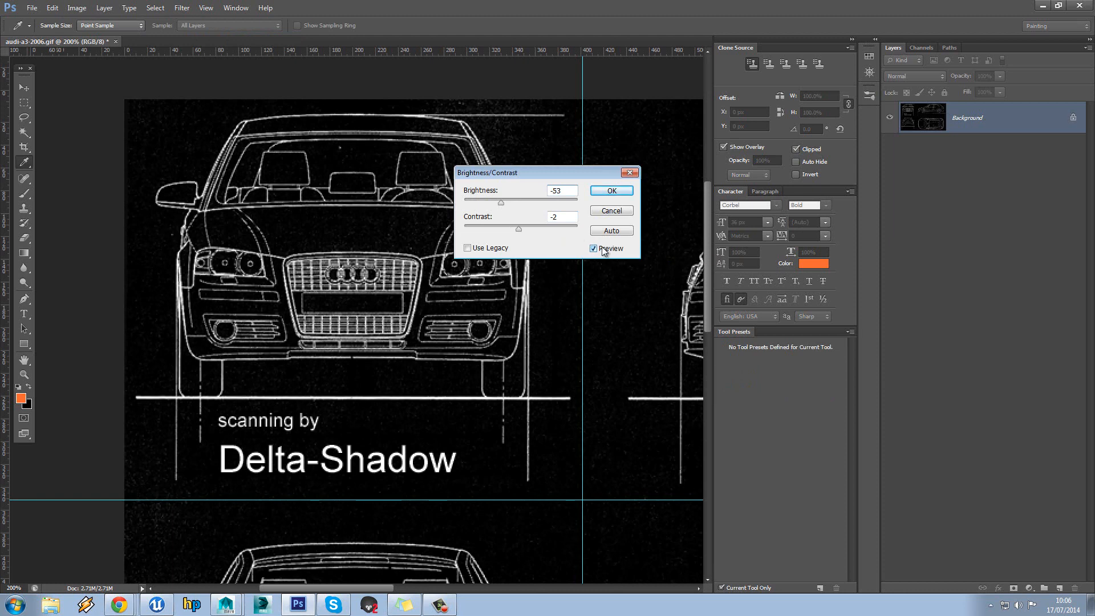
pyautogui.click(603, 249)
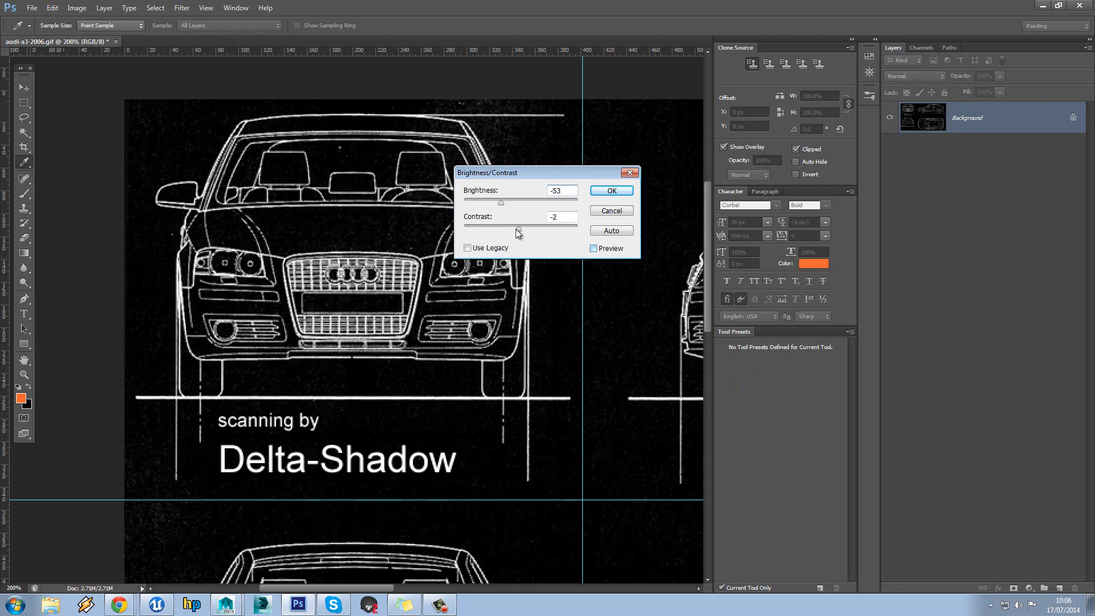
pyautogui.moveTo(528, 228); pyautogui.dragTo(527, 228)
pyautogui.click(598, 248)
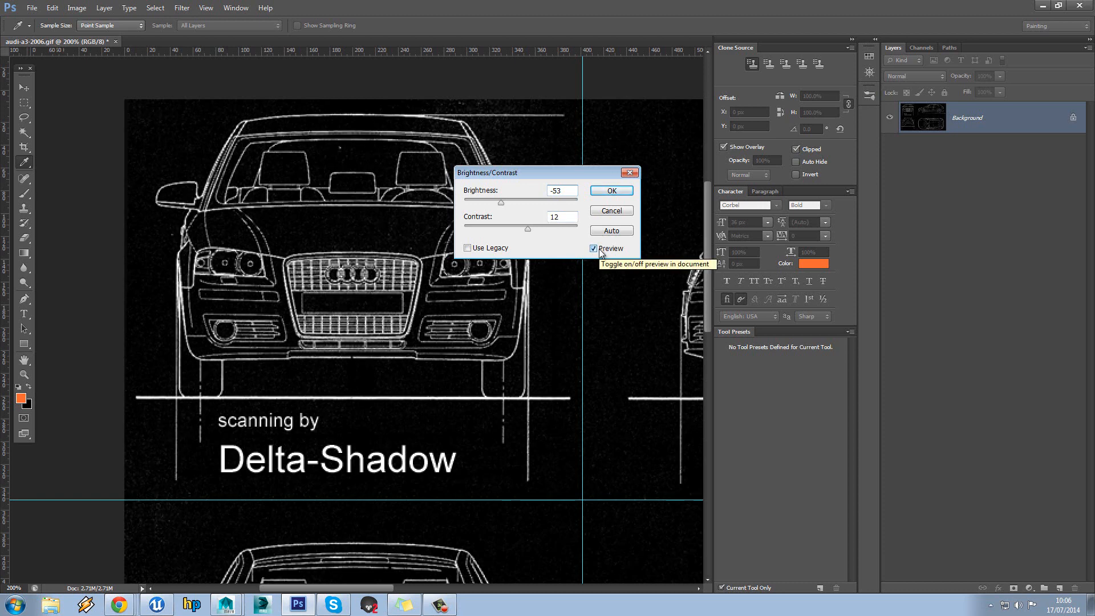
pyautogui.click(598, 249)
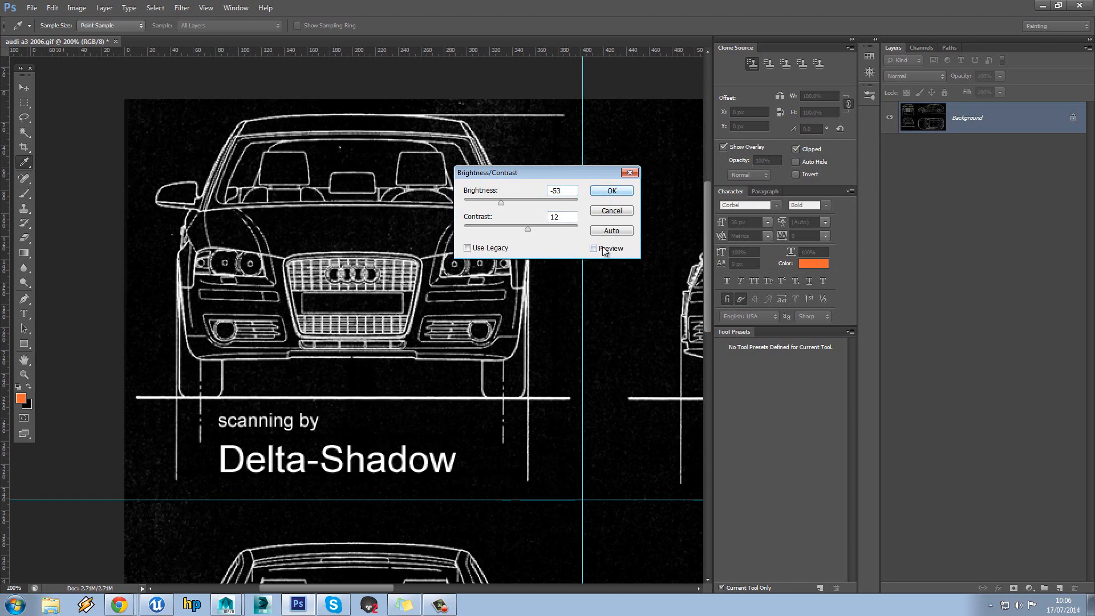
pyautogui.click(598, 249)
pyautogui.click(609, 192)
# Set up a soft black Brush at 58 px with 0% hardness for painting on the blueprint's top view
pyautogui.press('b')
pyautogui.rightClick(386, 245)
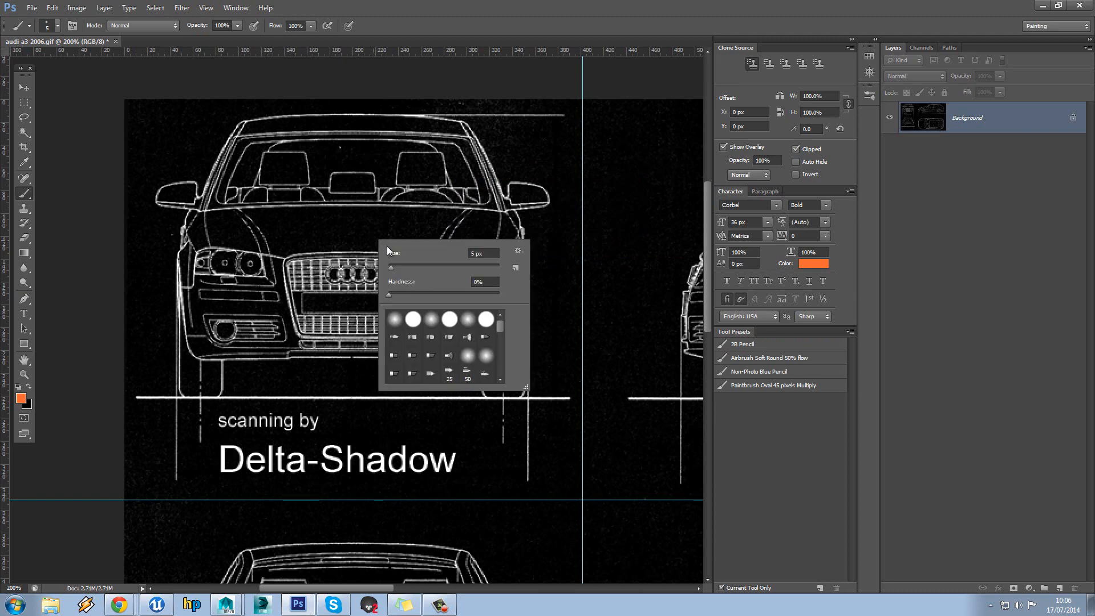
pyautogui.click(24, 375)
pyautogui.keyDown('alt'); pyautogui.click(282, 276); pyautogui.keyUp('alt')
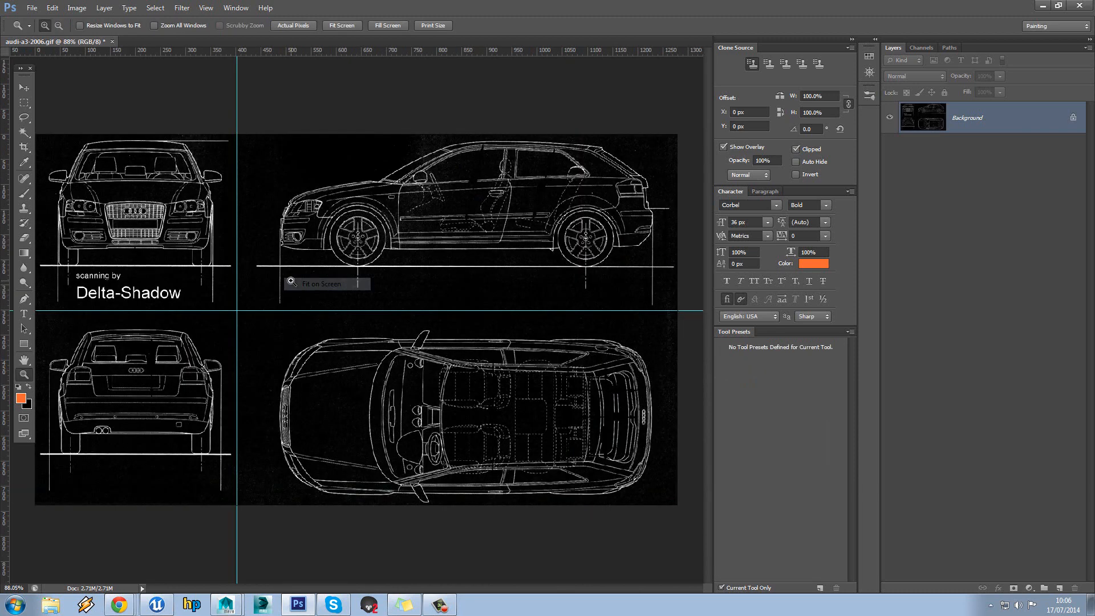
pyautogui.click(444, 423)
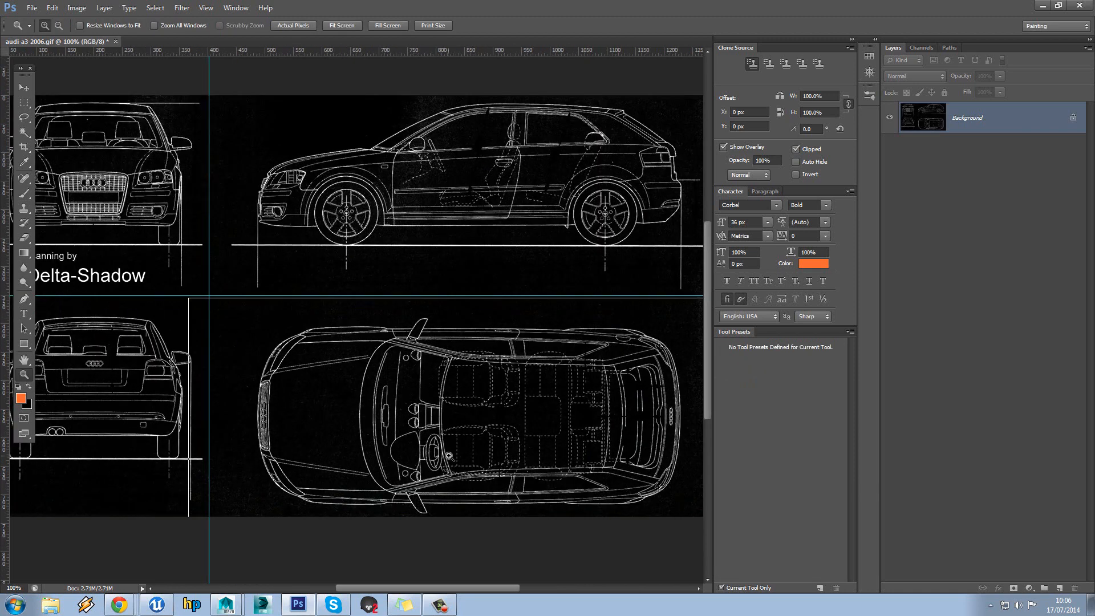
pyautogui.click(449, 456)
pyautogui.click(23, 194)
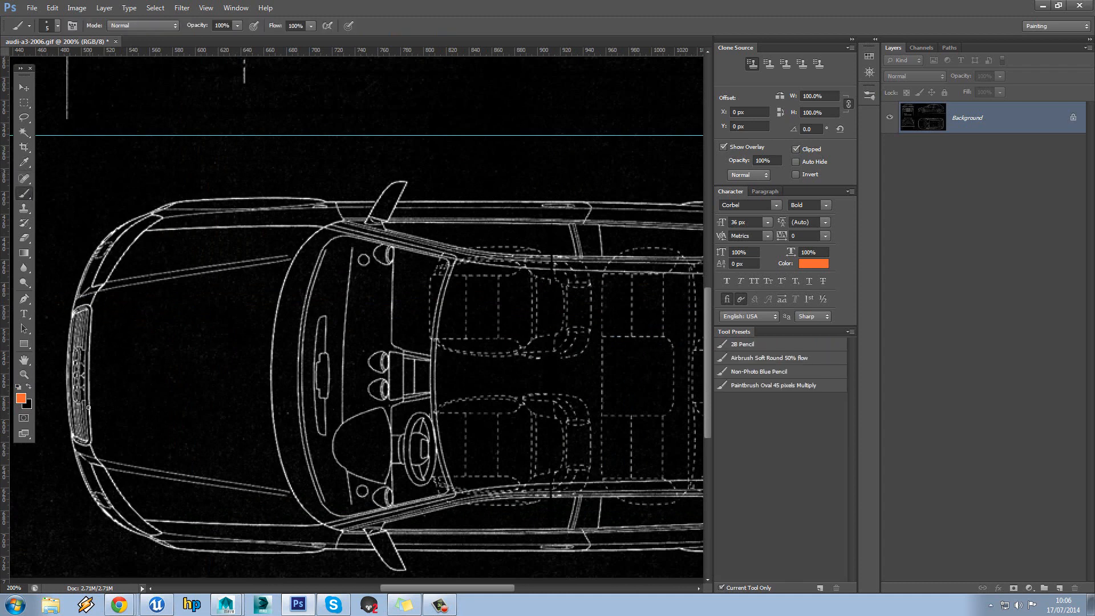
pyautogui.click(27, 388)
pyautogui.click(23, 400)
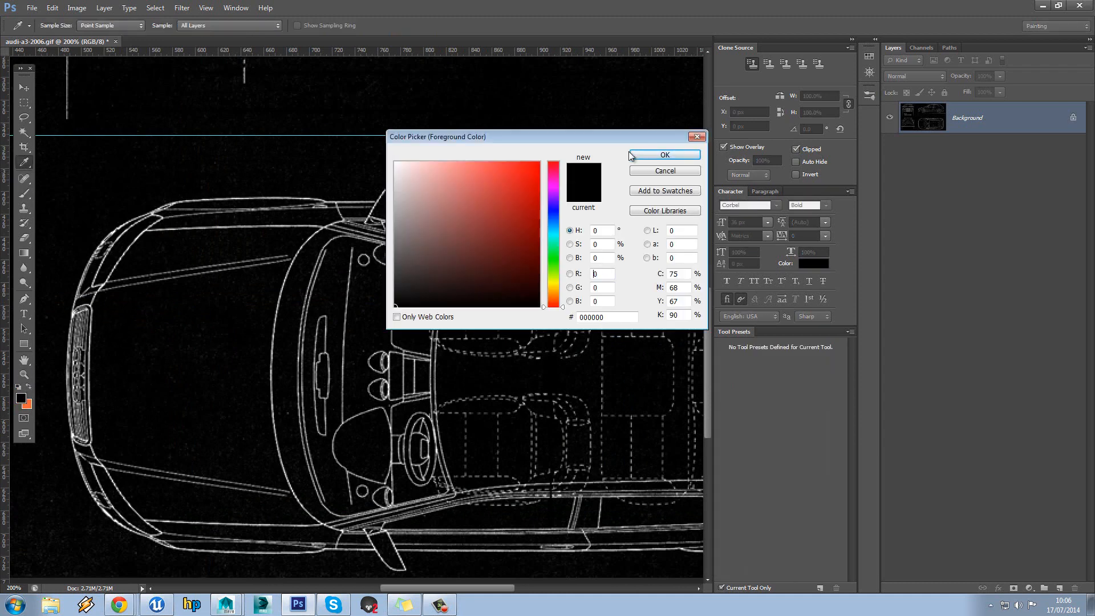
pyautogui.click(630, 156)
pyautogui.press('b')
pyautogui.rightClick(229, 321)
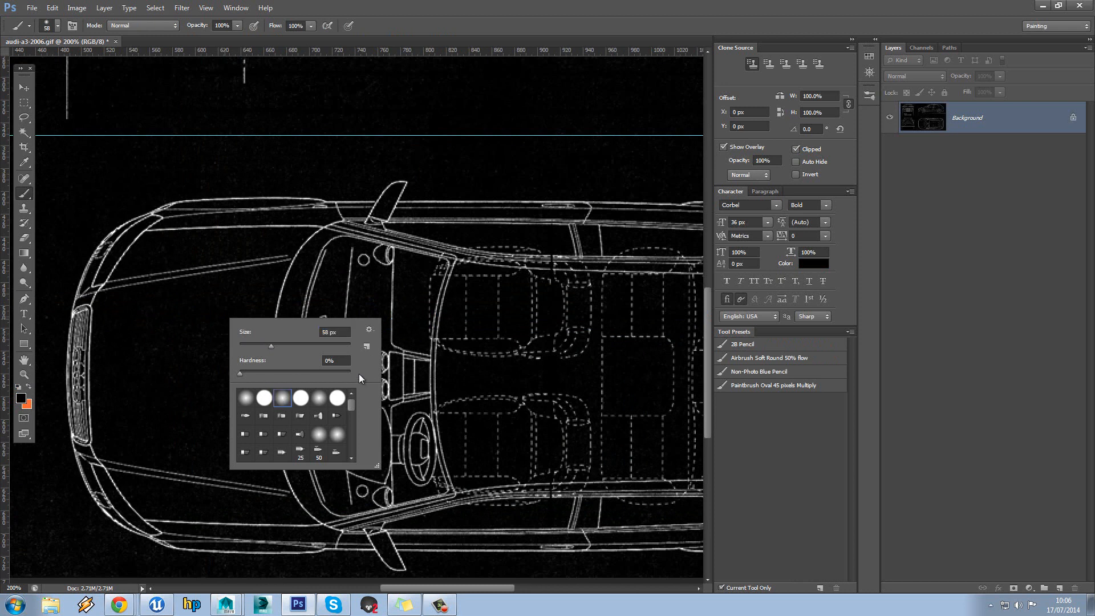
# Try painting out the dashed seat lines inside the car's top view, and undo the strokes
pyautogui.moveTo(546, 343)
pyautogui.mouseDown()
pyautogui.moveTo(516, 343)
pyautogui.moveTo(490, 364)
pyautogui.moveTo(550, 421)
pyautogui.moveTo(616, 372)
pyautogui.moveTo(602, 332)
pyautogui.moveTo(550, 297)
pyautogui.moveTo(538, 316)
pyautogui.mouseUp()
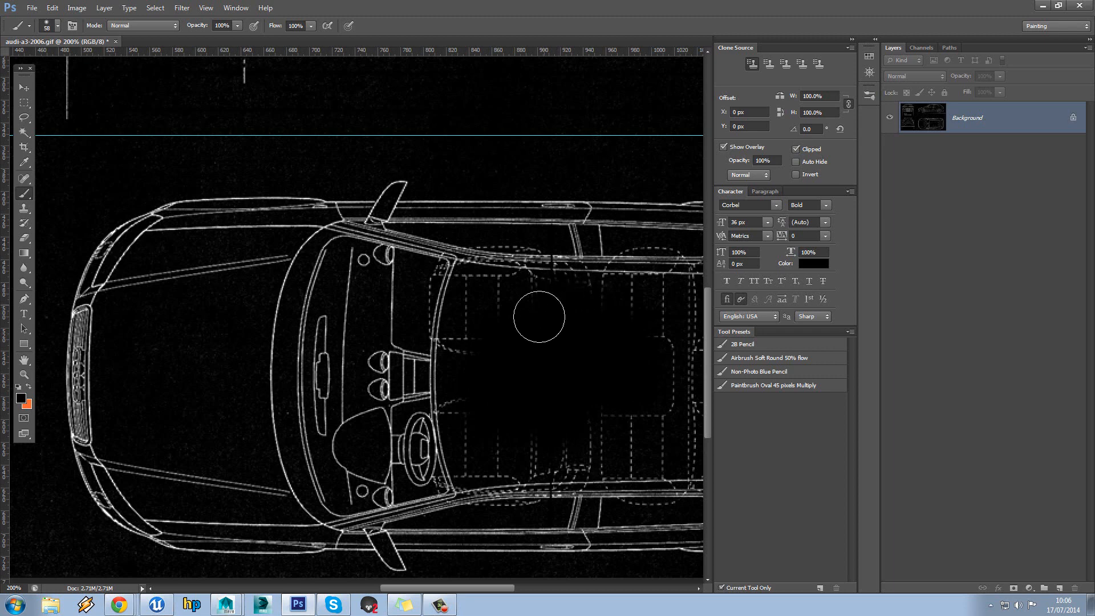
pyautogui.hotkey('ctrl', 'alt', 'z')
pyautogui.hotkey('ctrl', 'alt', 'z')
pyautogui.hotkey('ctrl', 'alt', 'z')
pyautogui.hotkey('ctrl', 'alt', 'z')
pyautogui.hotkey('ctrl', 'alt', 'z')
pyautogui.hotkey('ctrl', 'alt', 'z')
pyautogui.hotkey('ctrl', 'alt', 'z')
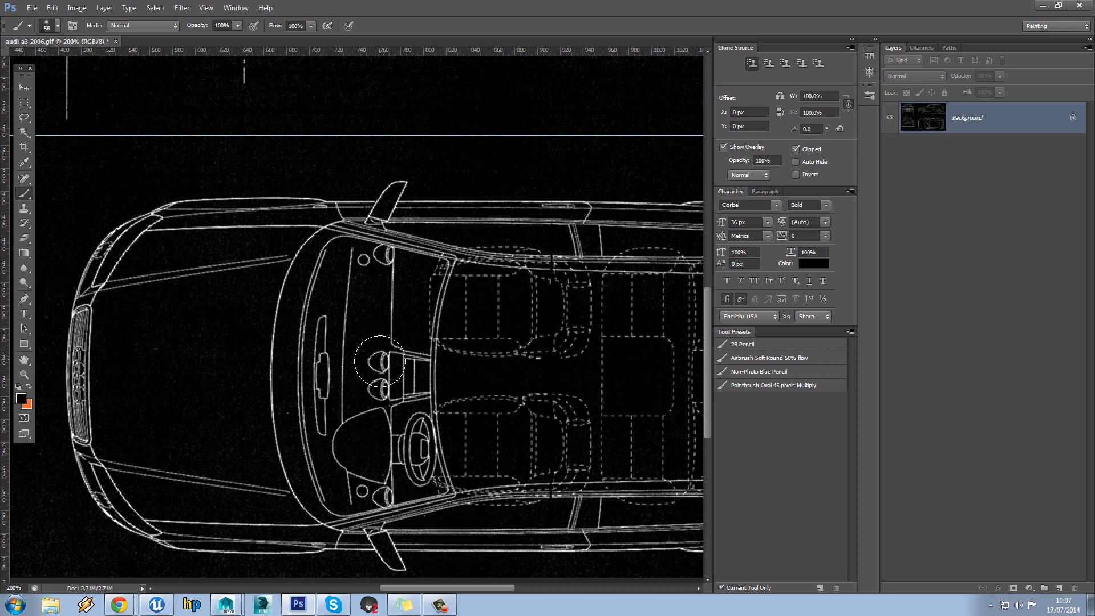
# Paint over the "scanning by Delta-Shadow" caption below the front view in black
pyautogui.scroll(10, 379, 361)
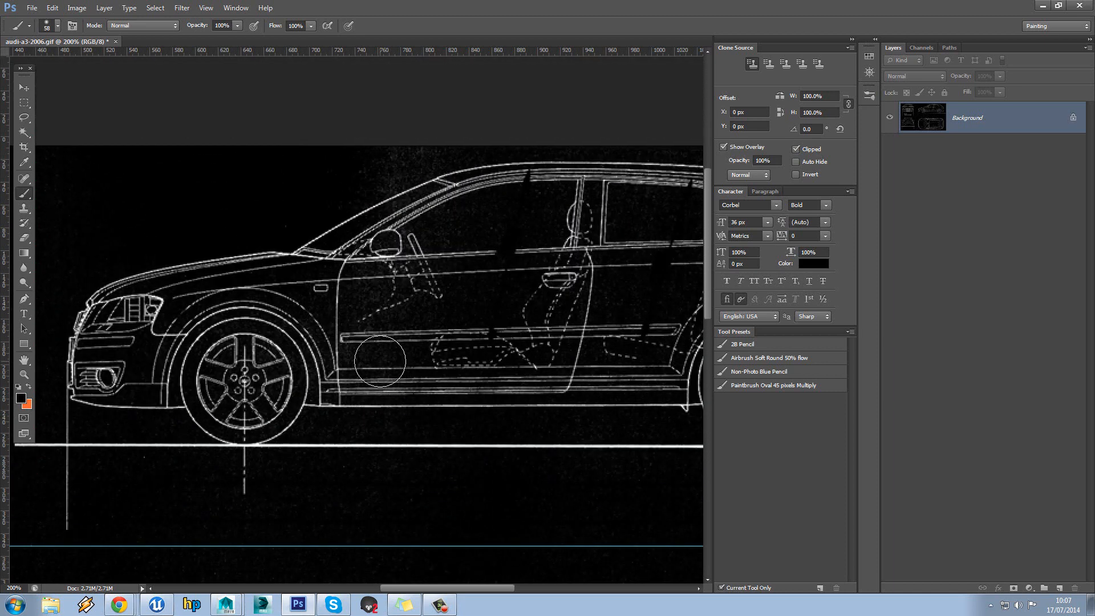
pyautogui.scroll(2, 380, 361)
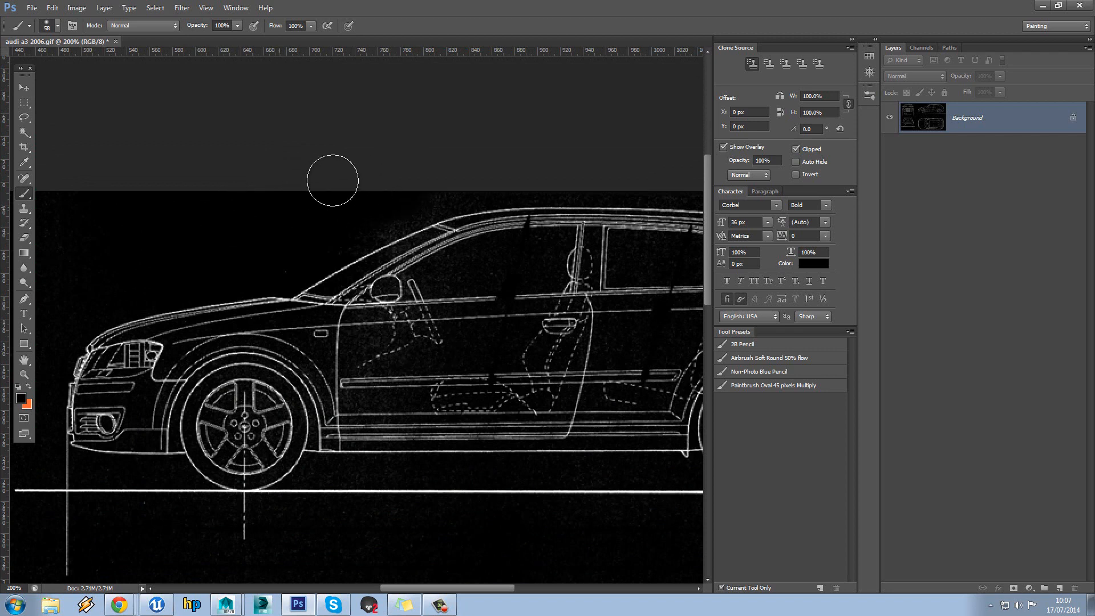
pyautogui.scroll(-7, 391, 318)
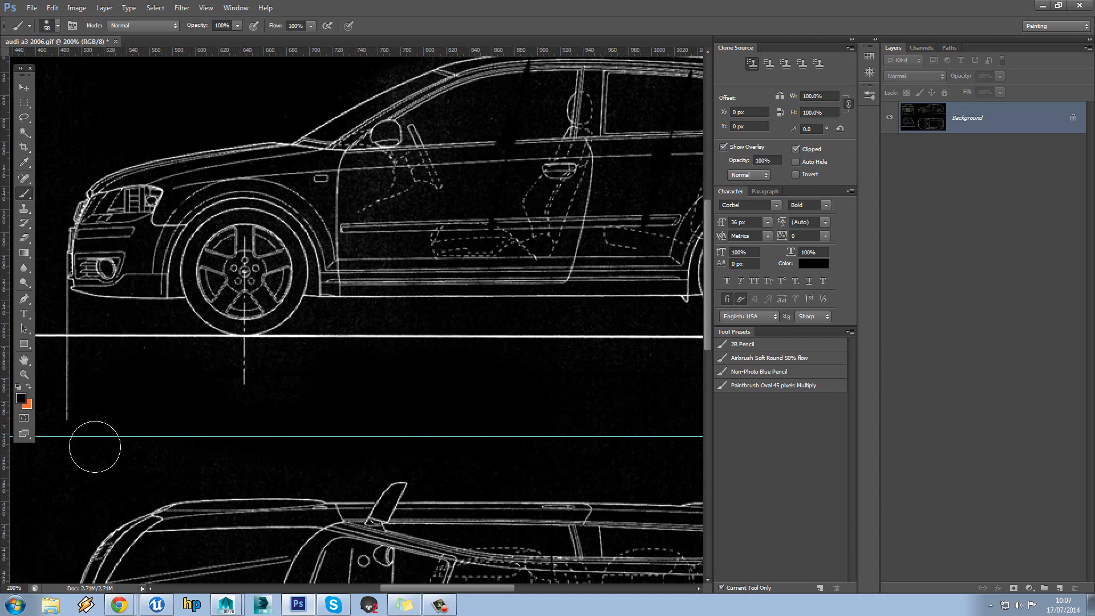
pyautogui.scroll(-3, 319, 388)
pyautogui.moveTo(452, 589); pyautogui.dragTo(372, 591)
pyautogui.scroll(-1, 343, 397)
pyautogui.moveTo(243, 296)
pyautogui.mouseDown()
pyautogui.moveTo(190, 308)
pyautogui.moveTo(205, 304)
pyautogui.mouseUp()
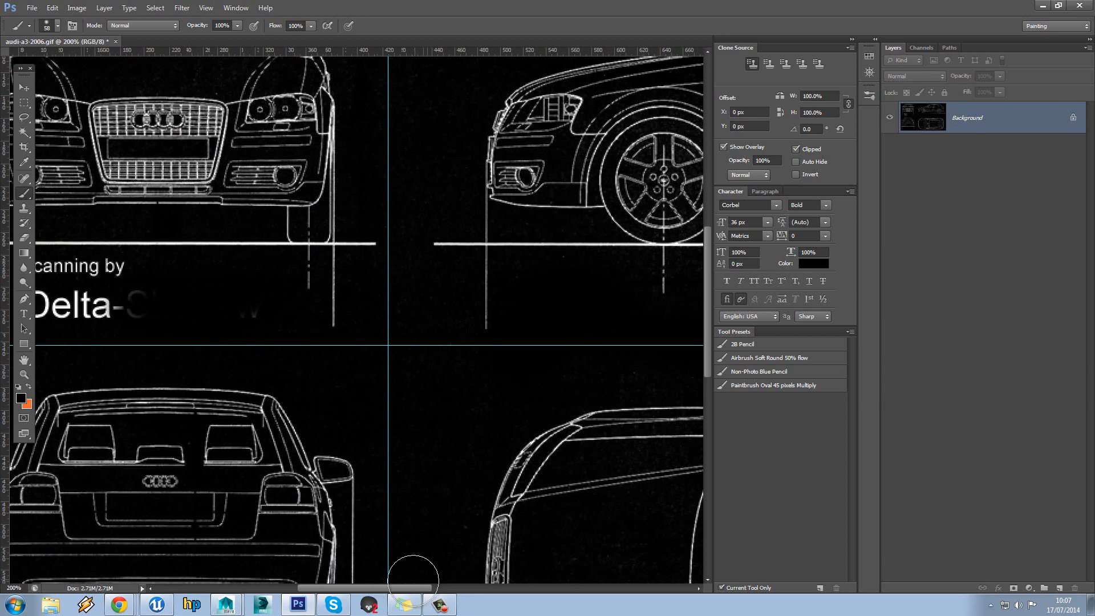
pyautogui.moveTo(413, 588); pyautogui.dragTo(367, 589)
pyautogui.moveTo(391, 303)
pyautogui.mouseDown()
pyautogui.moveTo(342, 288)
pyautogui.moveTo(263, 293)
pyautogui.moveTo(345, 269)
pyautogui.moveTo(264, 276)
pyautogui.moveTo(463, 304)
pyautogui.mouseUp()
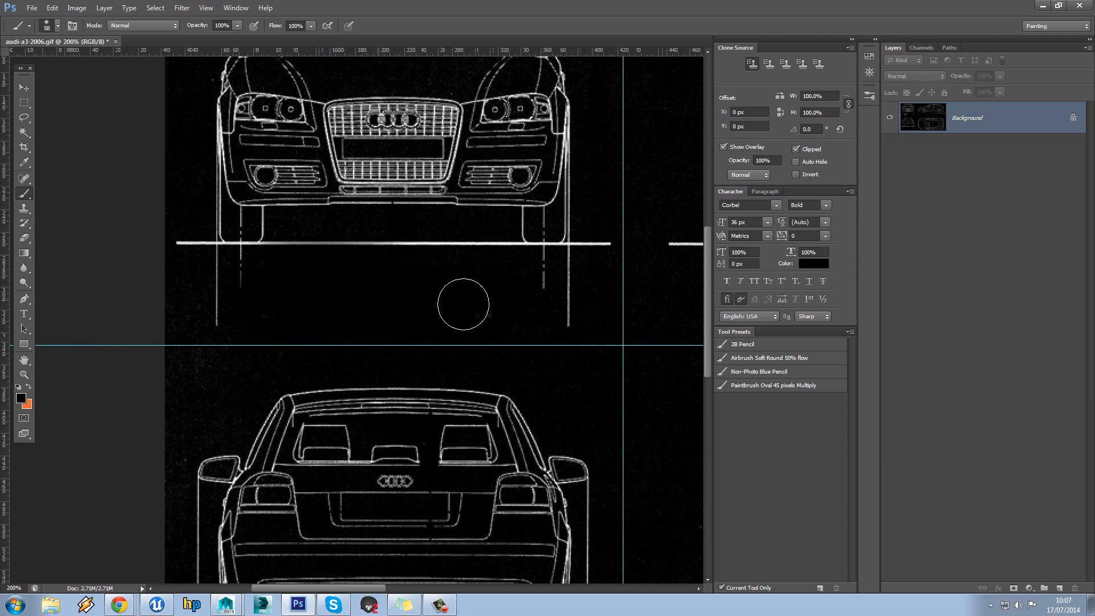
# Examine the rear view, the whole blueprint and the side view's roof area for remaining marks
pyautogui.scroll(-2, 496, 310)
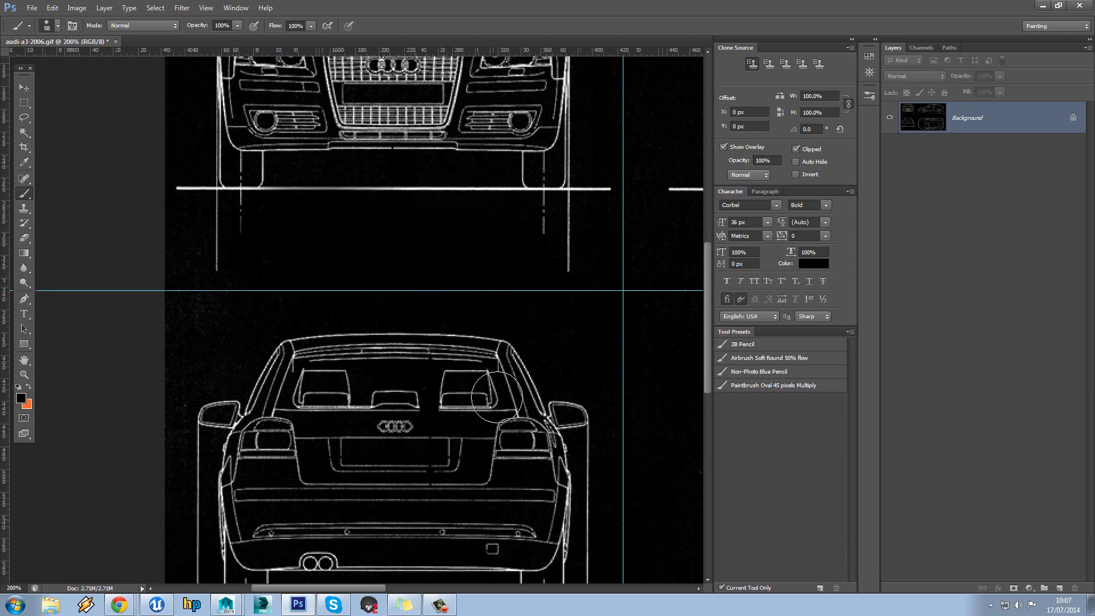
pyautogui.scroll(-9, 496, 397)
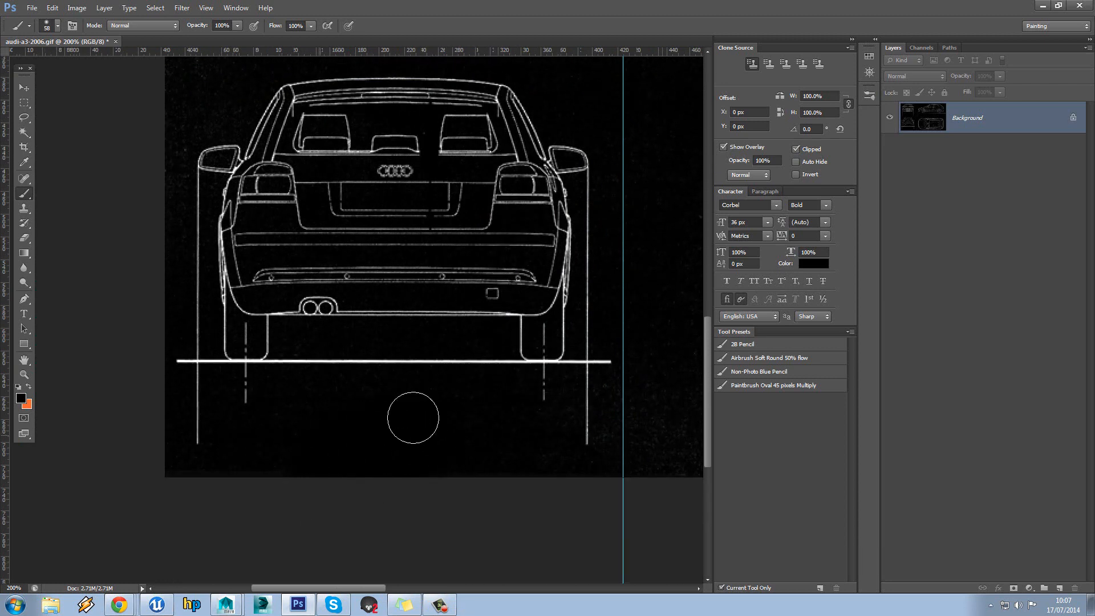
pyautogui.click(26, 375)
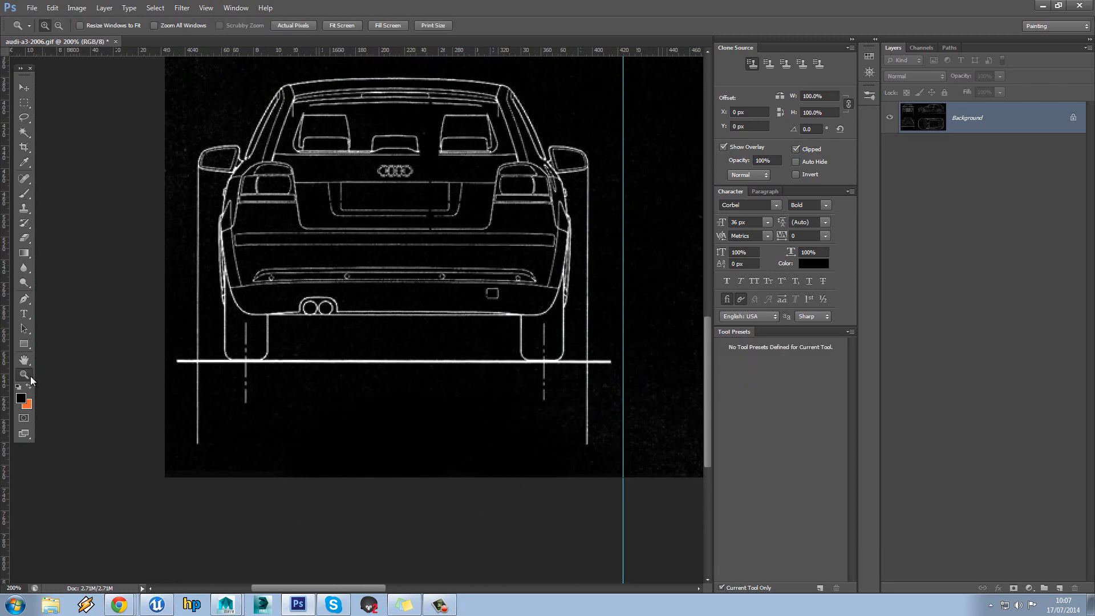
pyautogui.rightClick(309, 291)
pyautogui.click(328, 297)
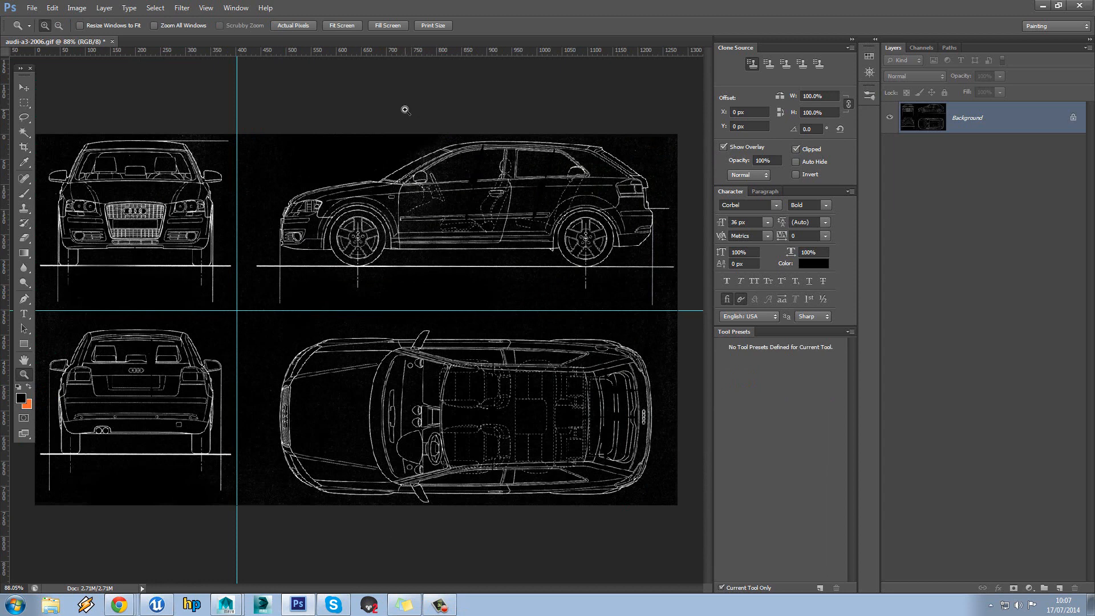
pyautogui.click(563, 153)
pyautogui.click(563, 153)
pyautogui.keyDown('alt'); pyautogui.click(493, 153); pyautogui.keyUp('alt')
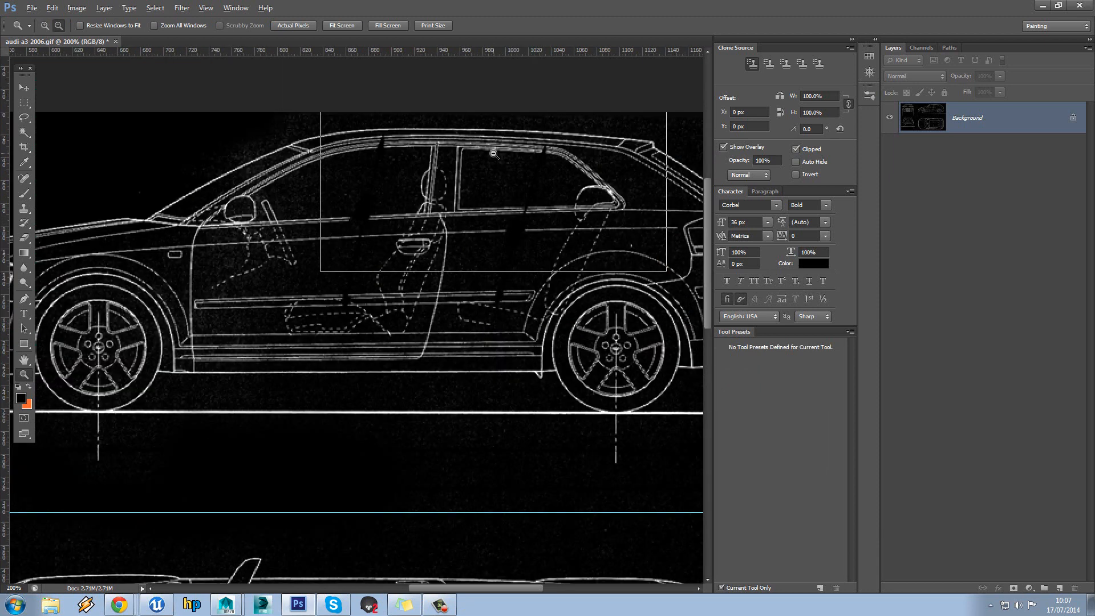
pyautogui.keyDown('alt'); pyautogui.click(480, 154); pyautogui.keyUp('alt')
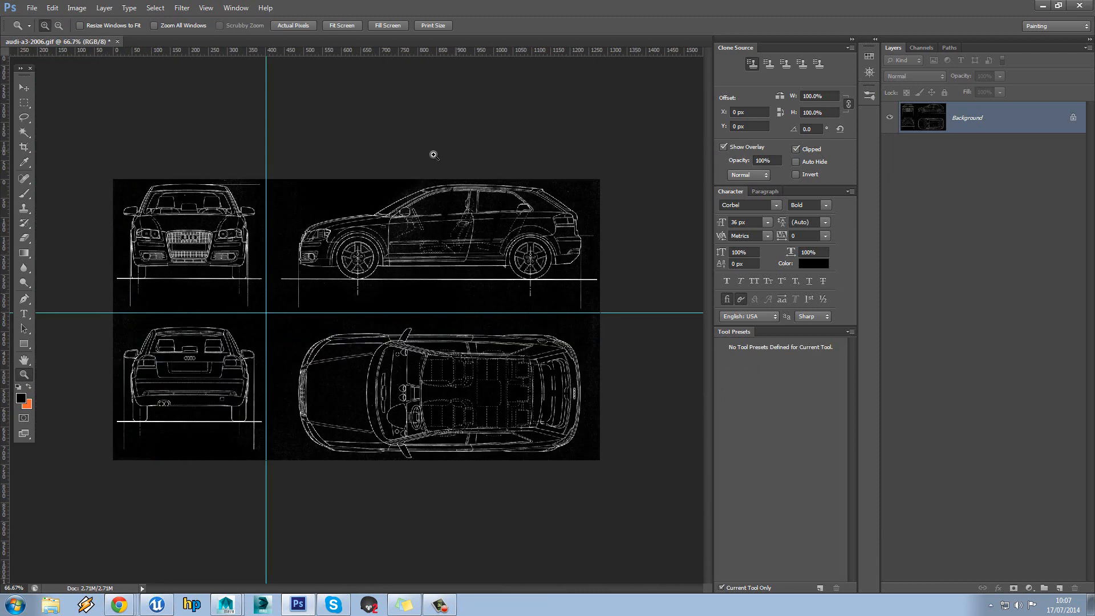
# Clear a trial selection around the side view and add a second horizontal guide just above the rear and top views
pyautogui.click(26, 104)
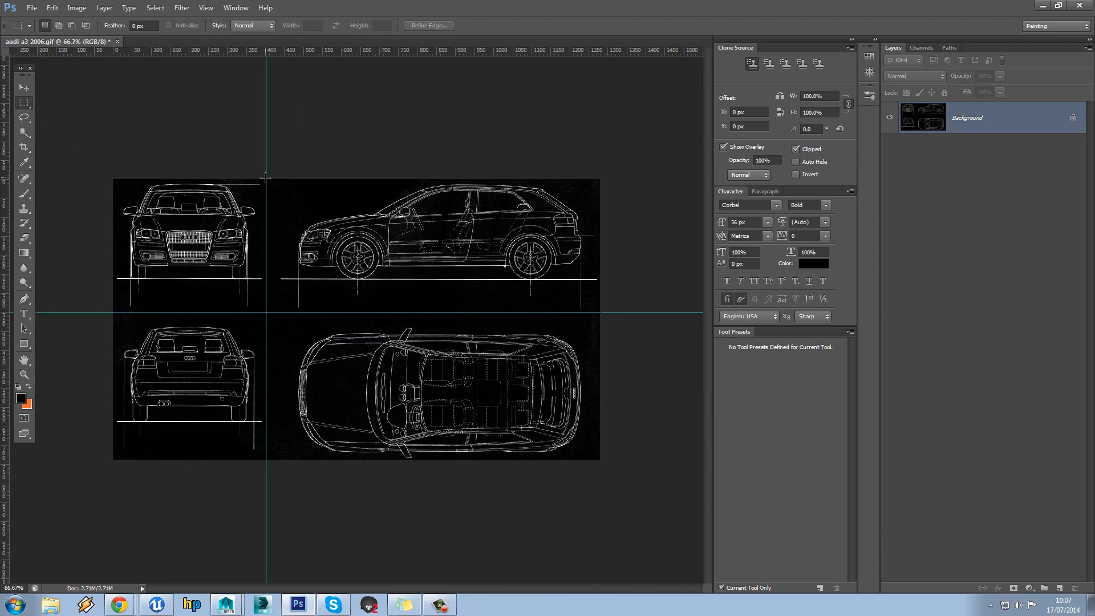
pyautogui.moveTo(265, 177); pyautogui.dragTo(649, 309)
pyautogui.hotkey('ctrl', 'd')
pyautogui.moveTo(171, 50); pyautogui.dragTo(228, 192)
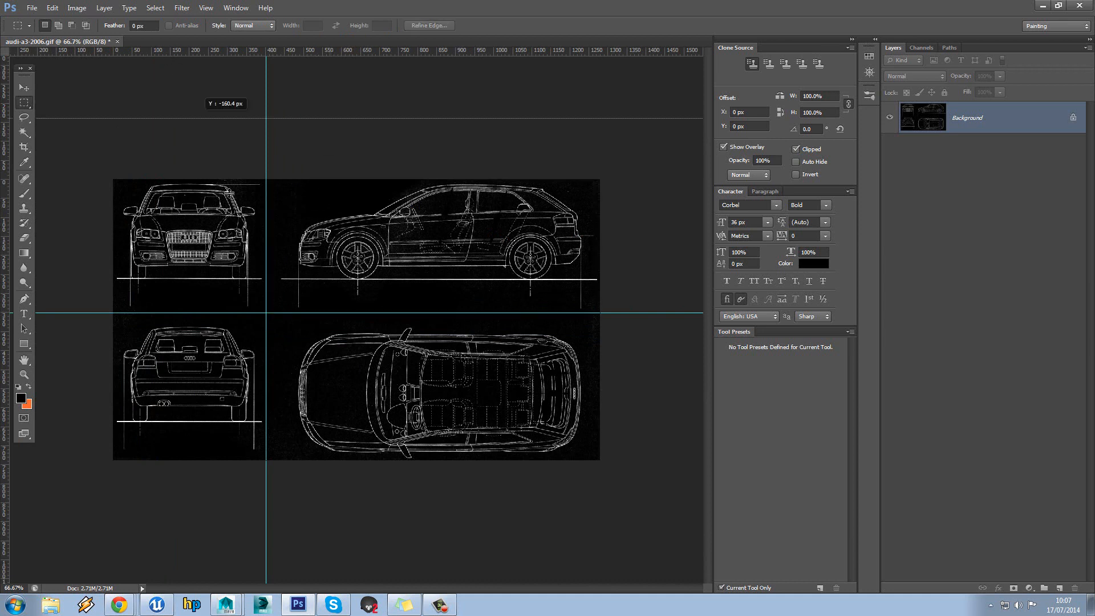
pyautogui.moveTo(228, 118); pyautogui.dragTo(230, 325)
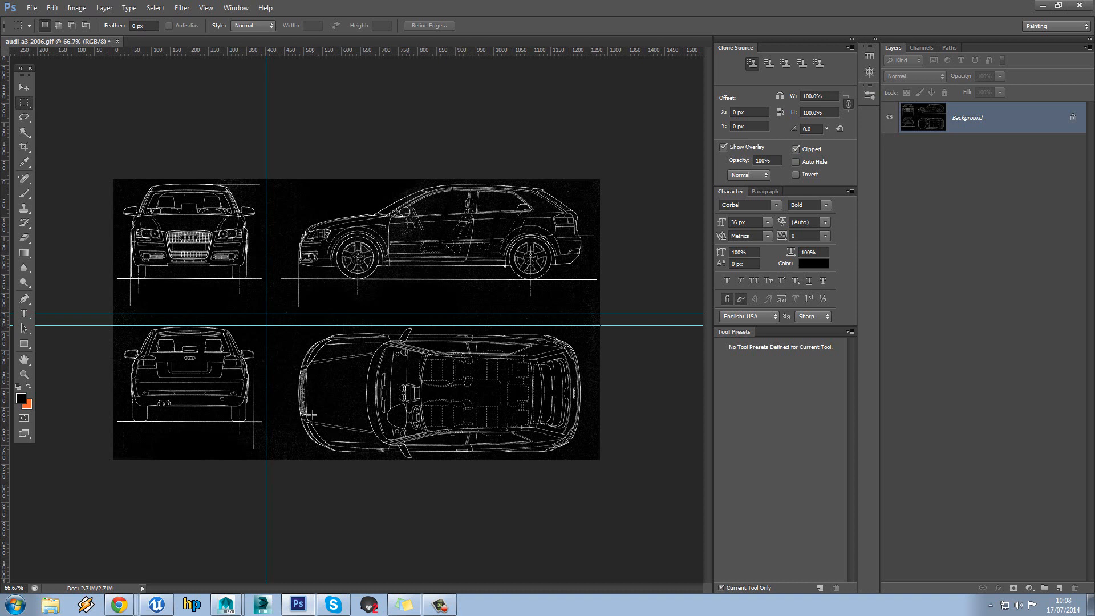
# Copy the side view, selected along the guides, into a new document of its own
pyautogui.moveTo(267, 178); pyautogui.dragTo(627, 308)
pyautogui.hotkey('ctrl', 'n')
pyautogui.press('Return')
pyautogui.hotkey('ctrl', 'v')
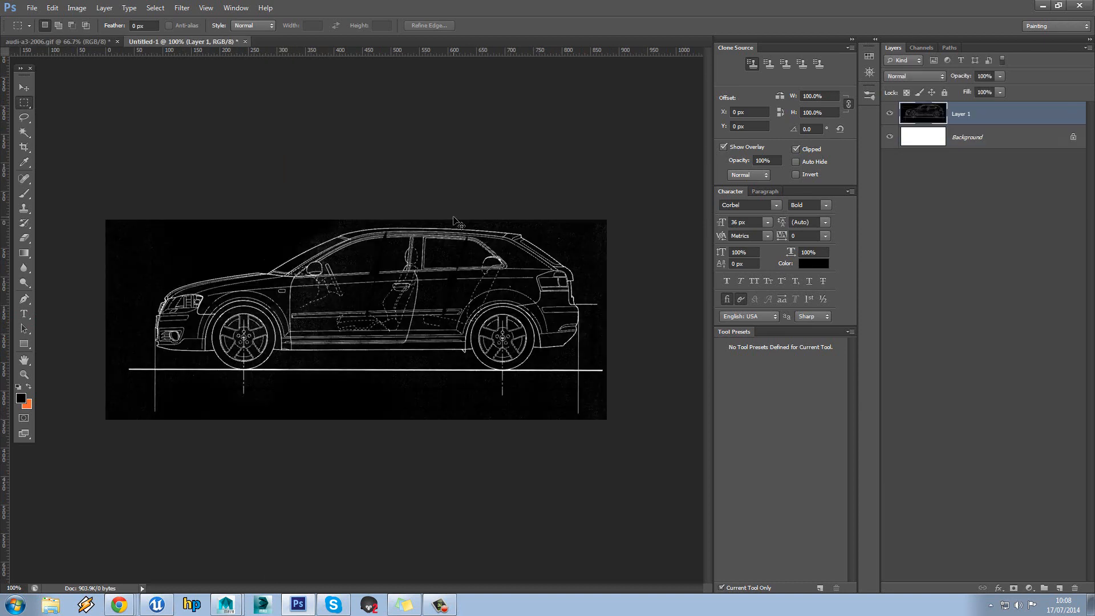
# Copy the front view from audi-a3-2006.gif, selected along the guides, into another new document
pyautogui.click(94, 43)
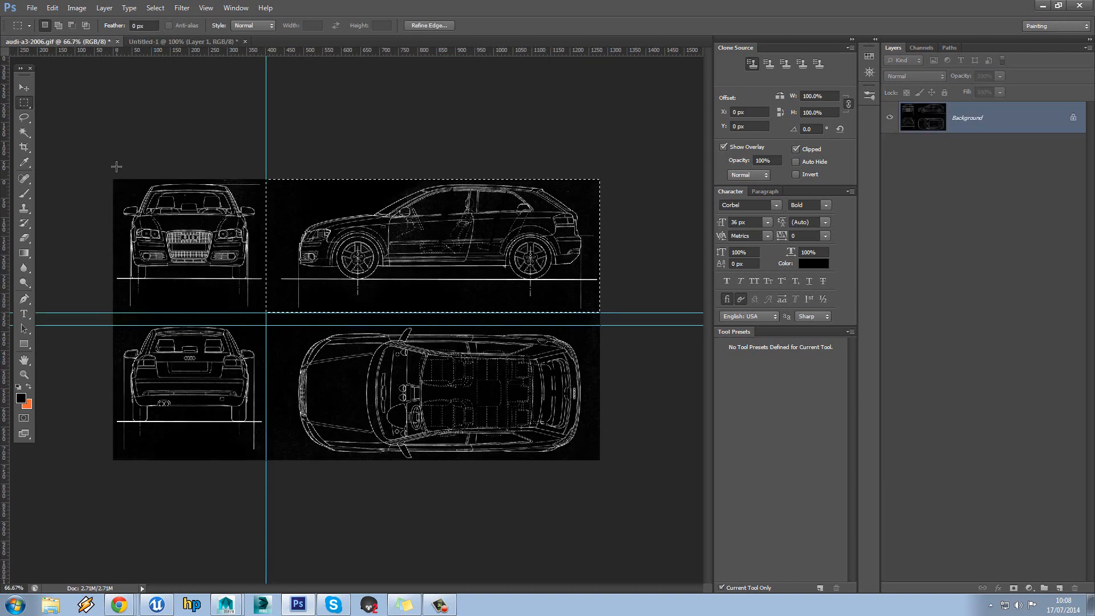
pyautogui.moveTo(113, 180); pyautogui.dragTo(265, 312)
pyautogui.hotkey('ctrl', 'c')
pyautogui.hotkey('ctrl', 'n')
pyautogui.press('Return')
pyautogui.hotkey('ctrl', 'v')
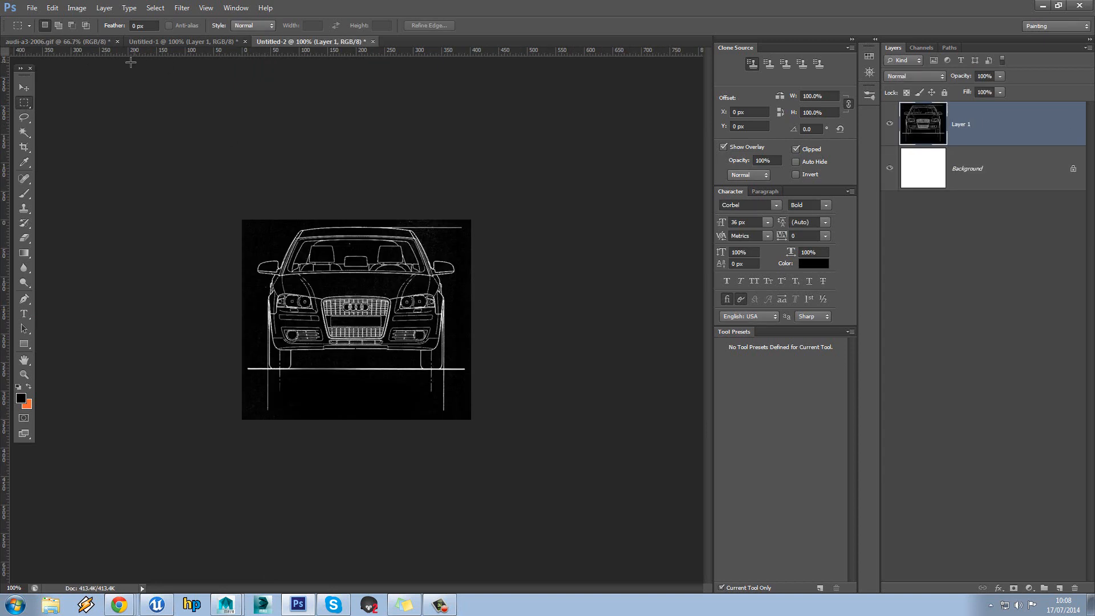
# Back in audi-a3-2006.gif, turn off snapping and reposition the lower horizontal guide at about Y 376 px, just above the rear view
pyautogui.click(162, 39)
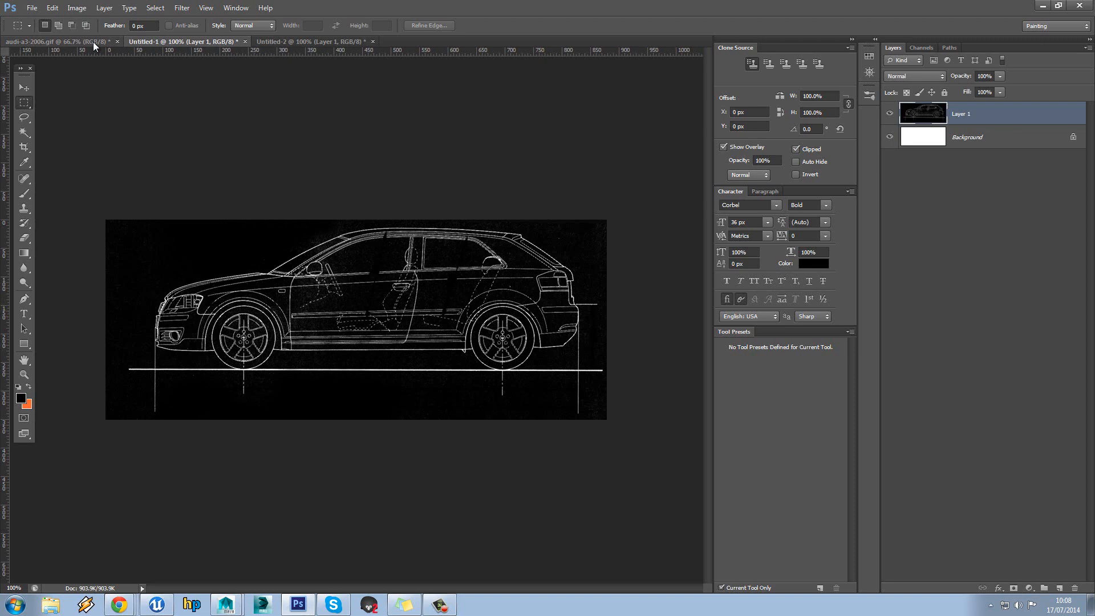
pyautogui.click(93, 42)
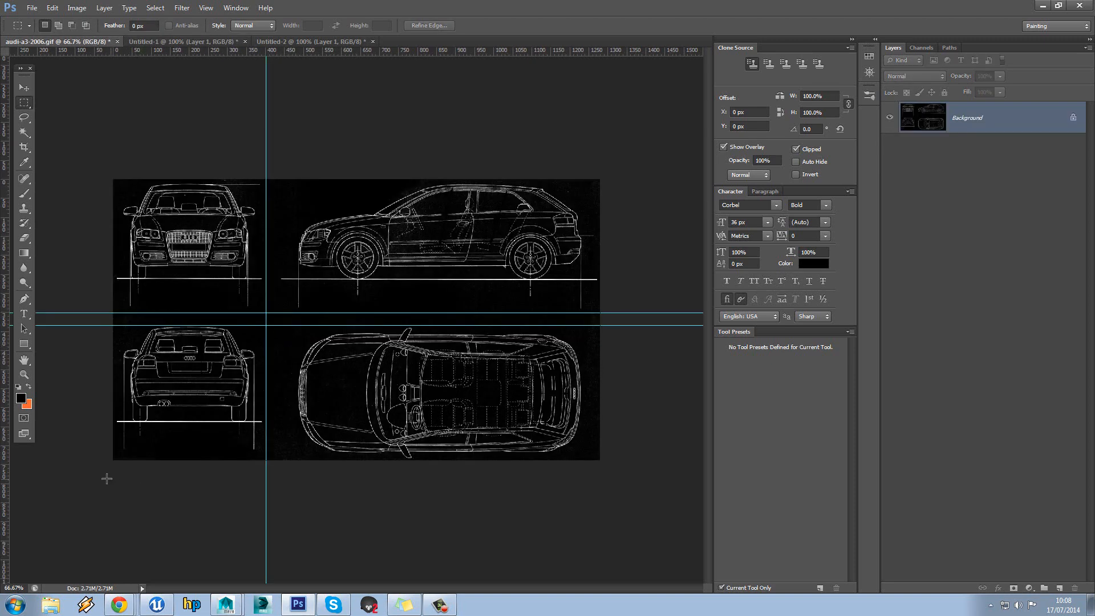
pyautogui.moveTo(108, 473); pyautogui.dragTo(260, 323)
pyautogui.press('v')
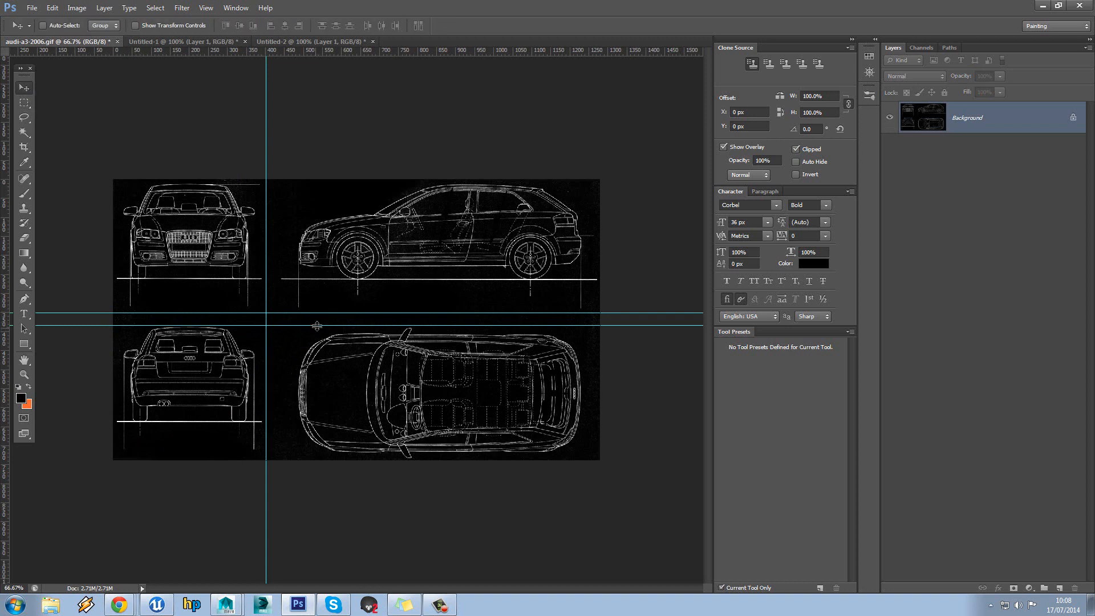
pyautogui.moveTo(317, 326); pyautogui.dragTo(341, 320)
pyautogui.click(206, 8)
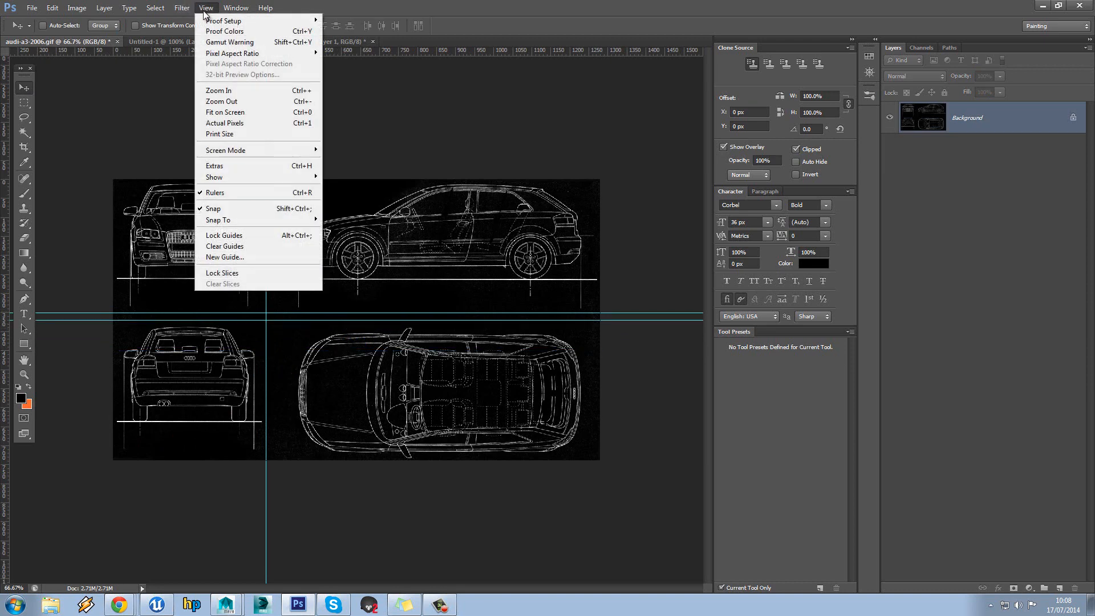
pyautogui.click(263, 210)
pyautogui.moveTo(328, 321); pyautogui.dragTo(371, 323)
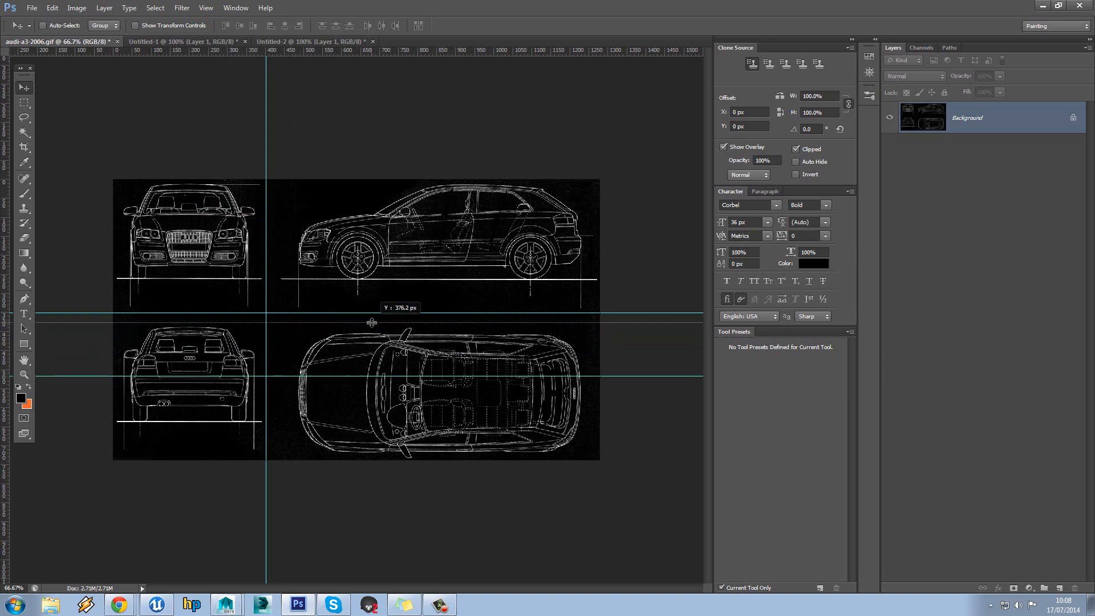
pyautogui.moveTo(372, 323); pyautogui.dragTo(371, 323)
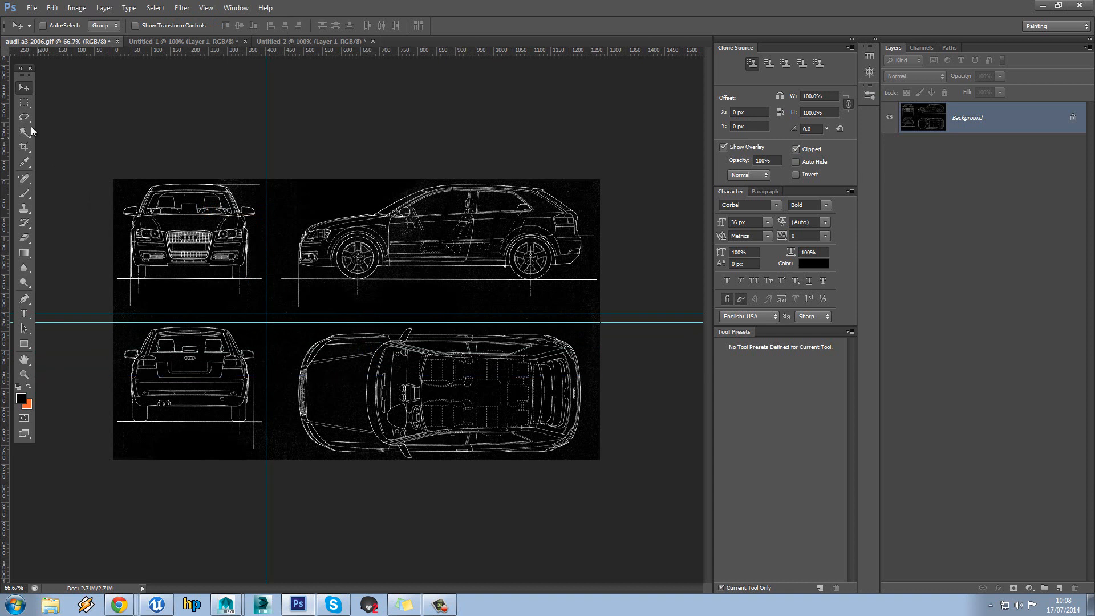
# Turn snapping back on and select the rear view with a rectangular marquee aligned to the vertical and lower horizontal guides
pyautogui.click(24, 103)
pyautogui.moveTo(104, 477); pyautogui.dragTo(280, 329)
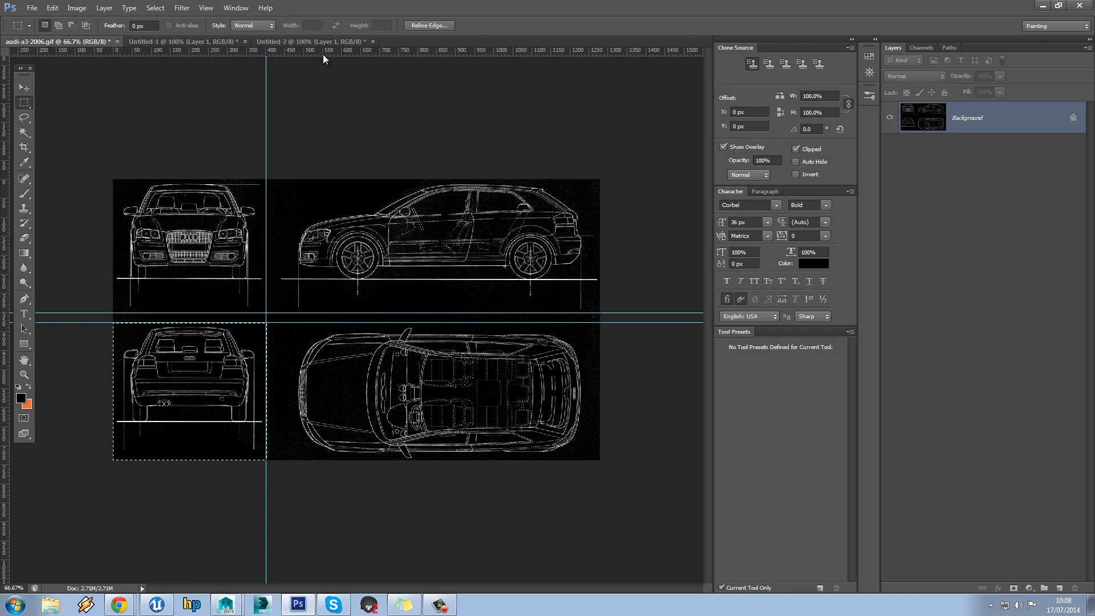
pyautogui.click(183, 8)
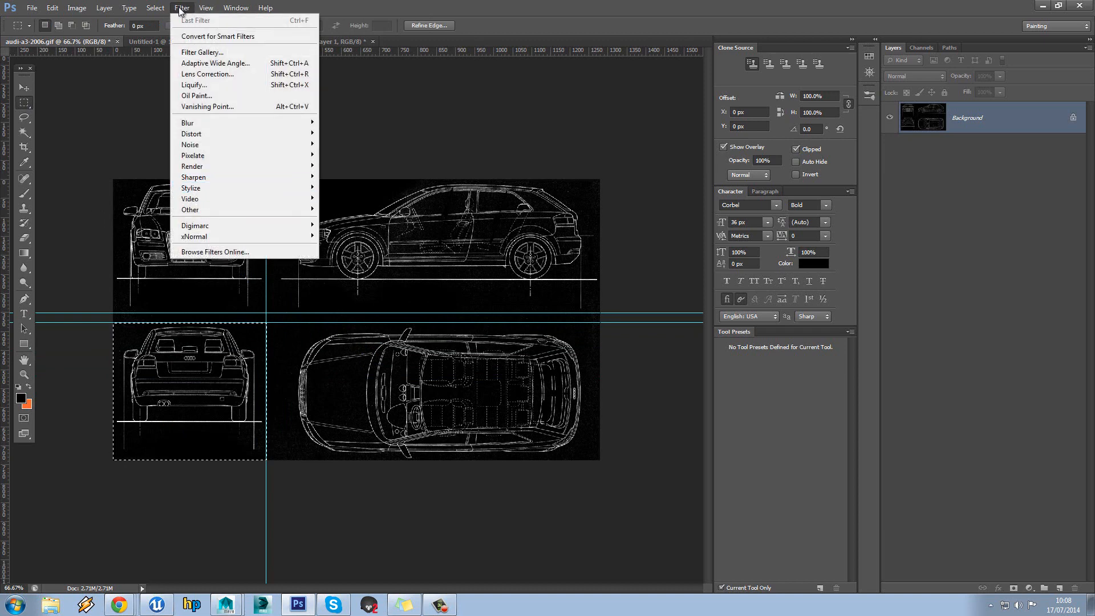
pyautogui.moveTo(209, 8)
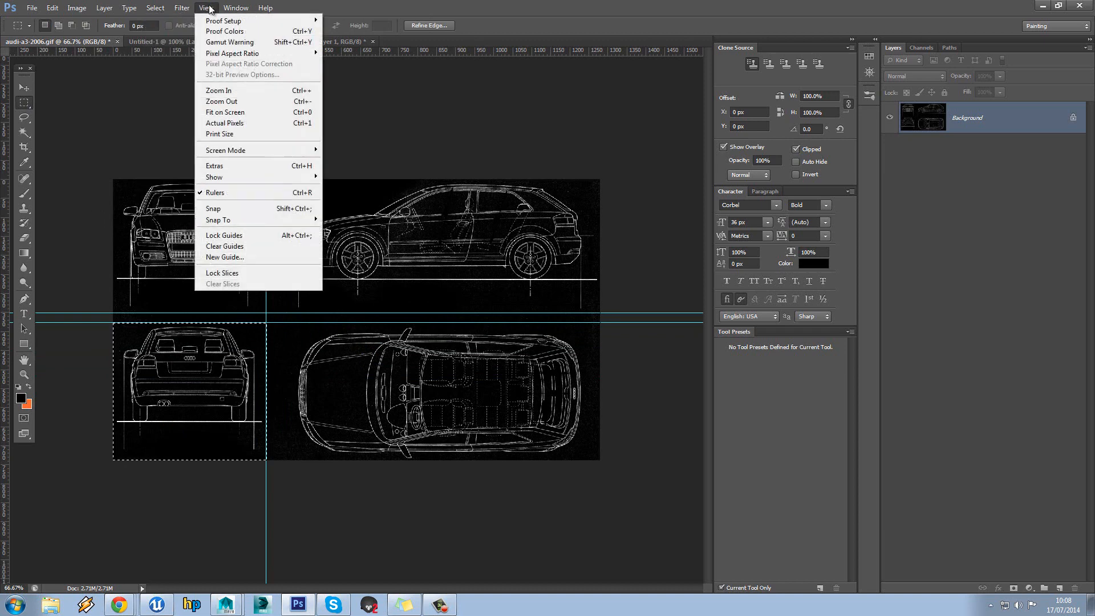
pyautogui.click(248, 209)
pyautogui.hotkey('ctrl', 'd')
pyautogui.moveTo(237, 343); pyautogui.dragTo(268, 320)
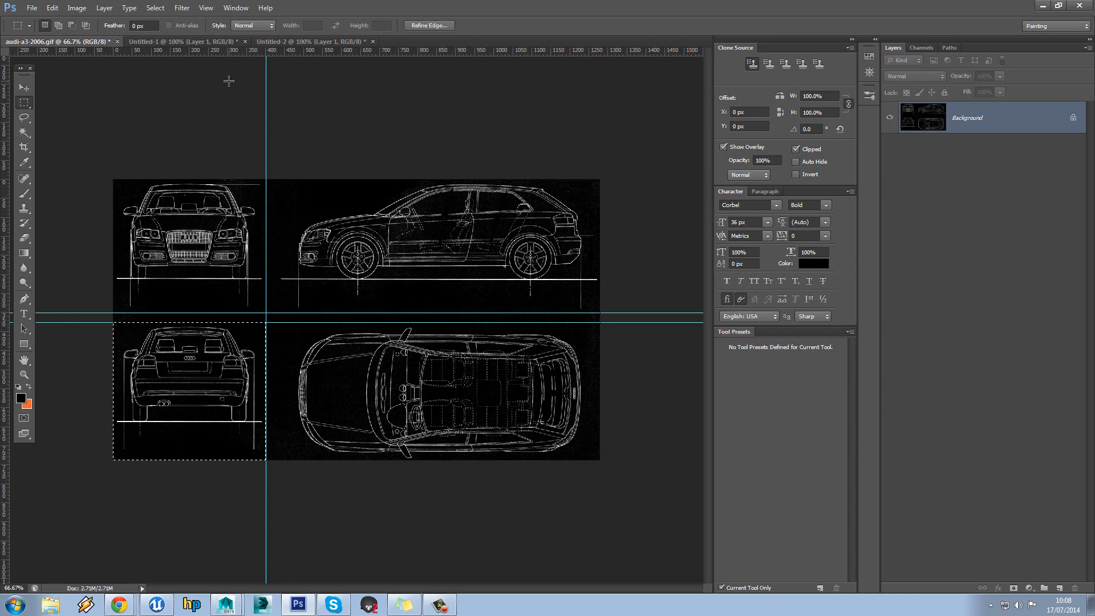
# Paste the rear view into Untitled-2 as a layer above the front view and toggle its visibility to compare the two views' alignment
pyautogui.click(296, 43)
pyautogui.hotkey('ctrl', 'v')
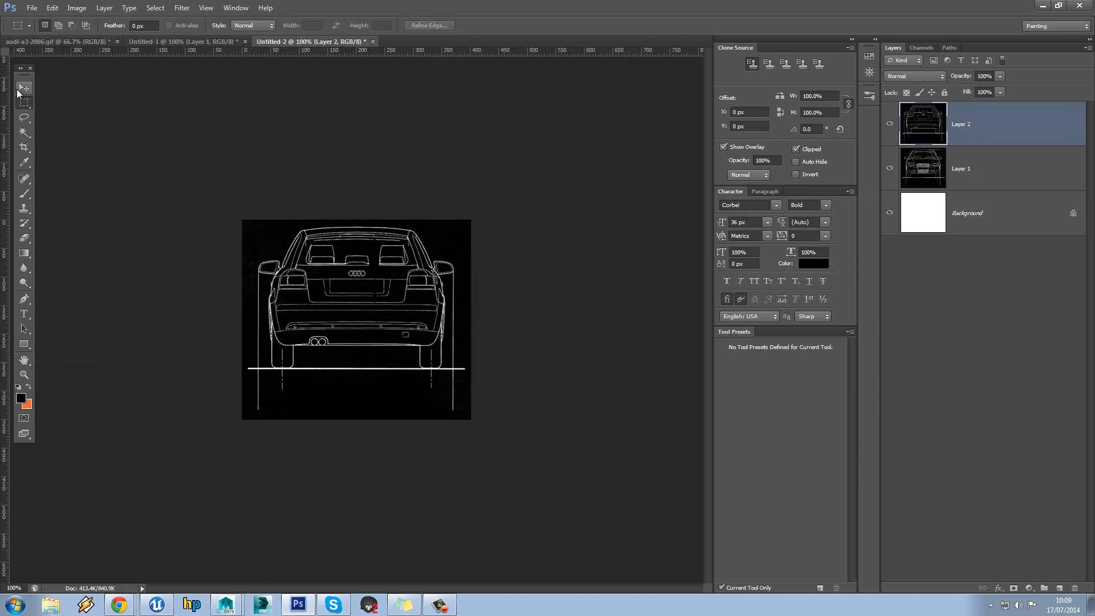
pyautogui.click(24, 88)
pyautogui.click(894, 126)
pyautogui.click(893, 127)
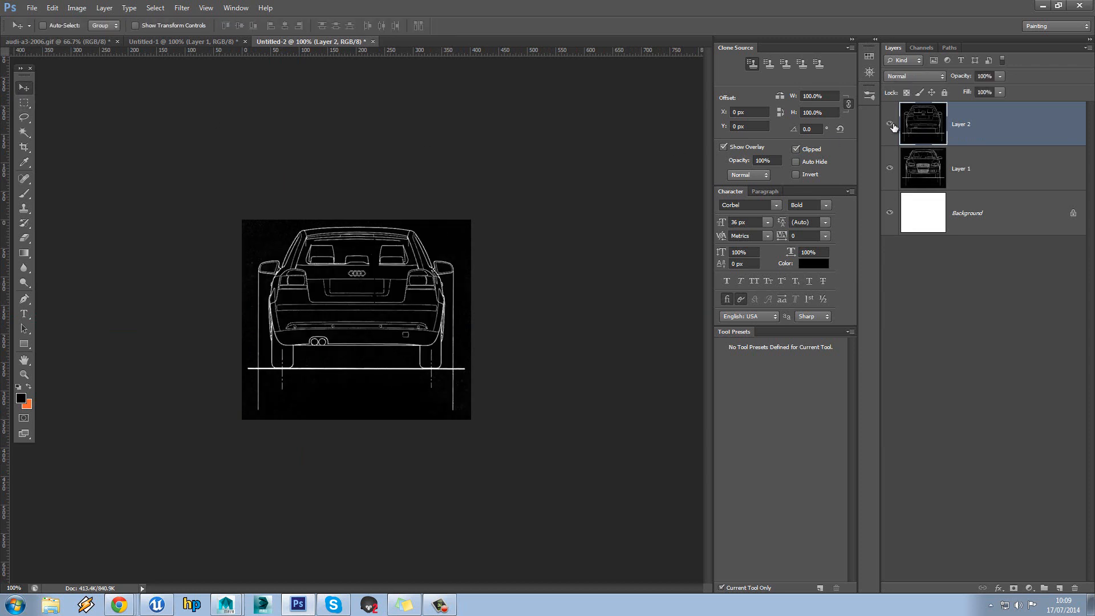
pyautogui.click(893, 126)
pyautogui.click(894, 126)
pyautogui.click(893, 127)
pyautogui.click(893, 126)
pyautogui.click(893, 126)
# In audi-a3-2006.gif, replace the rear-view selection with a rectangular marquee around the top view, aligned to the guides
pyautogui.click(156, 43)
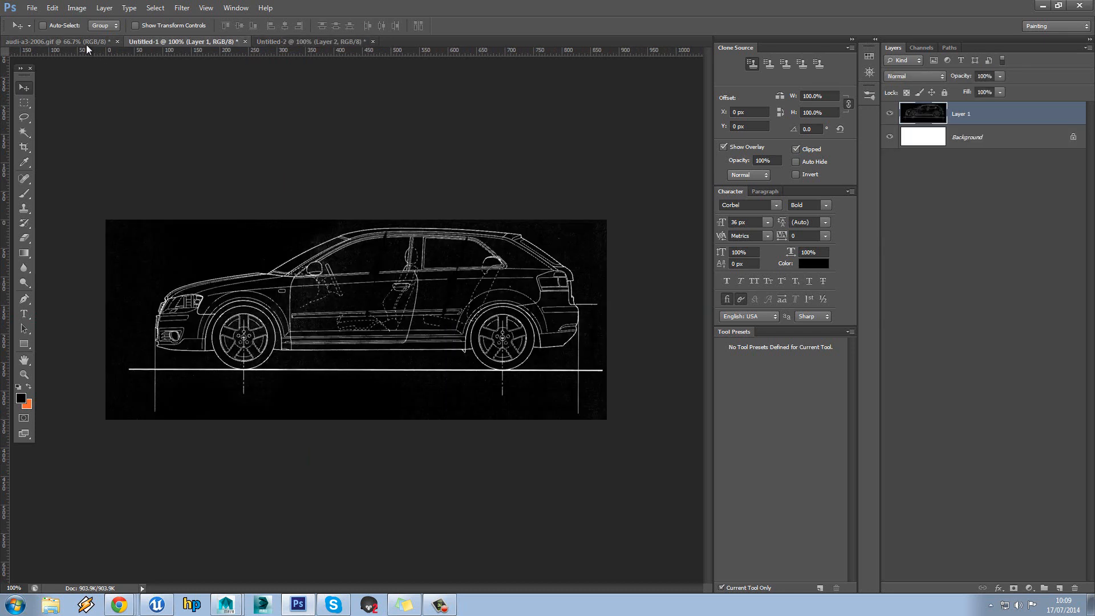
pyautogui.click(87, 43)
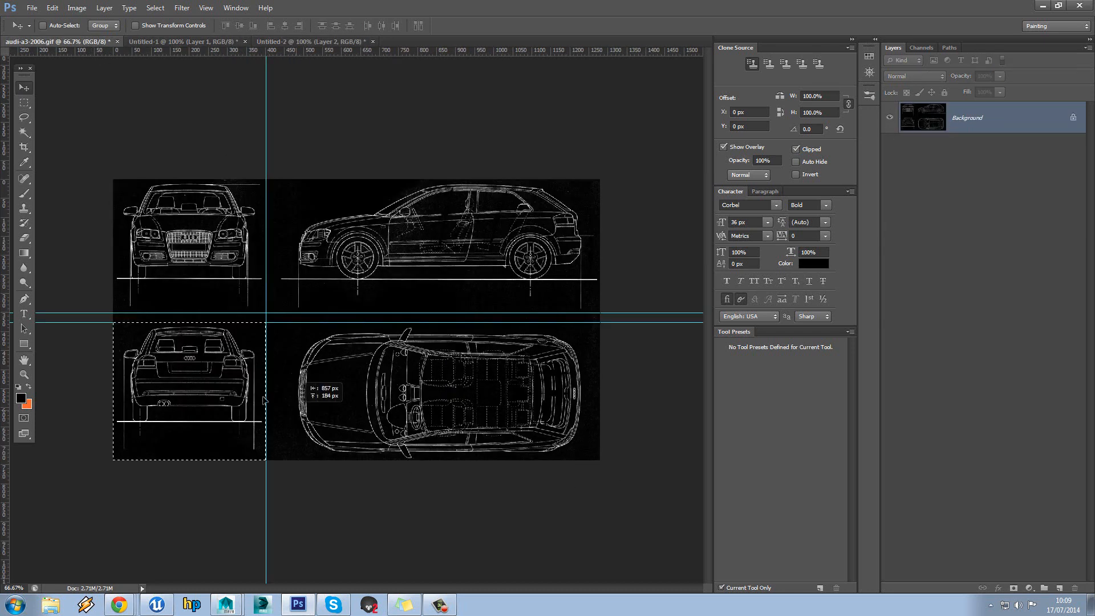
pyautogui.click(278, 331)
pyautogui.click(548, 227)
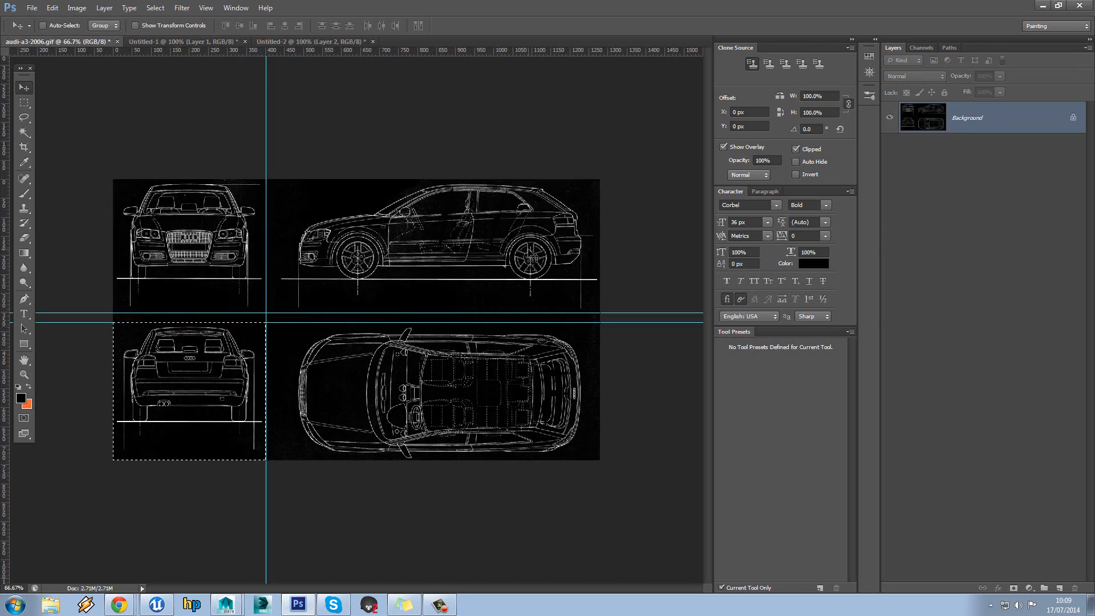
pyautogui.hotkey('ctrl', 'd')
pyautogui.click(24, 102)
pyautogui.moveTo(627, 477); pyautogui.dragTo(266, 322)
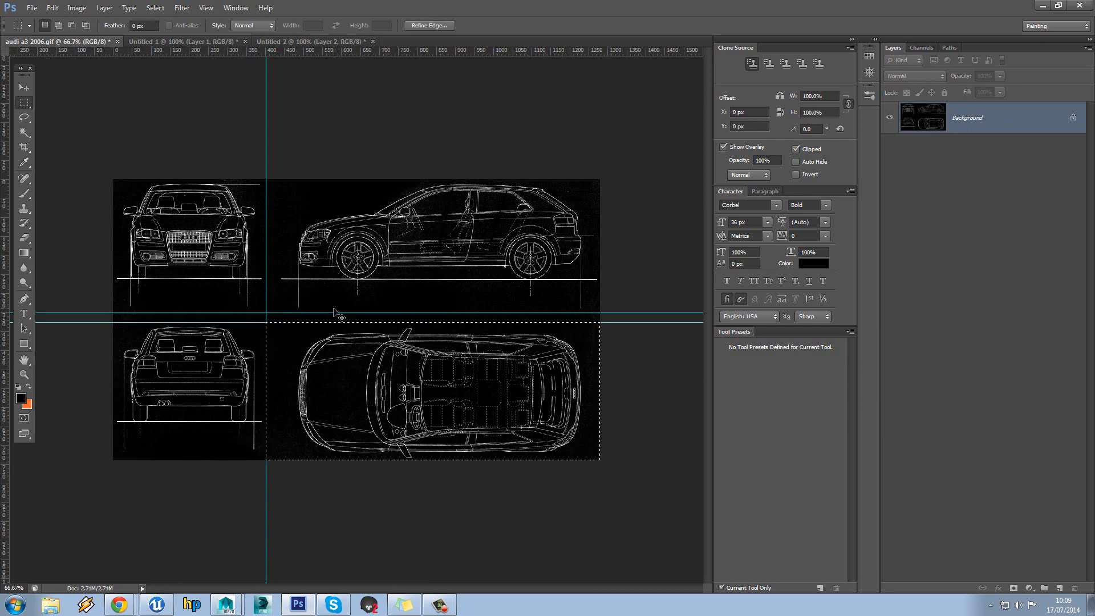
# Copy the selected top view into a new document of its own
pyautogui.hotkey('ctrl', 'c')
pyautogui.hotkey('ctrl', 'n')
pyautogui.press('Return')
pyautogui.hotkey('ctrl', 'v')
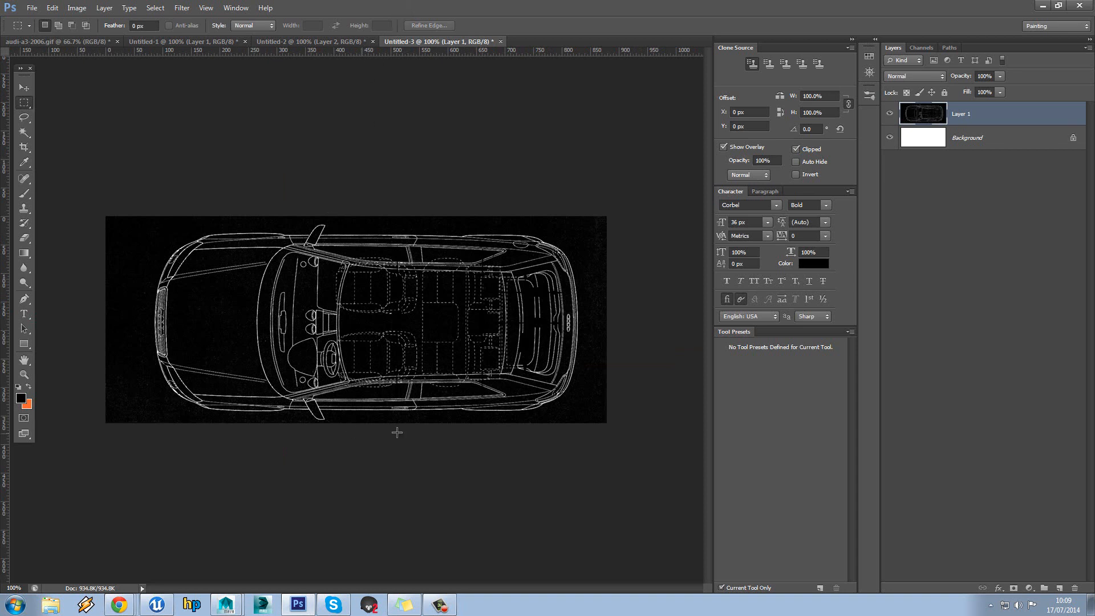
# Crop the top-view document to trim a thin strip off its upper edge, keeping the full width
pyautogui.moveTo(607, 423); pyautogui.dragTo(100, 222)
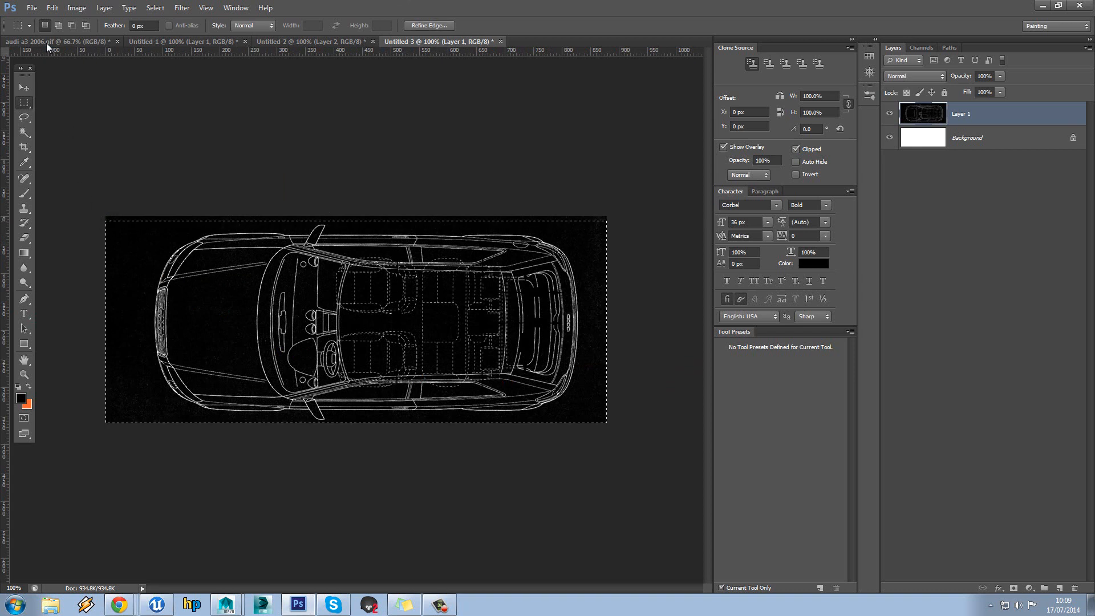
pyautogui.click(76, 8)
pyautogui.click(82, 122)
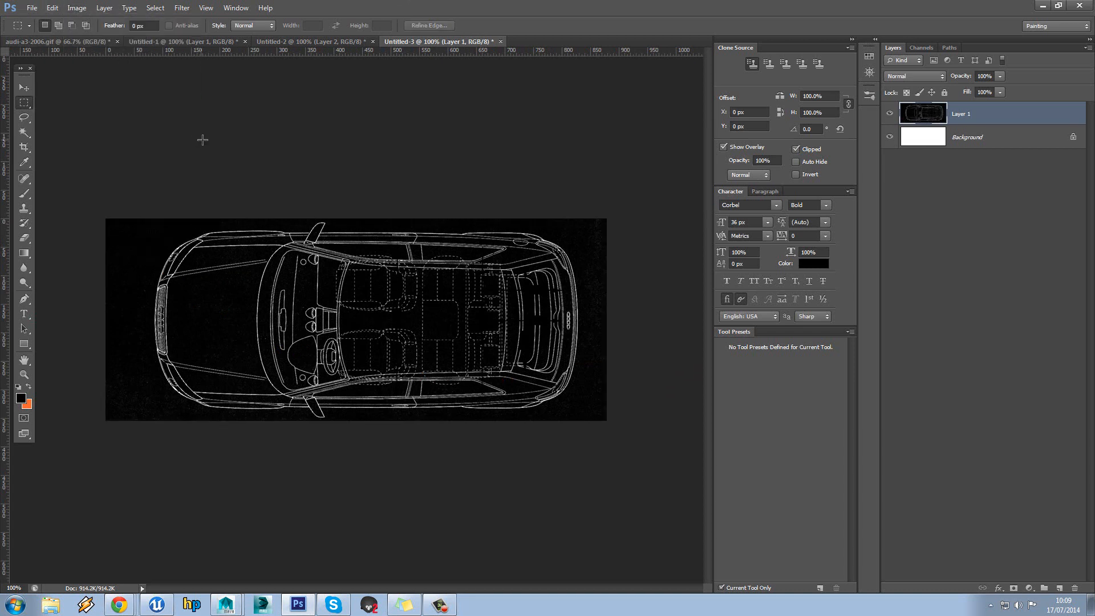
pyautogui.click(311, 42)
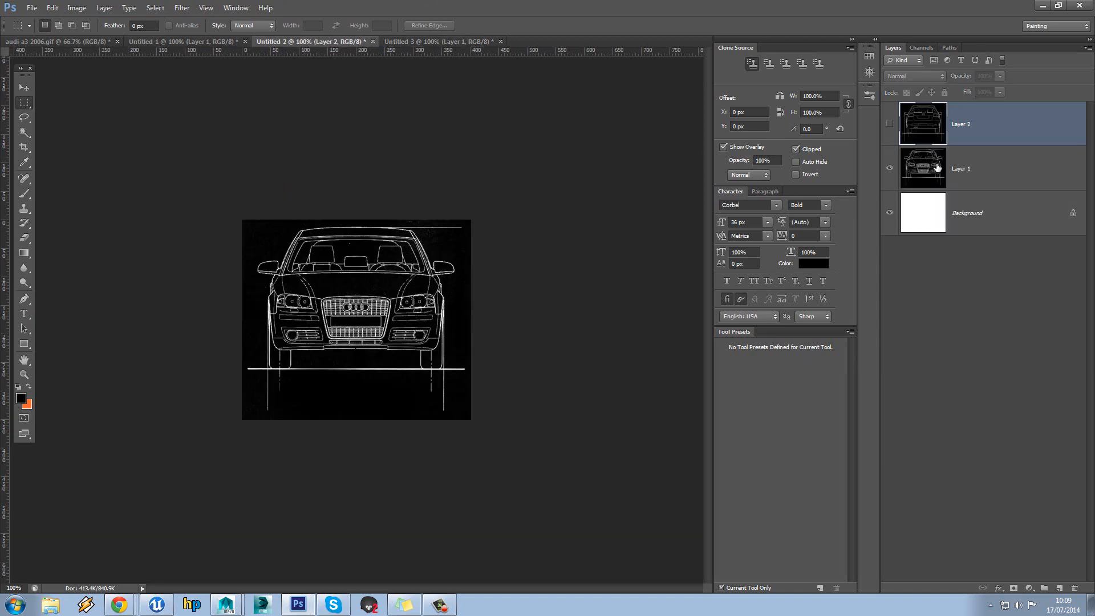
pyautogui.click(892, 125)
pyautogui.click(409, 43)
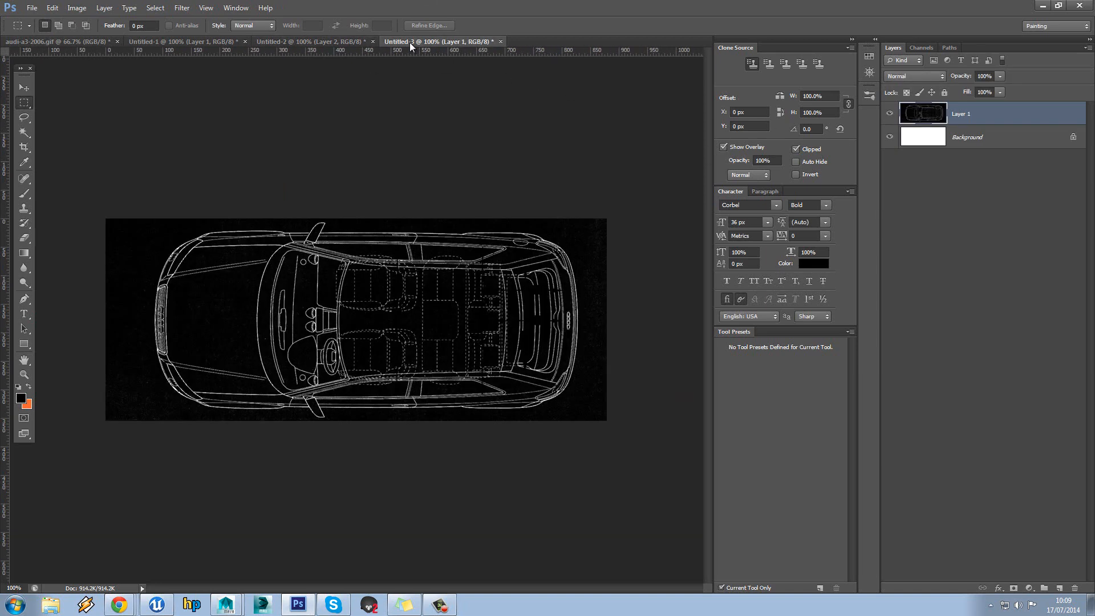
# Start saving the side-view document Untitled-1 and create a Plans folder inside the AudiA3_2006 project's sourceimages folder as the destination
pyautogui.click(203, 43)
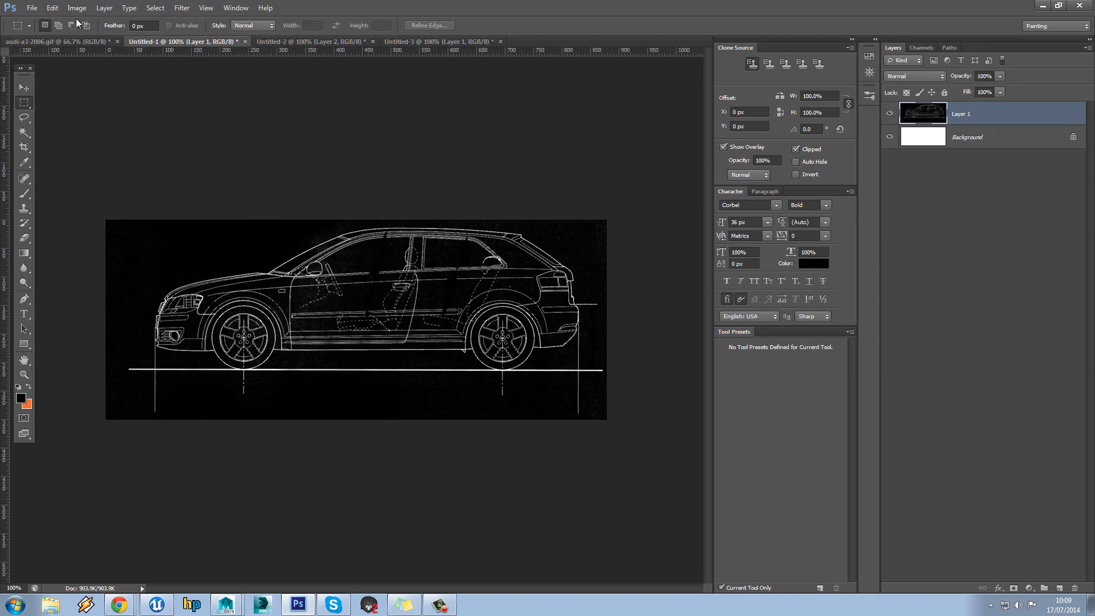
pyautogui.click(32, 8)
pyautogui.click(111, 144)
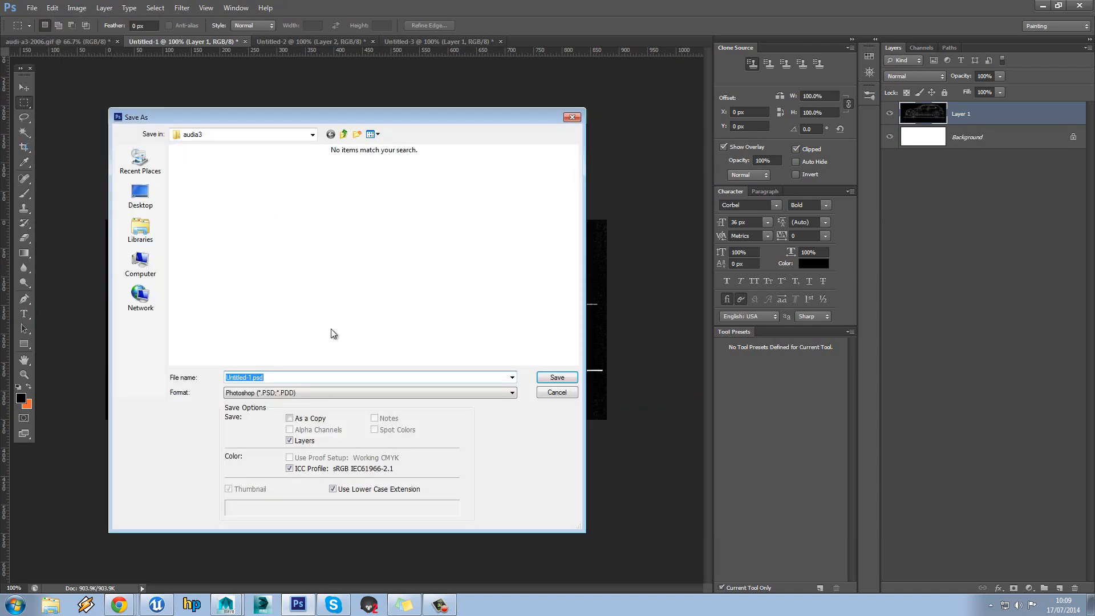
pyautogui.click(344, 135)
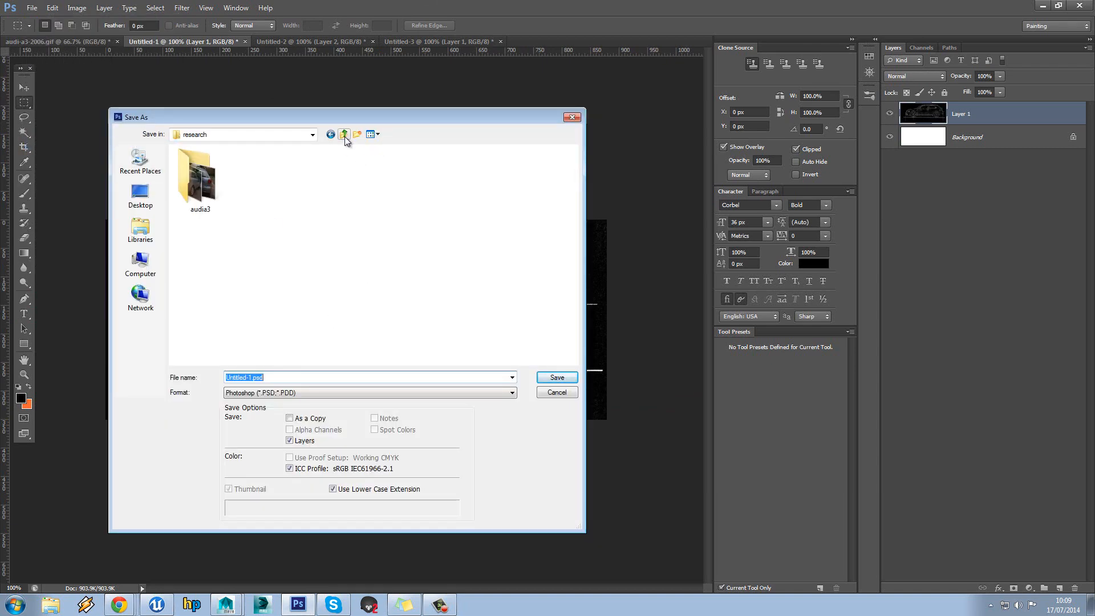
pyautogui.click(344, 137)
pyautogui.click(228, 294)
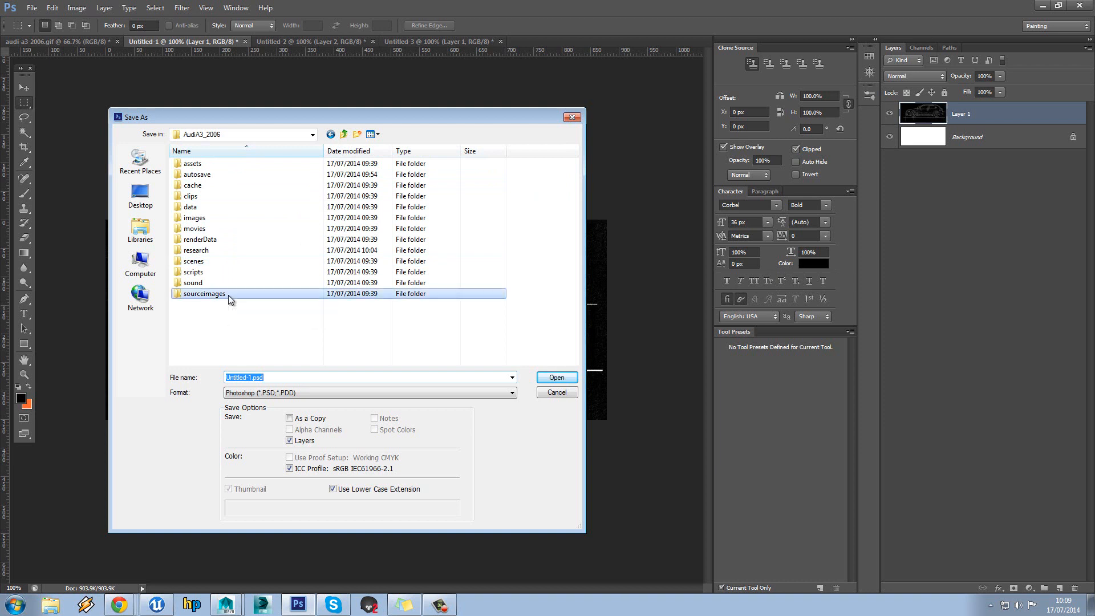
pyautogui.doubleClick(228, 295)
pyautogui.click(357, 135)
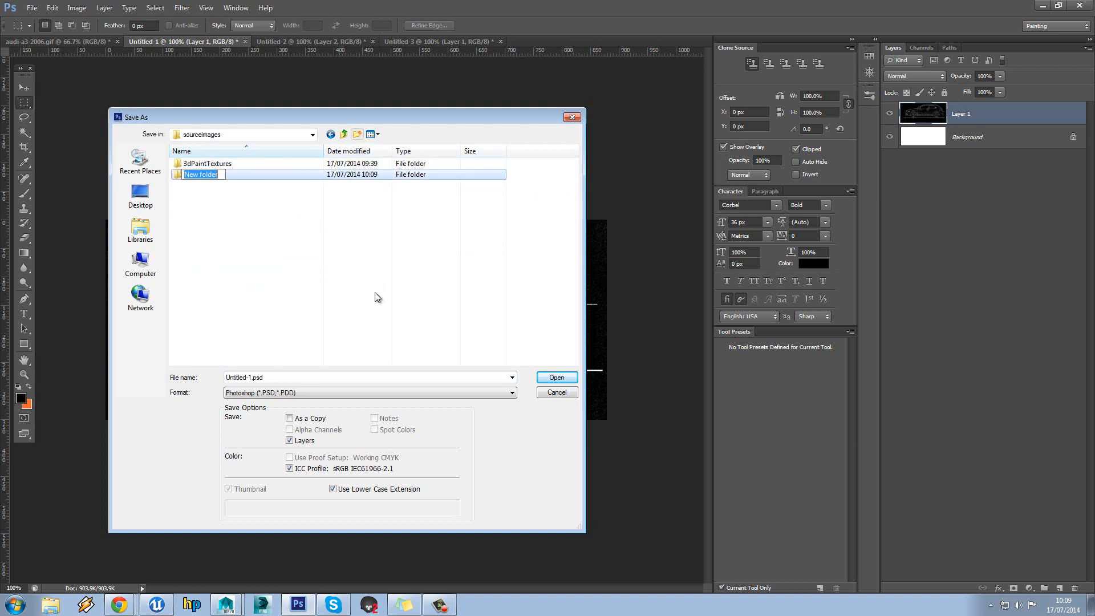
pyautogui.write('Plans')
pyautogui.press('Return')
pyautogui.press('Return')
# Save the side view in the Plans folder as a JPEG named Side at quality 12, Baseline ("Standard")
pyautogui.click(290, 393)
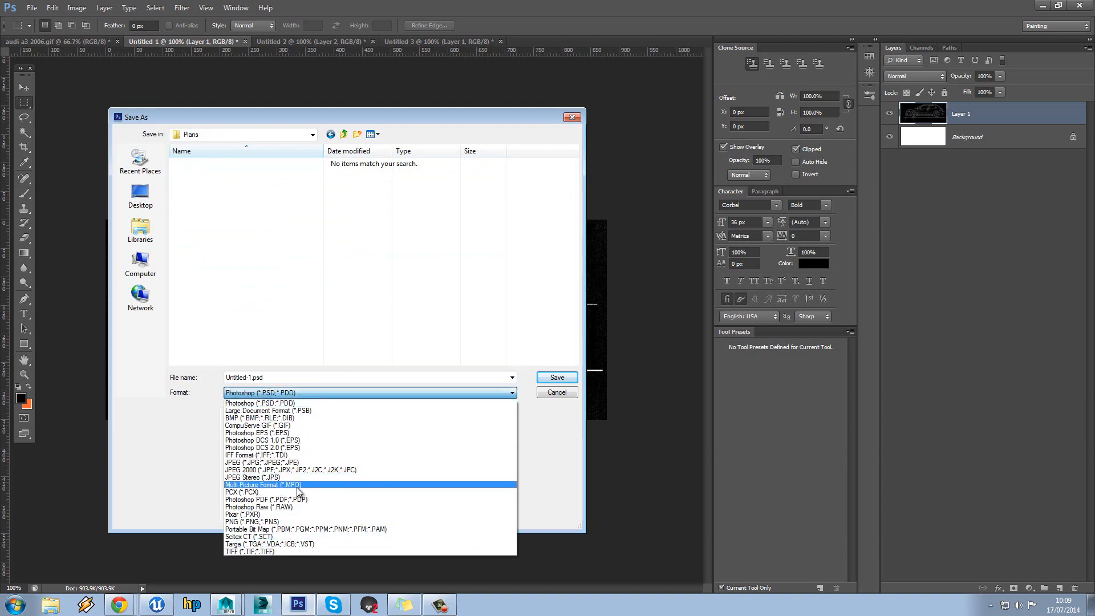
pyautogui.click(304, 462)
pyautogui.click(288, 377)
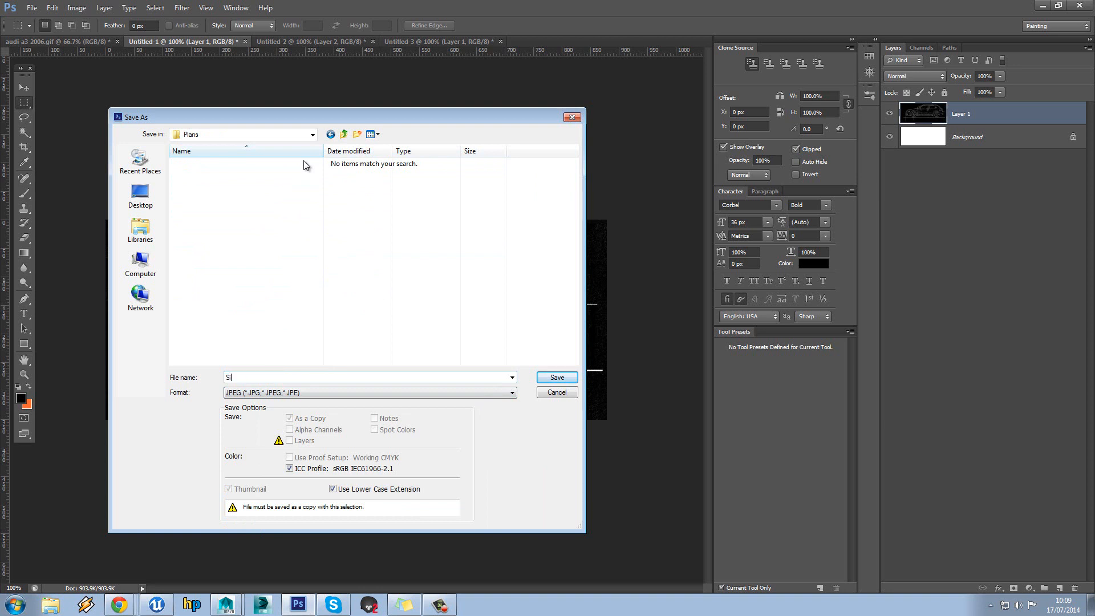
pyautogui.press('Return')
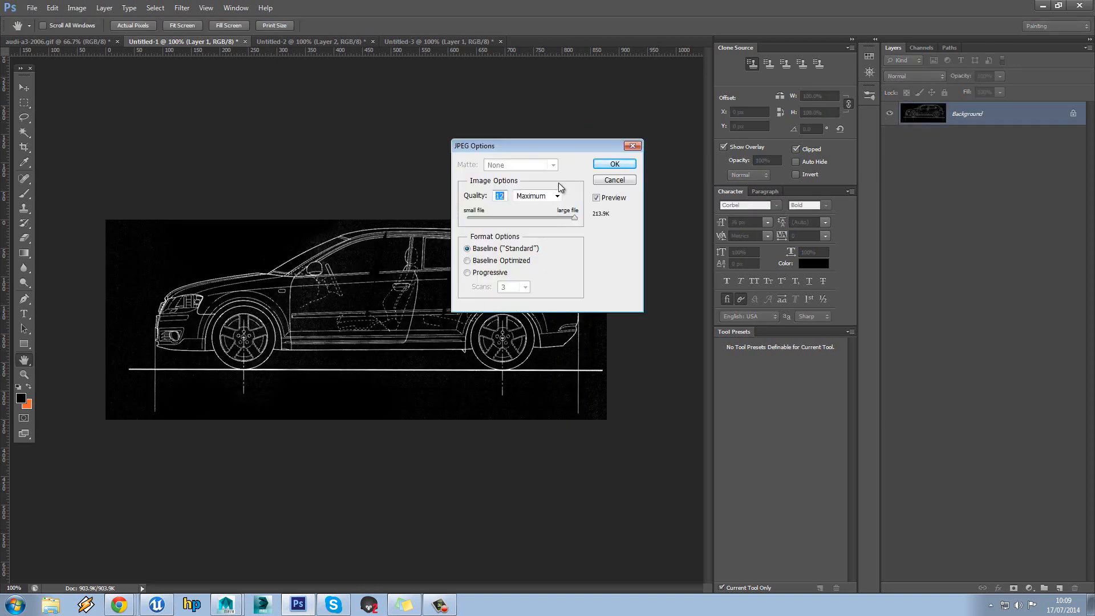
pyautogui.click(615, 152)
# Save Untitled-2, with only the front view showing, as a JPEG named Front in the Plans folder at quality 12
pyautogui.click(306, 43)
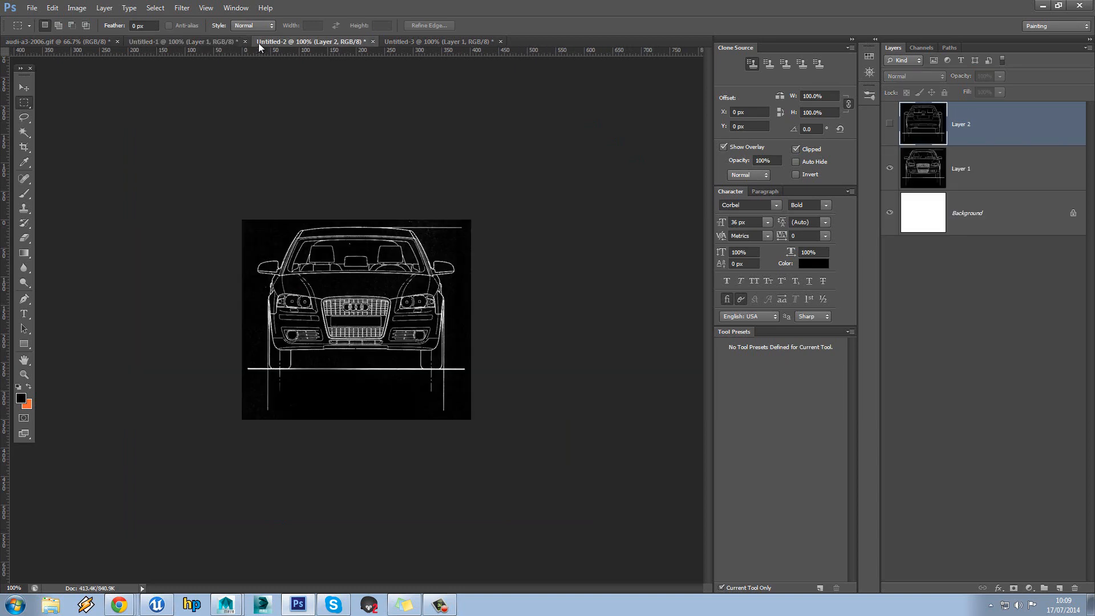
pyautogui.click(32, 8)
pyautogui.click(81, 151)
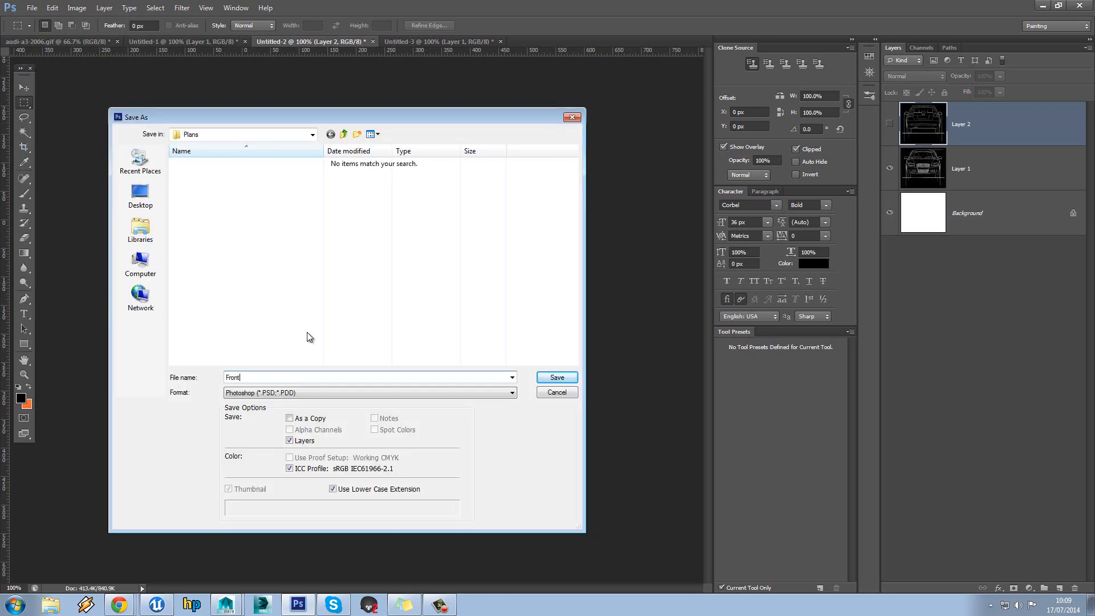
pyautogui.click(377, 393)
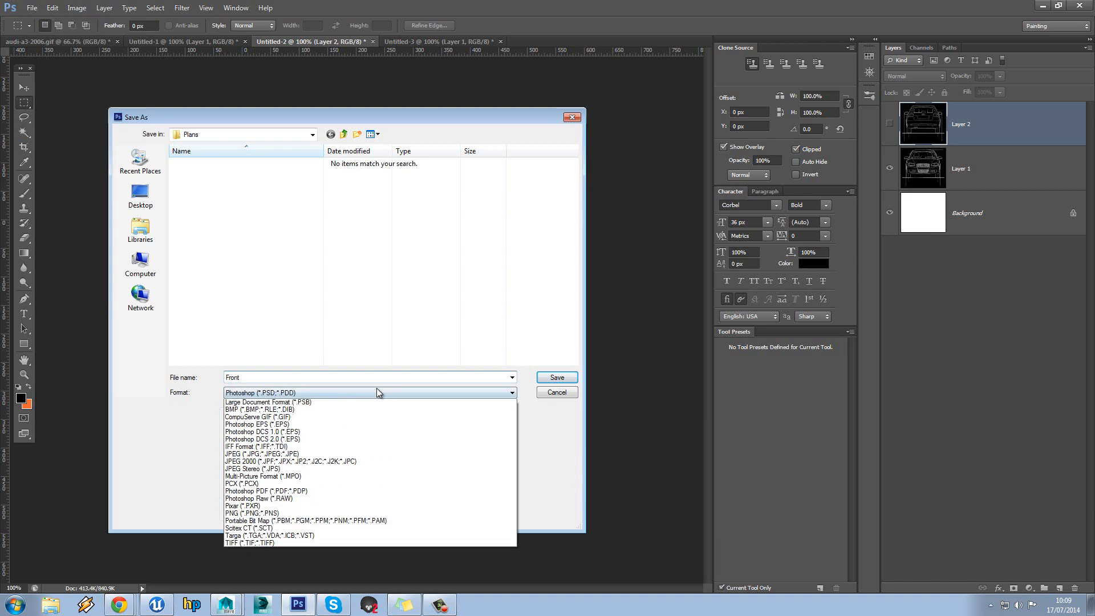
pyautogui.click(369, 459)
pyautogui.click(547, 377)
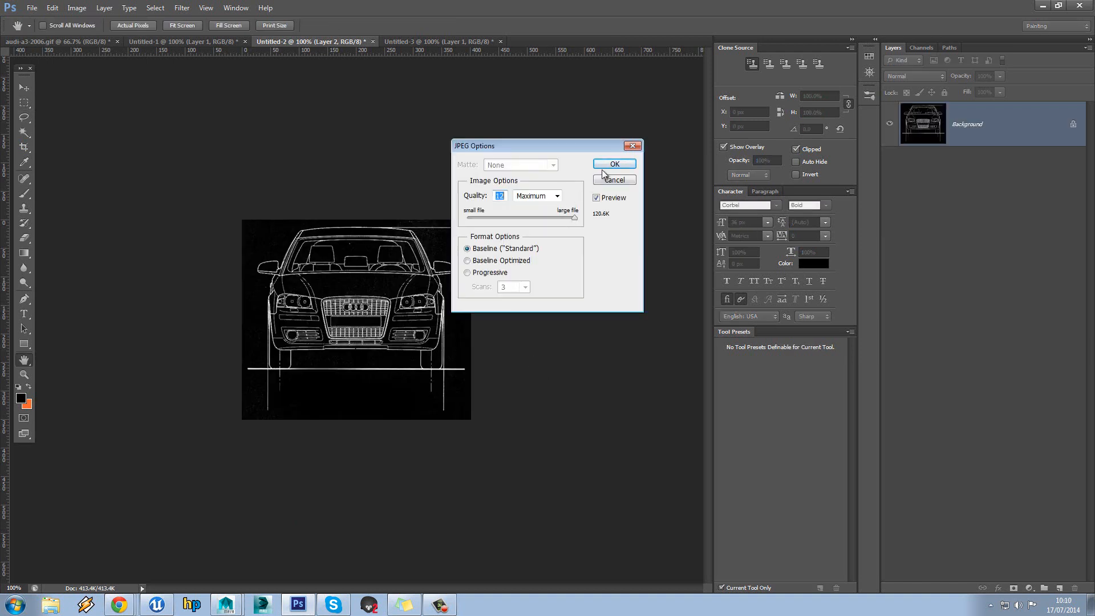
pyautogui.click(616, 165)
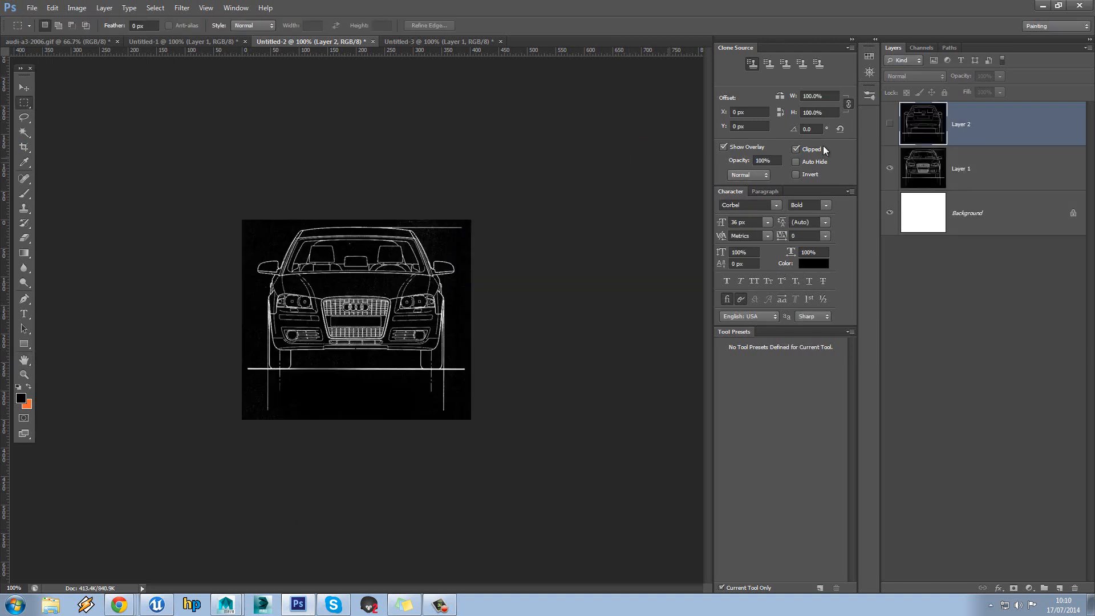
# Show the rear-view layer in Untitled-2 and save it as a JPEG named Back in the Plans folder at quality 12
pyautogui.click(890, 124)
pyautogui.click(41, 9)
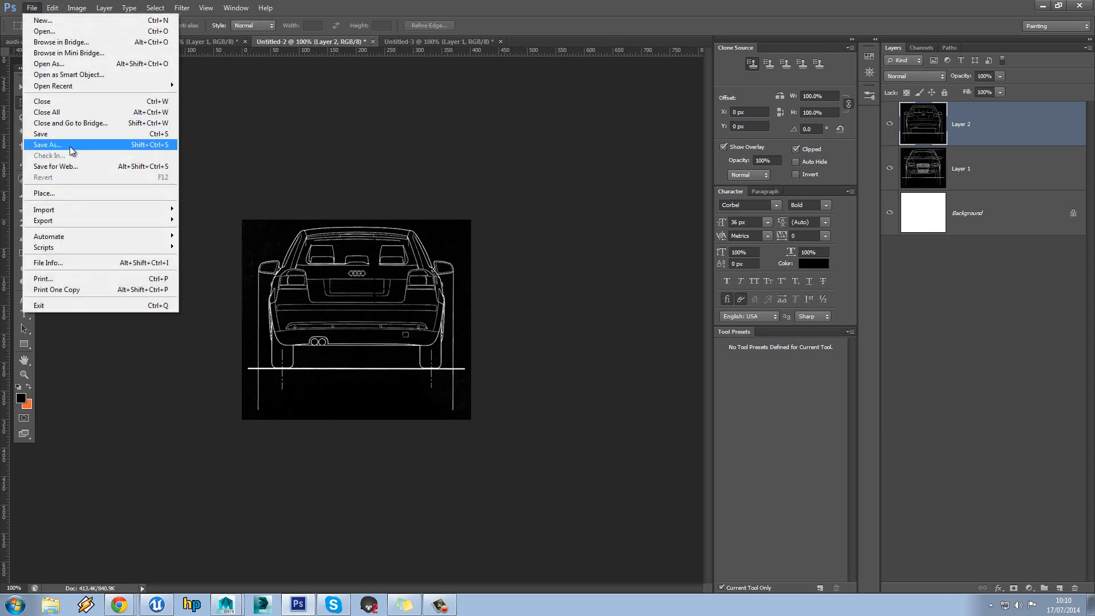
pyautogui.click(69, 147)
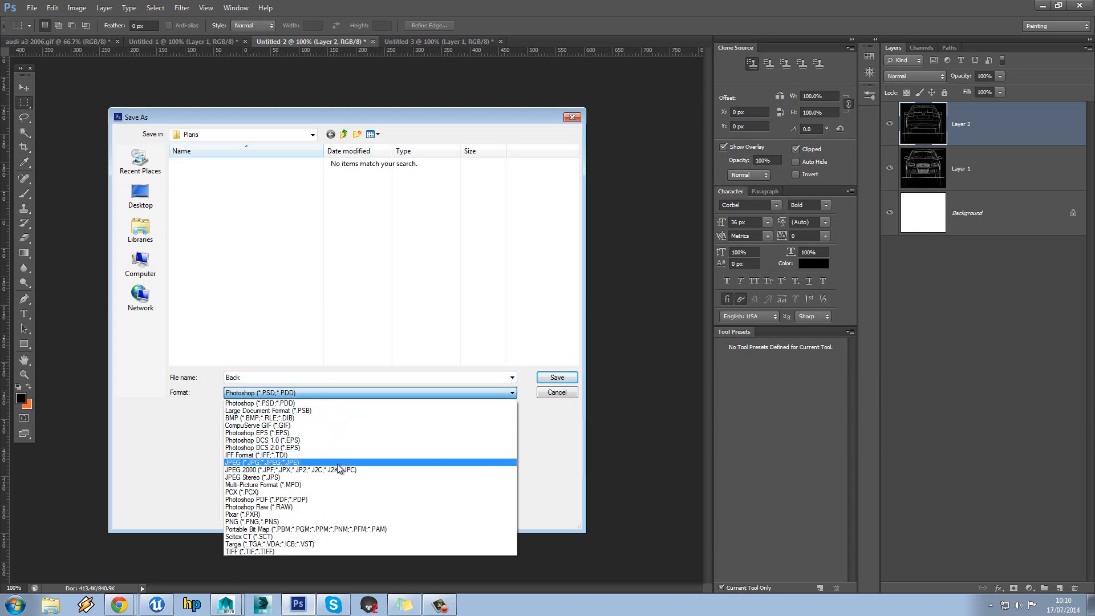
pyautogui.click(268, 457)
pyautogui.click(557, 377)
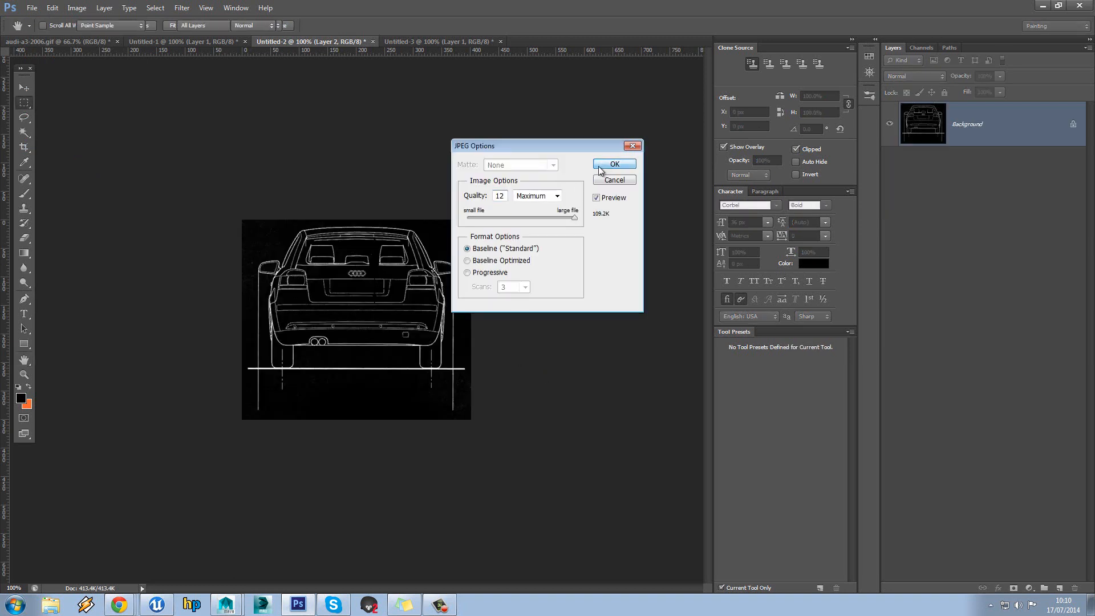
pyautogui.click(614, 164)
# Return to Untitled-1 and save it as a JPEG named Top in the Plans folder
pyautogui.click(406, 43)
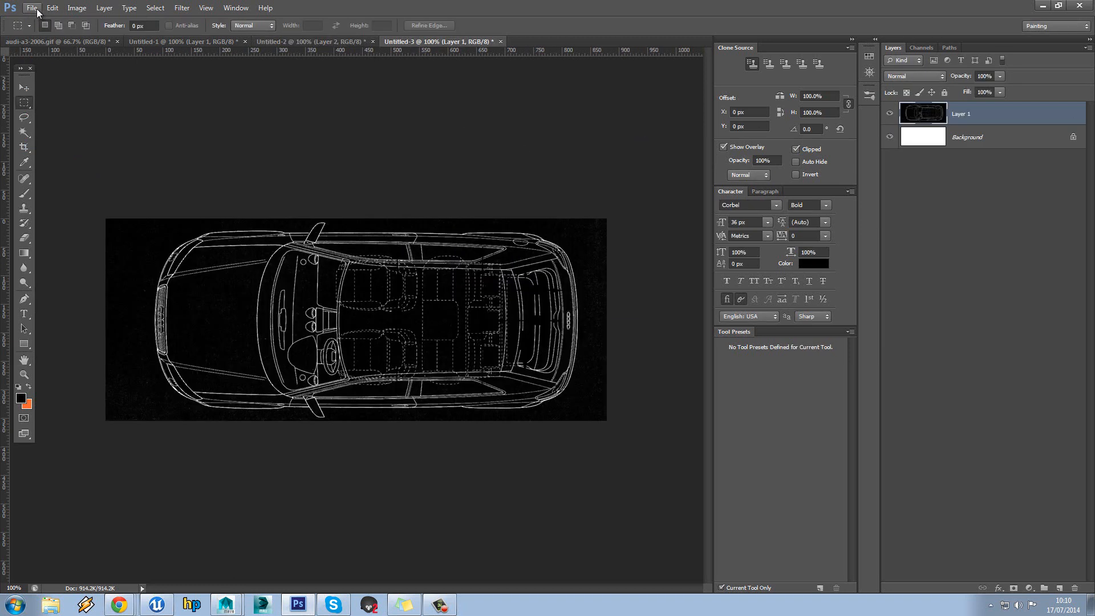
pyautogui.click(166, 45)
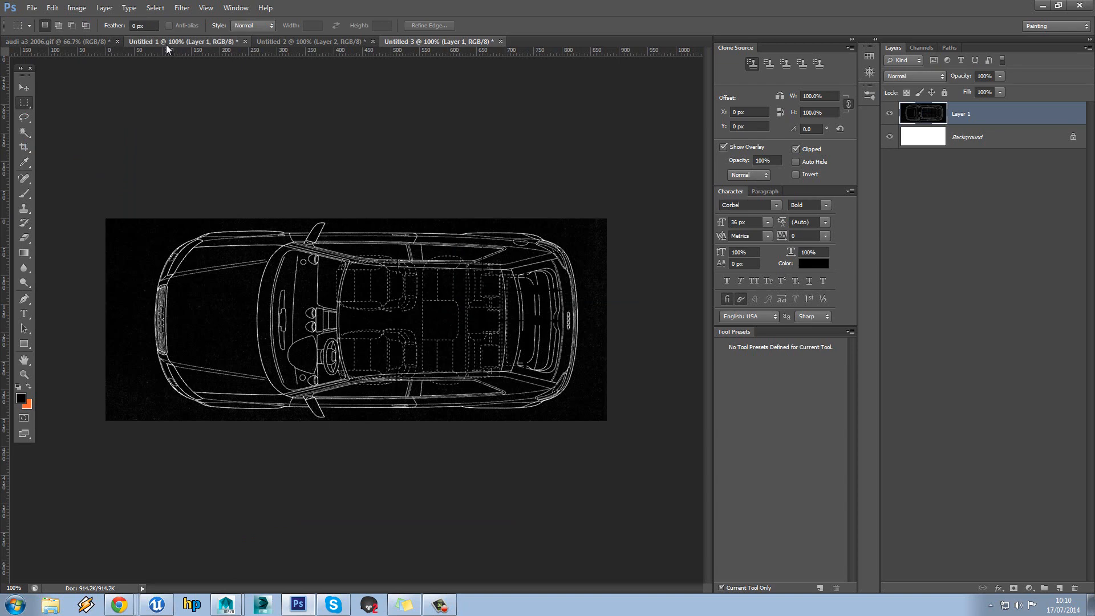
pyautogui.click(439, 42)
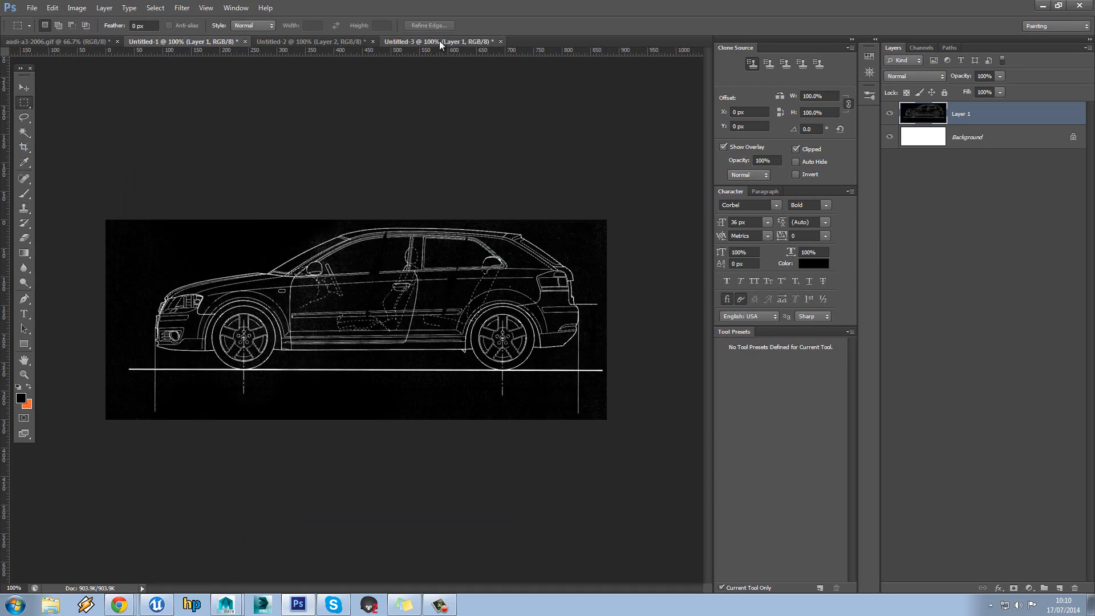
pyautogui.click(161, 40)
pyautogui.click(32, 7)
pyautogui.click(90, 145)
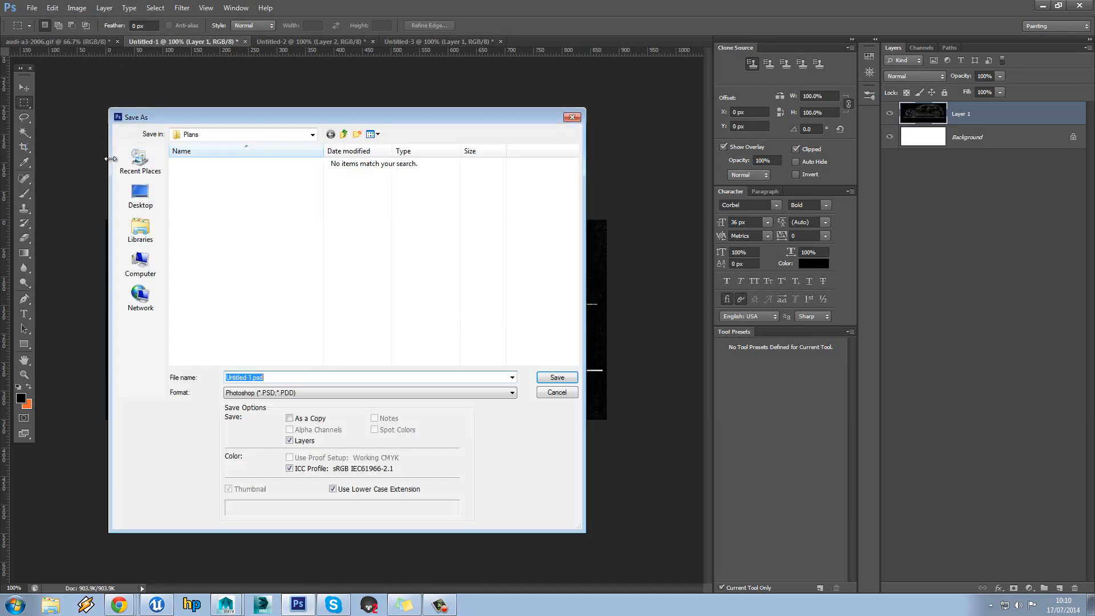
pyautogui.write('Top')
pyautogui.click(309, 394)
pyautogui.click(364, 436)
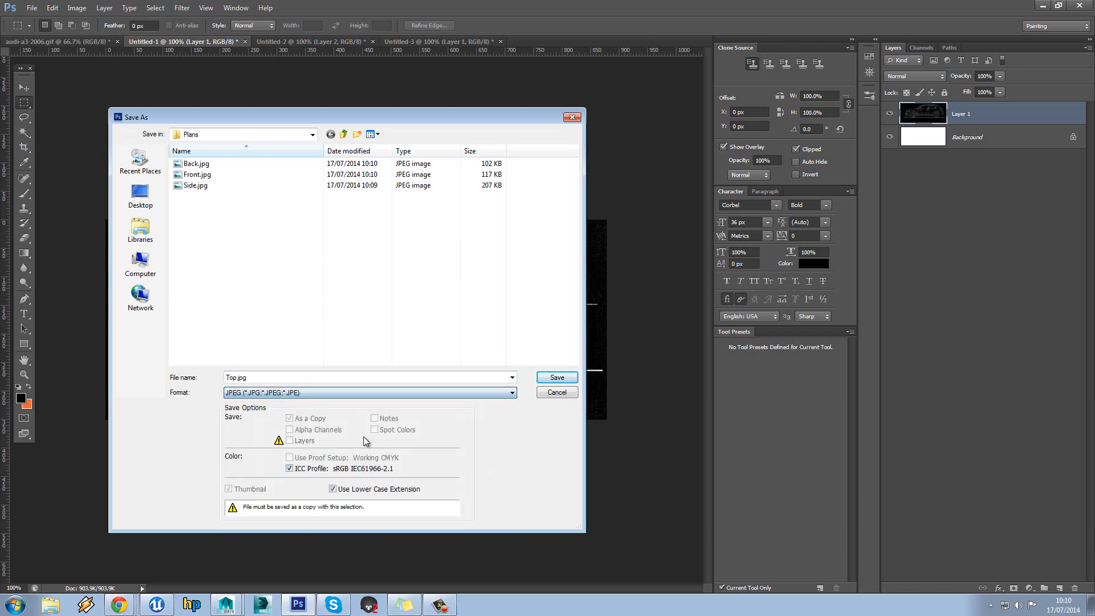
pyautogui.click(568, 377)
pyautogui.click(613, 165)
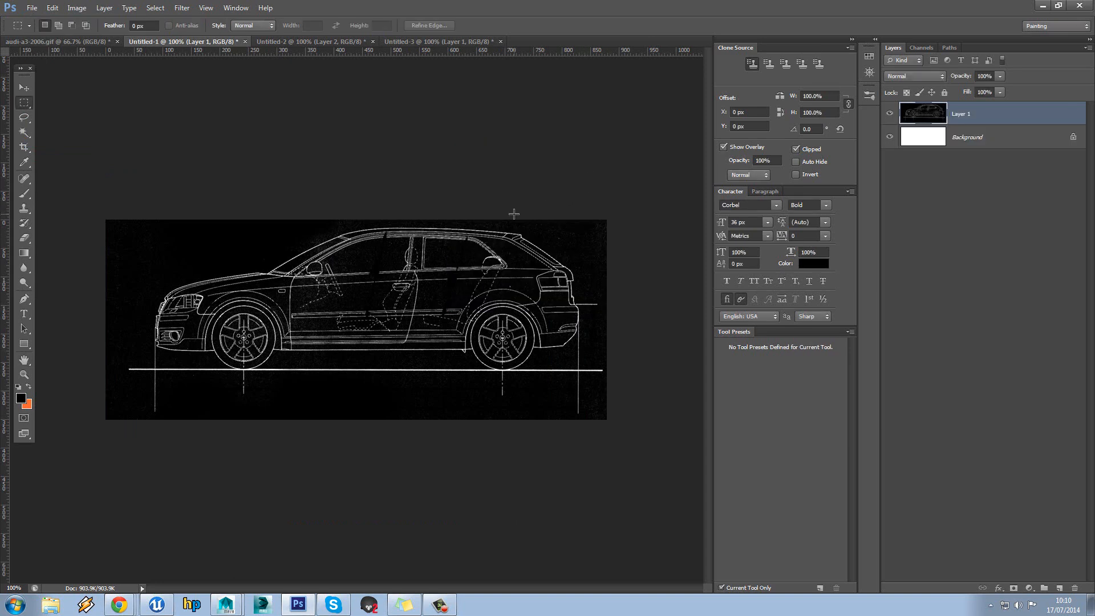
# Switch to Maya and create a polygon plane with its width and height subdivisions set to 1
pyautogui.click(226, 604)
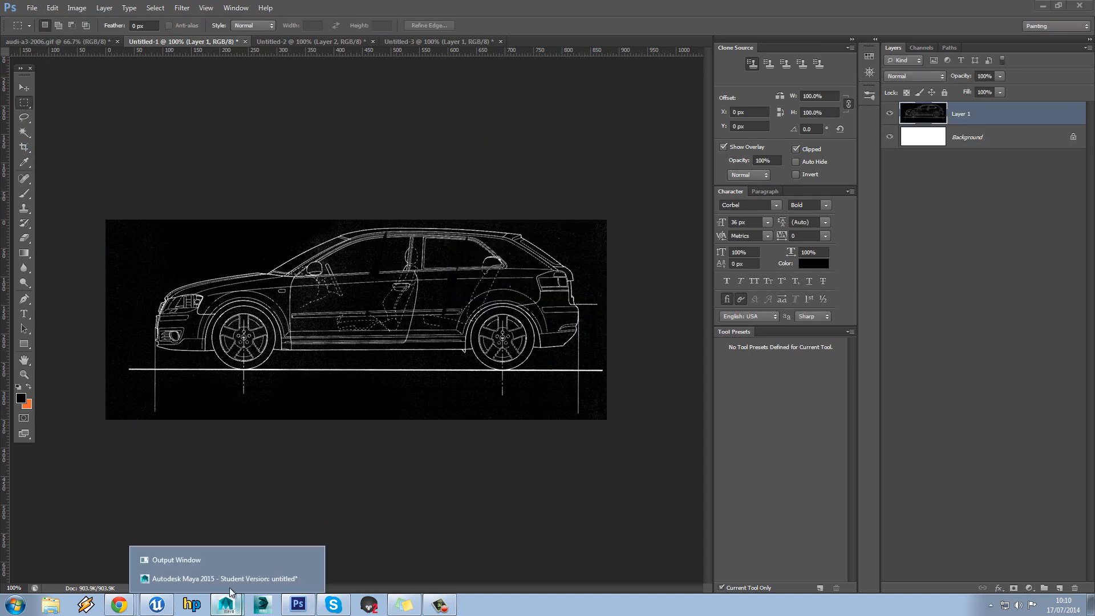
pyautogui.click(188, 579)
pyautogui.click(513, 308)
pyautogui.keyDown('alt'); pyautogui.moveTo(509, 317); pyautogui.dragTo(217, 149); pyautogui.keyUp('alt')
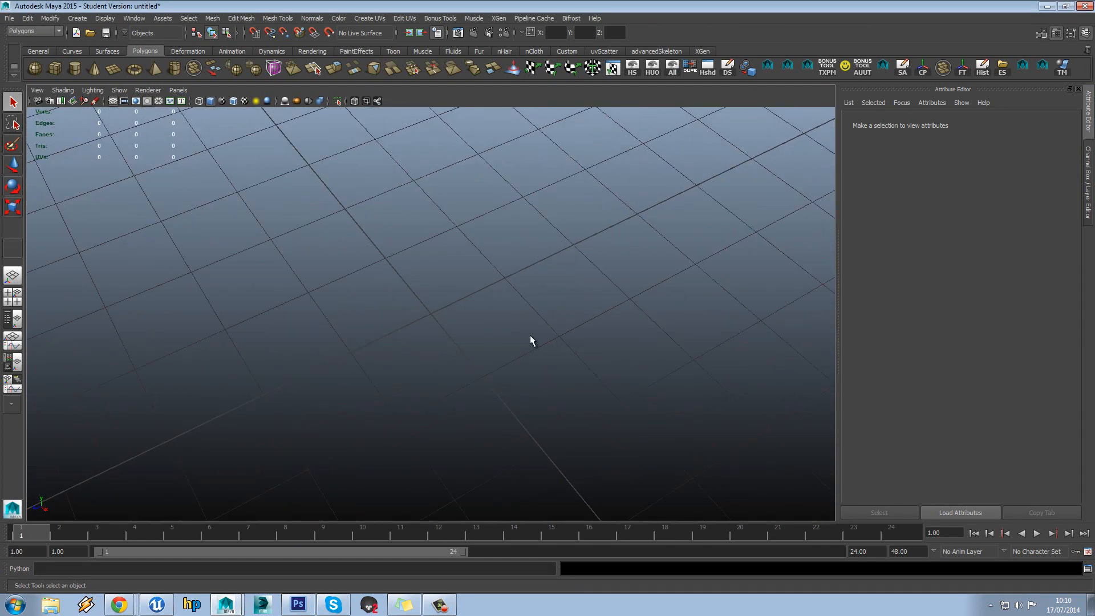
pyautogui.scroll(4, 523, 327)
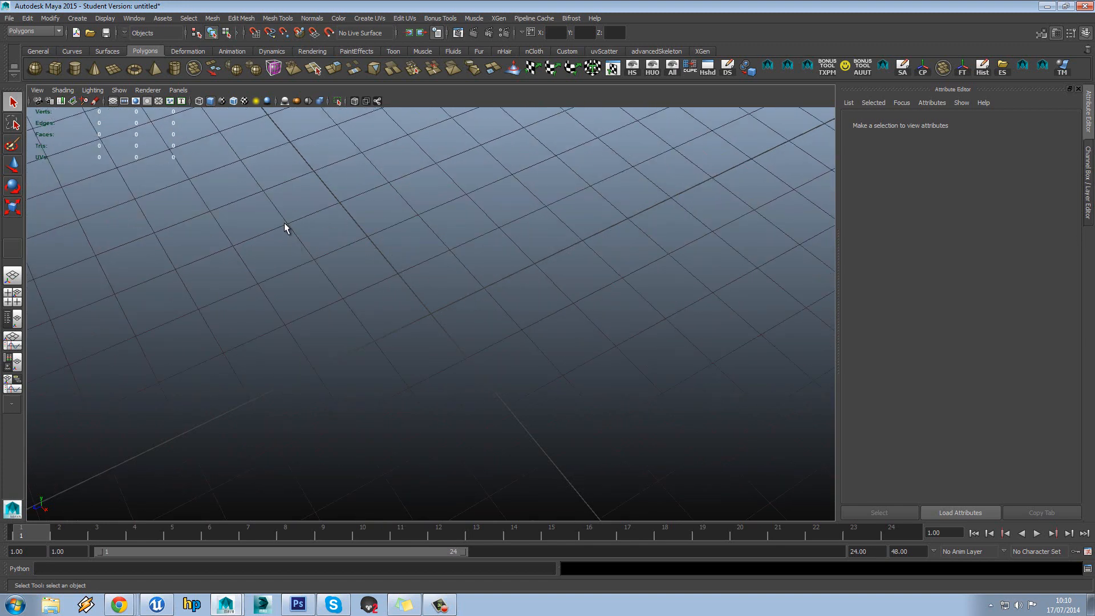
pyautogui.scroll(2, 585, 358)
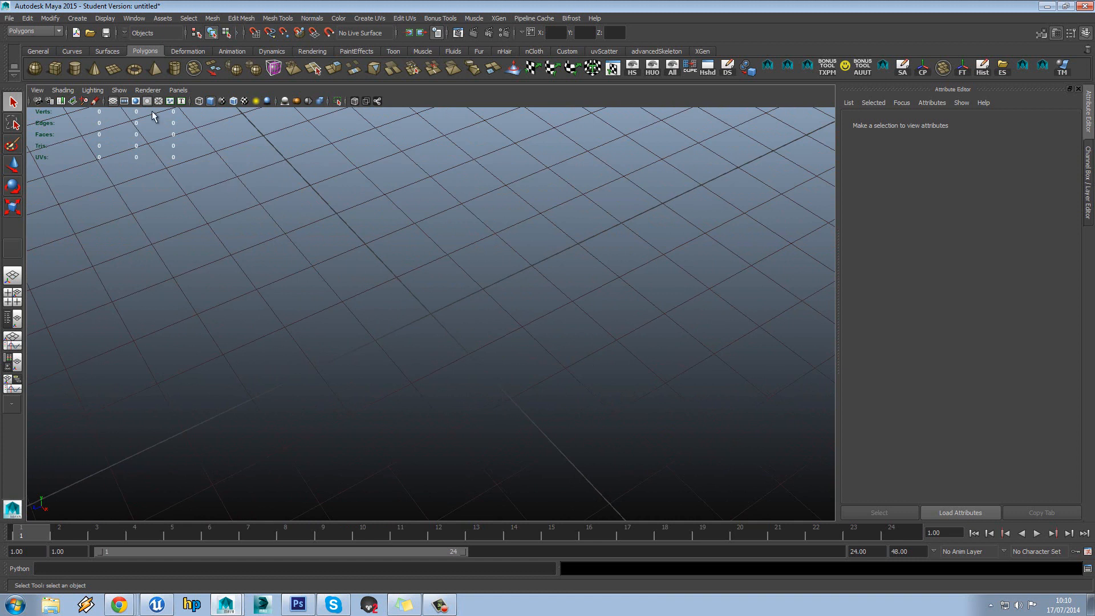
pyautogui.click(118, 70)
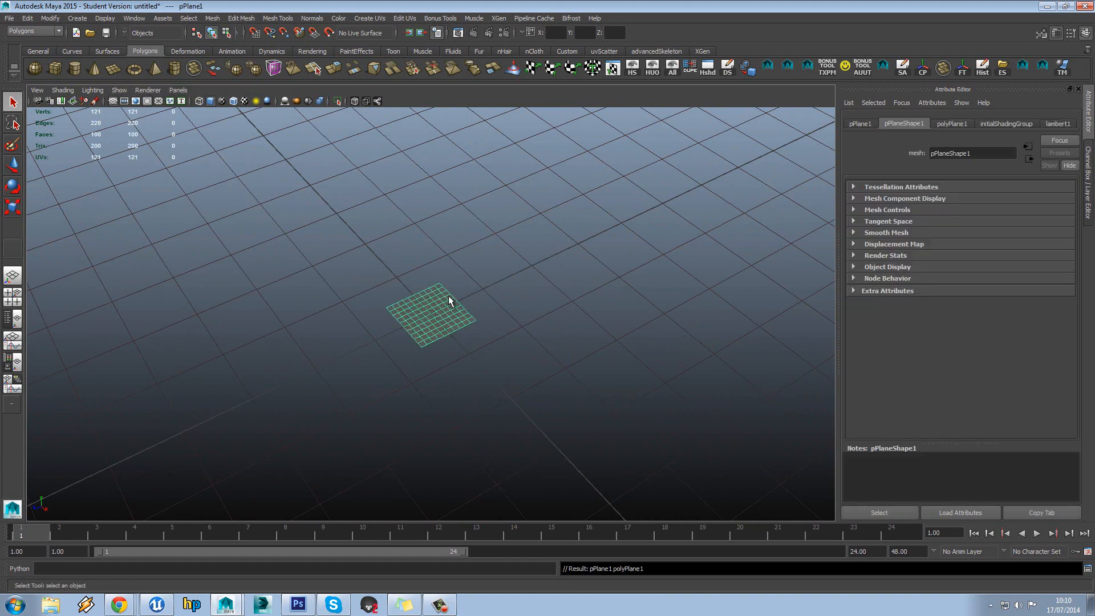
pyautogui.click(960, 122)
pyautogui.moveTo(992, 230)
pyautogui.mouseDown()
pyautogui.moveTo(973, 231)
pyautogui.moveTo(976, 243)
pyautogui.mouseUp()
pyautogui.scroll(4, 524, 286)
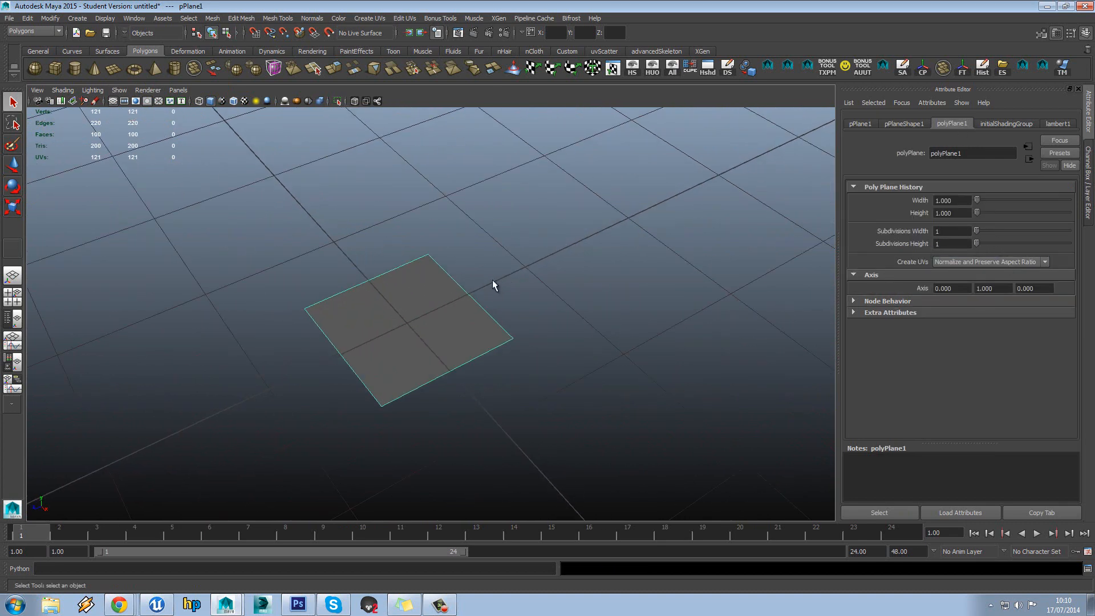
# Switch back to Photoshop with the side-view document Untitled-1
pyautogui.click(298, 604)
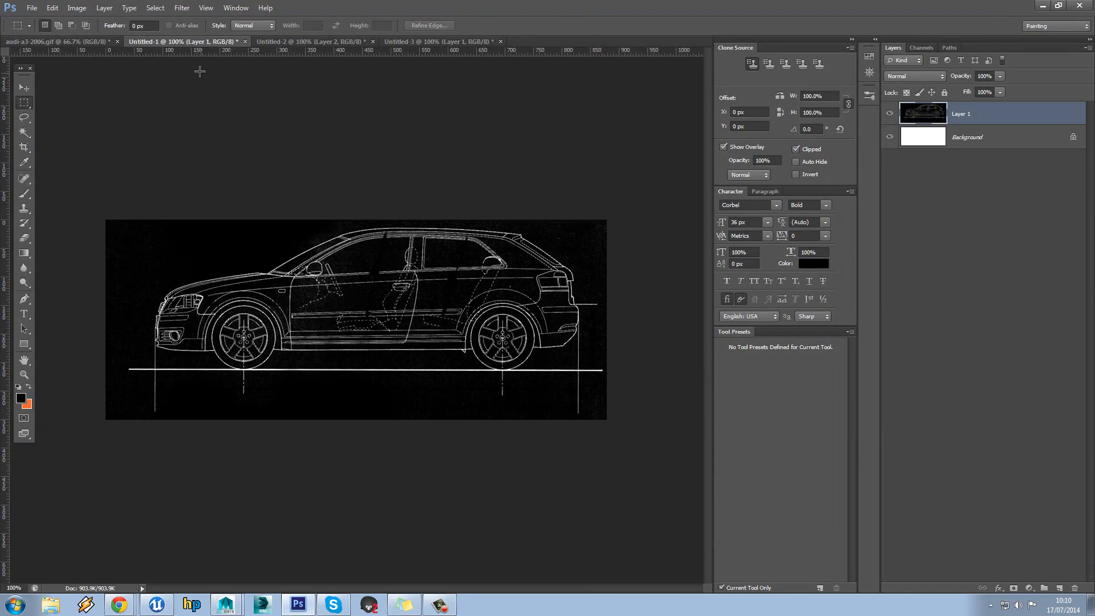
# Bring up the top-view car drawing in Untitled-3 and copy its pixel width from the Image Size settings
pyautogui.click(305, 41)
pyautogui.click(392, 41)
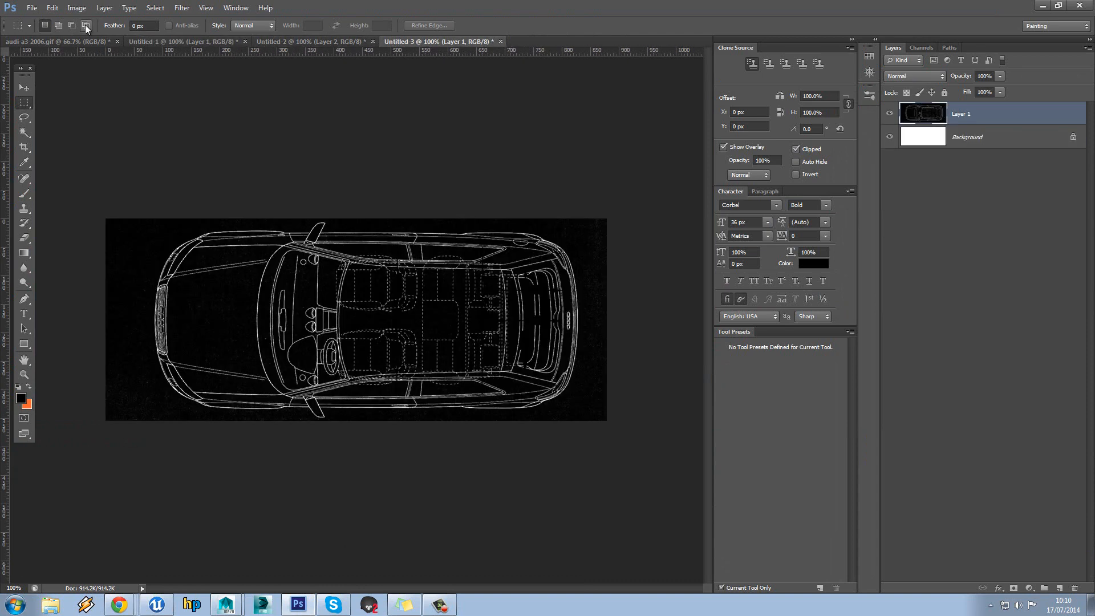
pyautogui.click(76, 8)
pyautogui.click(103, 92)
pyautogui.hotkey('ctrl', 'c')
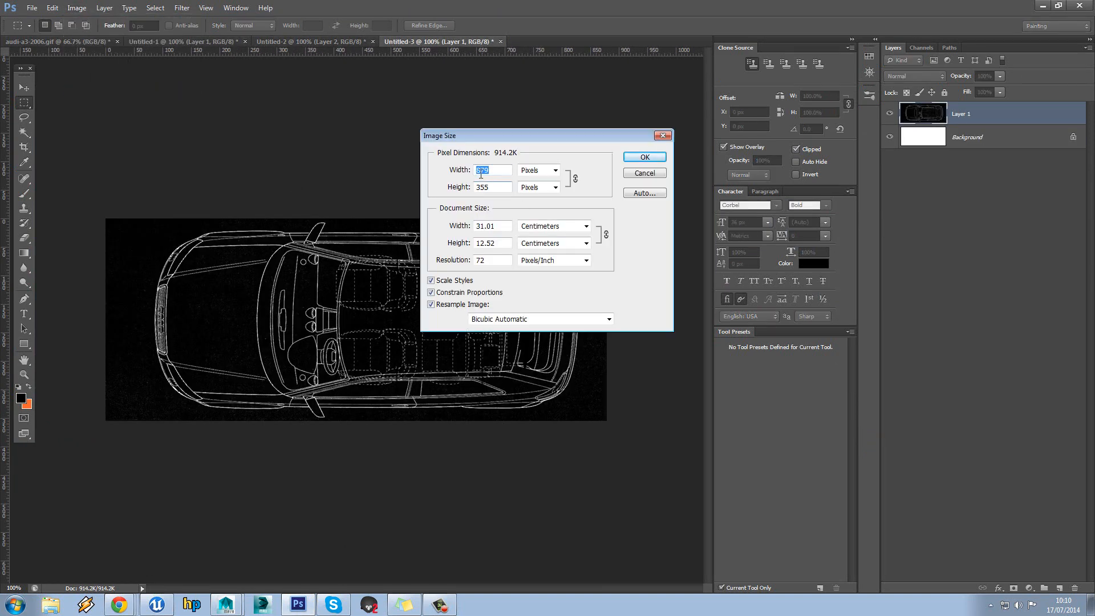
# Switch to Maya and set the polygon plane's width to 879 and height to 355
pyautogui.click(226, 605)
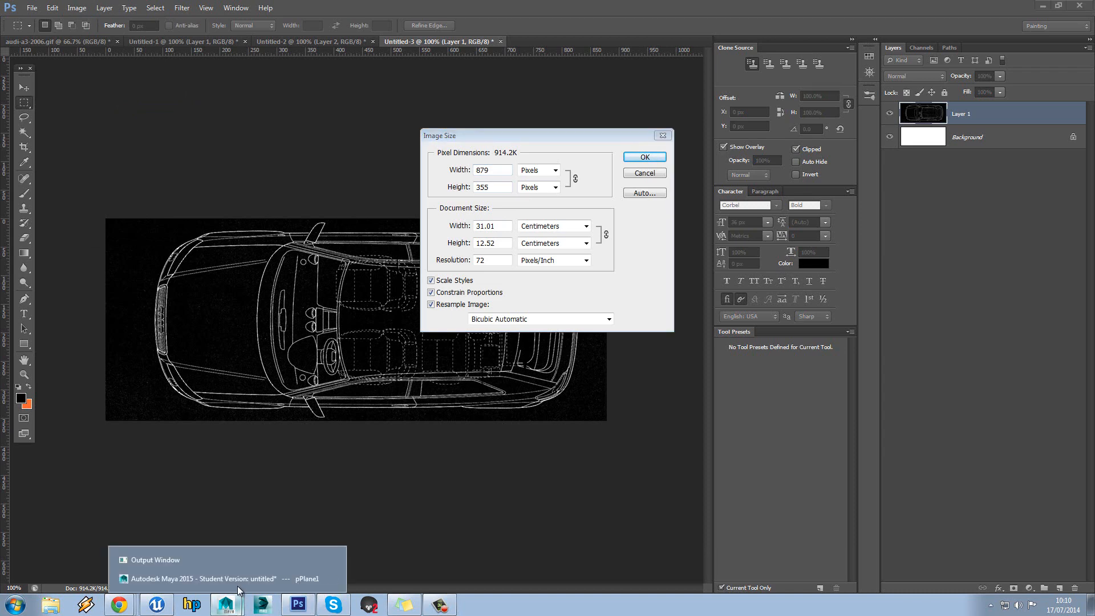
pyautogui.click(159, 579)
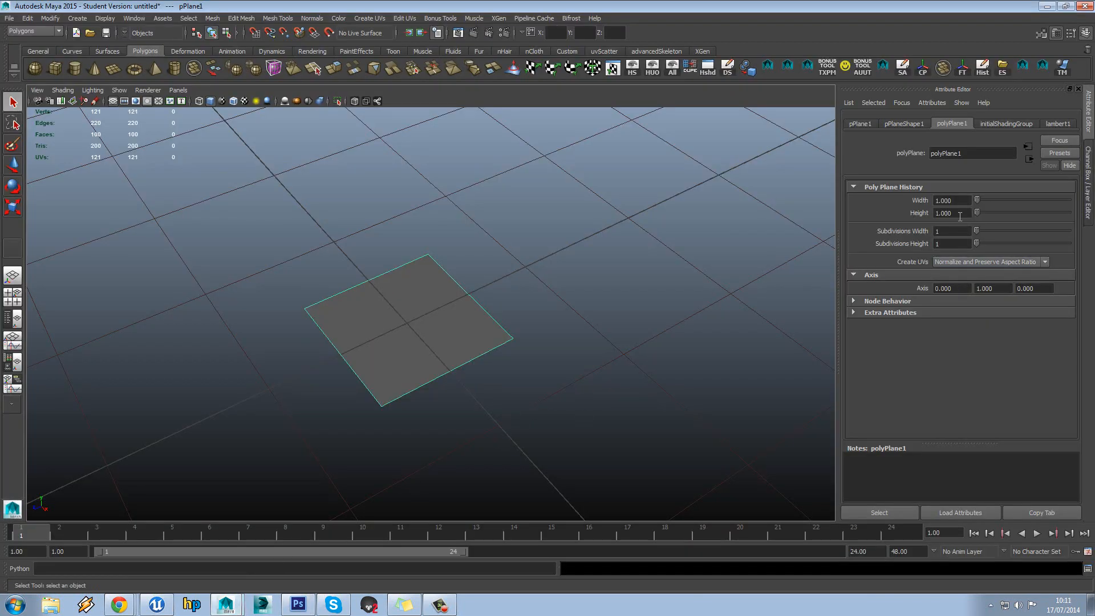
pyautogui.click(949, 200)
pyautogui.hotkey('ctrl', 'v')
pyautogui.press('Tab')
pyautogui.write('355')
pyautogui.press('Return')
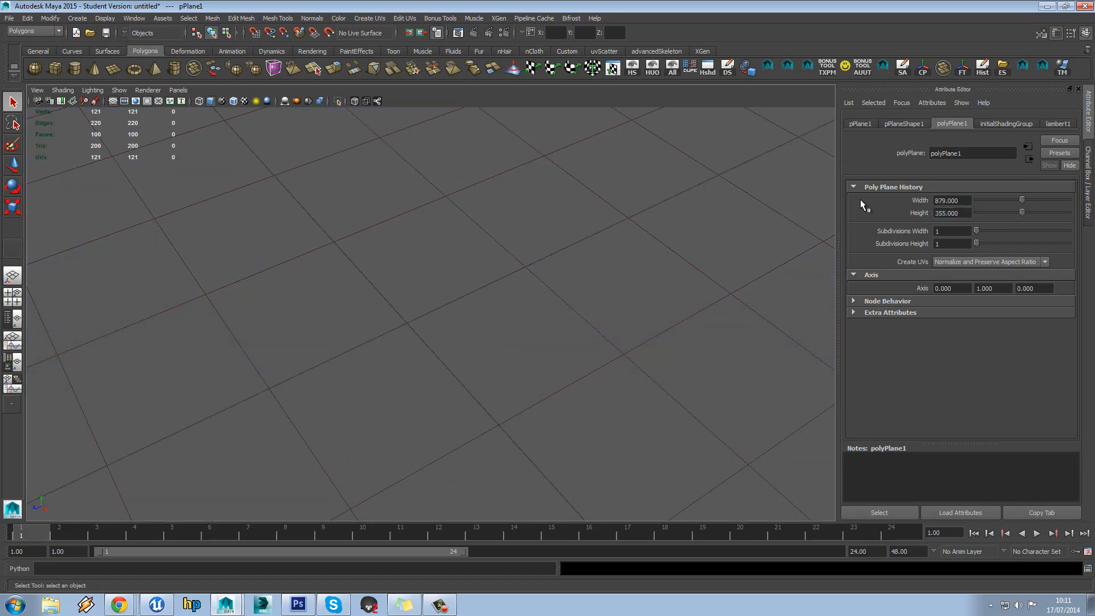
# Hide the viewport grid so the whole enlarged plane can be seen clearly
pyautogui.scroll(-10, 531, 356)
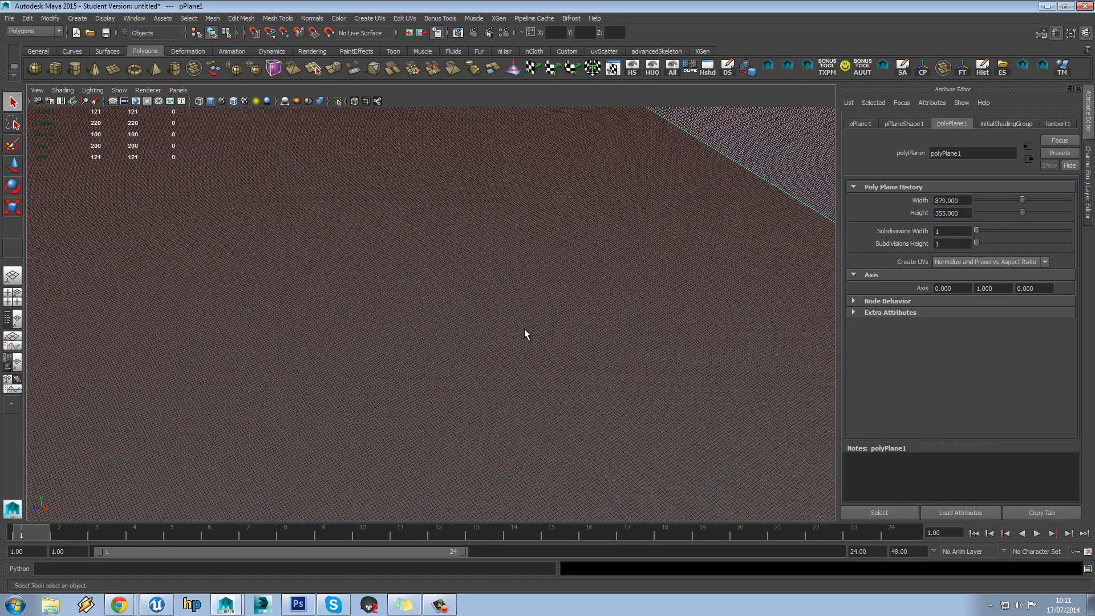
pyautogui.scroll(-8, 486, 332)
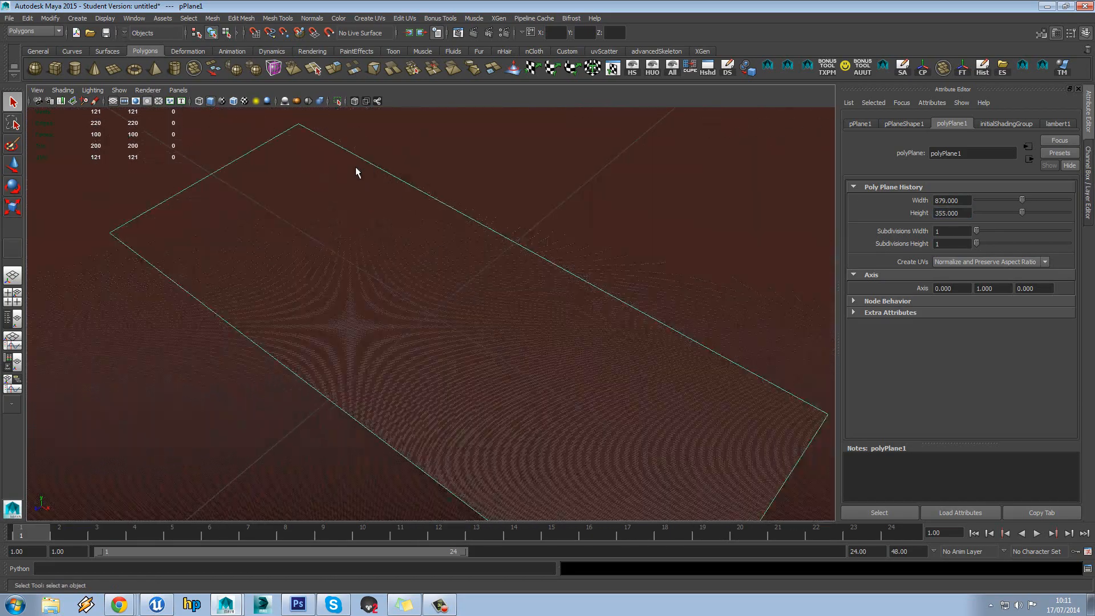
pyautogui.click(111, 99)
pyautogui.scroll(2, 391, 304)
pyautogui.keyDown('alt'); pyautogui.moveTo(391, 304); pyautogui.dragTo(411, 291); pyautogui.keyUp('alt')
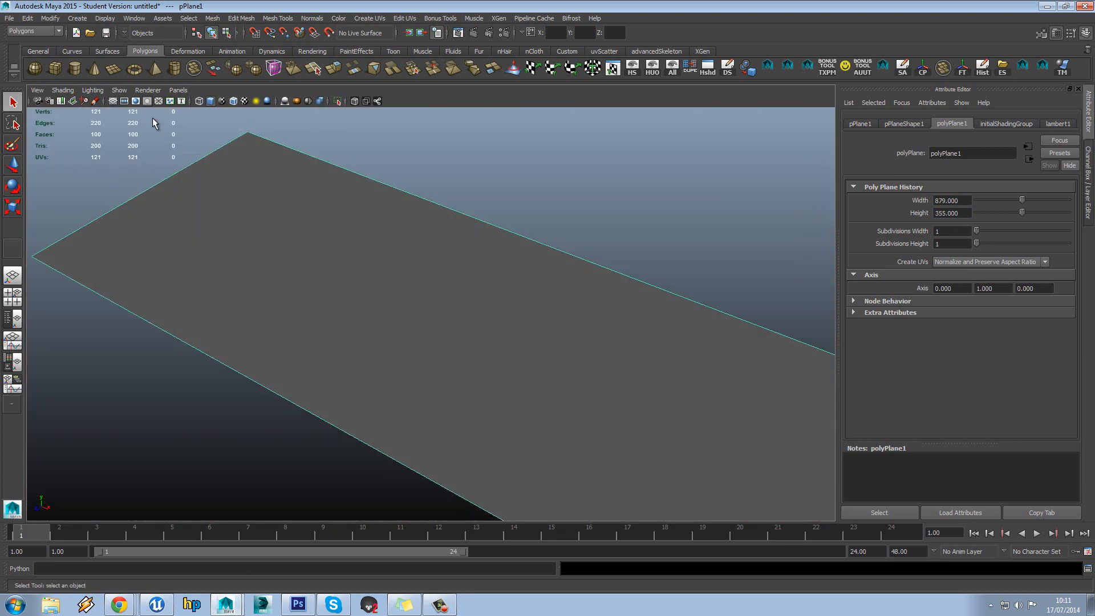
# Check the grid's length, width and line spacing in the grid options without changing them
pyautogui.rightClick(112, 101)
pyautogui.click(128, 119)
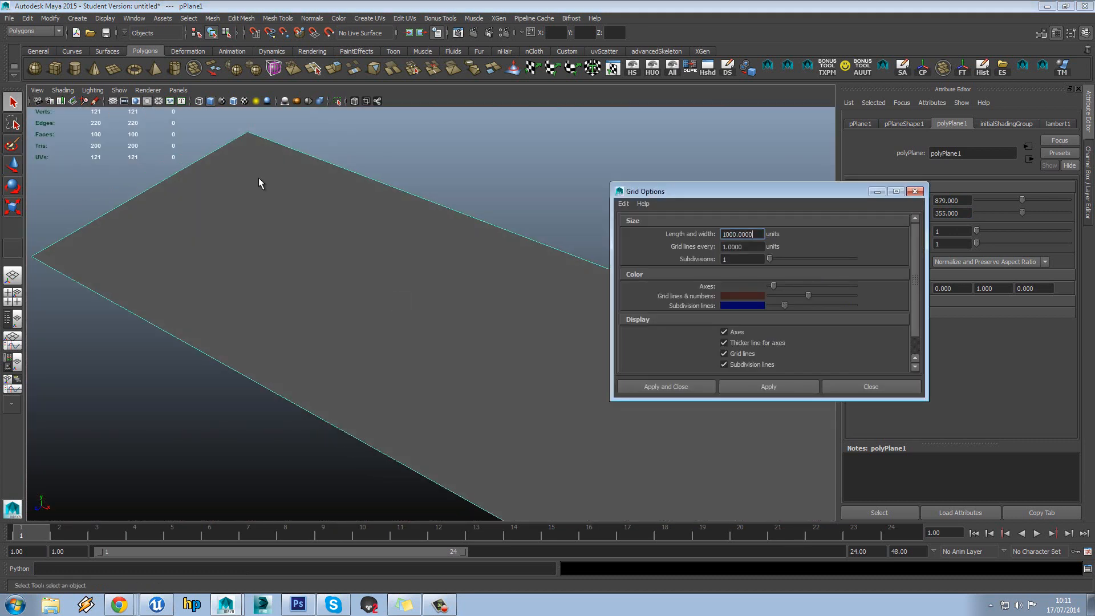
pyautogui.moveTo(756, 246); pyautogui.dragTo(705, 244)
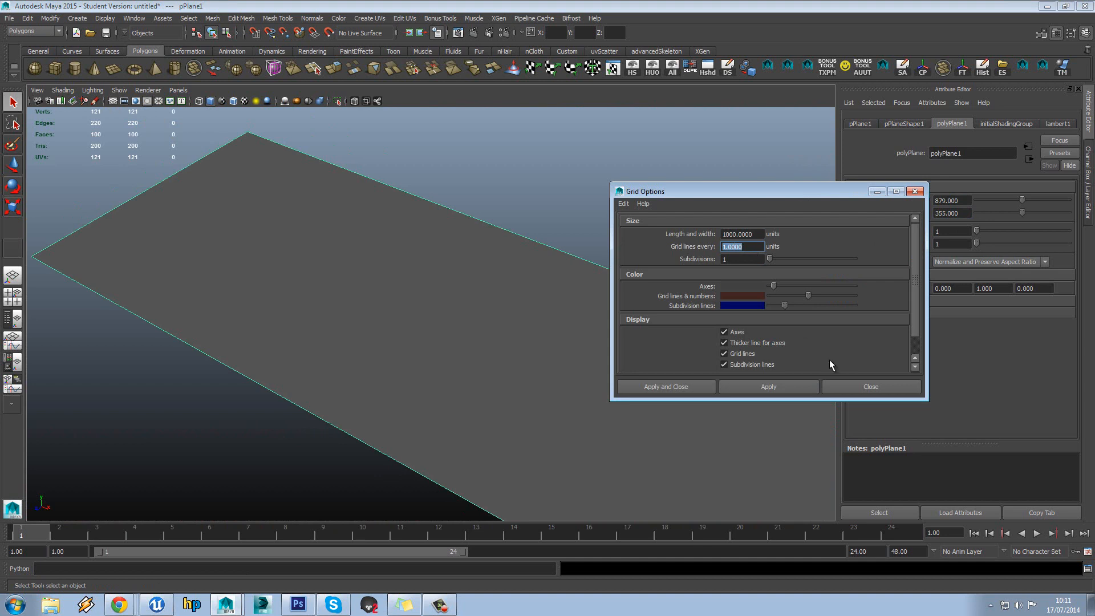
pyautogui.click(861, 386)
# Check the linear working unit in the application preferences and leave them without saving changes
pyautogui.click(116, 21)
pyautogui.moveTo(136, 21)
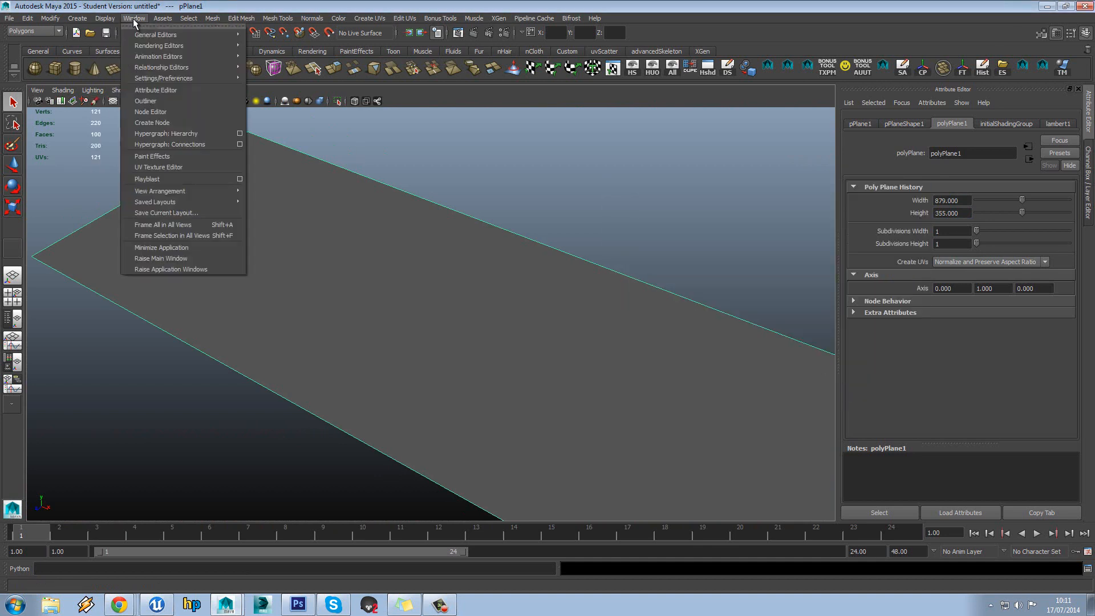
pyautogui.moveTo(227, 79)
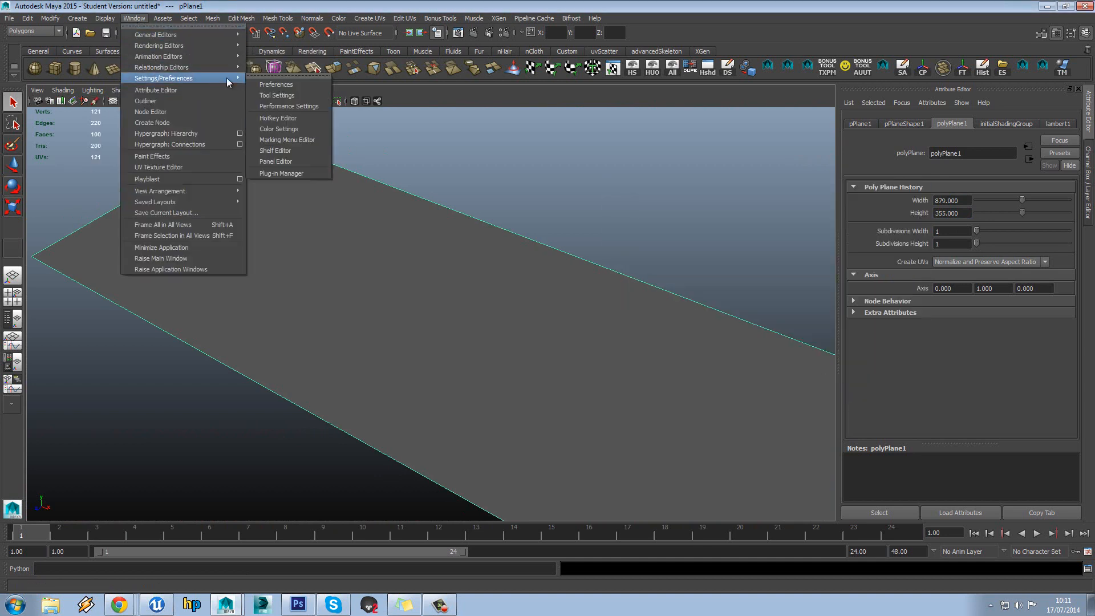
pyautogui.click(275, 84)
pyautogui.click(254, 264)
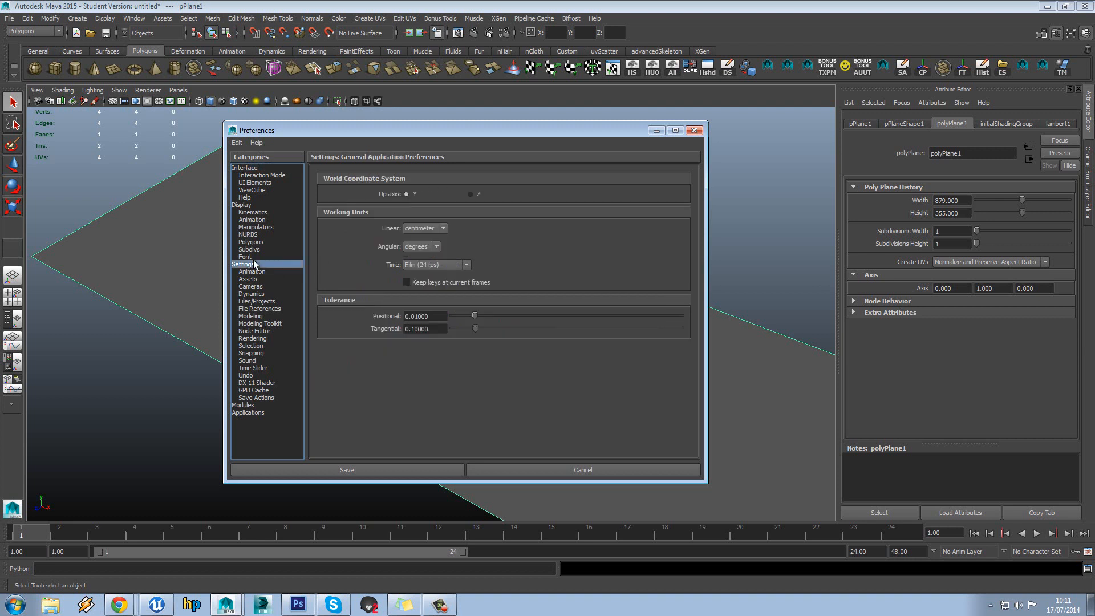
pyautogui.click(421, 231)
pyautogui.click(420, 237)
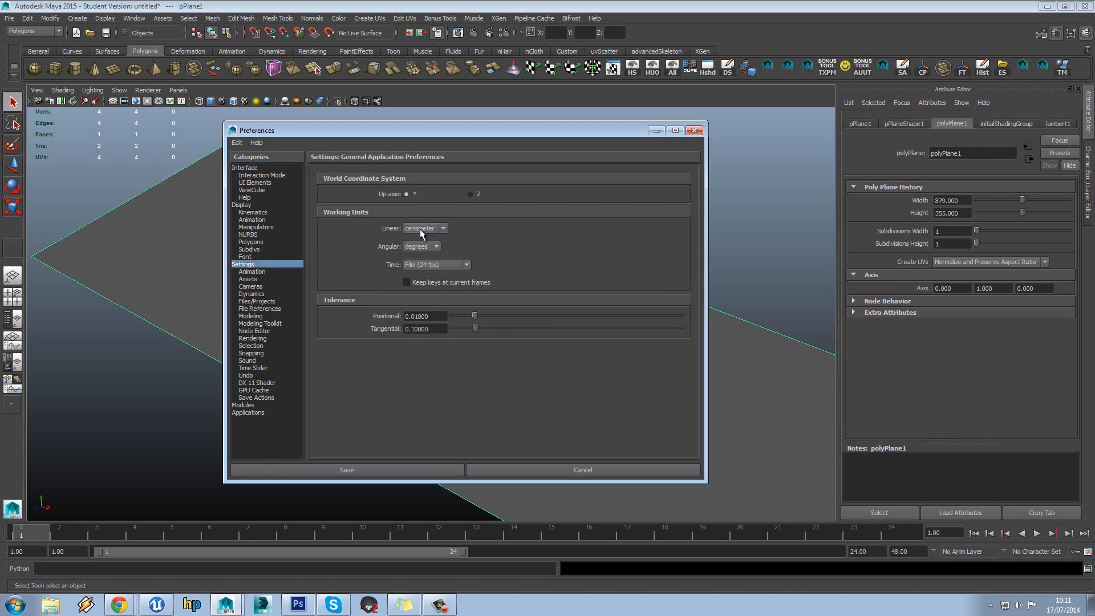
pyautogui.click(543, 471)
# Review the plane's width and height among its construction inputs
pyautogui.keyDown('alt'); pyautogui.moveTo(590, 265); pyautogui.dragTo(747, 258); pyautogui.keyUp('alt')
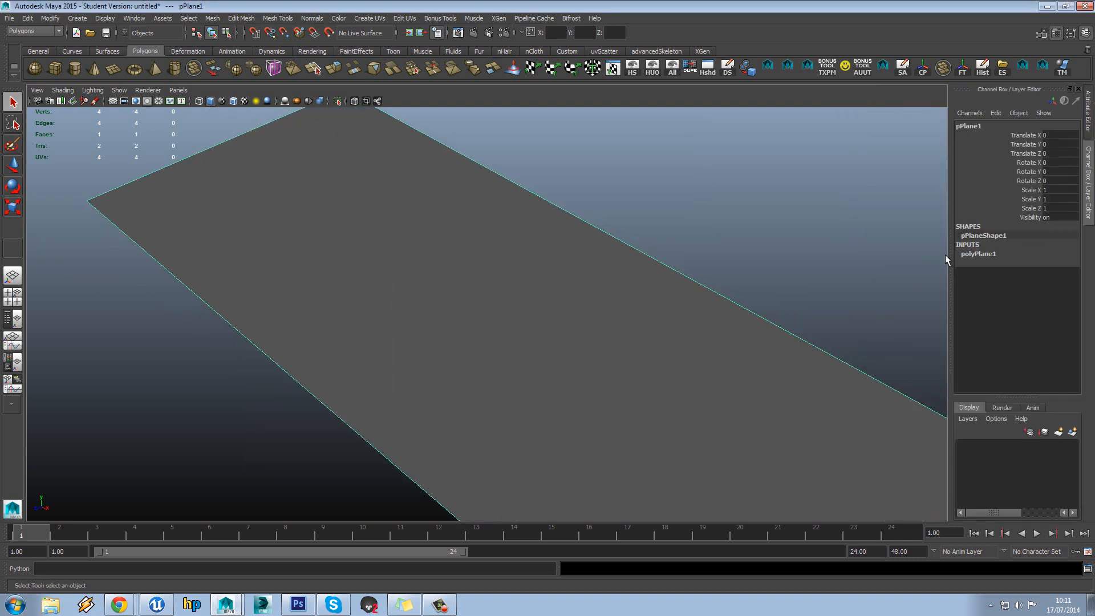
pyautogui.click(983, 255)
pyautogui.doubleClick(1060, 262)
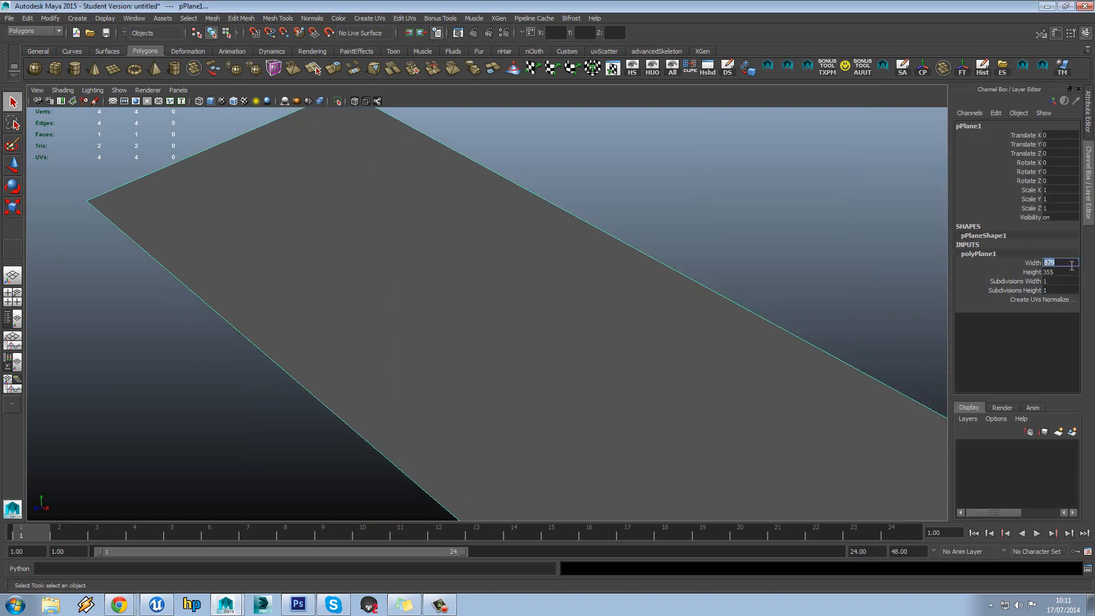
pyautogui.doubleClick(1069, 272)
pyautogui.doubleClick(1067, 263)
pyautogui.doubleClick(1065, 273)
pyautogui.scroll(-5, 733, 242)
pyautogui.keyDown('alt'); pyautogui.moveTo(731, 235); pyautogui.dragTo(646, 381); pyautogui.keyUp('alt')
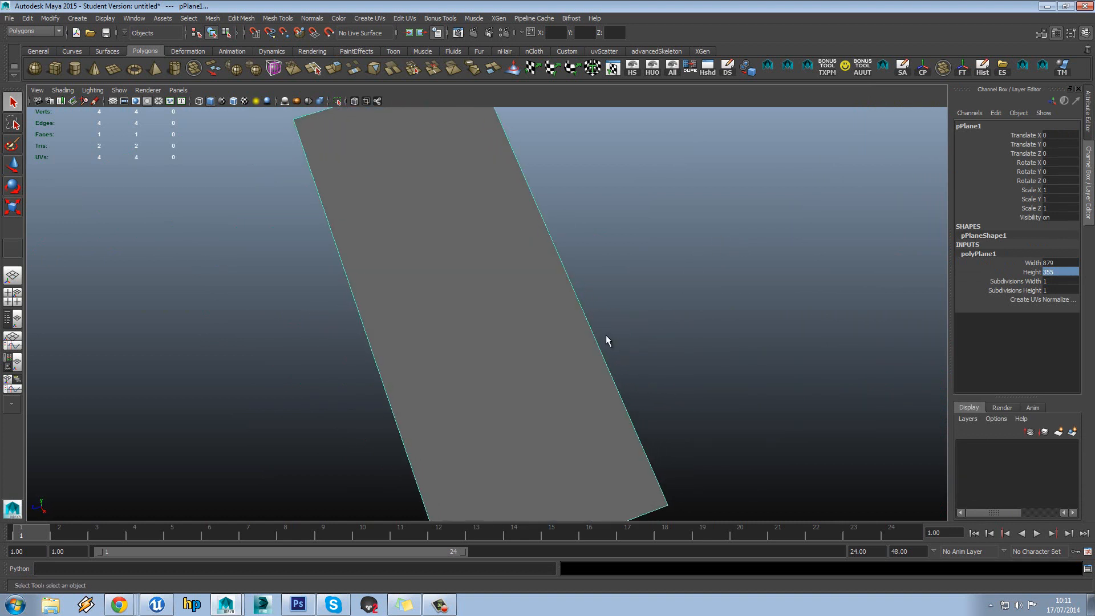
pyautogui.keyDown('alt'); pyautogui.moveTo(606, 340); pyautogui.dragTo(535, 275); pyautogui.keyUp('alt')
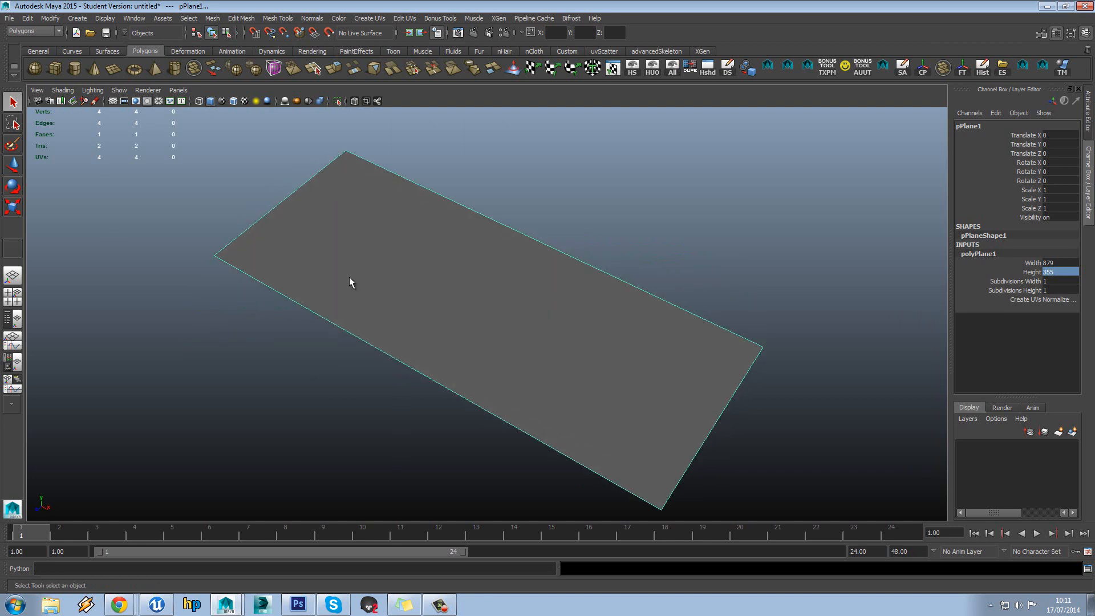
pyautogui.keyDown('alt'); pyautogui.moveTo(367, 269); pyautogui.dragTo(411, 271); pyautogui.keyUp('alt')
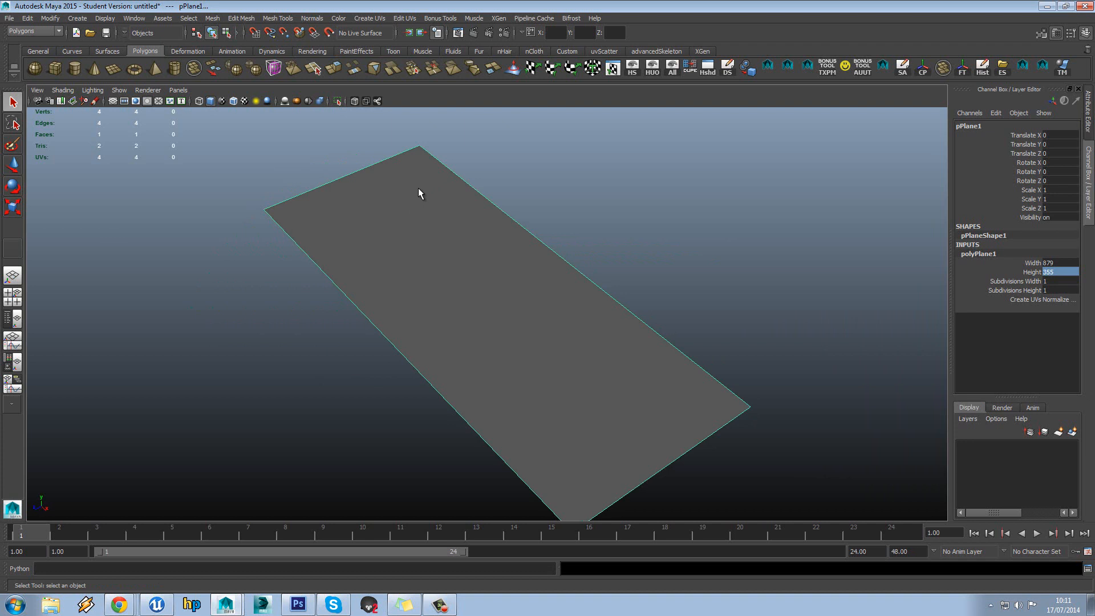
pyautogui.keyDown('alt'); pyautogui.moveTo(434, 342); pyautogui.dragTo(450, 317); pyautogui.keyUp('alt')
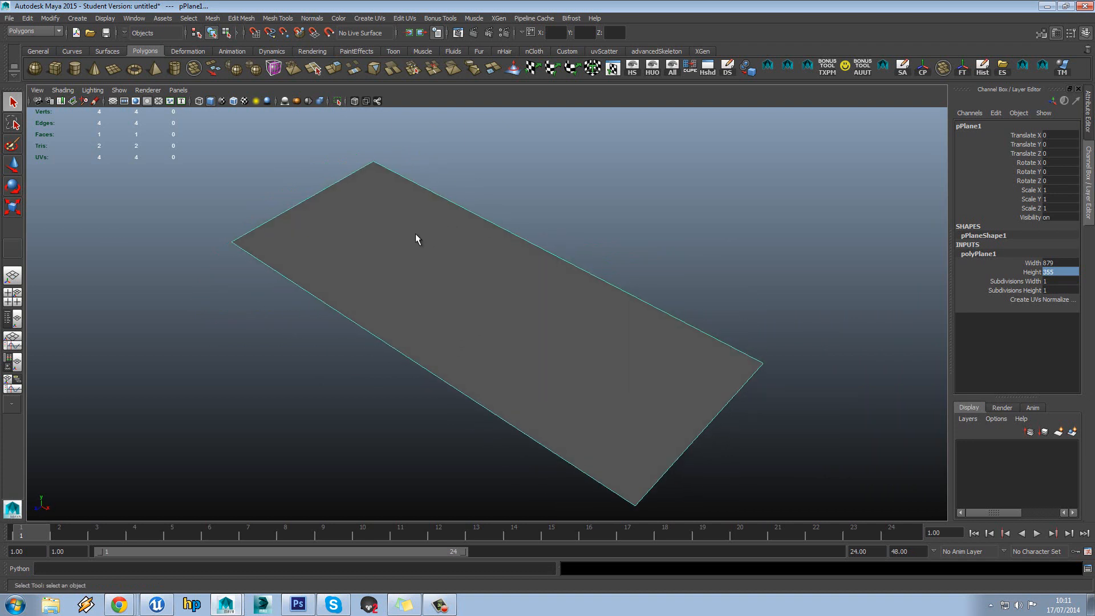
# Assign a new Lambert material to the plane and name it TopPlan
pyautogui.moveTo(416, 238); pyautogui.dragTo(455, 448, button='right')
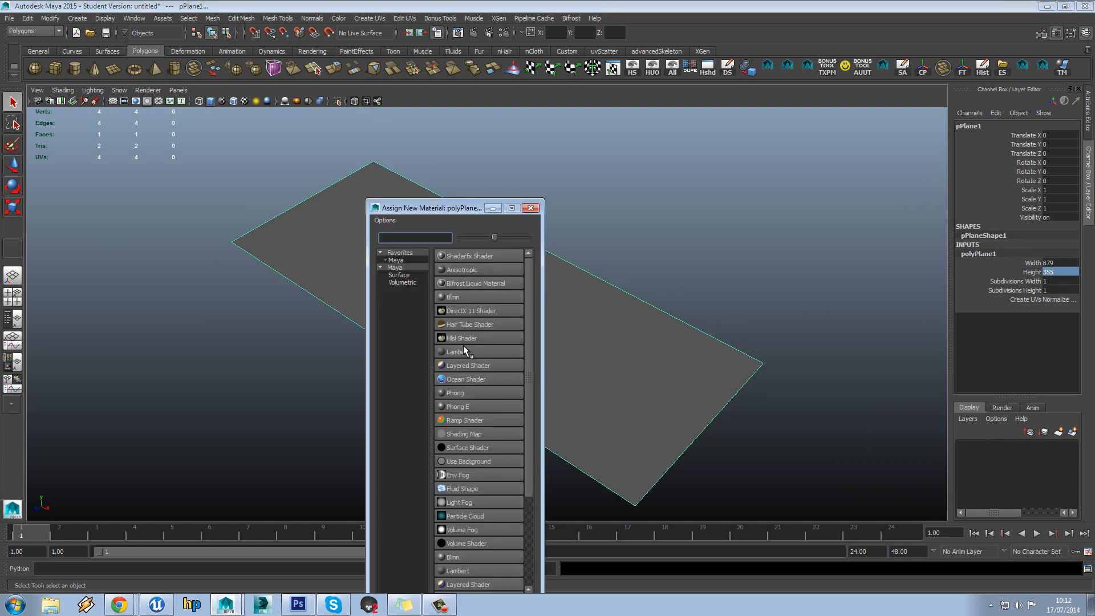
pyautogui.click(463, 351)
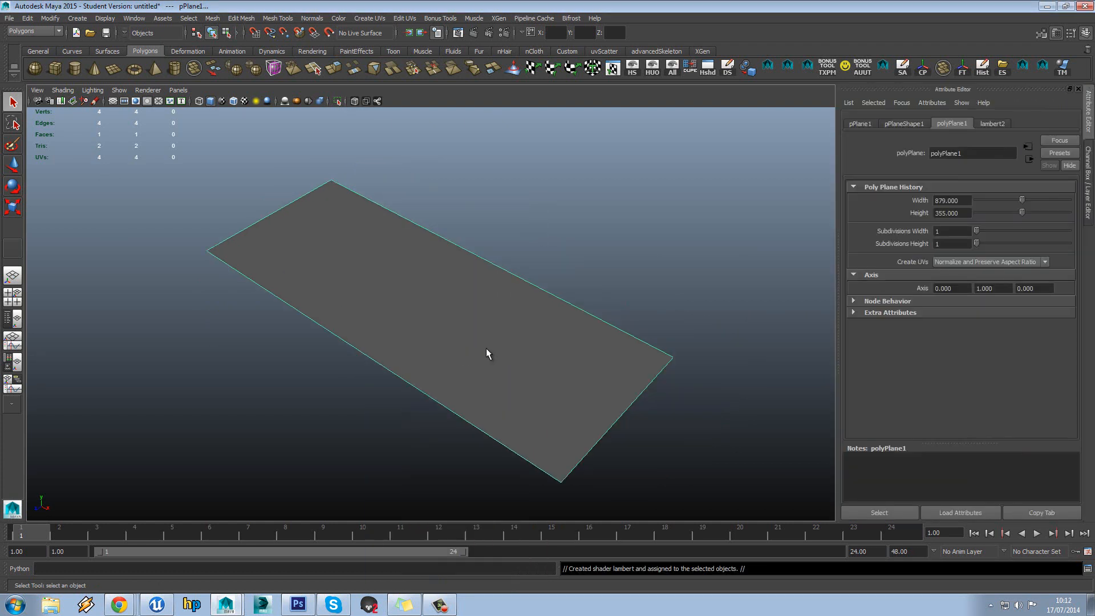
pyautogui.click(982, 127)
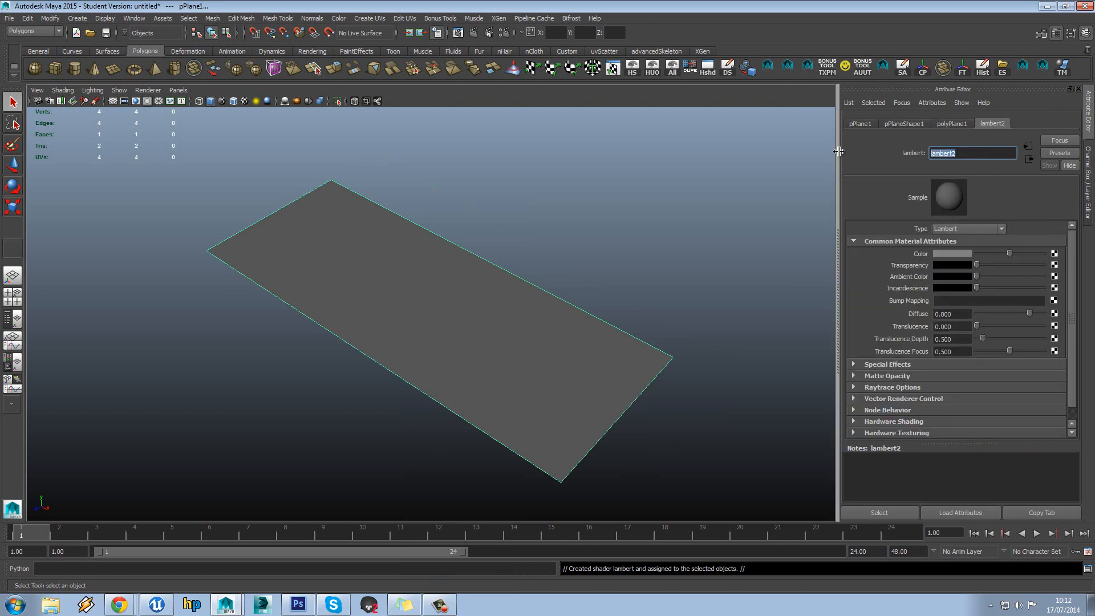
pyautogui.write('Top')
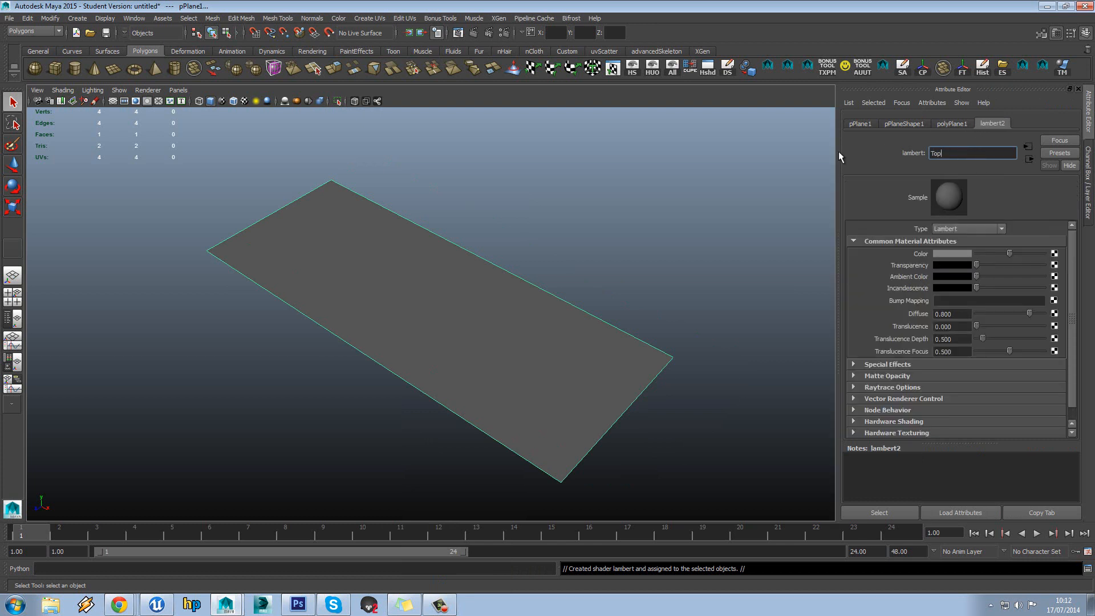
pyautogui.write('Plan')
pyautogui.press('Return')
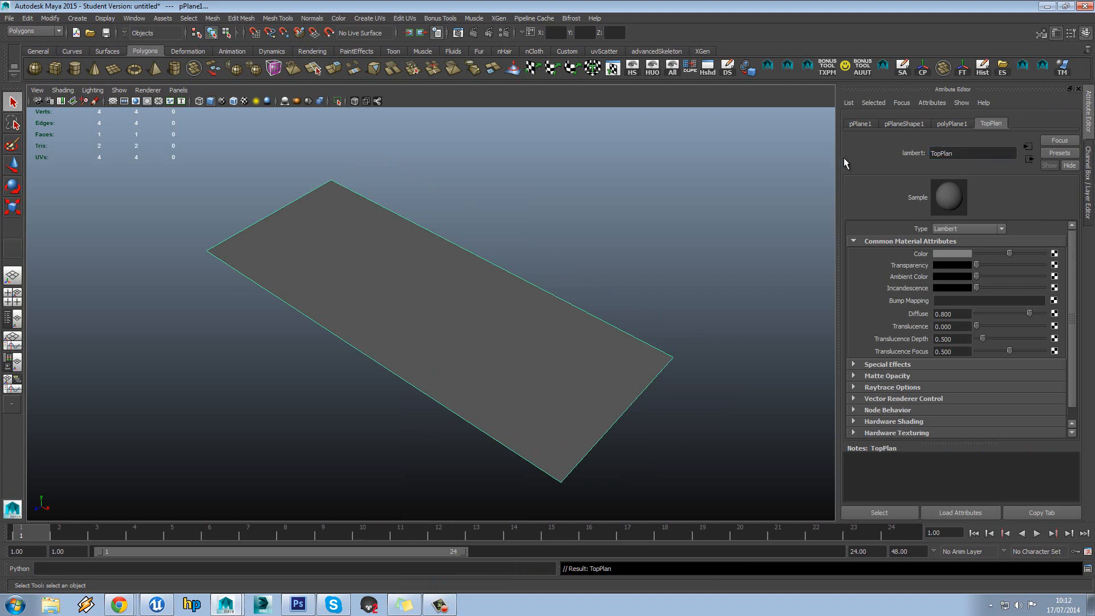
# Map the image file Top.jpg from the Plans folder to the TopPlan material's color and turn on textured display
pyautogui.click(1054, 253)
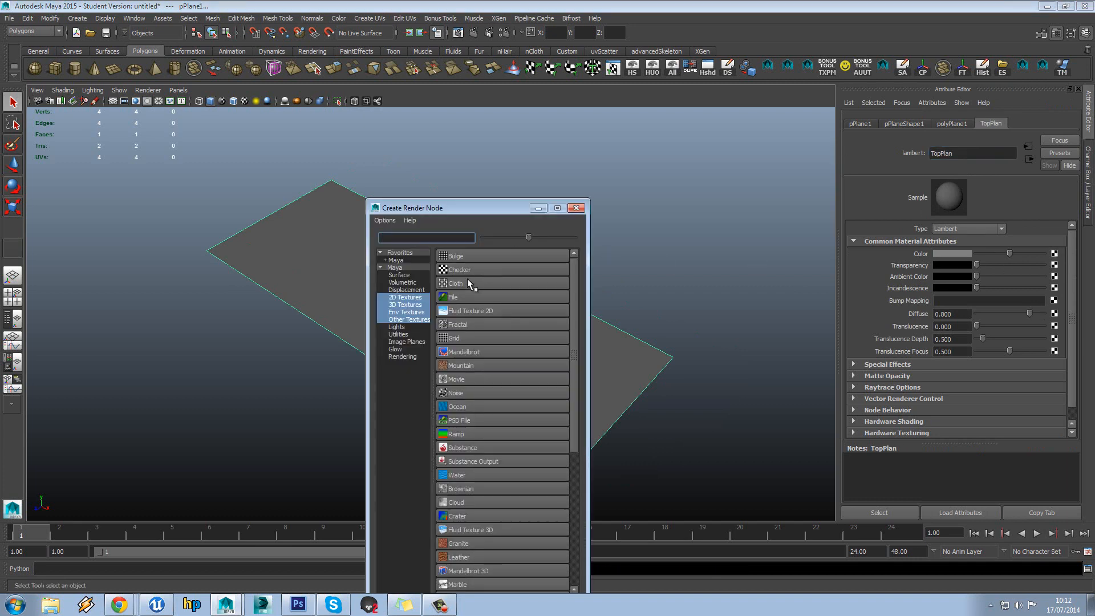
pyautogui.click(460, 293)
pyautogui.click(1060, 285)
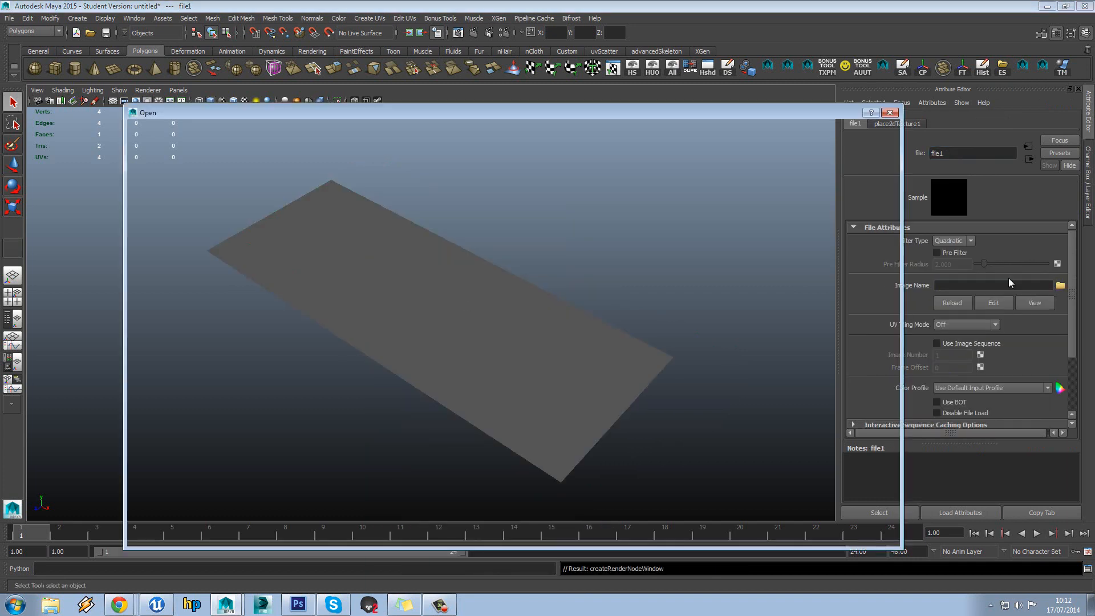
pyautogui.doubleClick(223, 162)
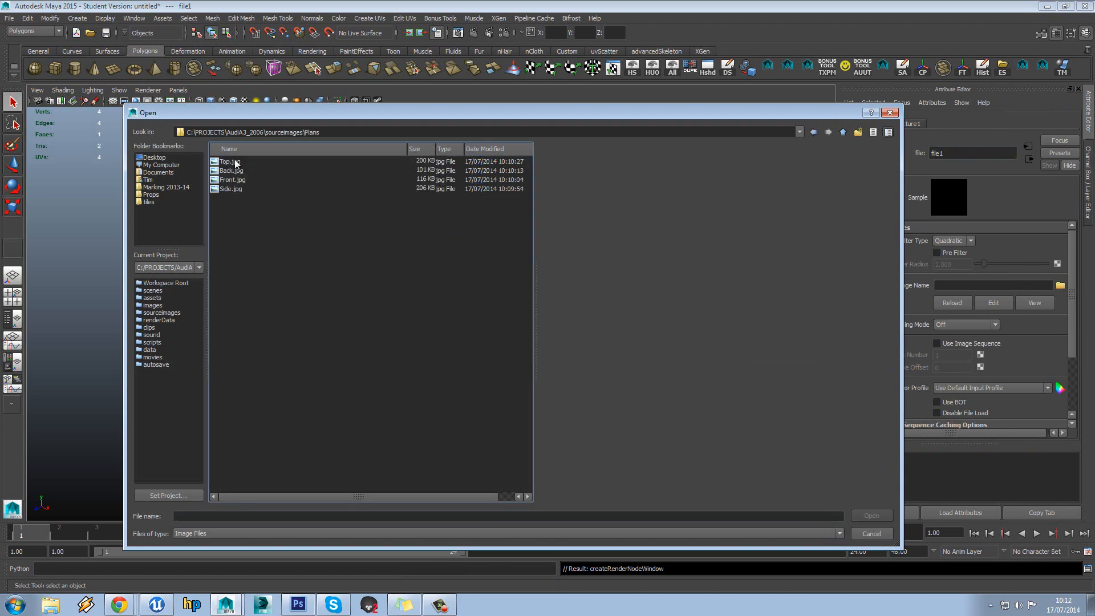
pyautogui.doubleClick(235, 161)
pyautogui.click(242, 100)
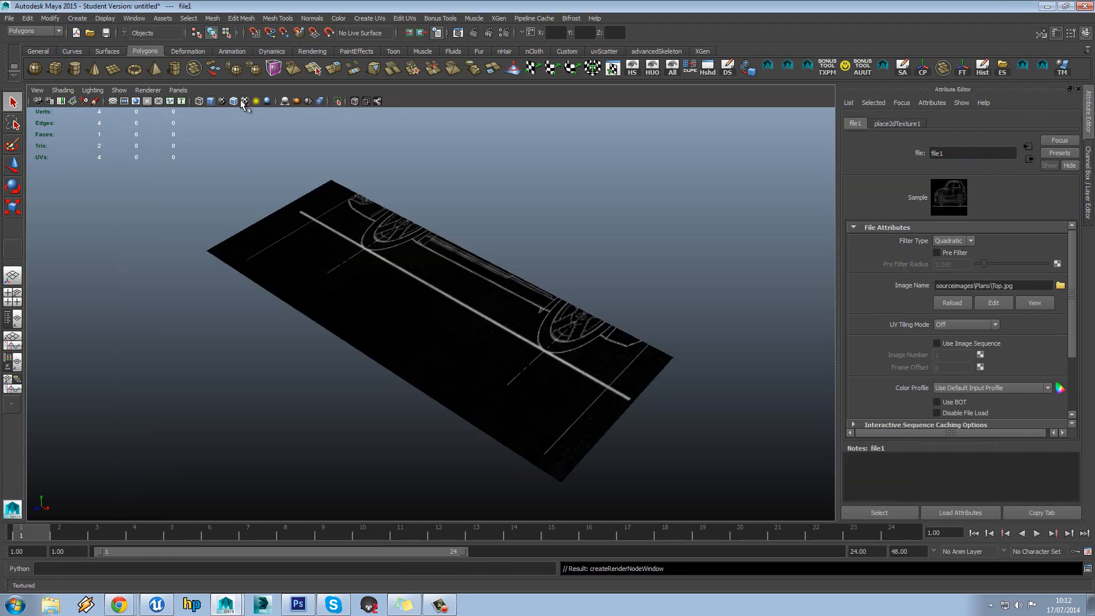
# Inspect the plane's UVs against its image in the UV Texture Editor and check the file texture connected to the color
pyautogui.click(479, 281)
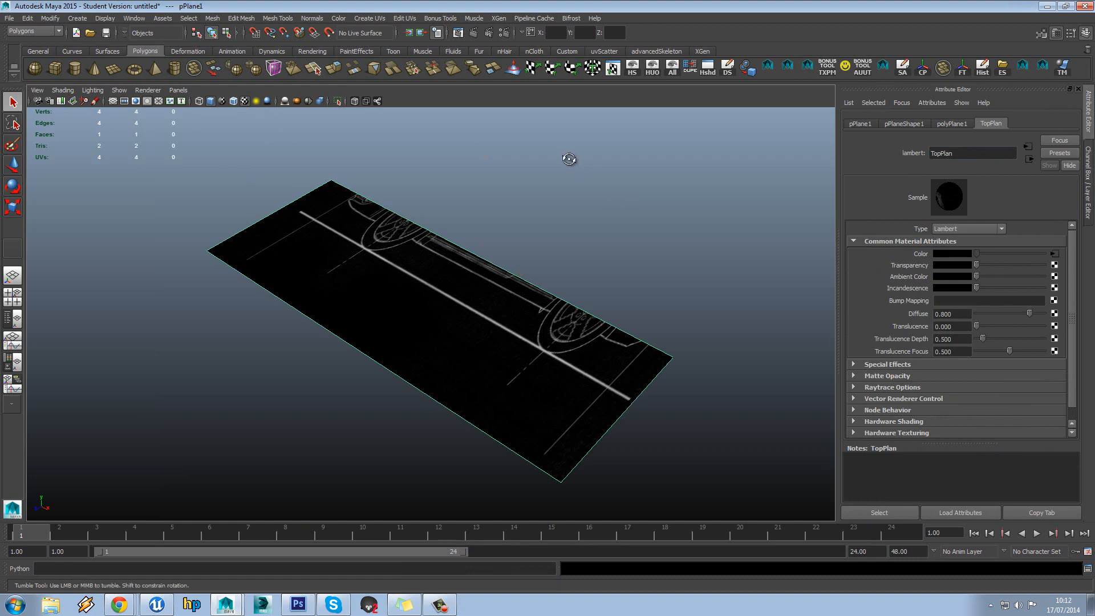
pyautogui.keyDown('alt'); pyautogui.moveTo(569, 162); pyautogui.dragTo(593, 128); pyautogui.keyUp('alt')
pyautogui.click(616, 69)
pyautogui.scroll(-5, 804, 455)
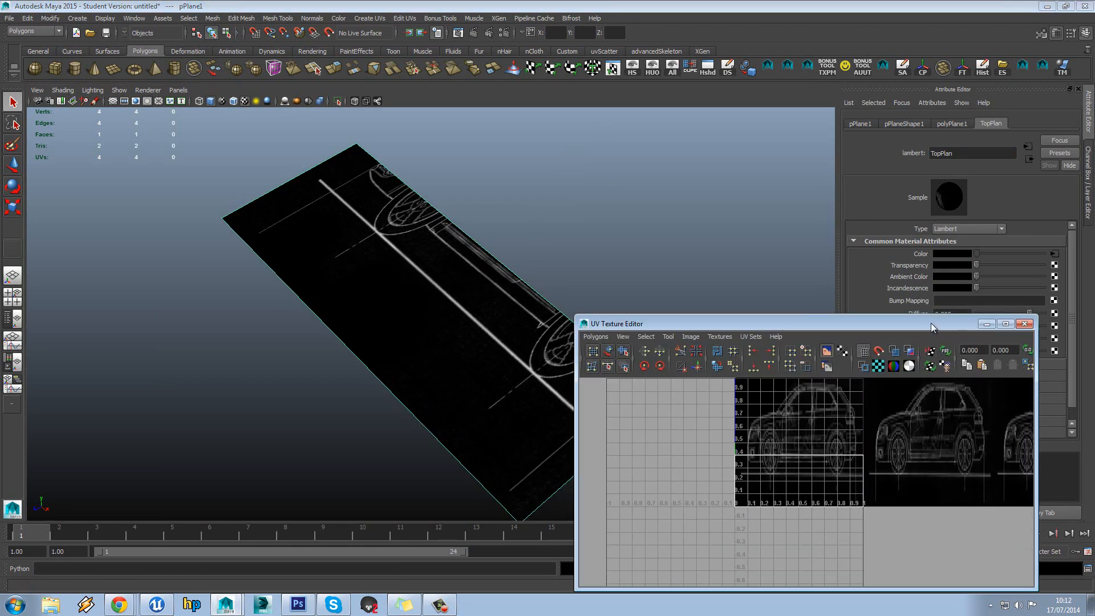
pyautogui.click(1054, 254)
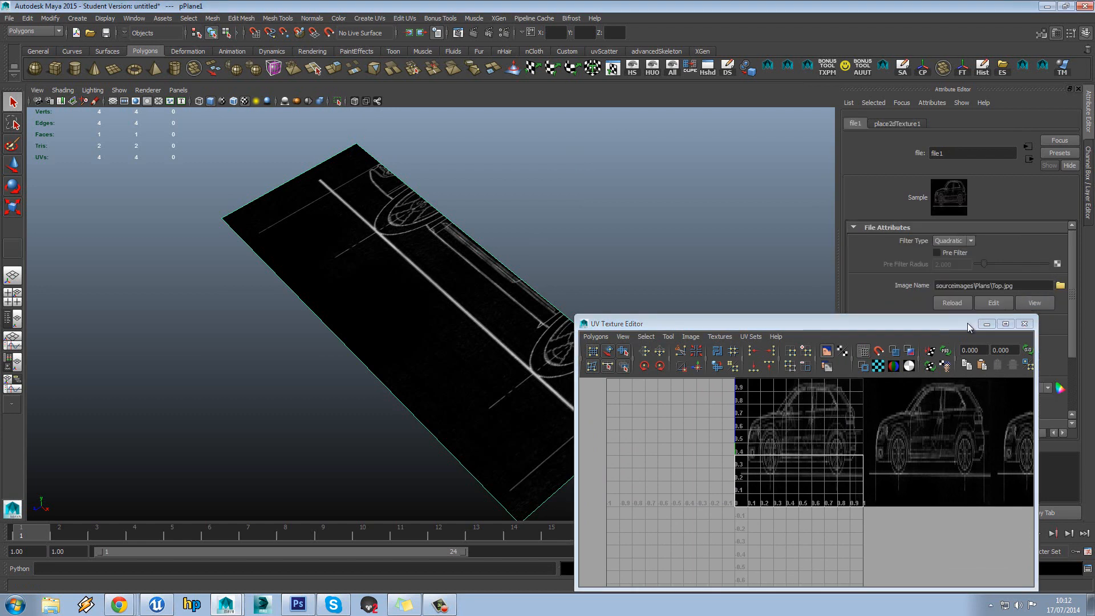
pyautogui.moveTo(966, 324); pyautogui.dragTo(926, 337)
# Switch to Photoshop, dismiss the image size settings and set the top-view drawing to save as JPEG named Top.jpg in the Plans folder
pyautogui.click(302, 605)
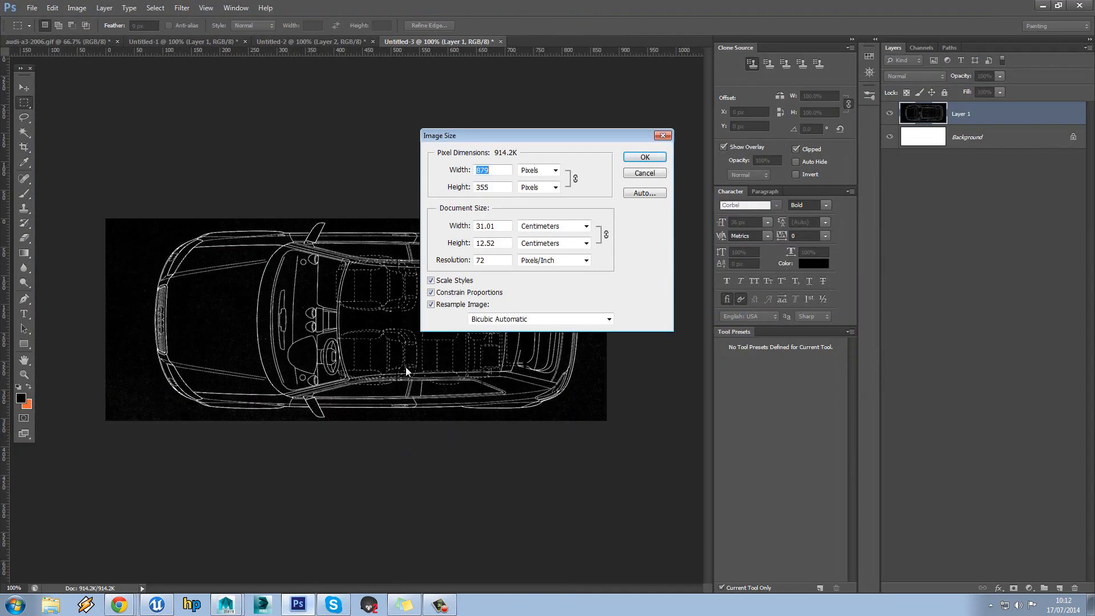
pyautogui.click(654, 173)
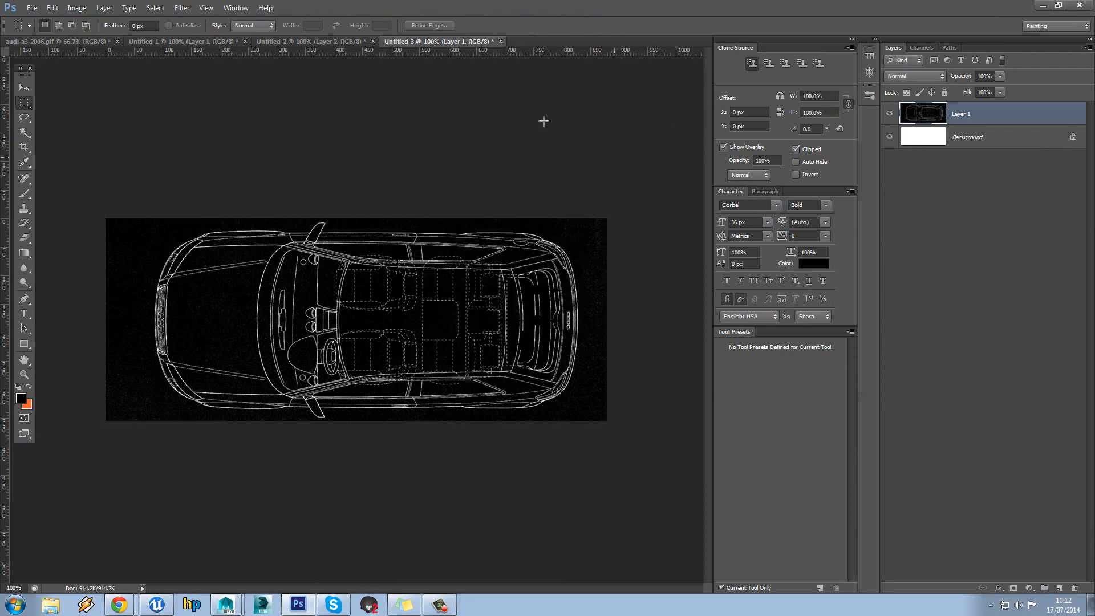
pyautogui.click(32, 8)
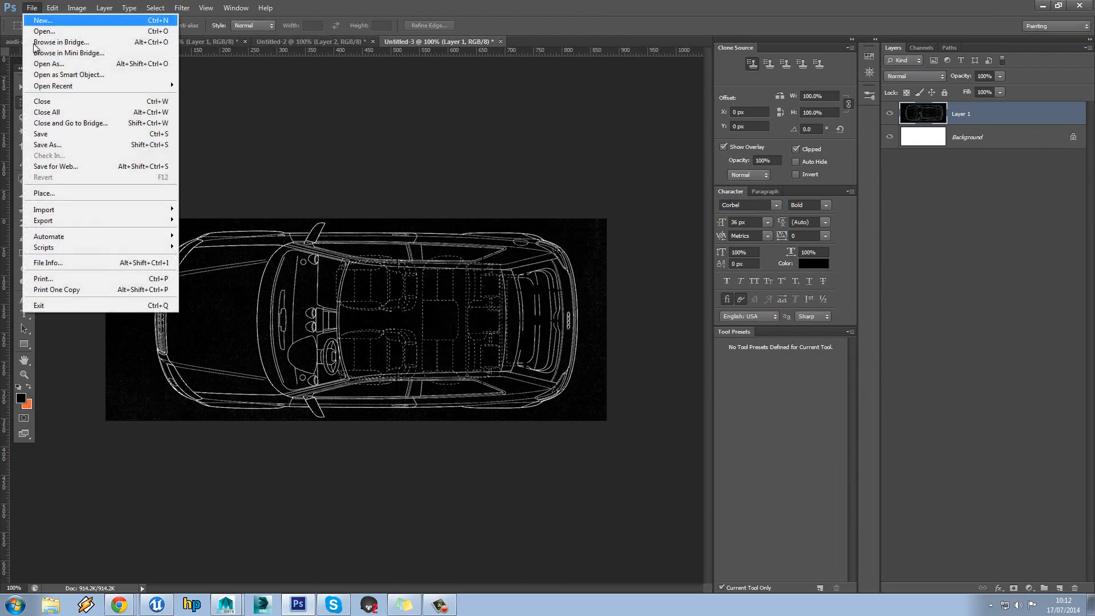
pyautogui.click(74, 140)
pyautogui.click(287, 392)
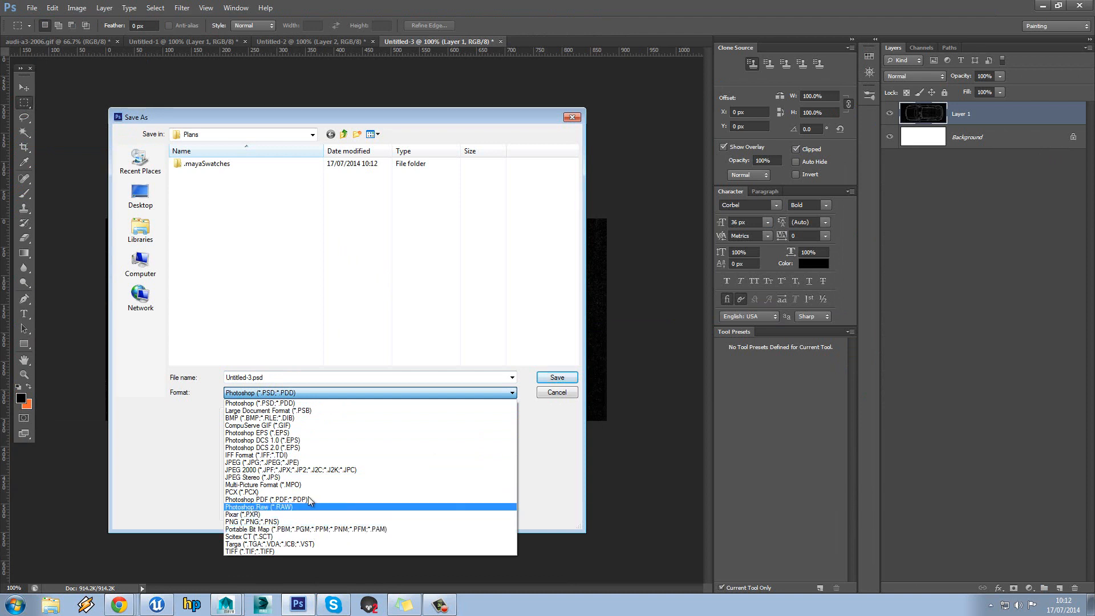
pyautogui.click(307, 463)
pyautogui.click(200, 207)
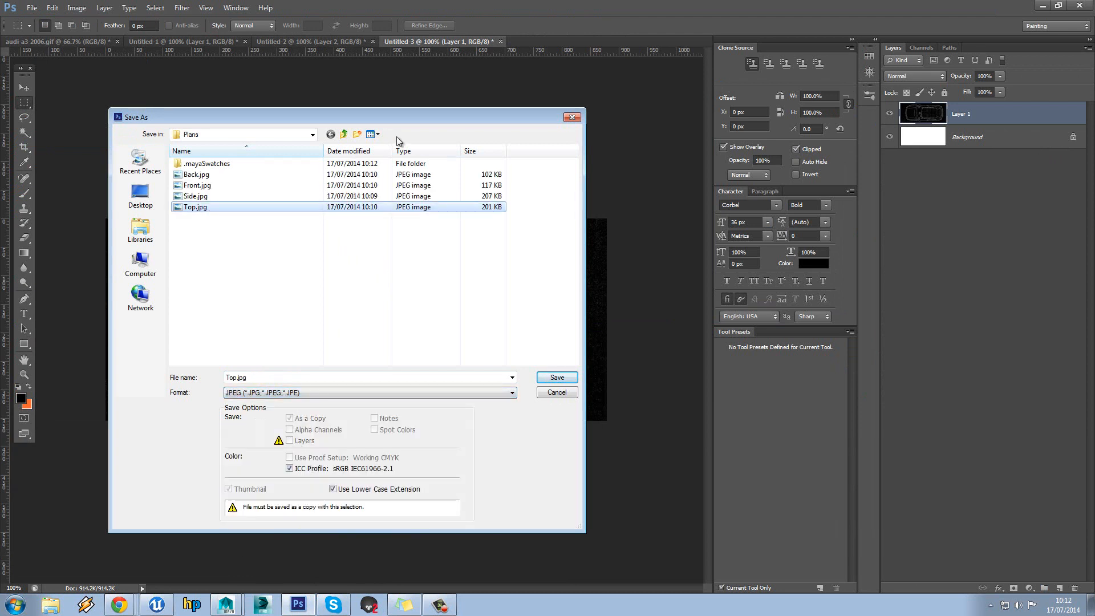
# Show the Plans folder files as larger thumbnails and overwrite Top.jpg with the top-view drawing at maximum JPEG quality 12
pyautogui.click(375, 135)
pyautogui.click(394, 175)
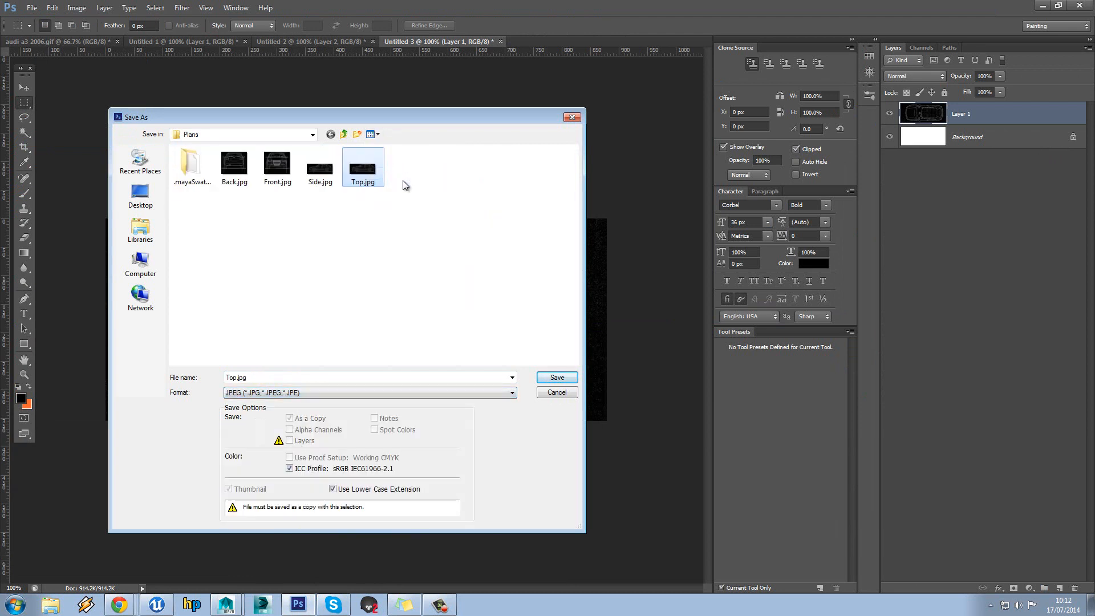
pyautogui.click(377, 136)
pyautogui.click(416, 161)
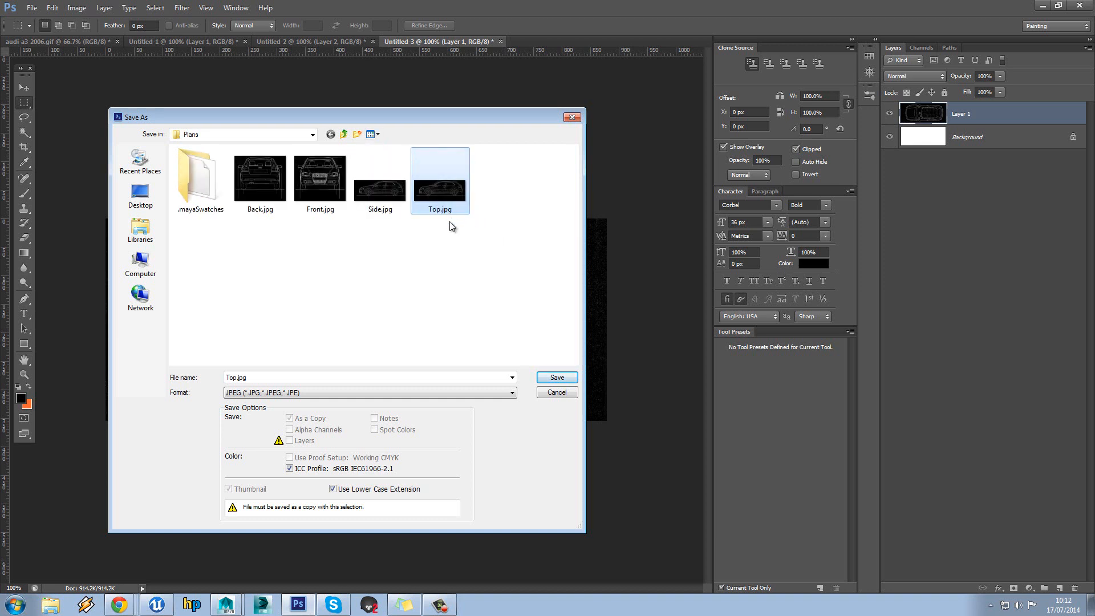
pyautogui.doubleClick(446, 197)
pyautogui.click(521, 228)
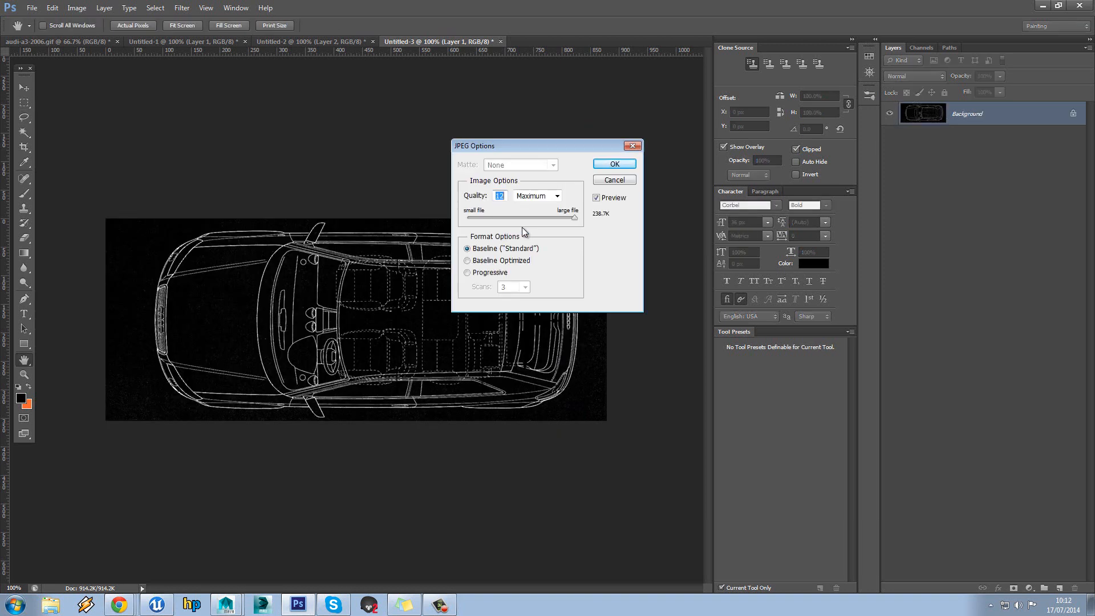
pyautogui.click(613, 164)
# Switch back to Maya and reload Top.jpg in the plane's file texture
pyautogui.moveTo(231, 604)
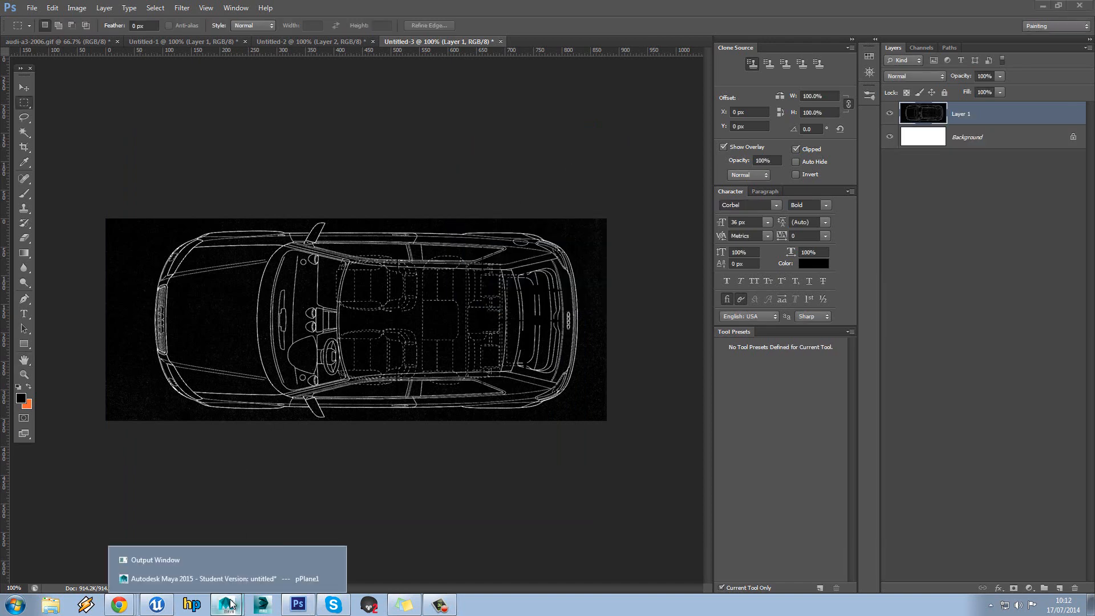
pyautogui.click(239, 580)
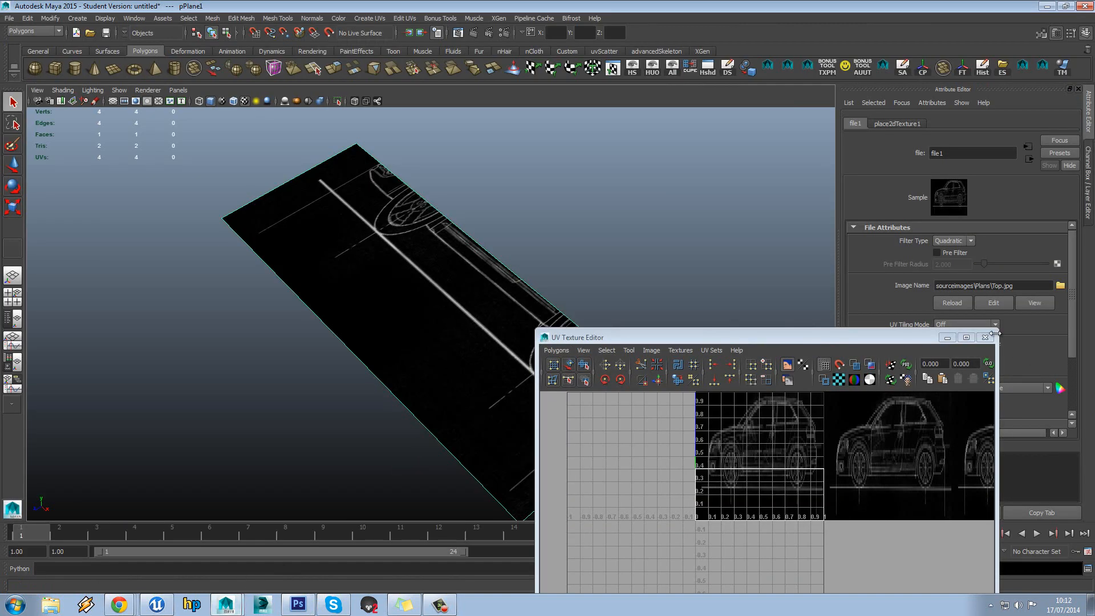
pyautogui.click(967, 303)
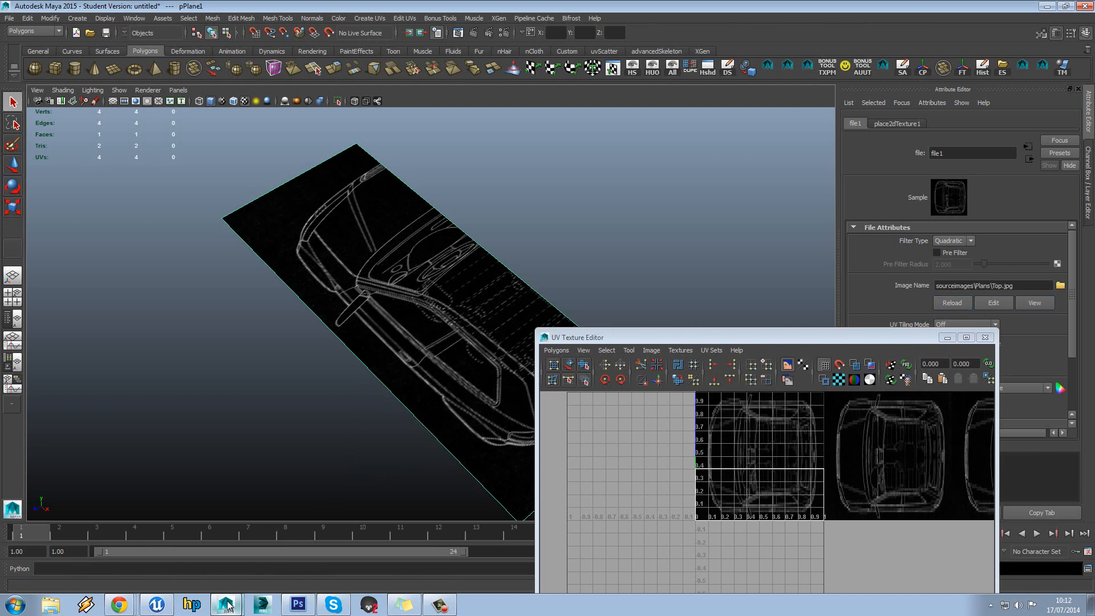
# Switch to Photoshop and check the top-view drawing's pixel width and height, leaving the image size unchanged
pyautogui.click(297, 604)
pyautogui.click(77, 7)
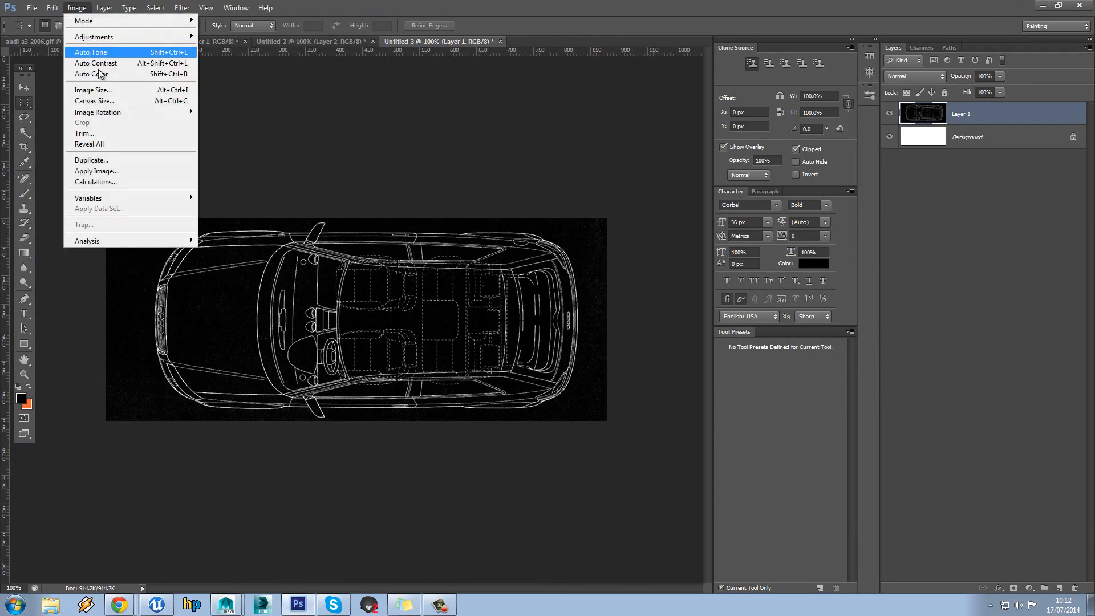
pyautogui.click(103, 89)
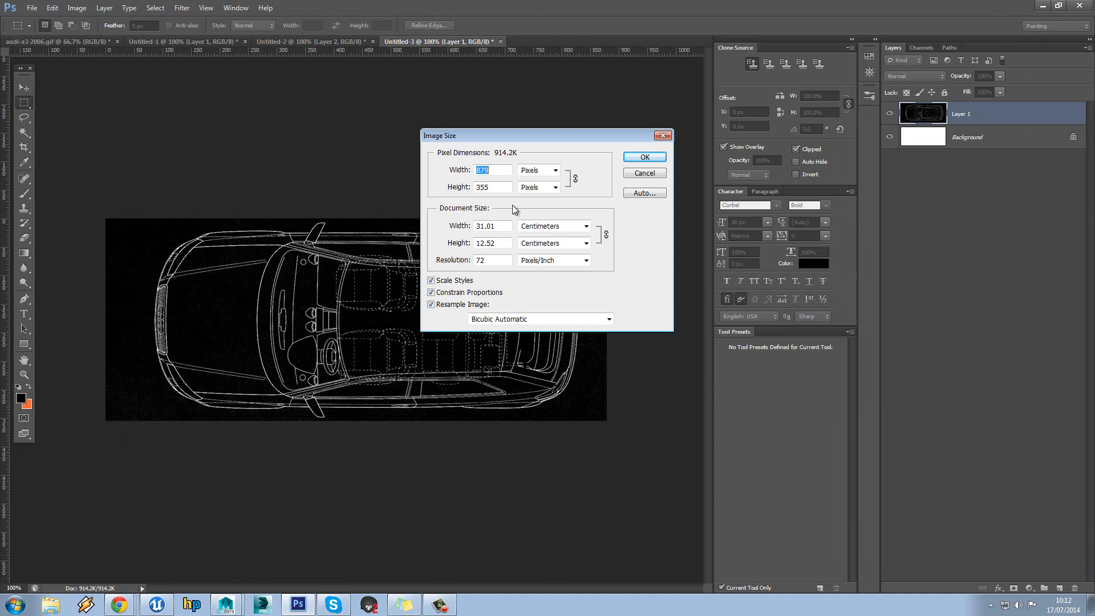
pyautogui.click(660, 172)
# Switch to Maya and stretch the top plane's face UVs to fill the whole 0 to 1 texture space
pyautogui.moveTo(229, 605)
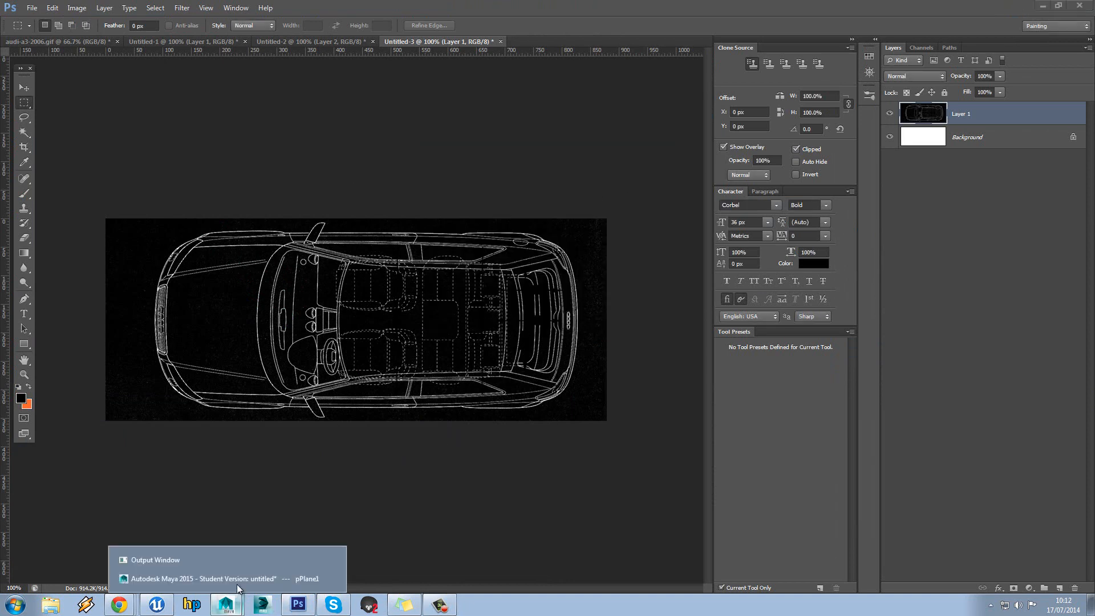
pyautogui.click(160, 578)
pyautogui.moveTo(733, 337); pyautogui.dragTo(714, 249)
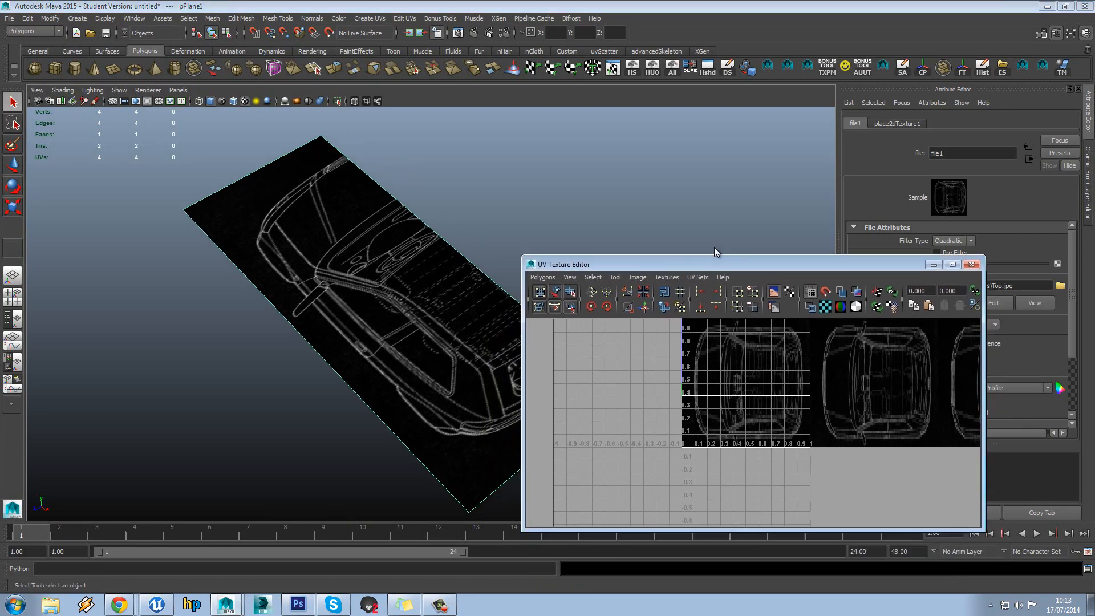
pyautogui.scroll(-2, 721, 392)
pyautogui.moveTo(721, 393); pyautogui.dragTo(728, 401, button='right')
pyautogui.click(728, 401)
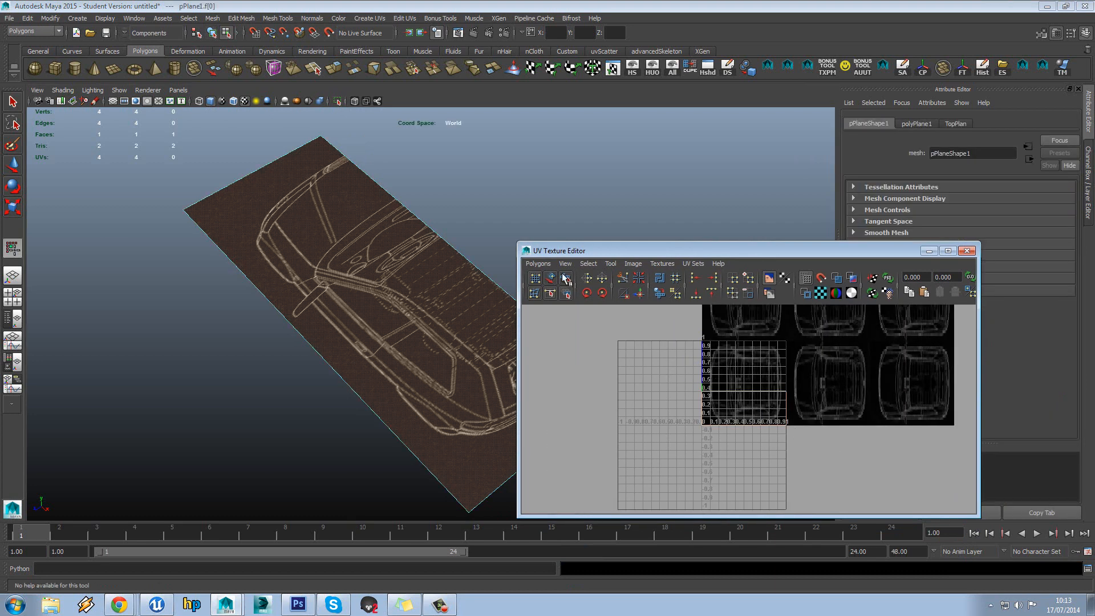
pyautogui.click(538, 263)
pyautogui.click(561, 367)
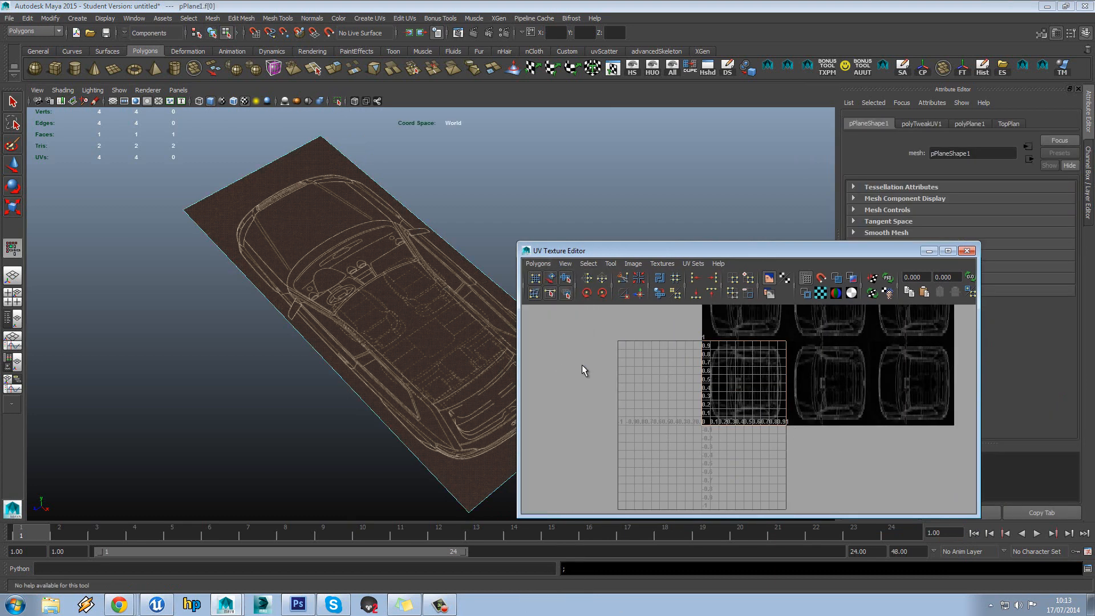
# Return to object mode, close the UV Texture Editor and check the textured top plane in the perspective view
pyautogui.moveTo(353, 262); pyautogui.dragTo(409, 242, button='right')
pyautogui.click(462, 215)
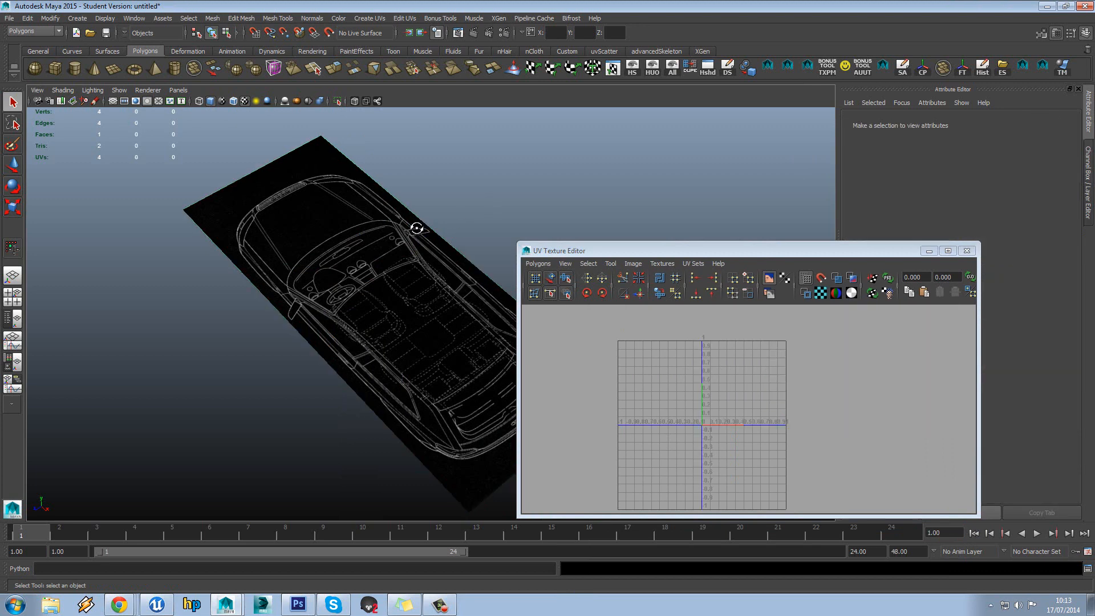
pyautogui.keyDown('alt'); pyautogui.moveTo(415, 224); pyautogui.dragTo(408, 340); pyautogui.keyUp('alt')
pyautogui.scroll(-5, 408, 340)
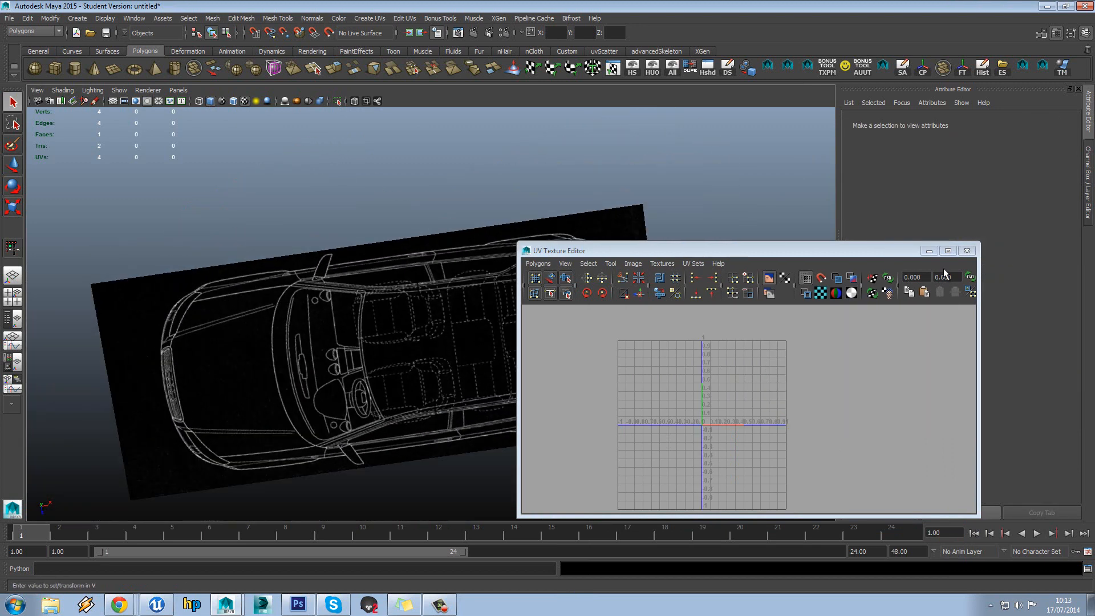
pyautogui.click(966, 250)
pyautogui.keyDown('alt'); pyautogui.moveTo(807, 299); pyautogui.dragTo(481, 313); pyautogui.keyUp('alt')
pyautogui.click(481, 313)
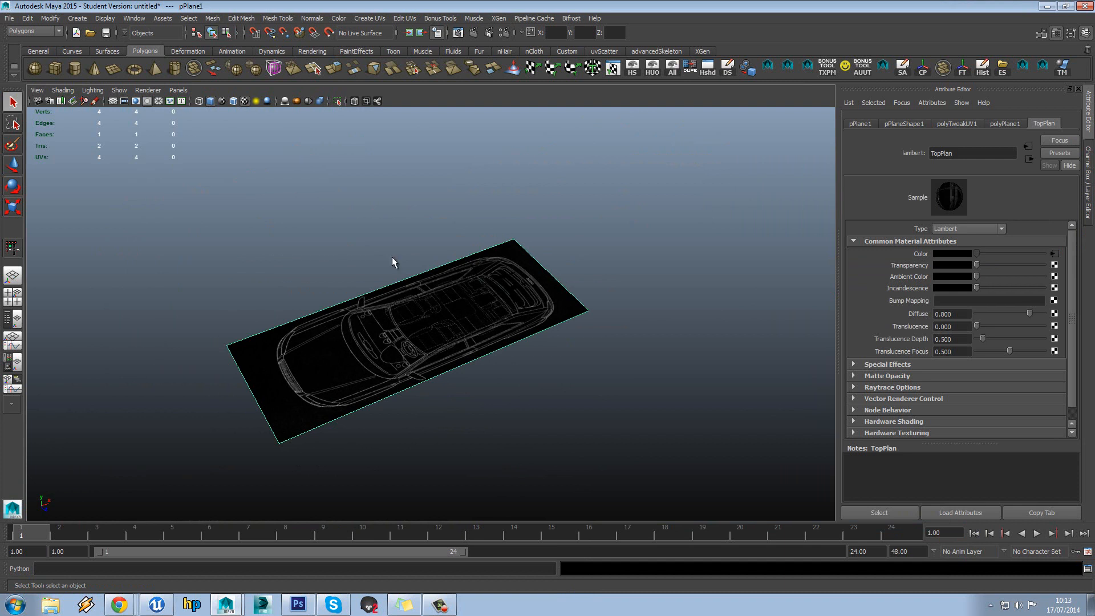
# Create a second polygon plane and set its width and height subdivisions to 1
pyautogui.click(112, 69)
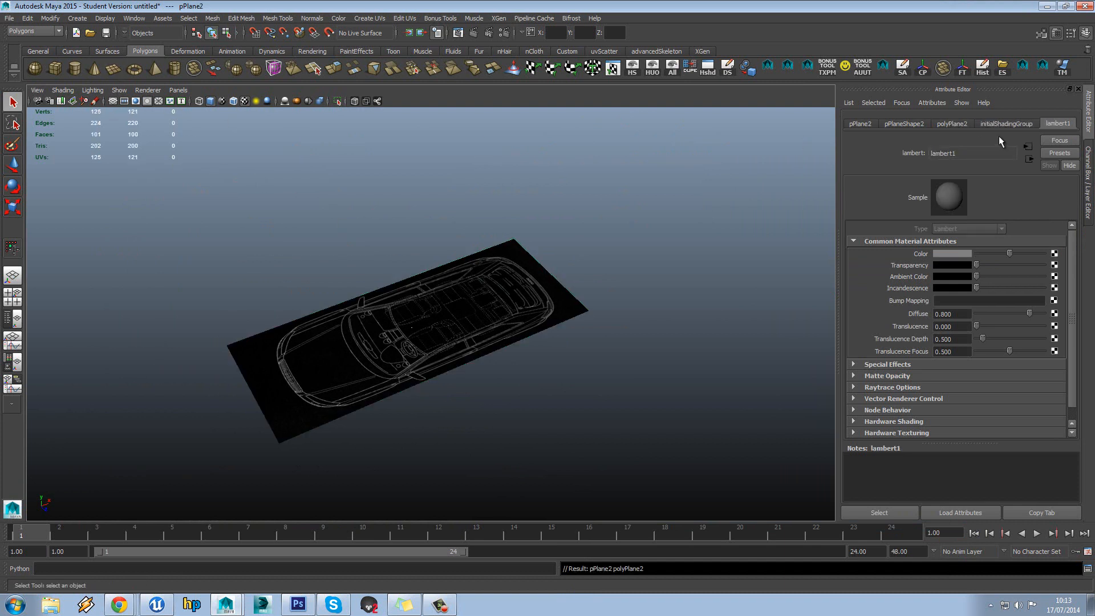
pyautogui.click(951, 123)
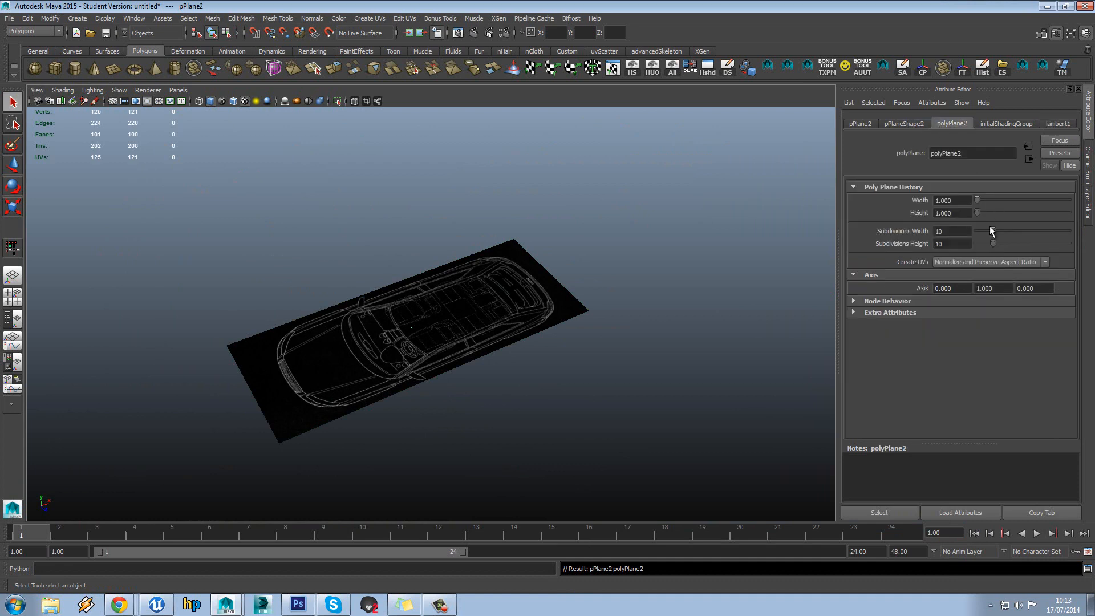
pyautogui.moveTo(991, 230); pyautogui.dragTo(976, 231)
# Switch to Photoshop and check the pixel dimensions of the side-view drawing
pyautogui.click(298, 603)
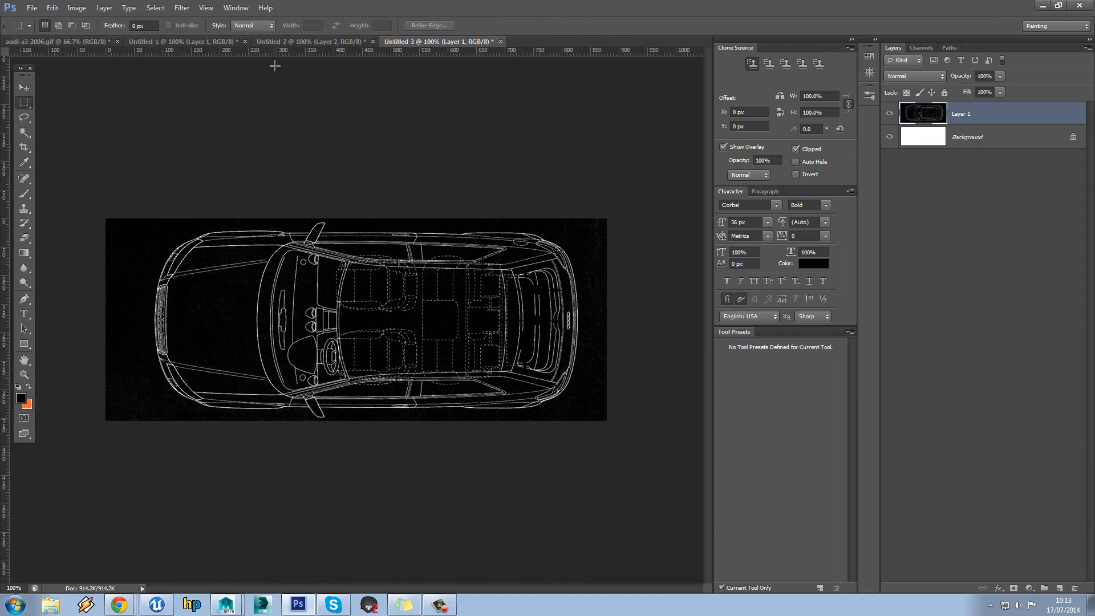
pyautogui.click(291, 43)
pyautogui.click(203, 45)
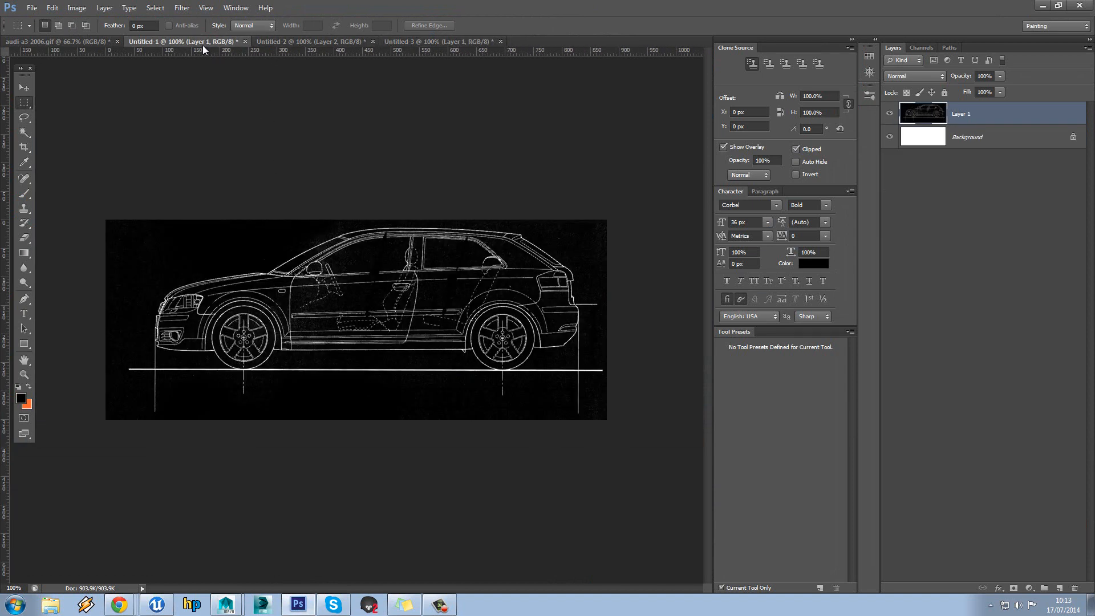
pyautogui.click(69, 9)
pyautogui.click(106, 84)
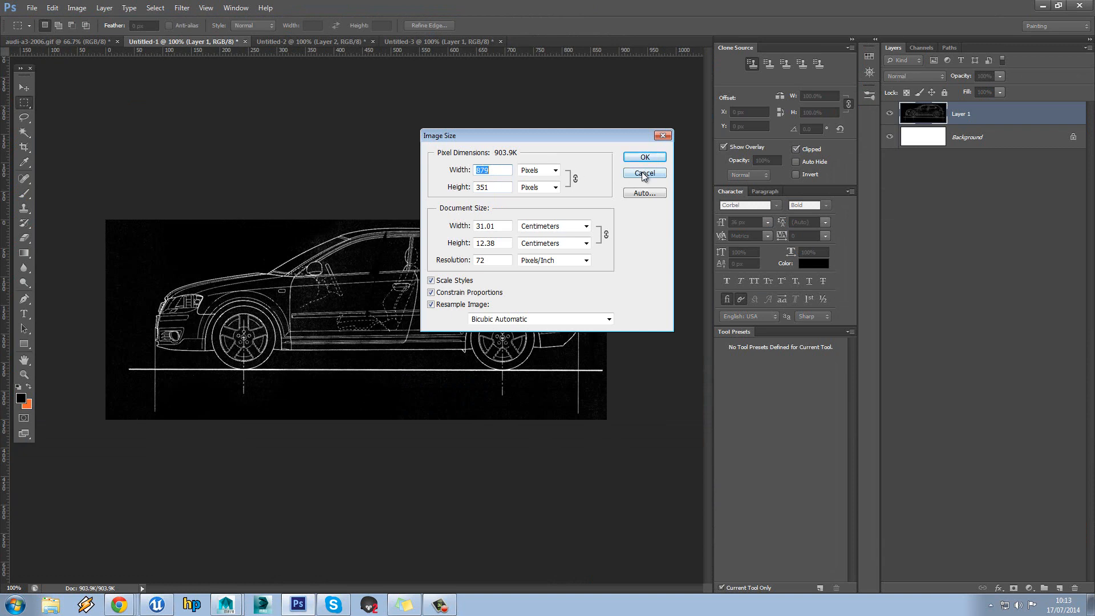
# Switch back to Maya and set the new plane's width to 879 and height to 351
pyautogui.moveTo(226, 604)
pyautogui.click(233, 569)
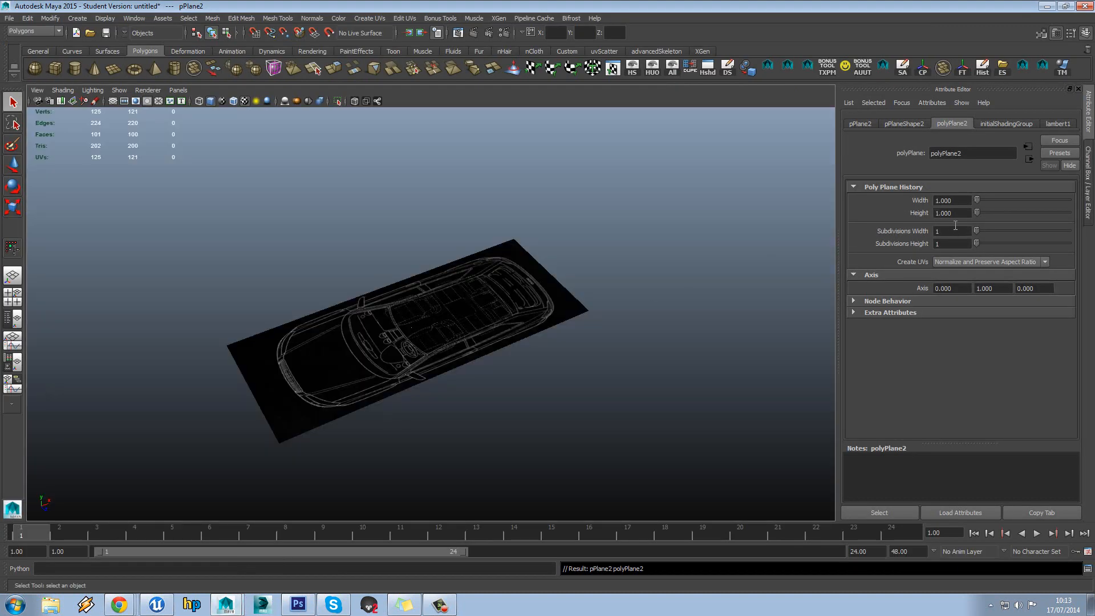
pyautogui.click(951, 200)
pyautogui.write('879')
pyautogui.press('Tab')
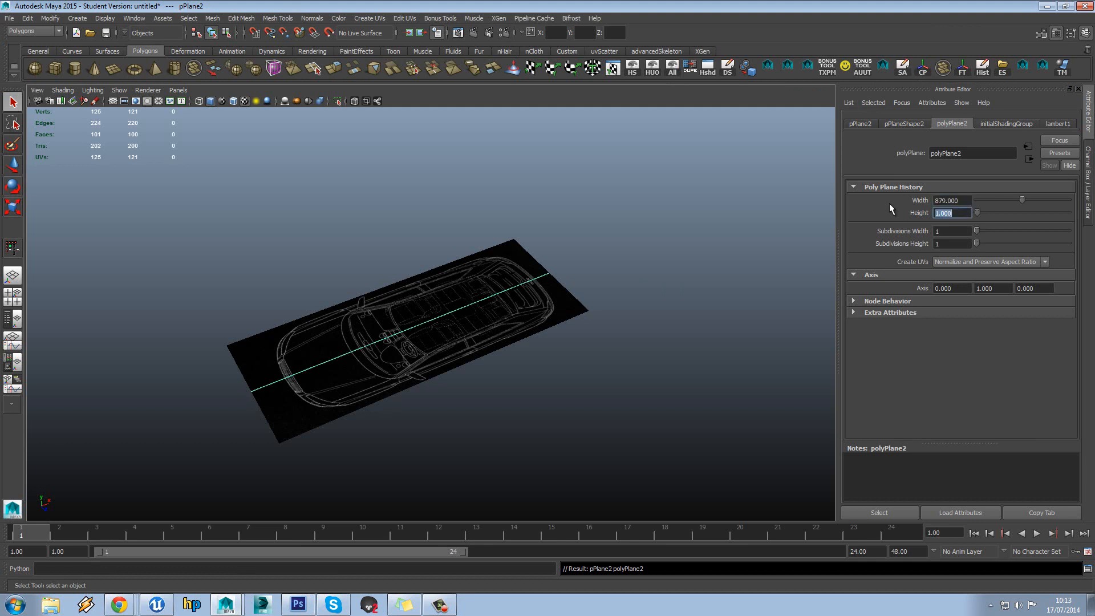
pyautogui.write('351')
pyautogui.press('Return')
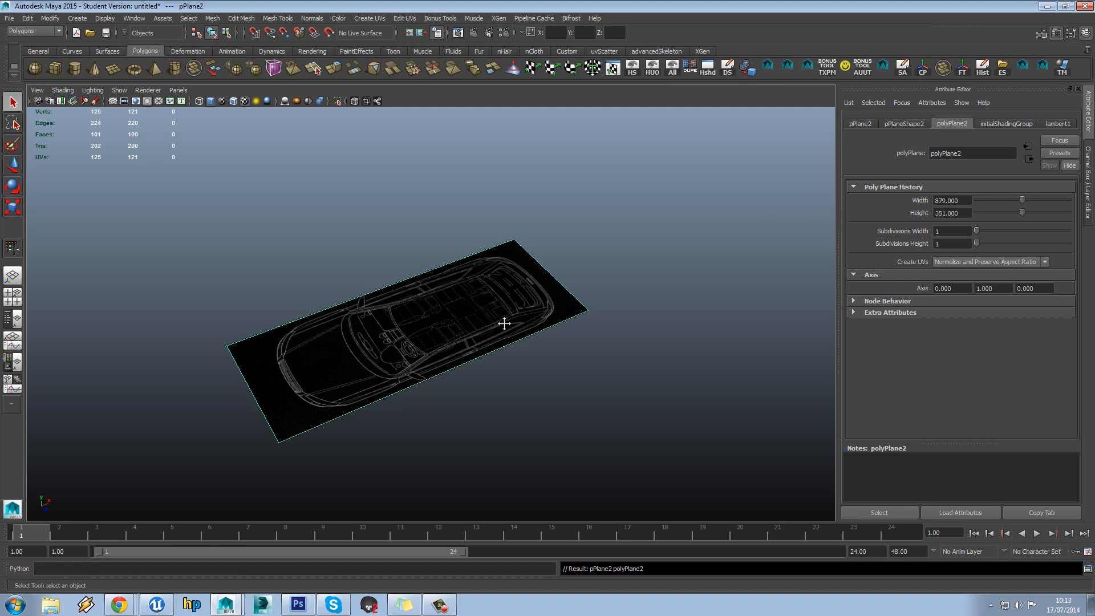
# Rotate the new plane upright, then move it back and up so it stands along the top plan's long rear edge
pyautogui.press('e')
pyautogui.moveTo(420, 295); pyautogui.dragTo(377, 260)
pyautogui.press('w')
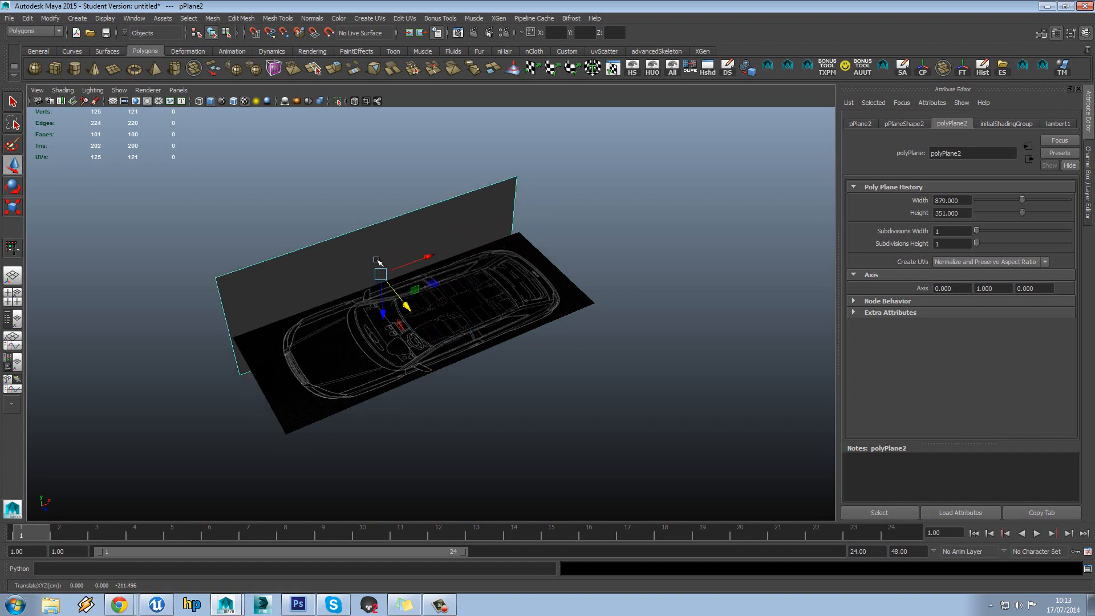
pyautogui.keyDown('alt'); pyautogui.moveTo(385, 314); pyautogui.dragTo(428, 274); pyautogui.keyUp('alt')
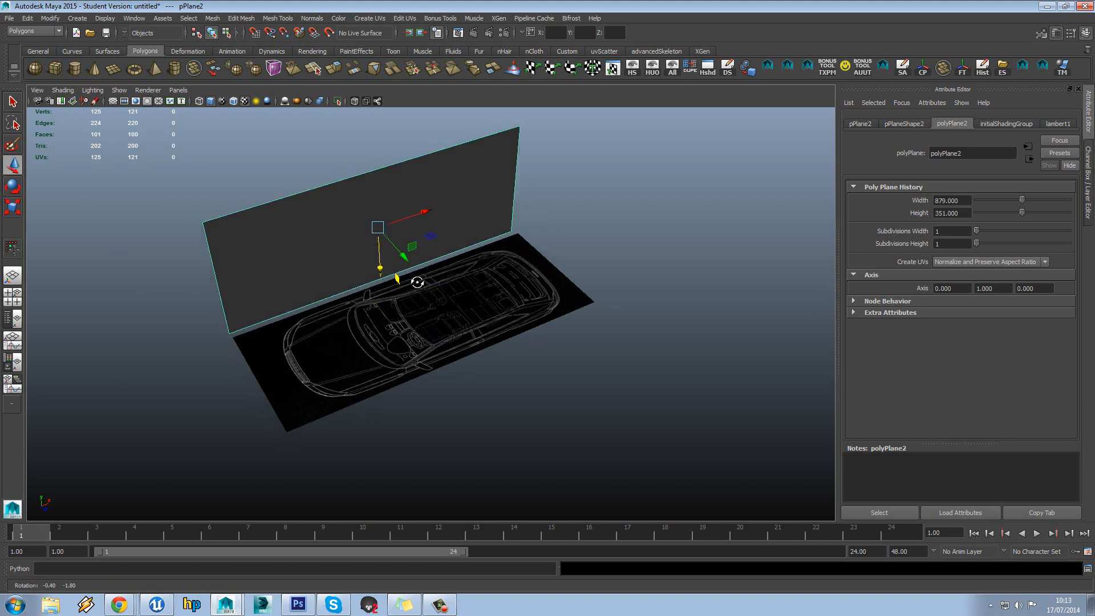
pyautogui.scroll(4, 606, 259)
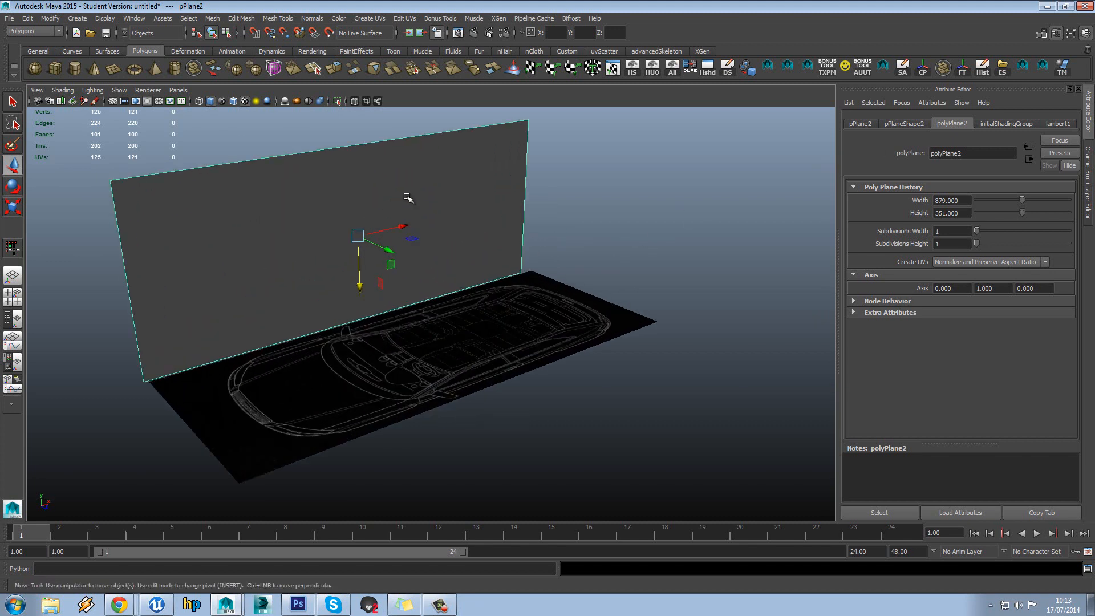
# Assign a new Lambert material to the upright side plane and use Side.jpg as its colour file texture
pyautogui.moveTo(407, 198); pyautogui.dragTo(438, 412, button='right')
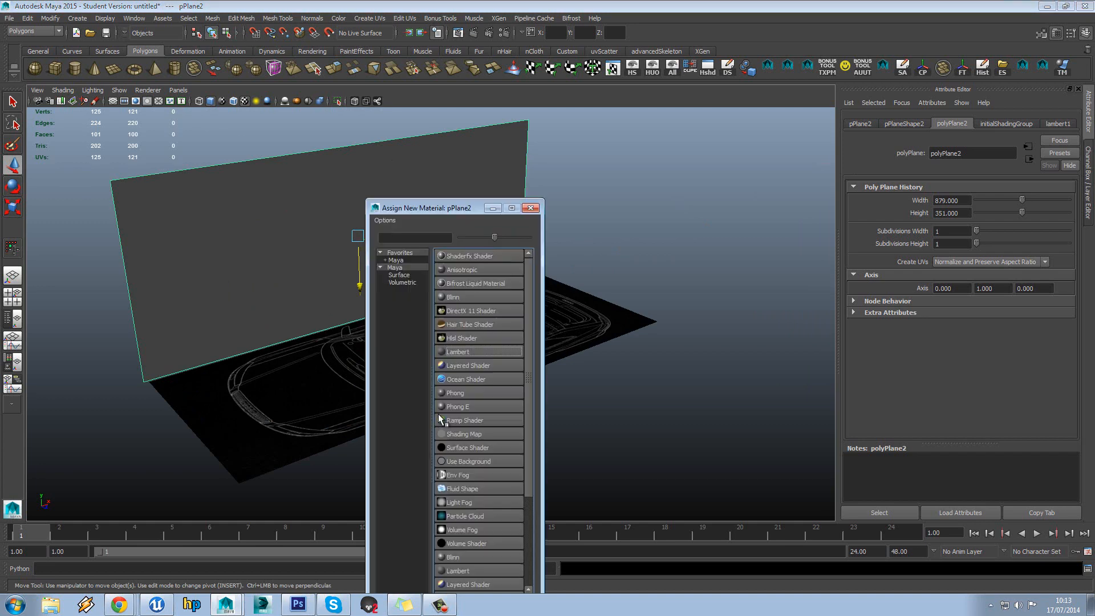
pyautogui.click(461, 349)
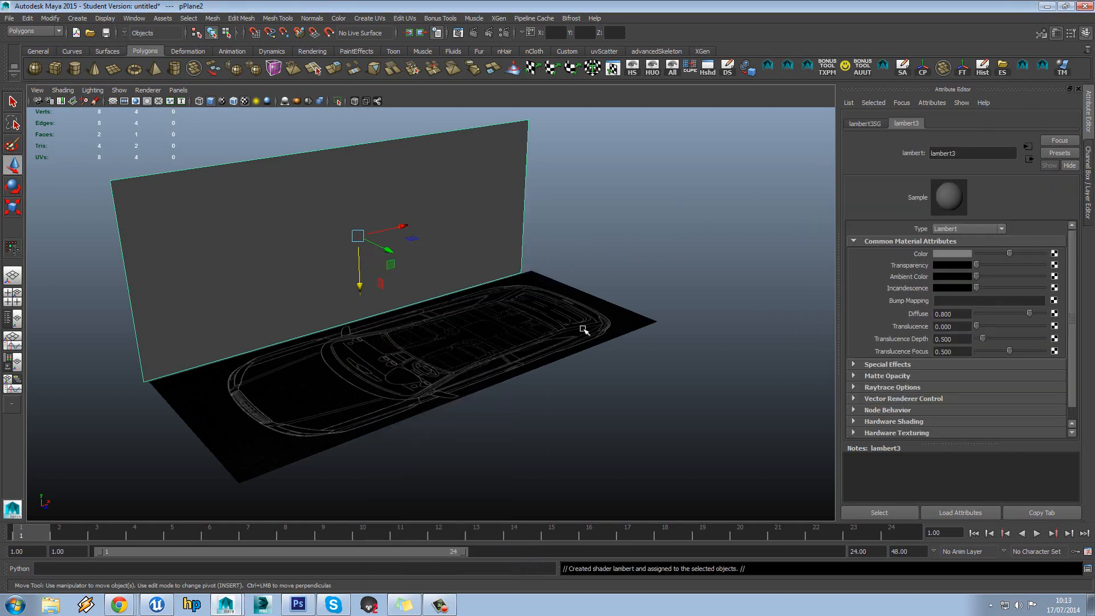
pyautogui.click(1054, 254)
pyautogui.click(471, 297)
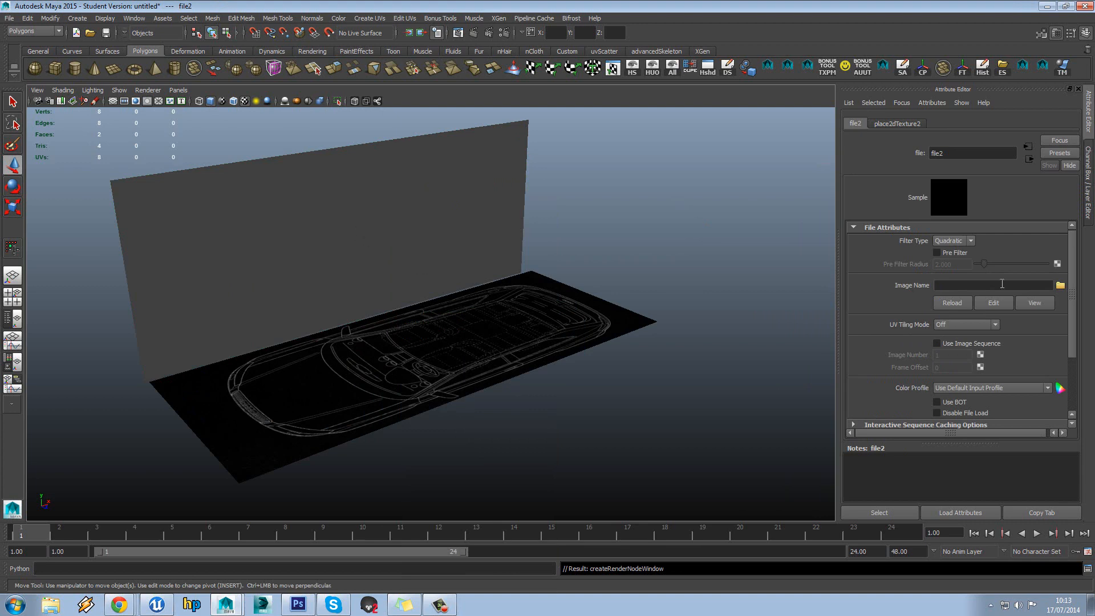
pyautogui.click(1059, 284)
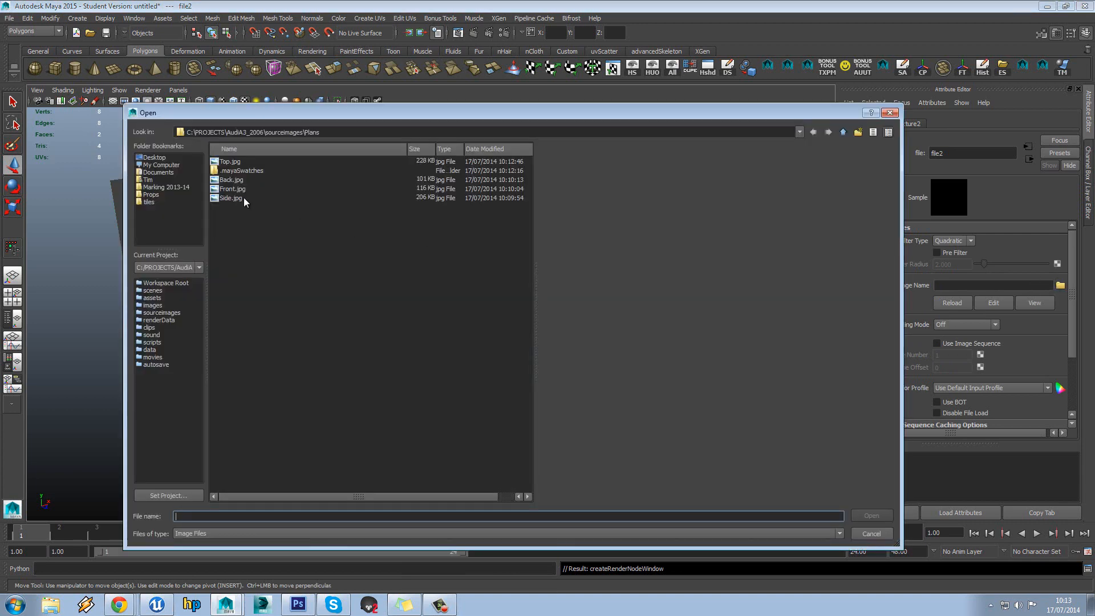
pyautogui.doubleClick(231, 198)
# Unitize the side plane's UVs in the UV Texture Editor so the whole side drawing fills it, then return to object mode
pyautogui.click(371, 204)
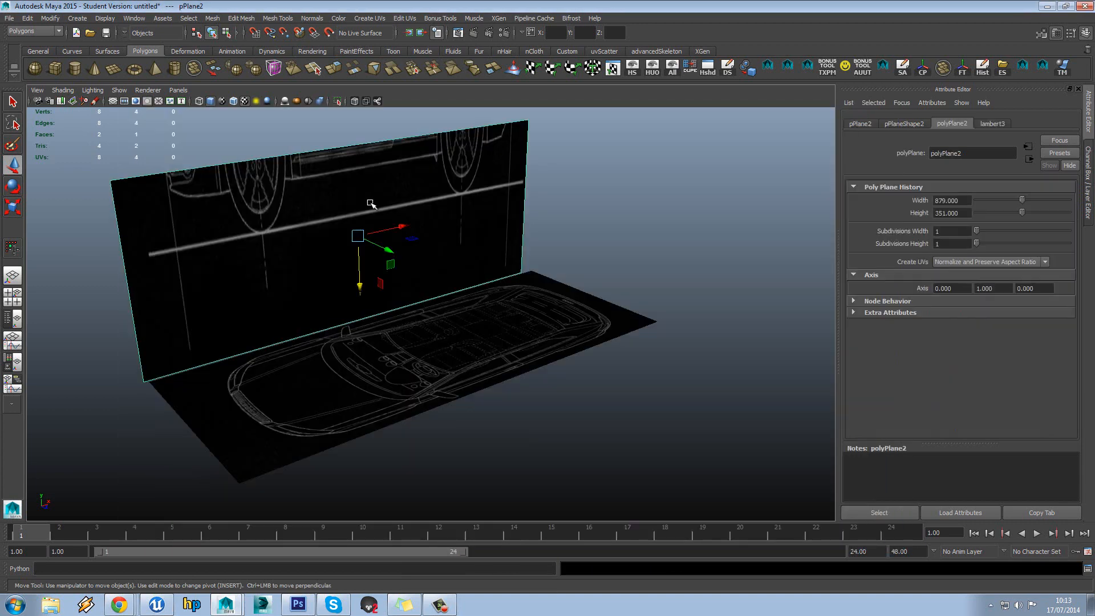
pyautogui.click(594, 71)
pyautogui.moveTo(736, 395); pyautogui.dragTo(739, 412, button='right')
pyautogui.click(738, 411)
pyautogui.click(538, 264)
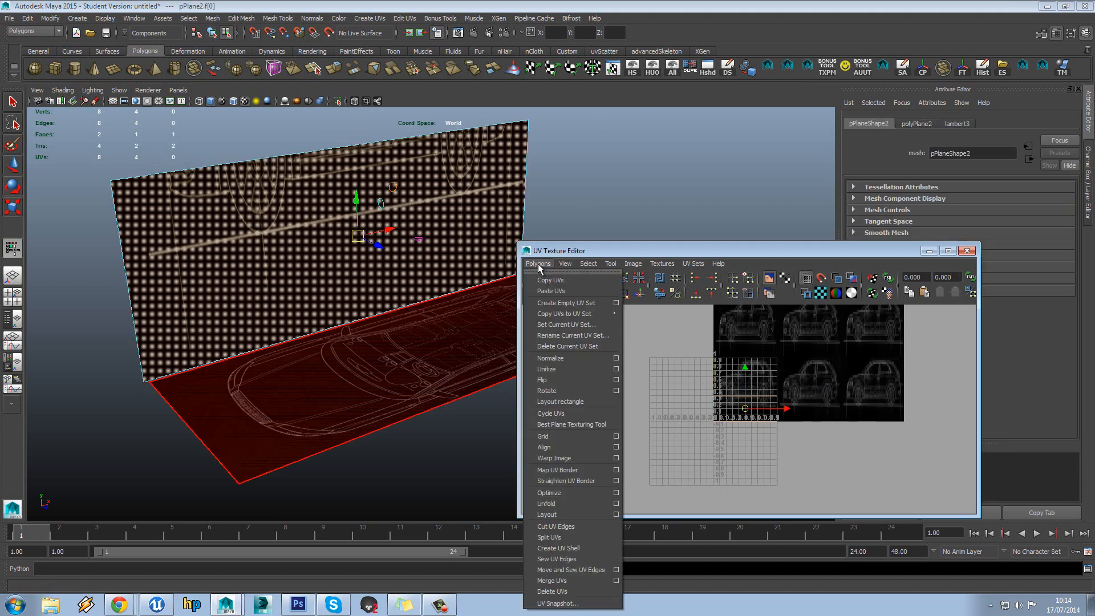
pyautogui.click(579, 370)
pyautogui.click(967, 250)
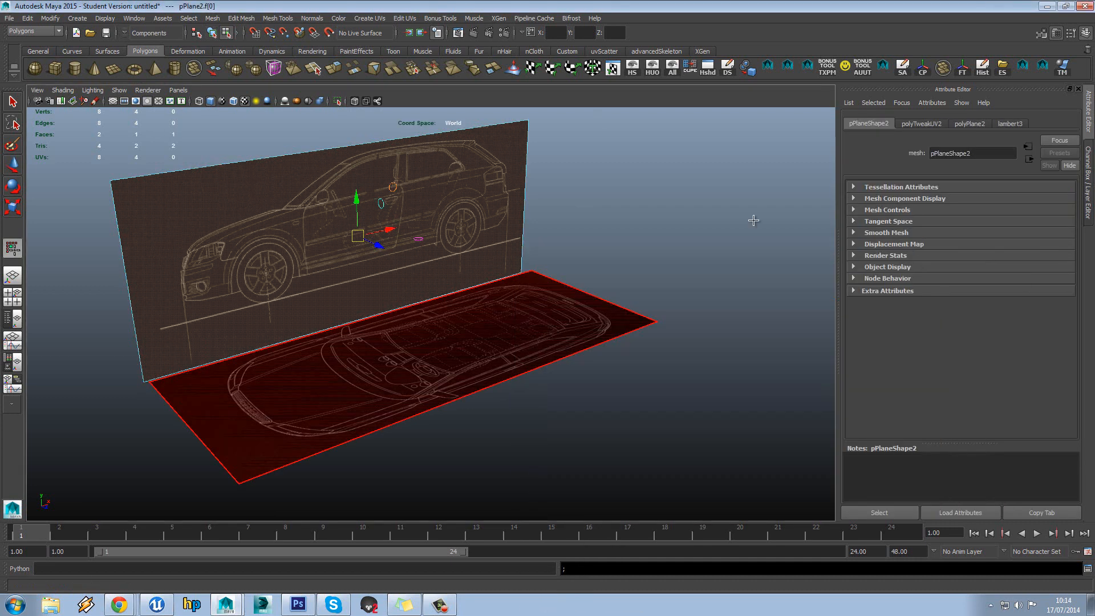
pyautogui.click(753, 220)
pyautogui.moveTo(446, 205); pyautogui.dragTo(484, 192, button='right')
pyautogui.click(668, 228)
# Try moving the side plane downward relative to the top plan, then undo the move
pyautogui.scroll(-3, 702, 232)
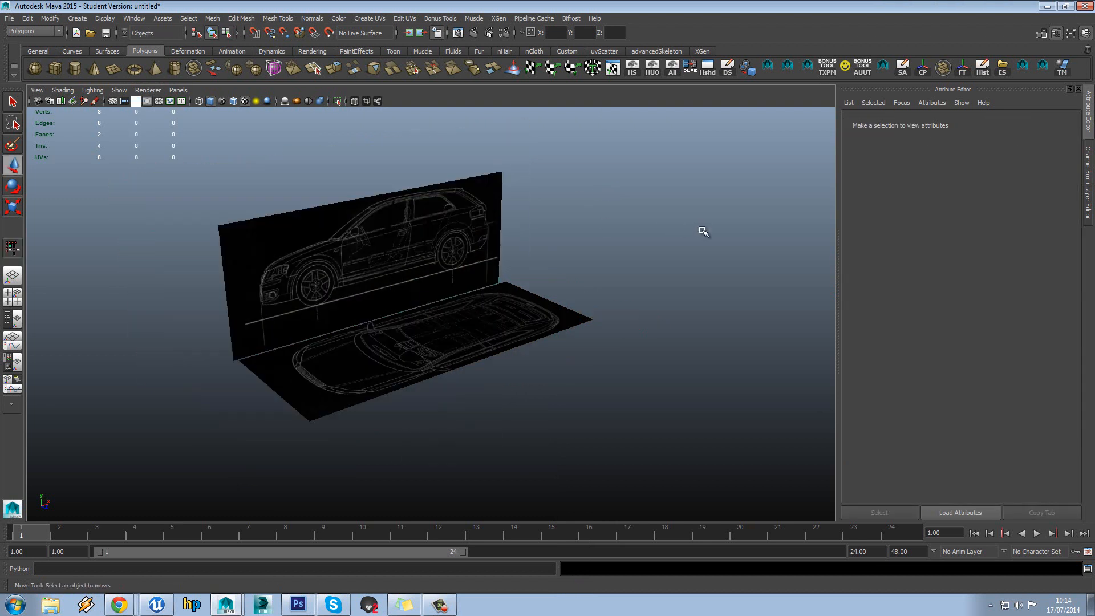
pyautogui.keyDown('alt'); pyautogui.moveTo(703, 231); pyautogui.dragTo(454, 234); pyautogui.keyUp('alt')
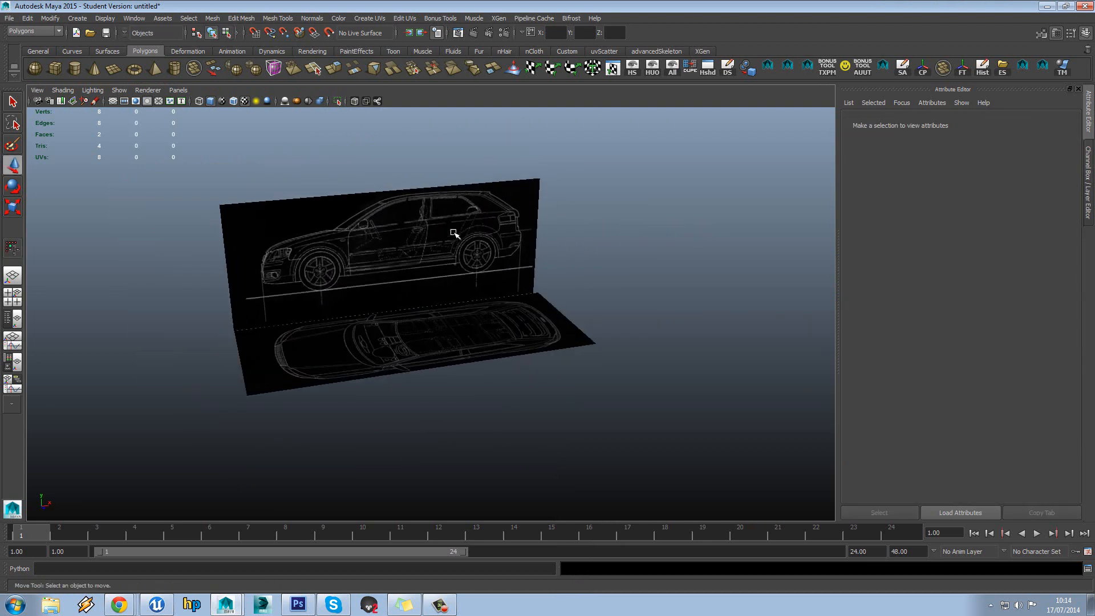
pyautogui.click(454, 234)
pyautogui.scroll(3, 489, 244)
pyautogui.moveTo(351, 299); pyautogui.dragTo(353, 335)
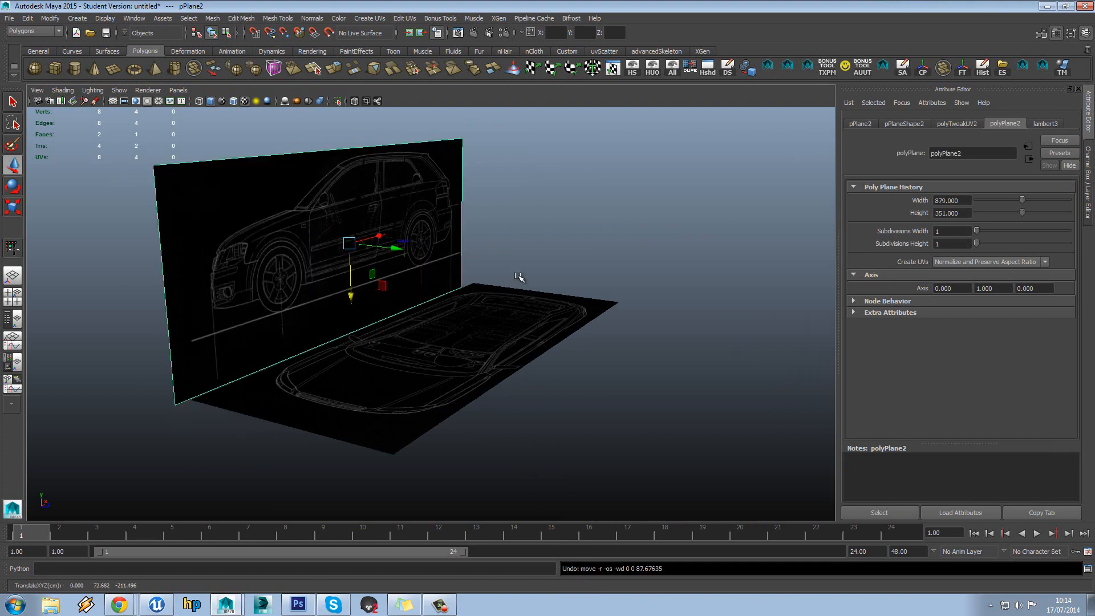
pyautogui.click(596, 228)
pyautogui.keyDown('alt'); pyautogui.moveTo(596, 228); pyautogui.dragTo(566, 240); pyautogui.keyUp('alt')
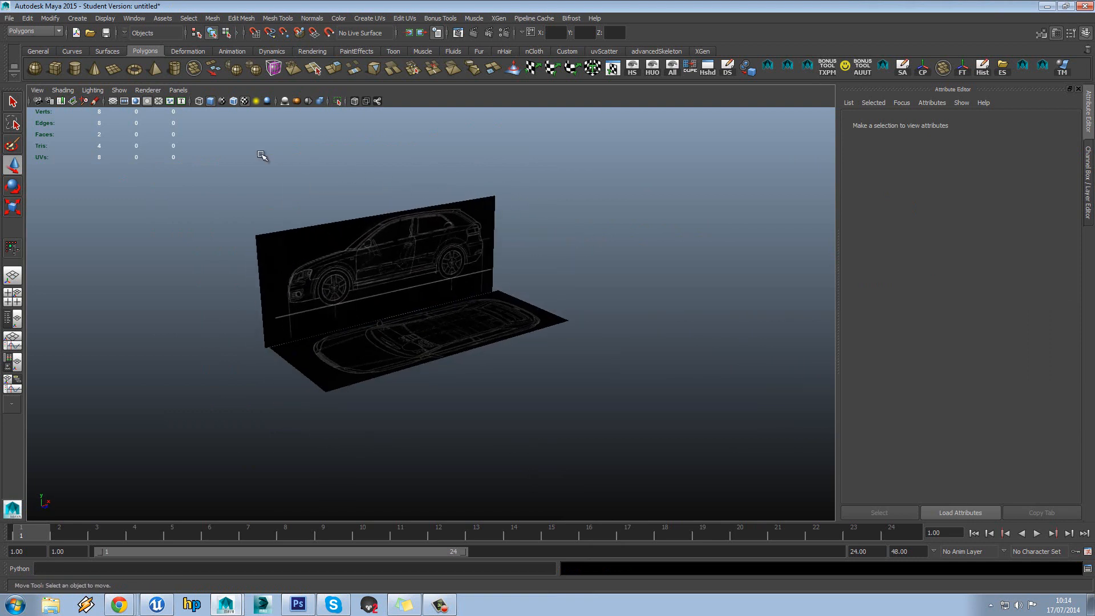
# Create a third polygon plane, then switch to Photoshop and check the rear-view drawing's pixel dimensions
pyautogui.click(113, 68)
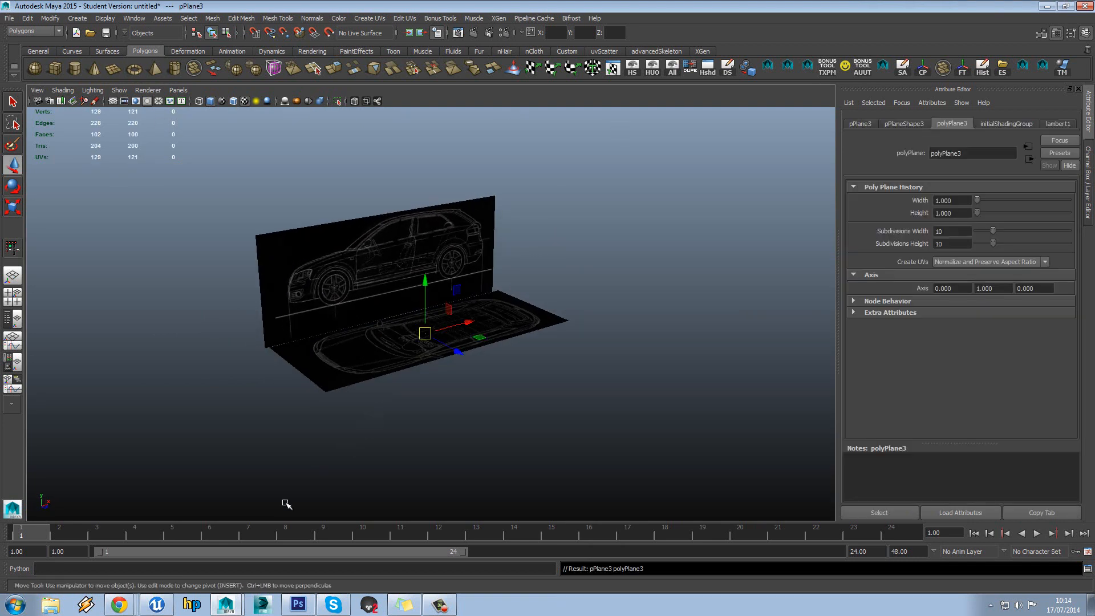
pyautogui.click(297, 604)
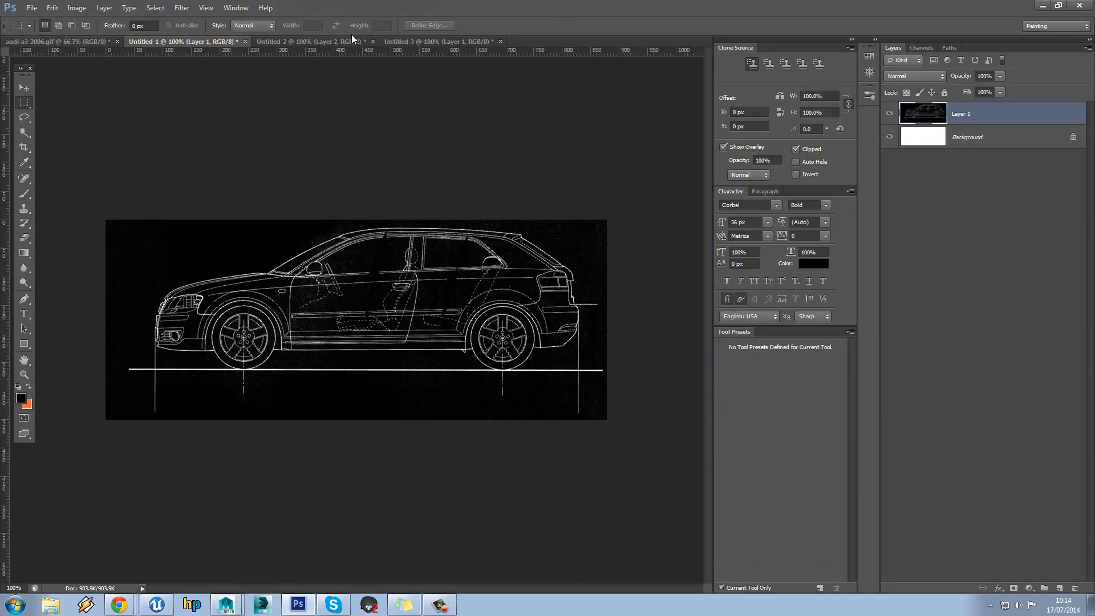
pyautogui.click(319, 41)
pyautogui.click(76, 8)
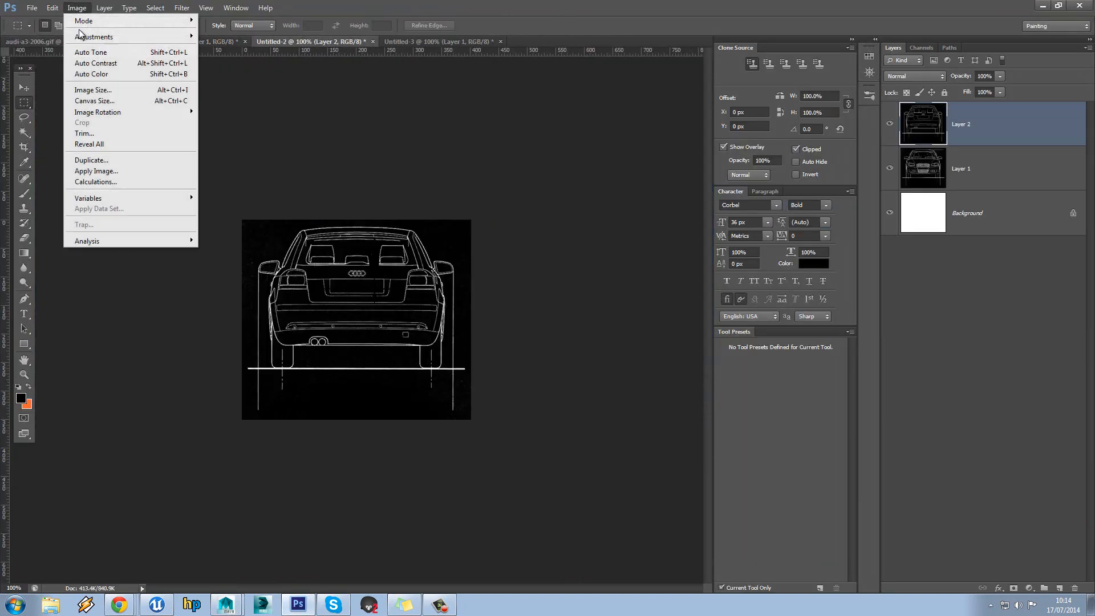
pyautogui.click(91, 89)
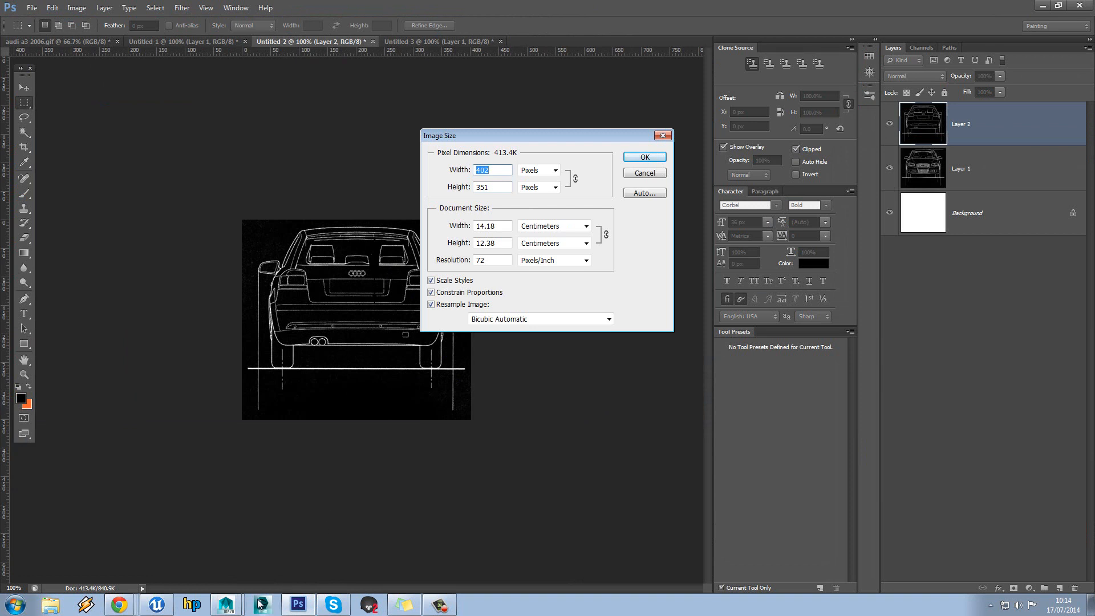
# Switch back to Maya and set the third plane's width to 402, height to 351 and both subdivisions to 1
pyautogui.click(226, 604)
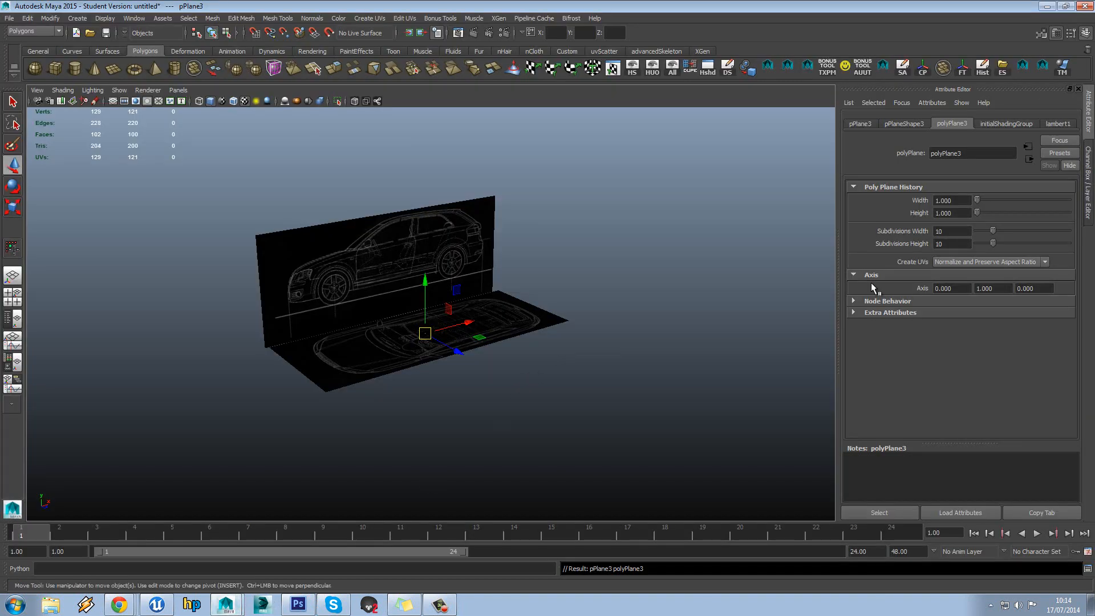
pyautogui.write('402')
pyautogui.press('Tab')
pyautogui.write('35')
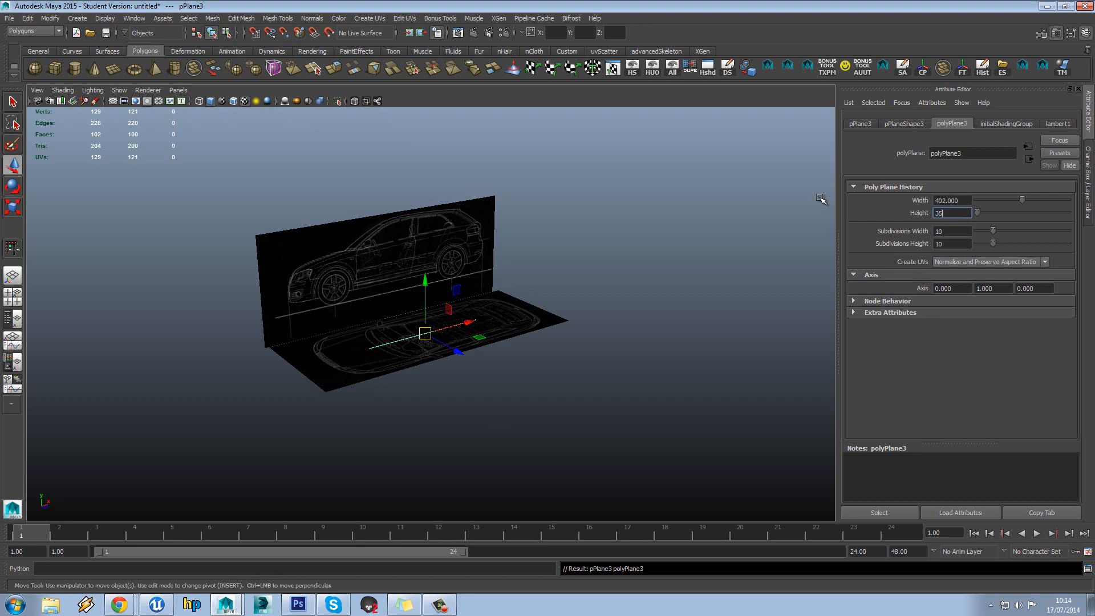
pyautogui.write('1')
pyautogui.press('Return')
pyautogui.moveTo(993, 230)
pyautogui.mouseDown()
pyautogui.moveTo(976, 230)
pyautogui.moveTo(976, 244)
pyautogui.mouseUp()
# Rotate the third plane upright so it stands crosswise to the car, perpendicular to the side view
pyautogui.scroll(4, 552, 312)
pyautogui.press('e')
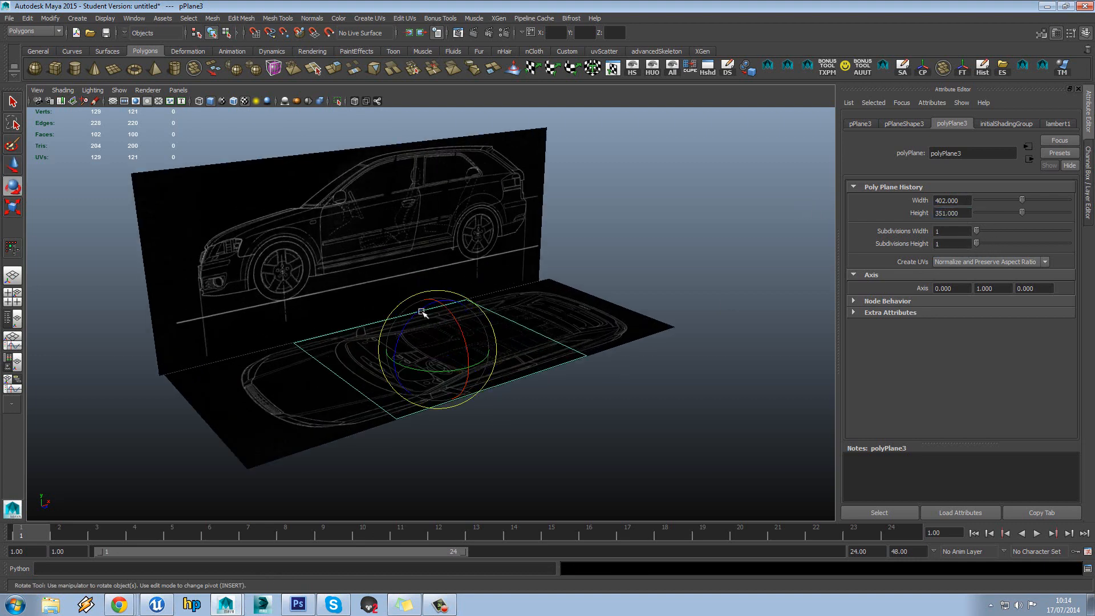
pyautogui.moveTo(422, 312); pyautogui.dragTo(391, 391)
pyautogui.press('w')
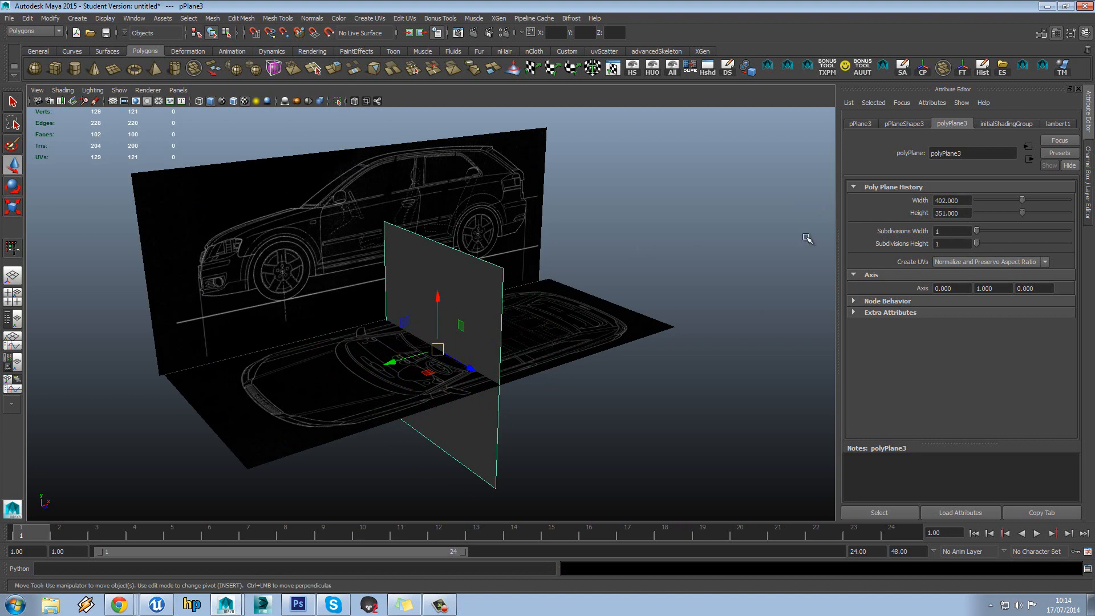
# Assign a new Lambert material to the crosswise plane and use Front.jpg as its colour file texture
pyautogui.moveTo(452, 262); pyautogui.dragTo(482, 484, button='right')
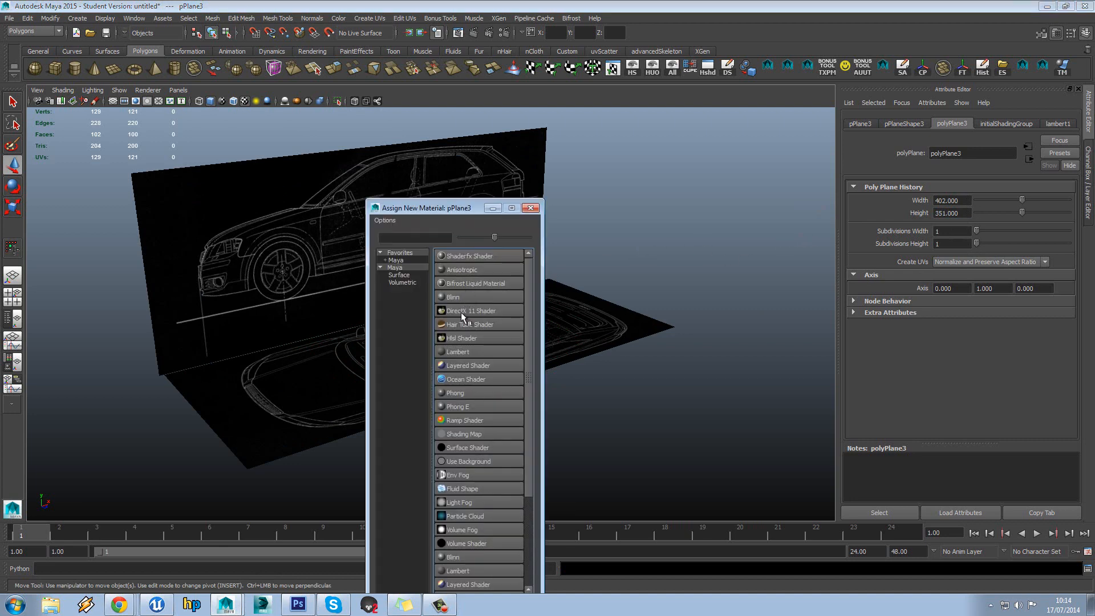
pyautogui.click(458, 351)
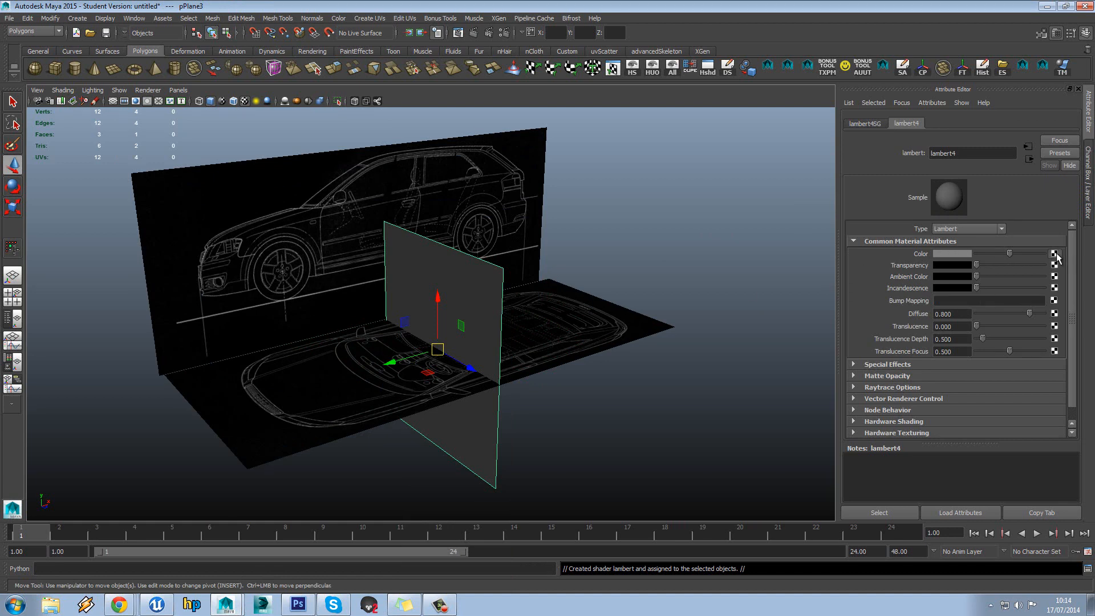
pyautogui.click(1054, 254)
pyautogui.click(456, 296)
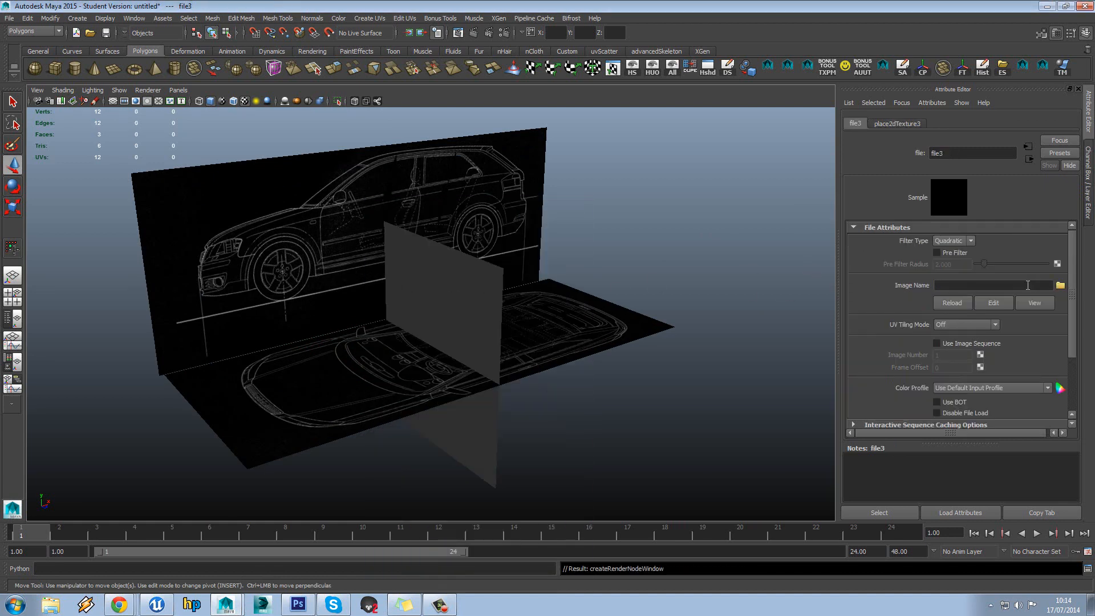
pyautogui.click(1059, 285)
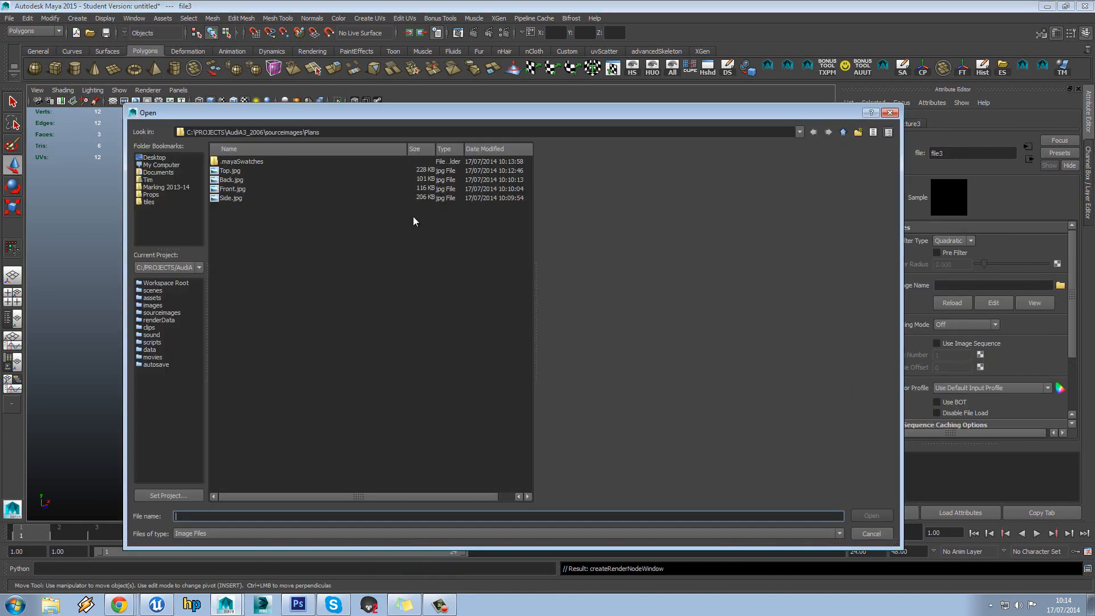
pyautogui.doubleClick(238, 190)
# Unitize the crosswise plane's UVs so the front drawing fills it, then return to object mode
pyautogui.keyDown('alt'); pyautogui.moveTo(465, 291); pyautogui.dragTo(508, 218); pyautogui.keyUp('alt')
pyautogui.click(481, 272)
pyautogui.click(612, 69)
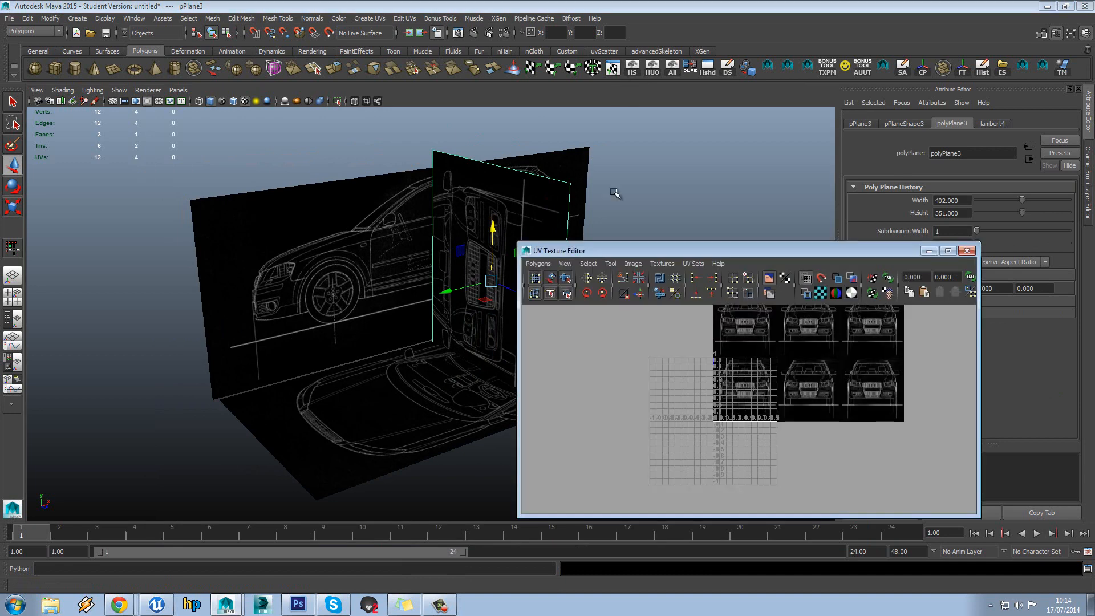
pyautogui.moveTo(748, 389); pyautogui.dragTo(750, 412, button='right')
pyautogui.moveTo(752, 408); pyautogui.dragTo(833, 464)
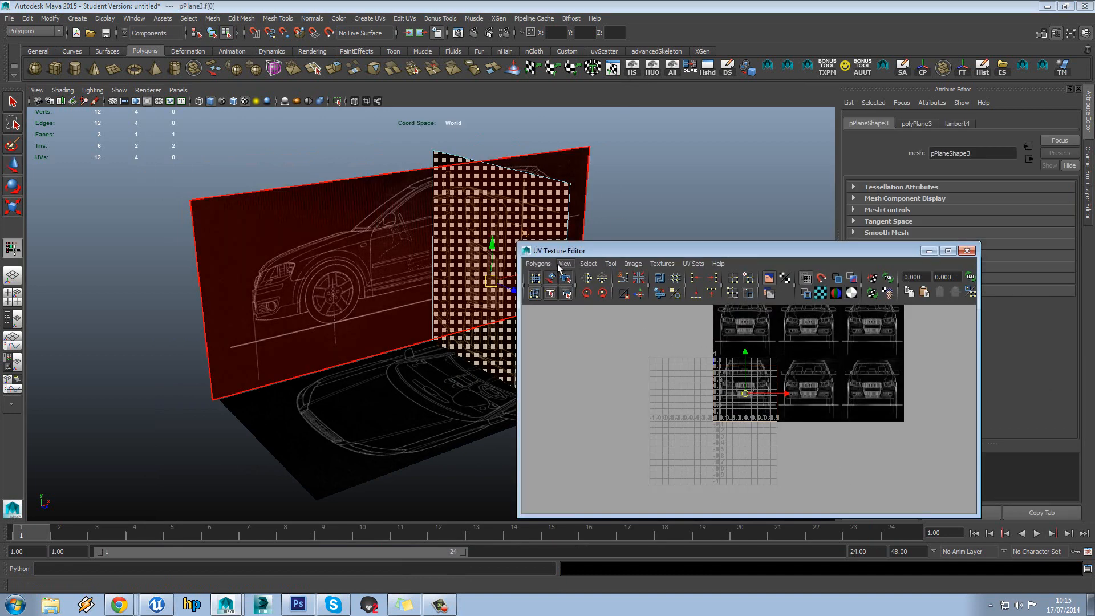
pyautogui.click(538, 263)
pyautogui.click(564, 364)
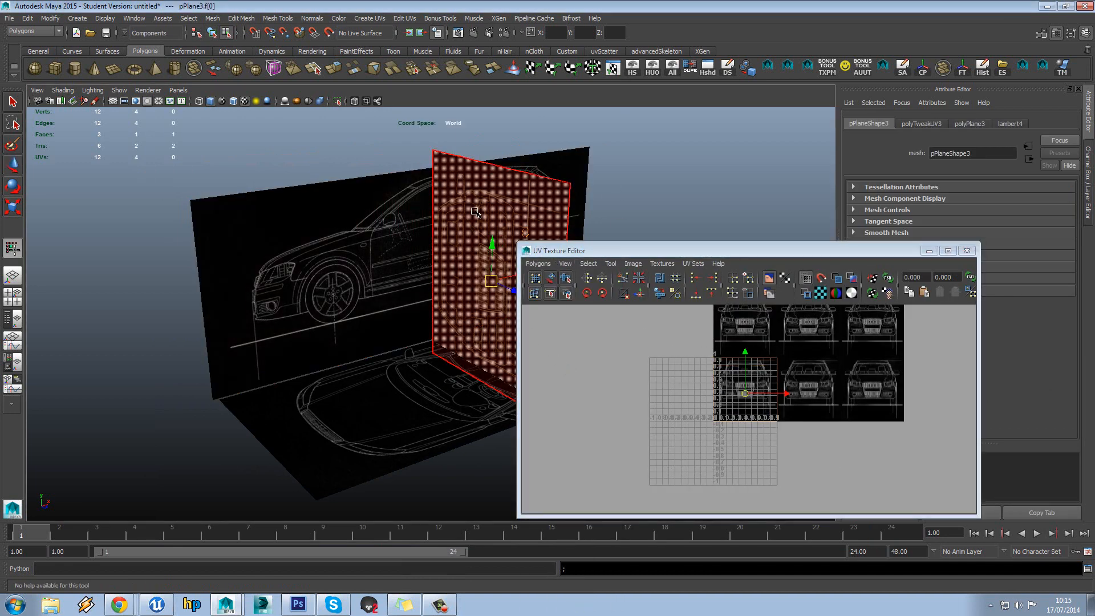
pyautogui.moveTo(475, 210); pyautogui.dragTo(498, 202, button='right')
pyautogui.moveTo(653, 252); pyautogui.dragTo(803, 262)
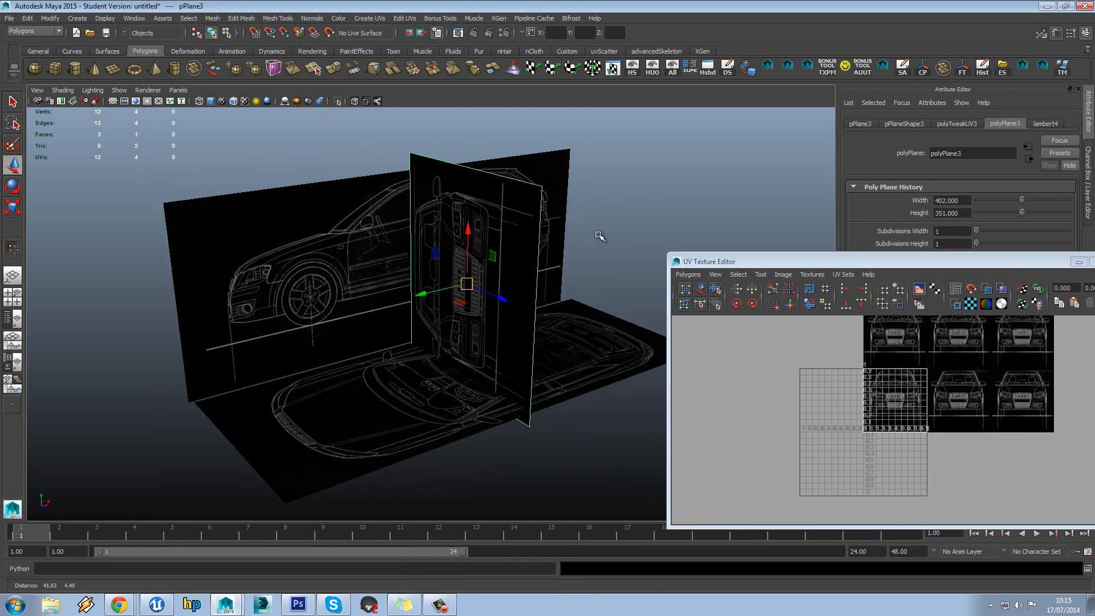
# Rotate the front-view plane so the car's front drawing stands the right way up
pyautogui.scroll(3, 570, 237)
pyautogui.press('e')
pyautogui.keyDown('alt'); pyautogui.moveTo(504, 234); pyautogui.dragTo(567, 301); pyautogui.keyUp('alt')
pyautogui.keyDown('alt'); pyautogui.moveTo(571, 344); pyautogui.dragTo(559, 308); pyautogui.keyUp('alt')
pyautogui.click(596, 284)
pyautogui.click(603, 318)
pyautogui.moveTo(766, 261); pyautogui.dragTo(775, 317)
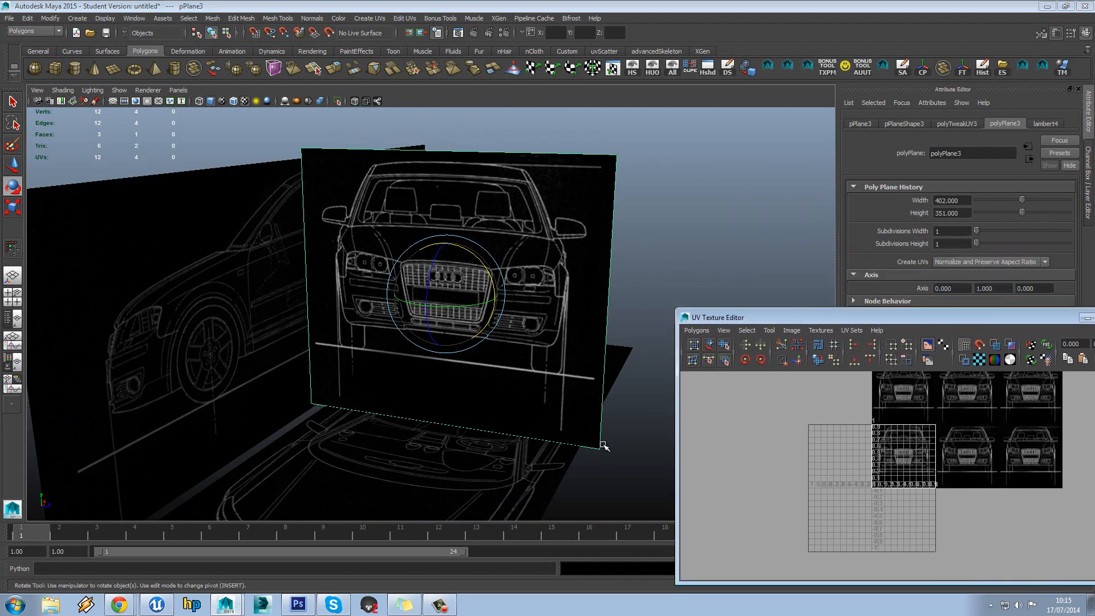
# Try a different width on the front-view plane and undo it, then recheck the drawing's pixel dimensions in Photoshop
pyautogui.moveTo(1024, 202); pyautogui.dragTo(1068, 200)
pyautogui.hotkey('ctrl', 'z')
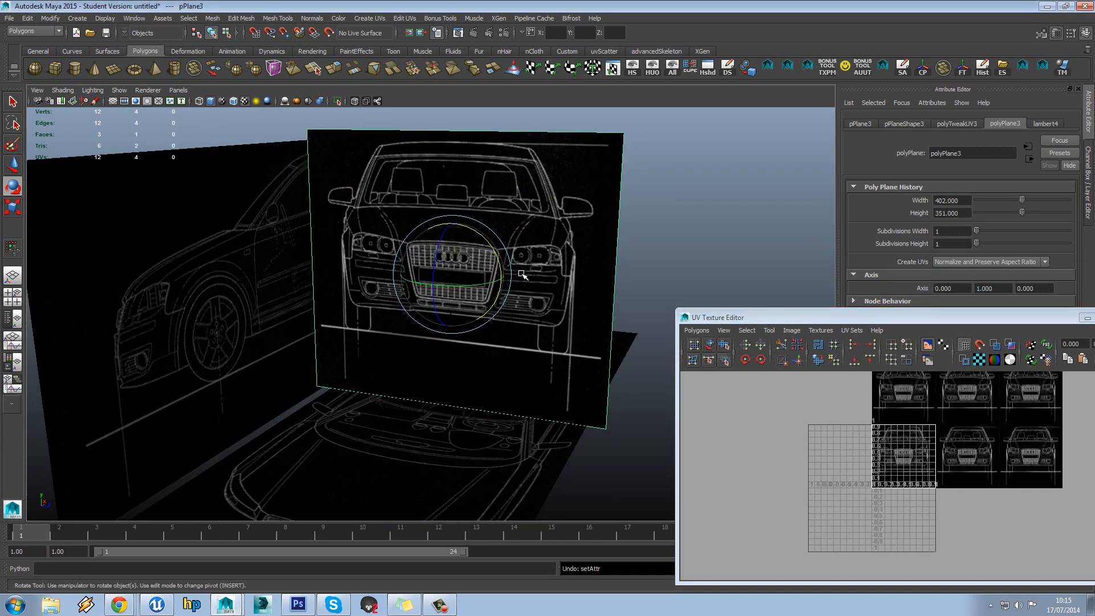
pyautogui.keyDown('alt'); pyautogui.moveTo(522, 274); pyautogui.dragTo(502, 277); pyautogui.keyUp('alt')
pyautogui.click(299, 604)
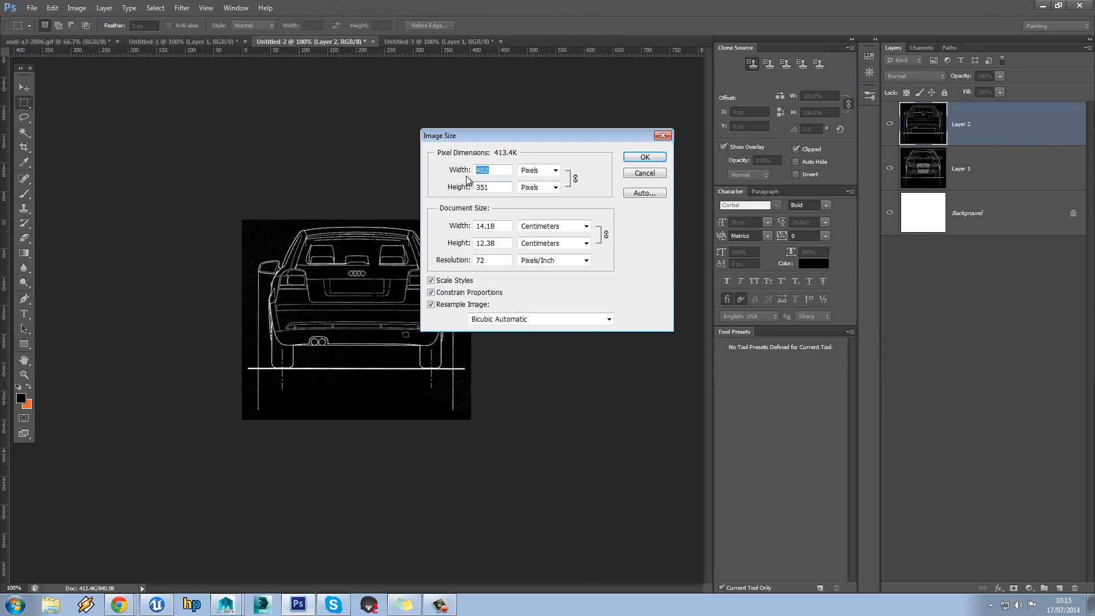
pyautogui.click(650, 172)
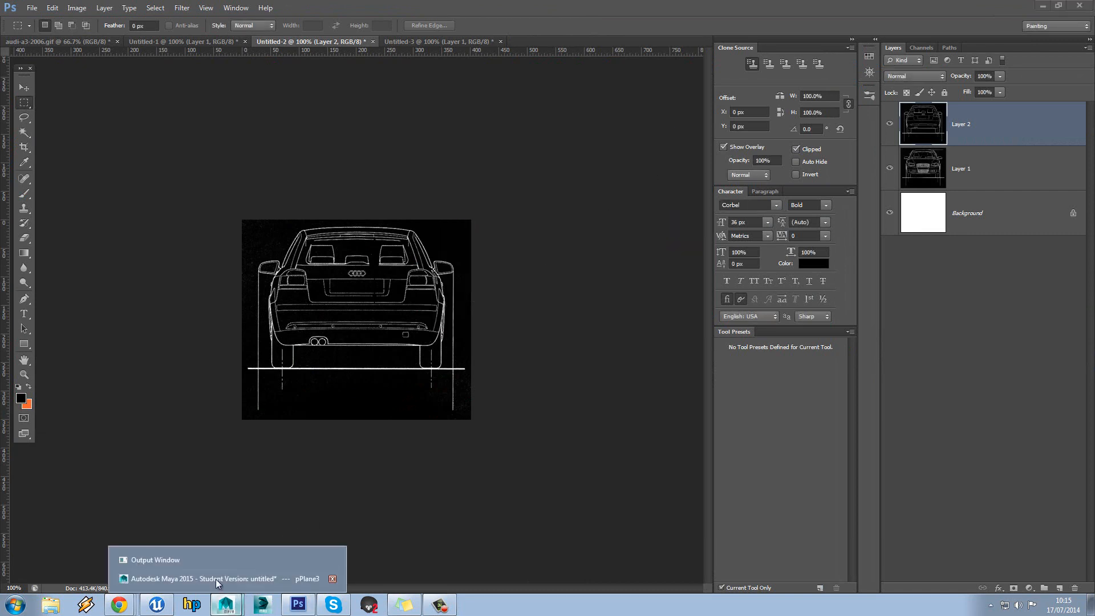
# Switch back to Maya, move the front-view plane to the car's front end, and place a duplicate at the rear end
pyautogui.click(228, 578)
pyautogui.keyDown('alt'); pyautogui.moveTo(579, 289); pyautogui.dragTo(496, 286); pyautogui.keyUp('alt')
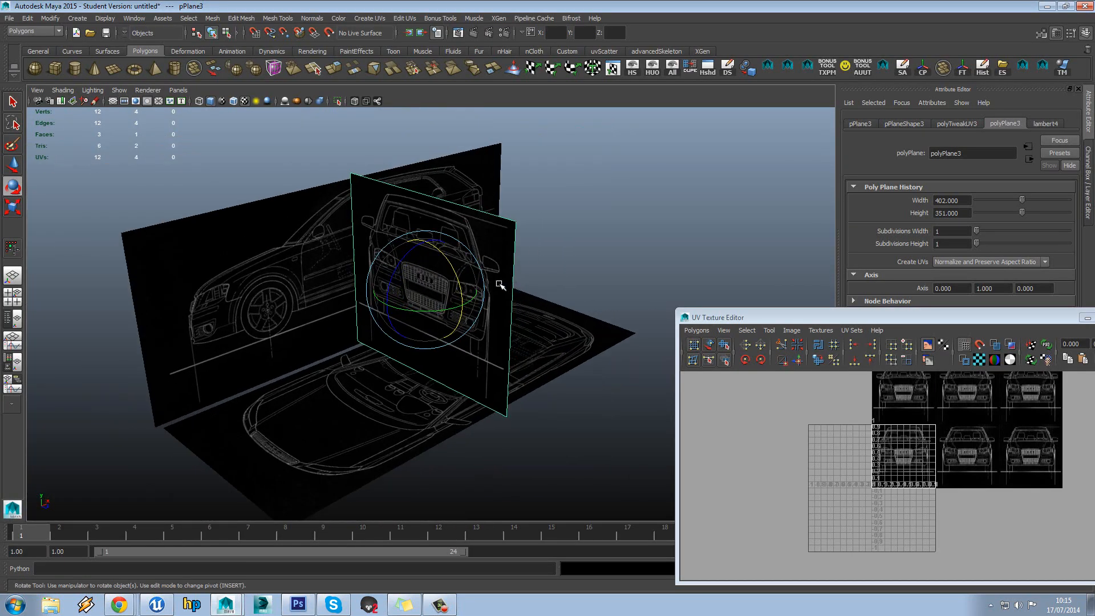
pyautogui.press('w')
pyautogui.keyDown('alt'); pyautogui.moveTo(424, 306); pyautogui.dragTo(540, 231); pyautogui.keyUp('alt')
pyautogui.hotkey('ctrl', 'd')
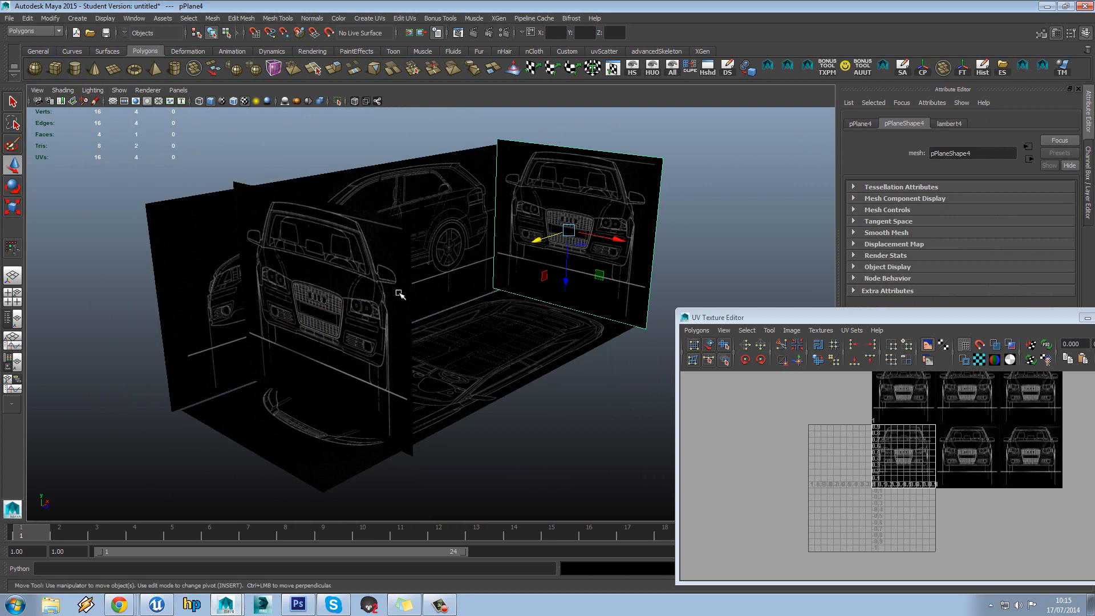
# Rename the Lambert material of the plane at the car's front end to FrontPlan
pyautogui.click(377, 286)
pyautogui.click(1036, 122)
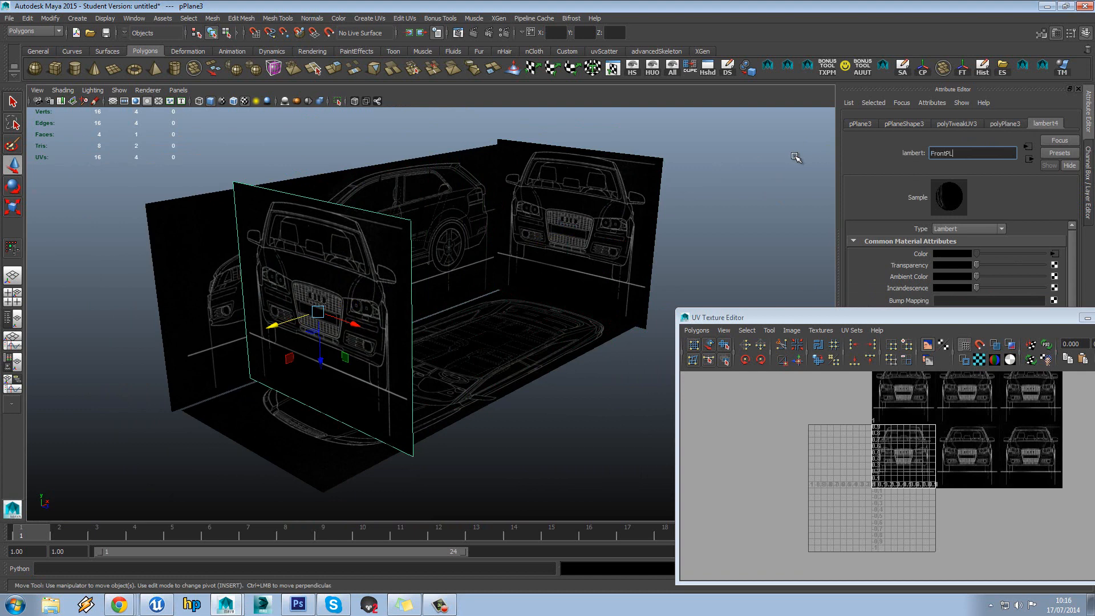
pyautogui.write('FrontPlan')
pyautogui.press('Return')
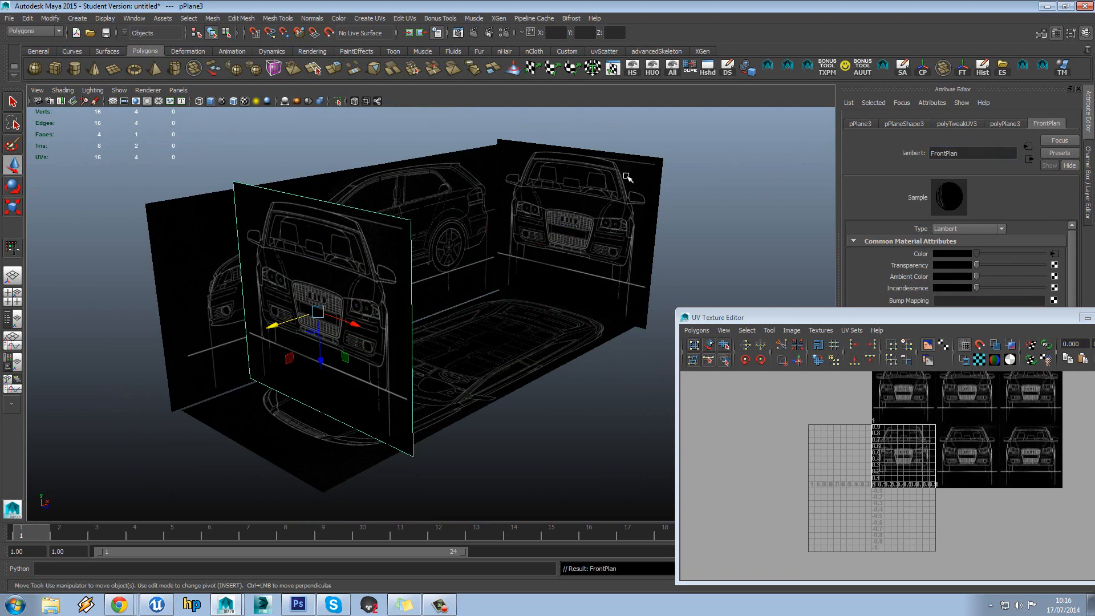
# Assign a new Lambert material named BackPlan to the plane at the car's rear end
pyautogui.click(602, 189)
pyautogui.moveTo(602, 189); pyautogui.dragTo(634, 410, button='right')
pyautogui.click(458, 352)
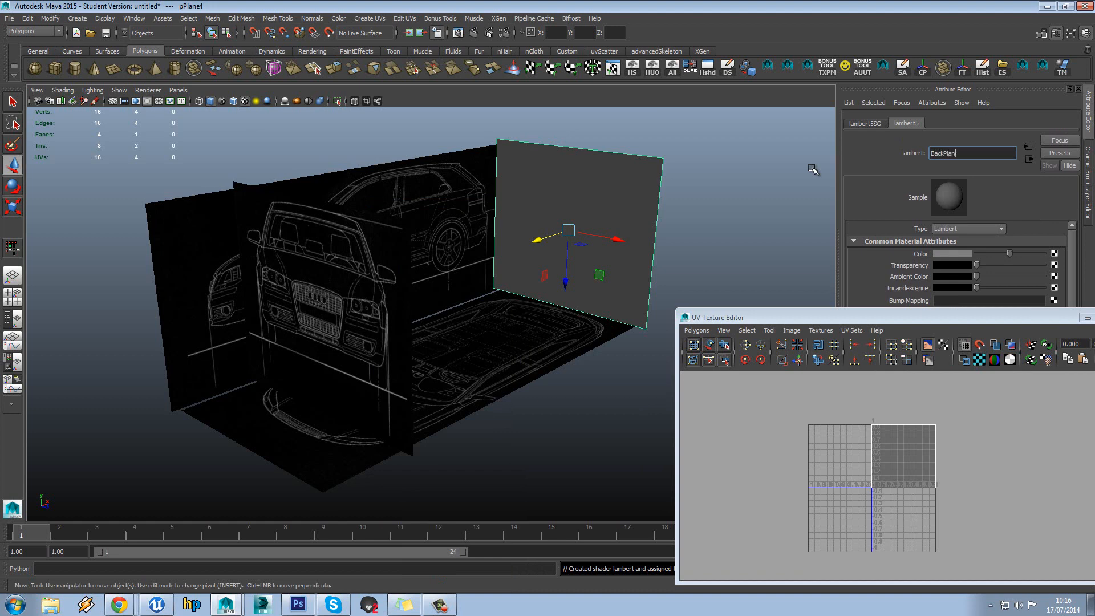
pyautogui.write('BackPlan')
pyautogui.press('Return')
# Map the file texture Back.jpg to the color of the BackPlan material
pyautogui.click(1053, 254)
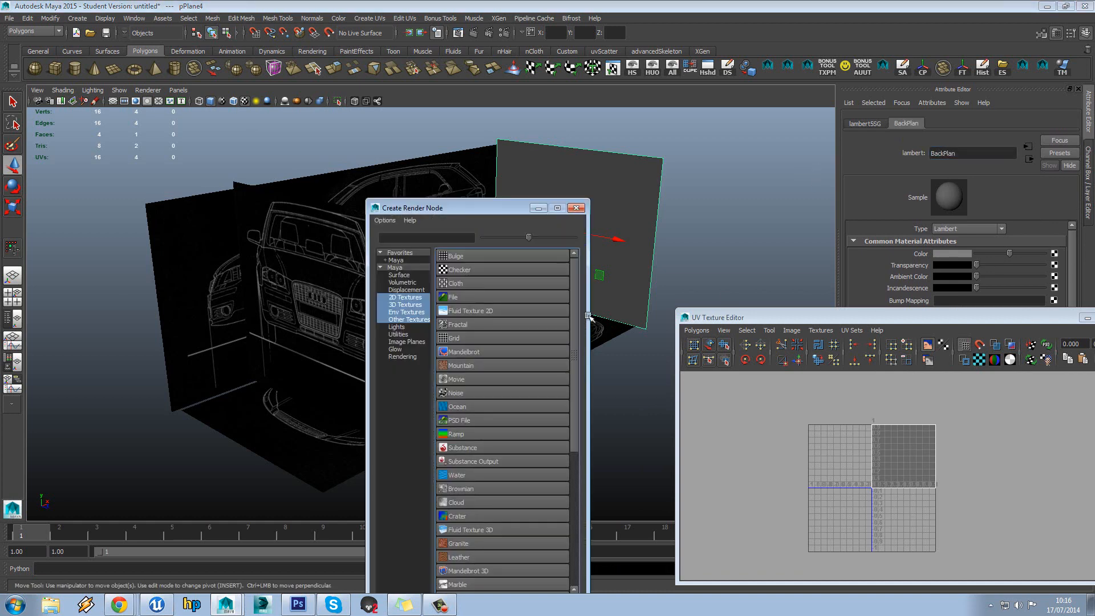
pyautogui.click(454, 297)
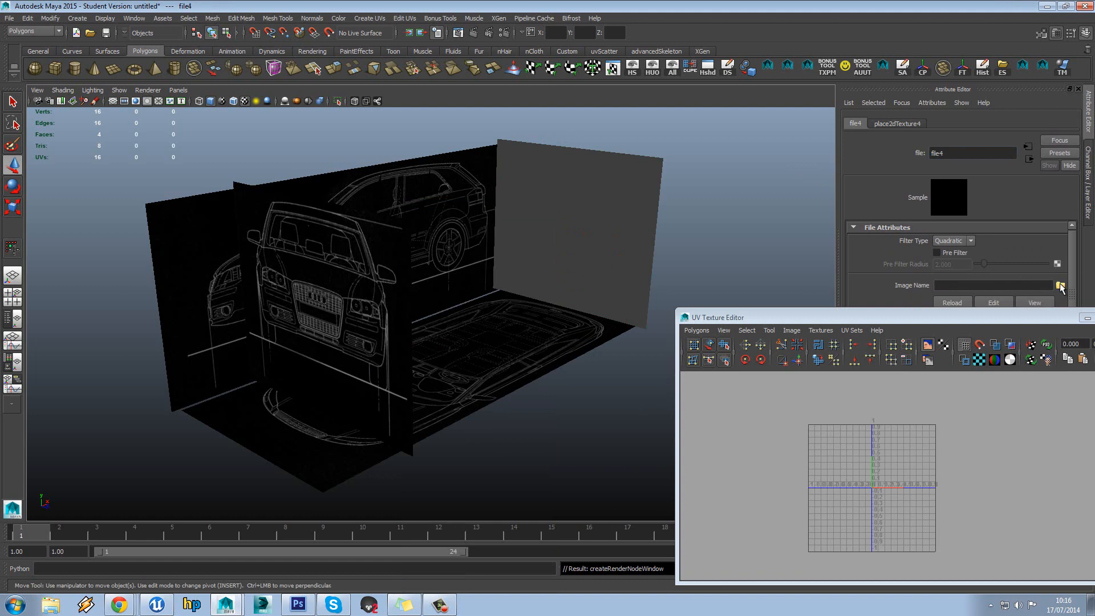
pyautogui.click(1060, 285)
pyautogui.doubleClick(231, 180)
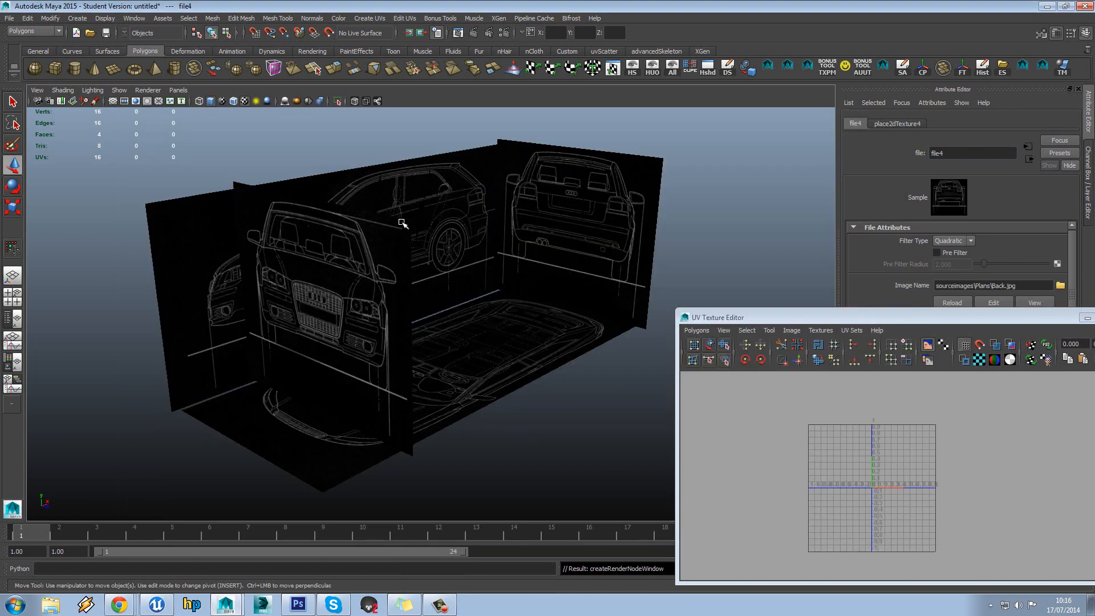
# Rename the Lambert material of the side-view plane to SidePlan
pyautogui.click(425, 187)
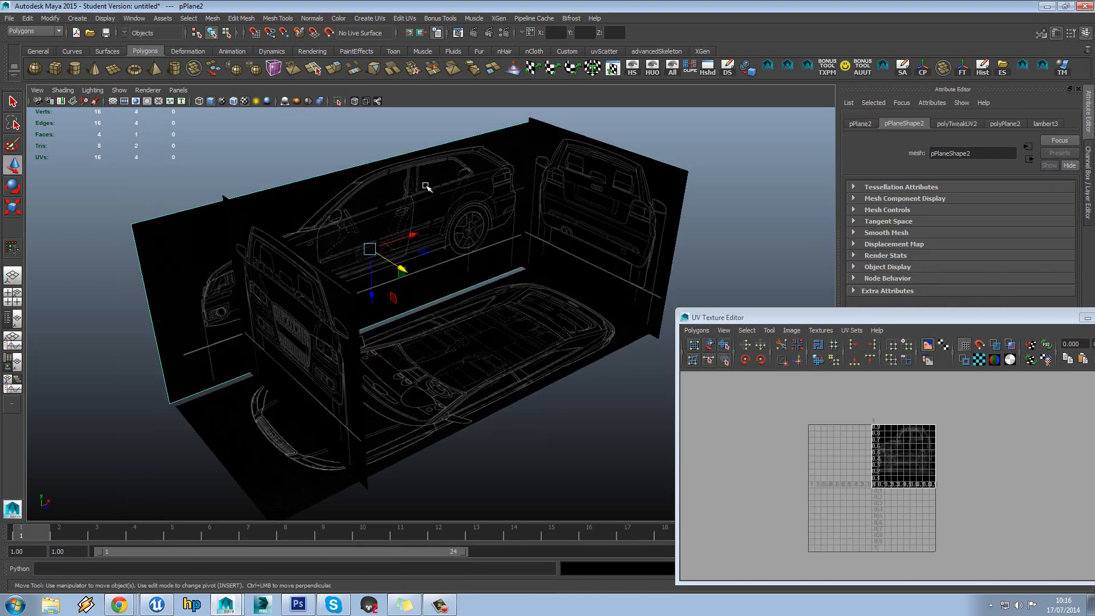
pyautogui.click(1045, 123)
pyautogui.doubleClick(969, 154)
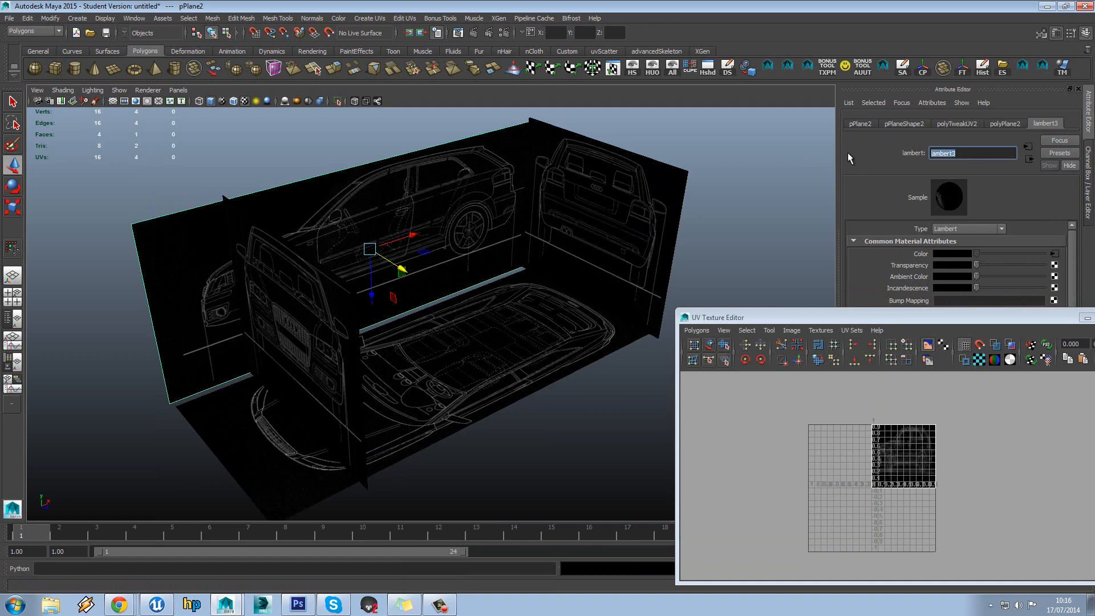
pyautogui.write('SidePlan')
pyautogui.press('Return')
# Deselect the side-view plane and close the UV Texture Editor
pyautogui.keyDown('alt'); pyautogui.moveTo(590, 206); pyautogui.dragTo(642, 175); pyautogui.keyUp('alt')
pyautogui.click(685, 168)
pyautogui.scroll(-2, 686, 170)
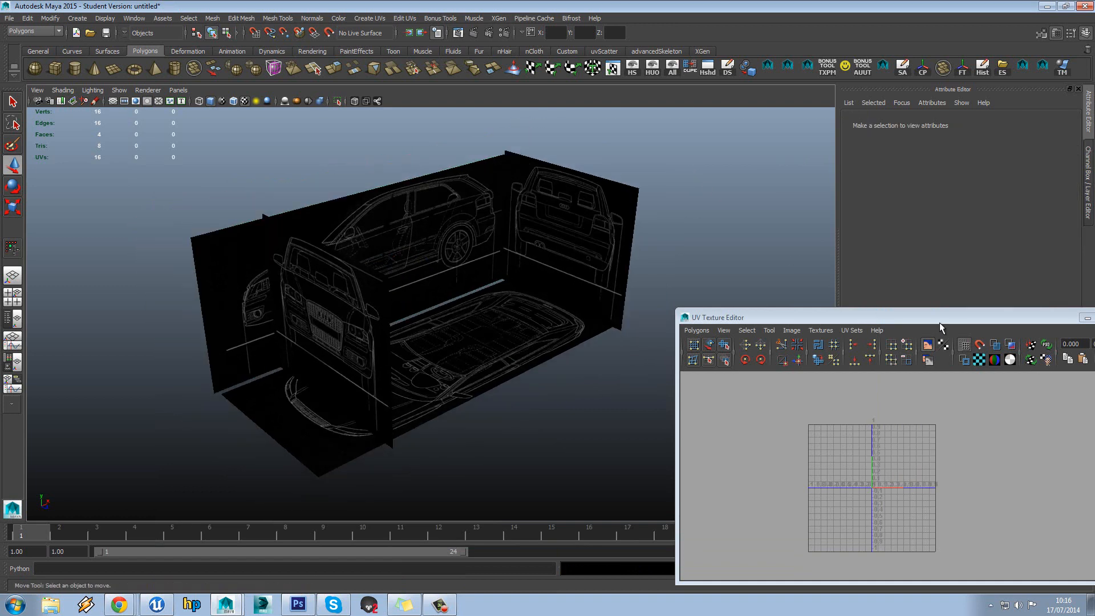
pyautogui.moveTo(939, 323); pyautogui.dragTo(653, 384)
pyautogui.click(840, 380)
# Create a polygon cube, raise it above the top-view plane and scale it into a long box running along the car
pyautogui.keyDown('alt'); pyautogui.moveTo(806, 366); pyautogui.dragTo(547, 278); pyautogui.keyUp('alt')
pyautogui.scroll(2, 570, 270)
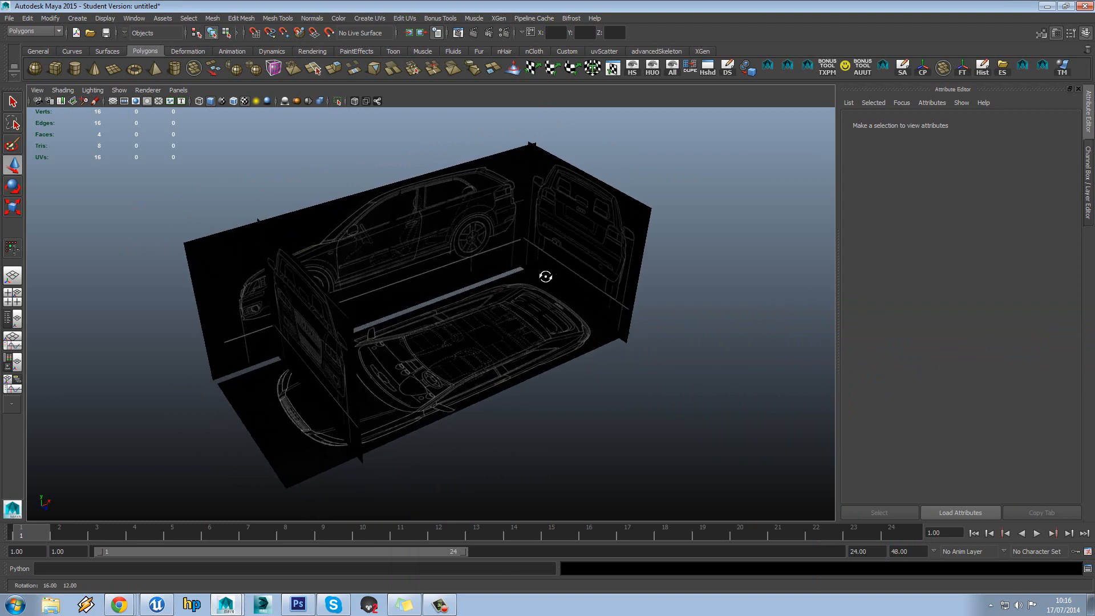
pyautogui.click(55, 68)
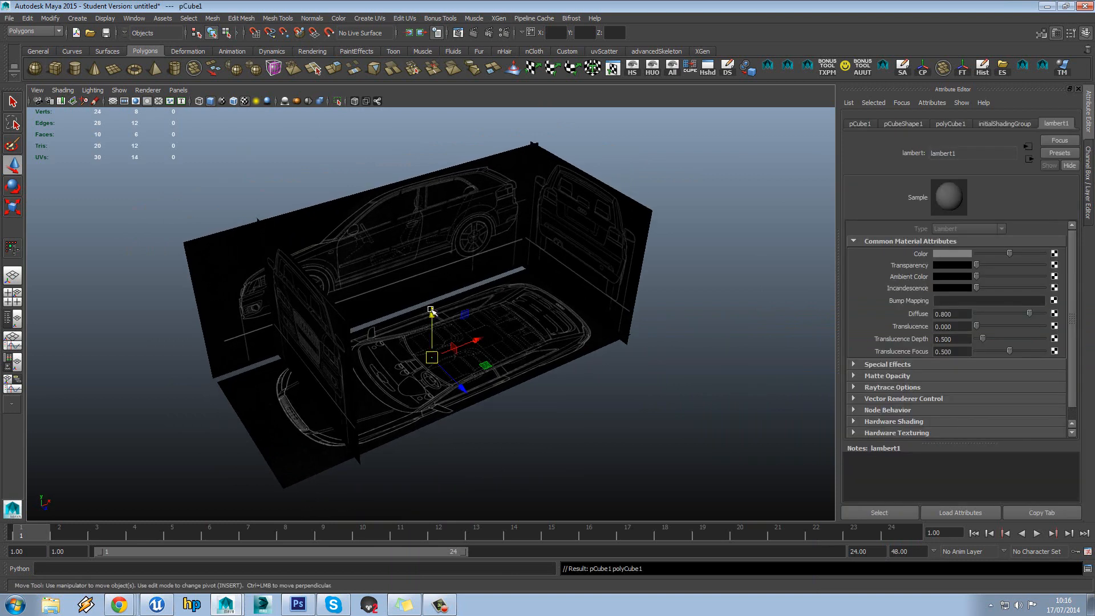
pyautogui.moveTo(430, 311); pyautogui.dragTo(430, 265)
pyautogui.press('r')
pyautogui.moveTo(474, 298); pyautogui.dragTo(427, 313)
pyautogui.click(659, 399)
pyautogui.keyDown('alt'); pyautogui.moveTo(660, 399); pyautogui.dragTo(553, 366); pyautogui.keyUp('alt')
# Turn on backface culling for all four blueprint planes
pyautogui.click(430, 220)
pyautogui.press('r')
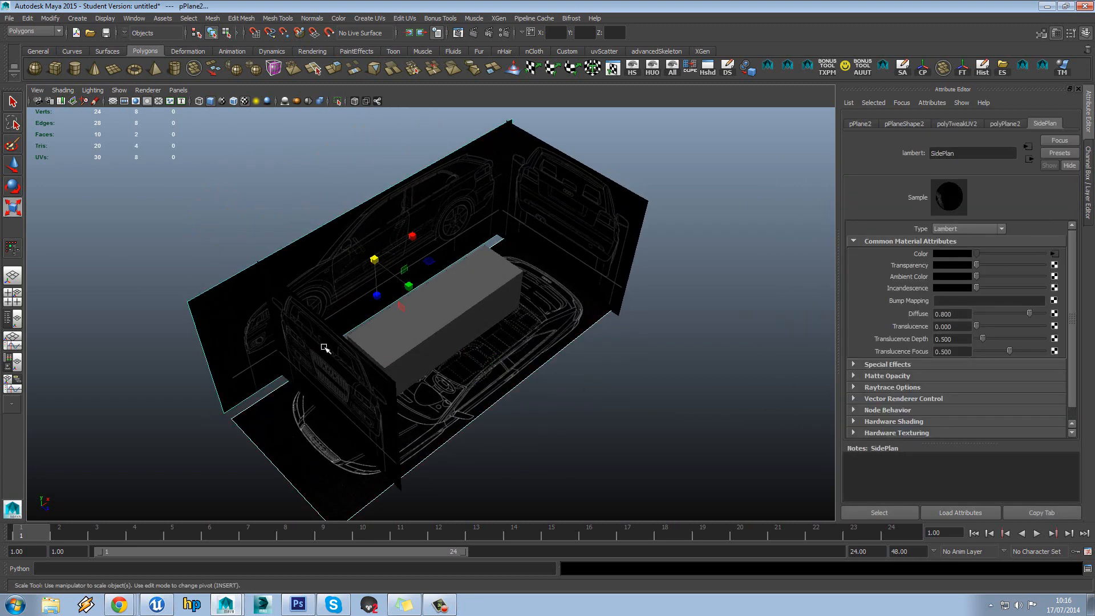
pyautogui.keyDown('shift'); pyautogui.click(325, 348); pyautogui.keyUp('shift')
pyautogui.keyDown('shift'); pyautogui.click(586, 200); pyautogui.keyUp('shift')
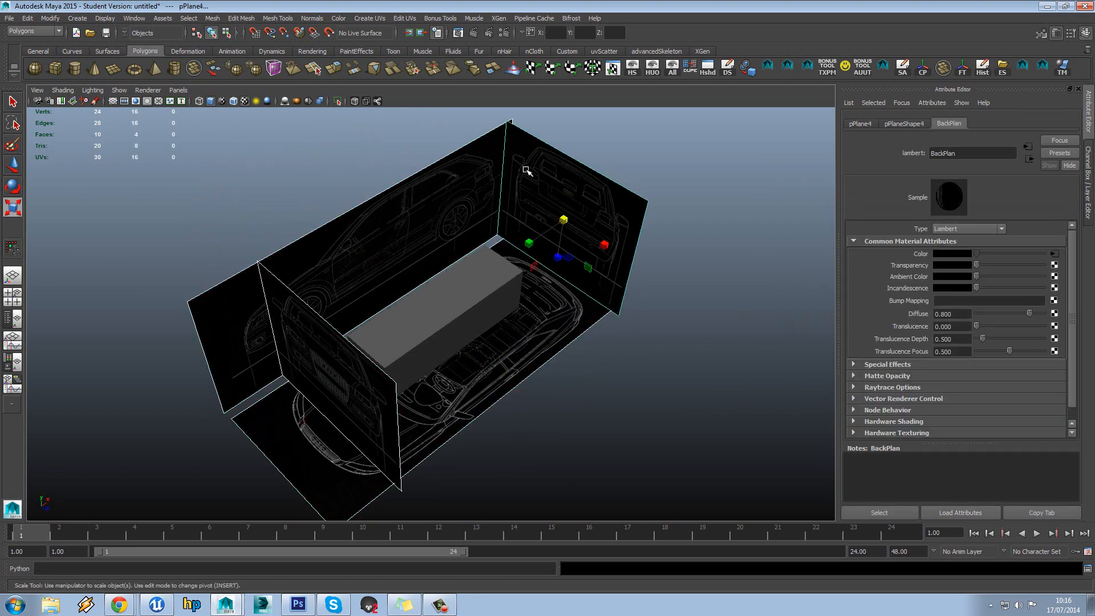
pyautogui.keyDown('shift'); pyautogui.moveTo(525, 170); pyautogui.dragTo(603, 431, button='right'); pyautogui.keyUp('shift')
pyautogui.keyDown('alt'); pyautogui.moveTo(551, 368); pyautogui.dragTo(579, 262); pyautogui.keyUp('alt')
pyautogui.click(586, 256)
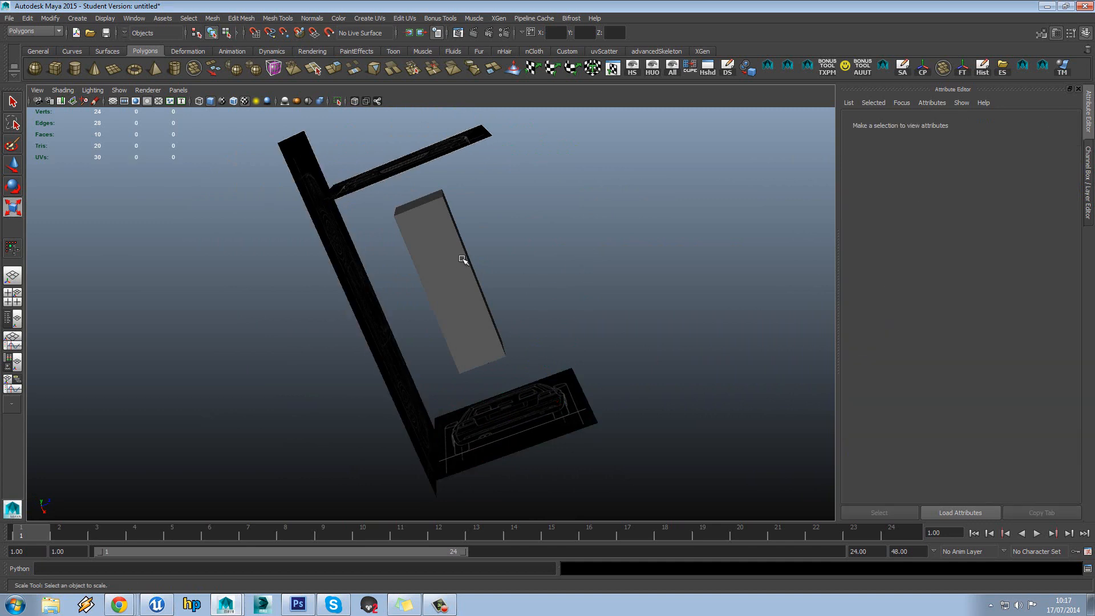
# Swap the front-view and rear-view planes between the two ends of the car
pyautogui.keyDown('alt'); pyautogui.moveTo(459, 256); pyautogui.dragTo(504, 331); pyautogui.keyUp('alt')
pyautogui.click(390, 300)
pyautogui.moveTo(390, 300)
pyautogui.keyDown('alt'); pyautogui.mouseDown()
pyautogui.moveTo(276, 303)
pyautogui.moveTo(402, 308)
pyautogui.mouseUp(); pyautogui.keyUp('alt')
pyautogui.press('w')
pyautogui.moveTo(402, 308); pyautogui.dragTo(231, 396, button='middle')
pyautogui.click(610, 203)
# Reverse the normals of the rear-view plane and check the drawings from both ends of the box
pyautogui.keyDown('alt'); pyautogui.moveTo(329, 368); pyautogui.dragTo(377, 345); pyautogui.keyUp('alt')
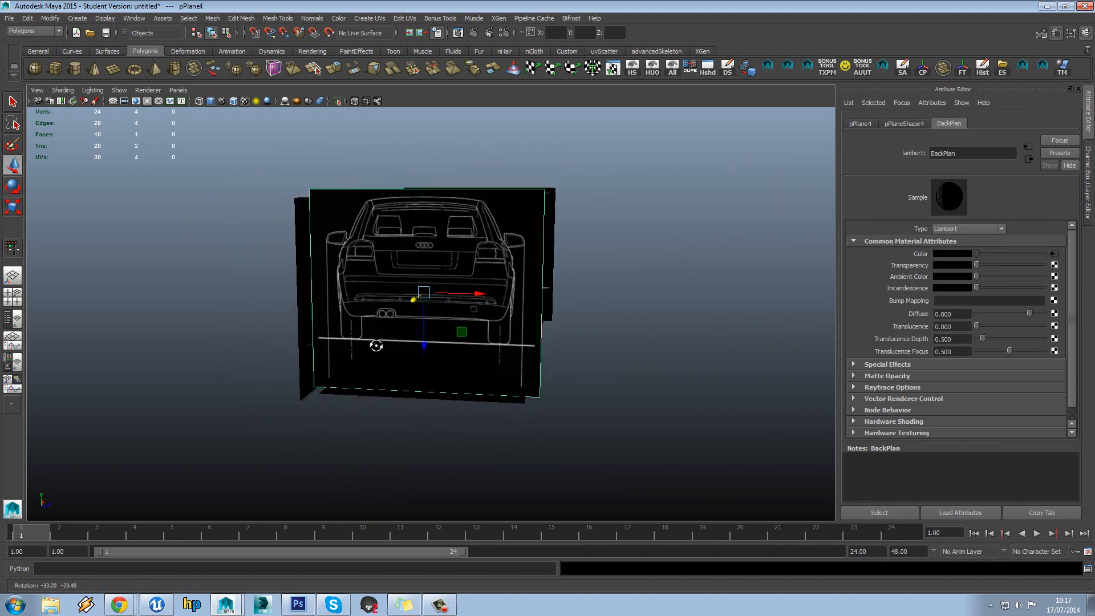
pyautogui.click(315, 19)
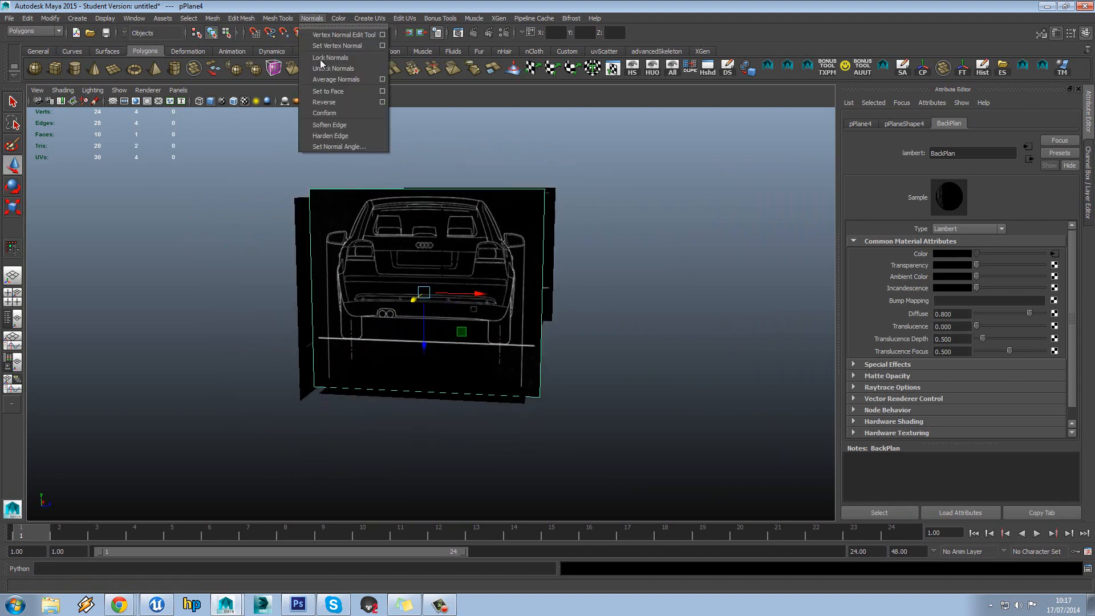
pyautogui.click(335, 104)
pyautogui.click(647, 237)
pyautogui.keyDown('alt'); pyautogui.moveTo(647, 237); pyautogui.dragTo(567, 237); pyautogui.keyUp('alt')
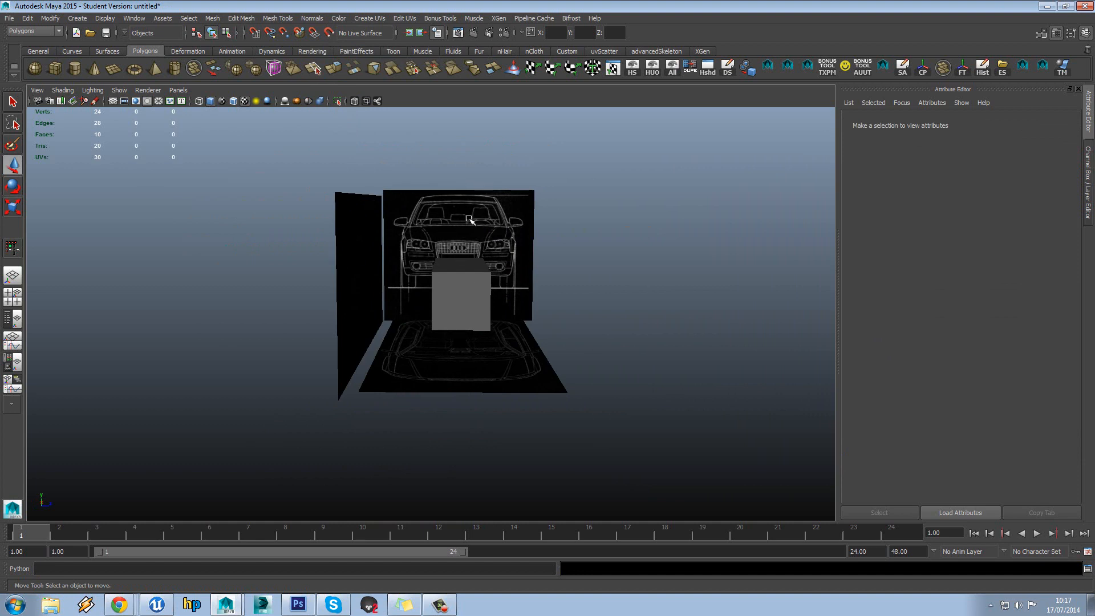
pyautogui.keyDown('alt'); pyautogui.moveTo(469, 285); pyautogui.dragTo(290, 277); pyautogui.keyUp('alt')
pyautogui.click(456, 272)
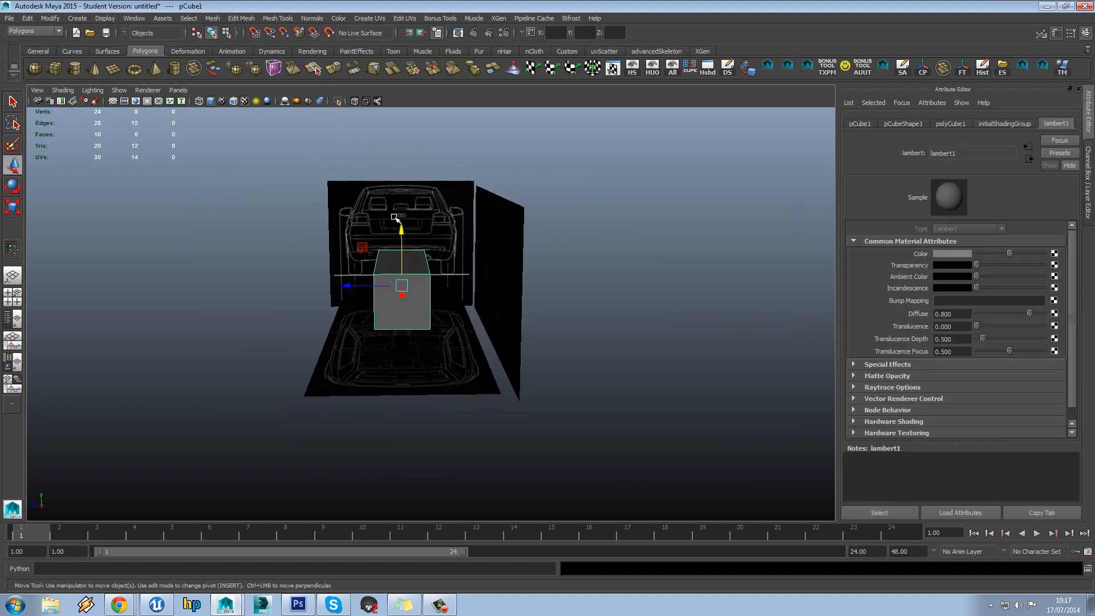
pyautogui.keyDown('alt'); pyautogui.moveTo(394, 217); pyautogui.dragTo(464, 227); pyautogui.keyUp('alt')
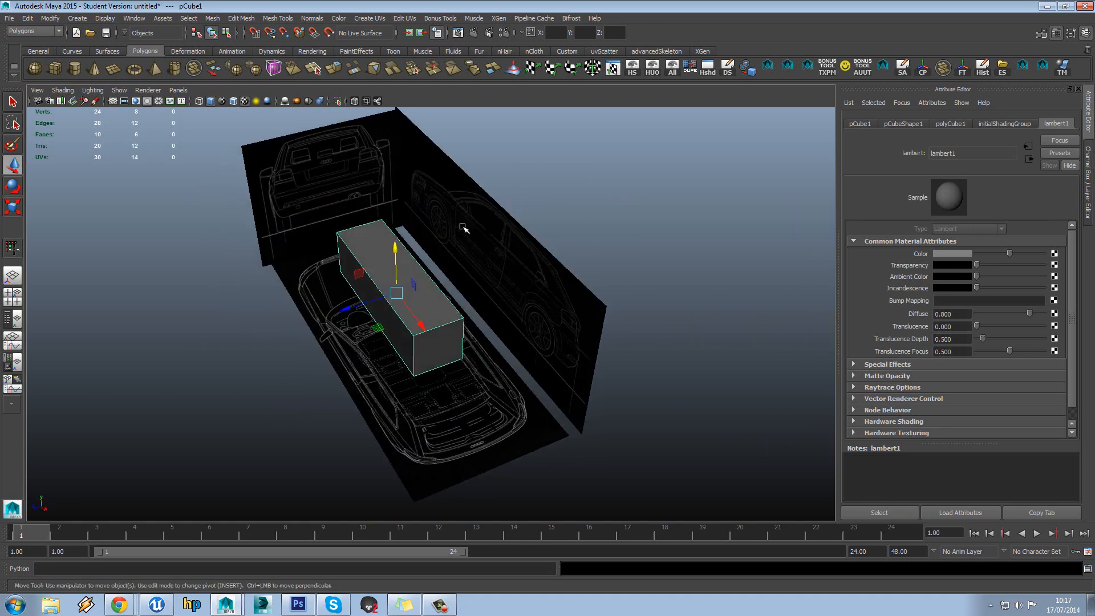
# Move the front-view and rear-view planes outward, away from the ends of the top-view plane
pyautogui.click(463, 227)
pyautogui.keyDown('alt'); pyautogui.moveTo(436, 270); pyautogui.dragTo(553, 295); pyautogui.keyUp('alt')
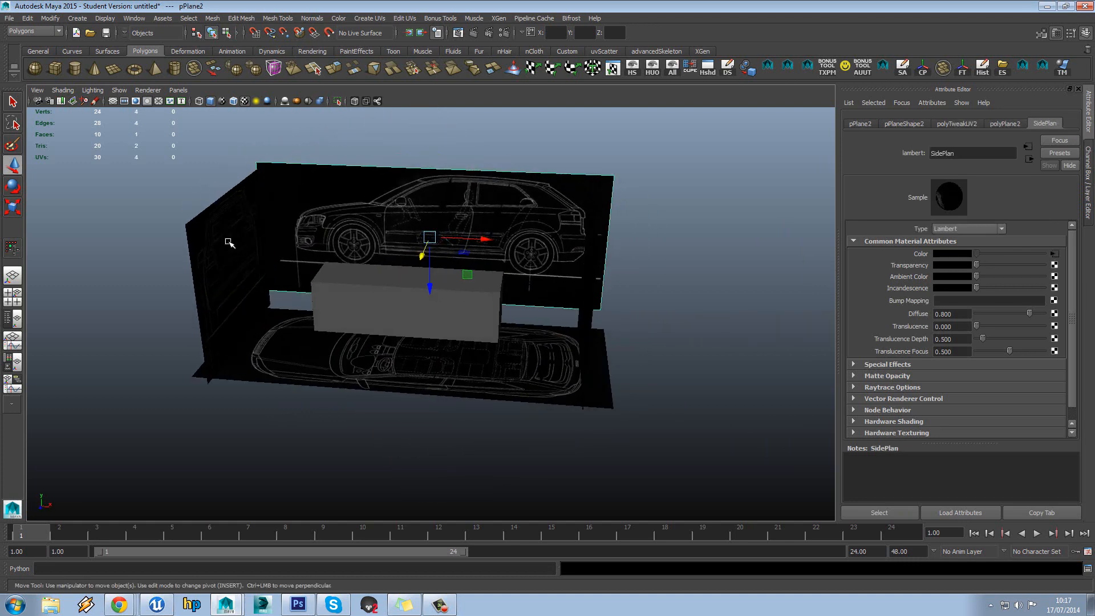
pyautogui.click(229, 243)
pyautogui.keyDown('alt'); pyautogui.moveTo(229, 243); pyautogui.dragTo(442, 237); pyautogui.keyUp('alt')
pyautogui.click(589, 223)
pyautogui.moveTo(540, 266); pyautogui.dragTo(422, 267)
pyautogui.click(237, 229)
pyautogui.moveTo(187, 221); pyautogui.dragTo(154, 213)
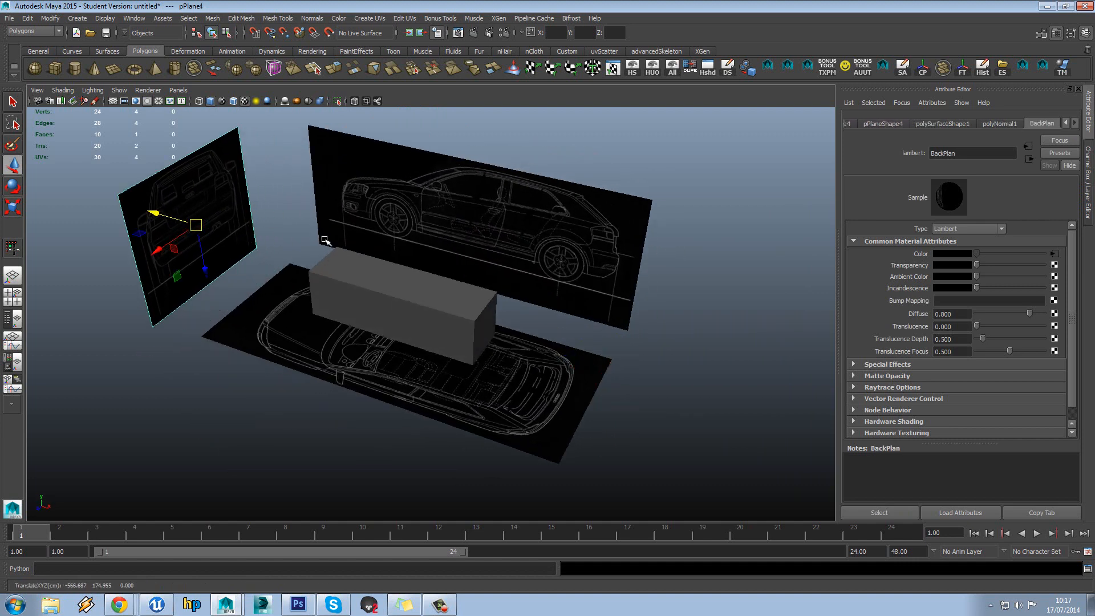
# Move the side-view plane farther back from the box
pyautogui.keyDown('alt'); pyautogui.moveTo(325, 240); pyautogui.dragTo(431, 224); pyautogui.keyUp('alt')
pyautogui.click(419, 230)
pyautogui.moveTo(375, 265); pyautogui.dragTo(343, 255)
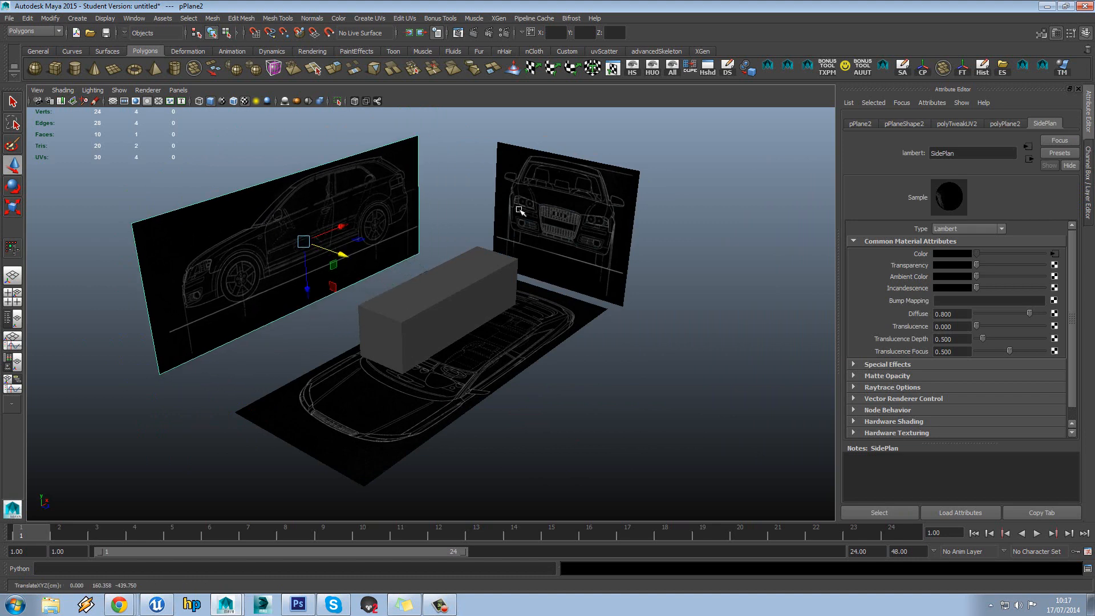
pyautogui.click(519, 211)
pyautogui.moveTo(587, 227)
pyautogui.keyDown('alt'); pyautogui.mouseDown()
pyautogui.moveTo(553, 247)
pyautogui.moveTo(591, 242)
pyautogui.mouseUp(); pyautogui.keyUp('alt')
# Lower the top-view plane slightly beneath the box and deselect it
pyautogui.click(549, 327)
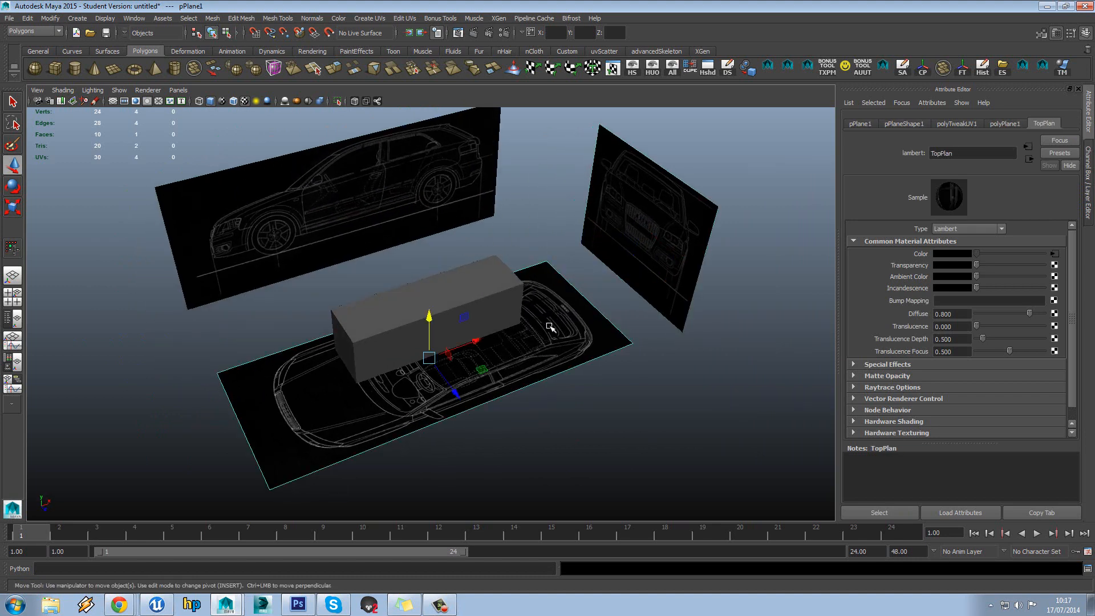
pyautogui.keyDown('alt'); pyautogui.moveTo(549, 326); pyautogui.dragTo(533, 286); pyautogui.keyUp('alt')
pyautogui.moveTo(440, 308); pyautogui.dragTo(441, 317)
pyautogui.click(531, 178)
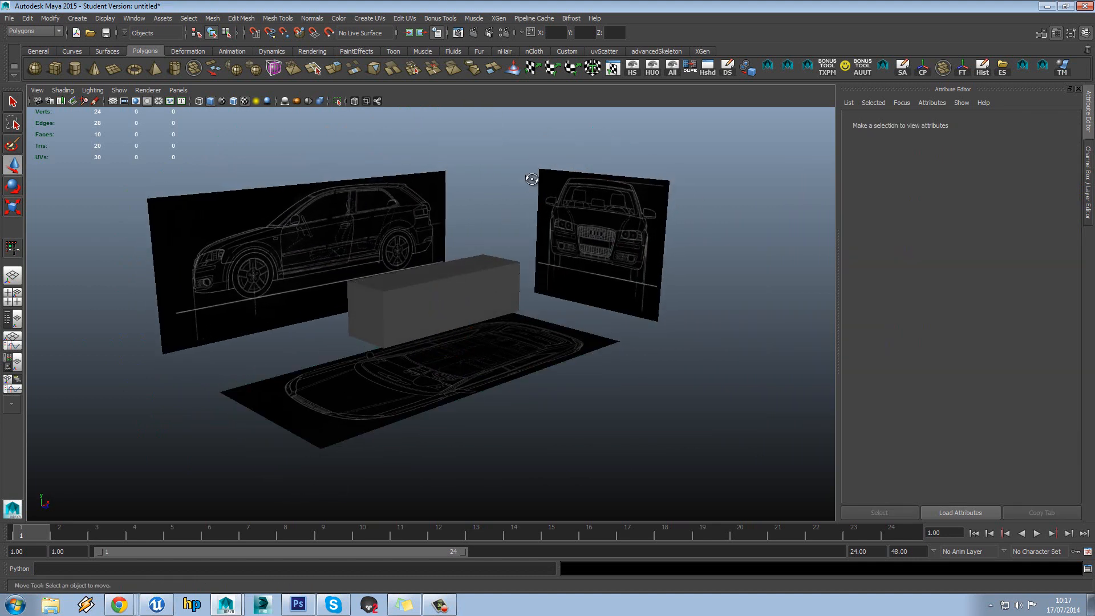
pyautogui.keyDown('alt'); pyautogui.moveTo(532, 178); pyautogui.dragTo(492, 186); pyautogui.keyUp('alt')
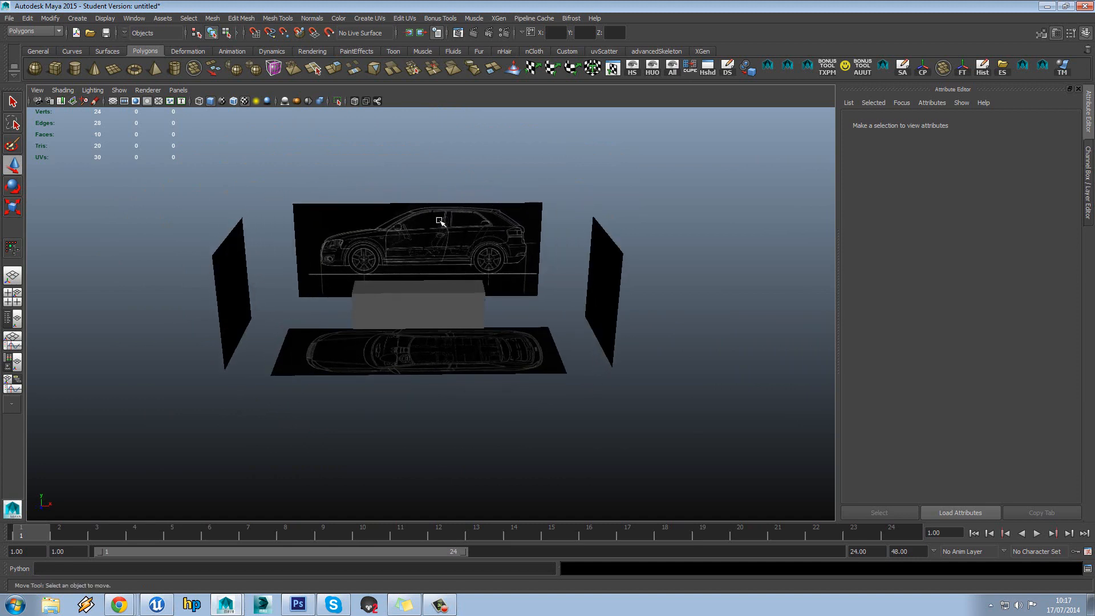
pyautogui.scroll(3, 465, 231)
pyautogui.keyDown('alt'); pyautogui.moveTo(475, 230); pyautogui.dragTo(455, 229); pyautogui.keyUp('alt')
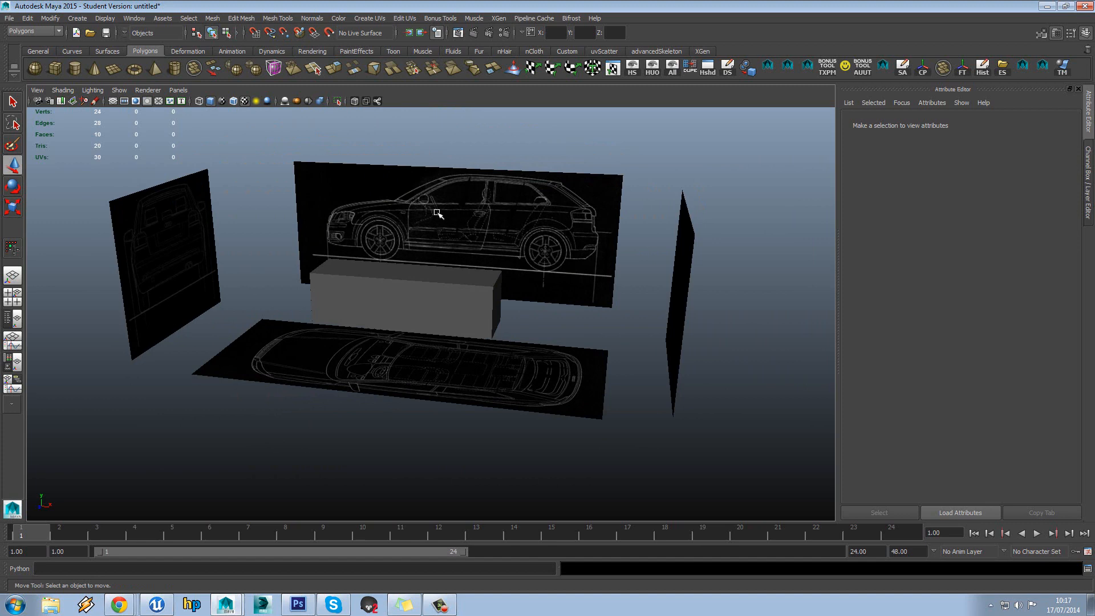
pyautogui.keyDown('alt'); pyautogui.moveTo(283, 281); pyautogui.dragTo(311, 280); pyautogui.keyUp('alt')
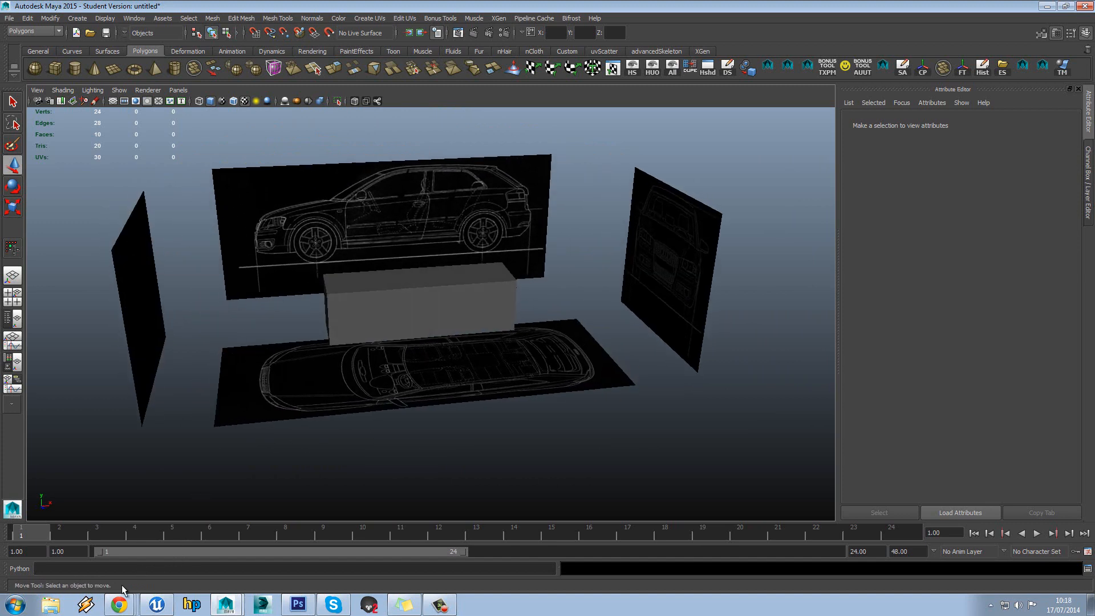
# Switch to Chrome, close the Audi A3 advert's photo gallery and look through the listing's specifications for the car's dimensions
pyautogui.click(119, 603)
pyautogui.click(92, 578)
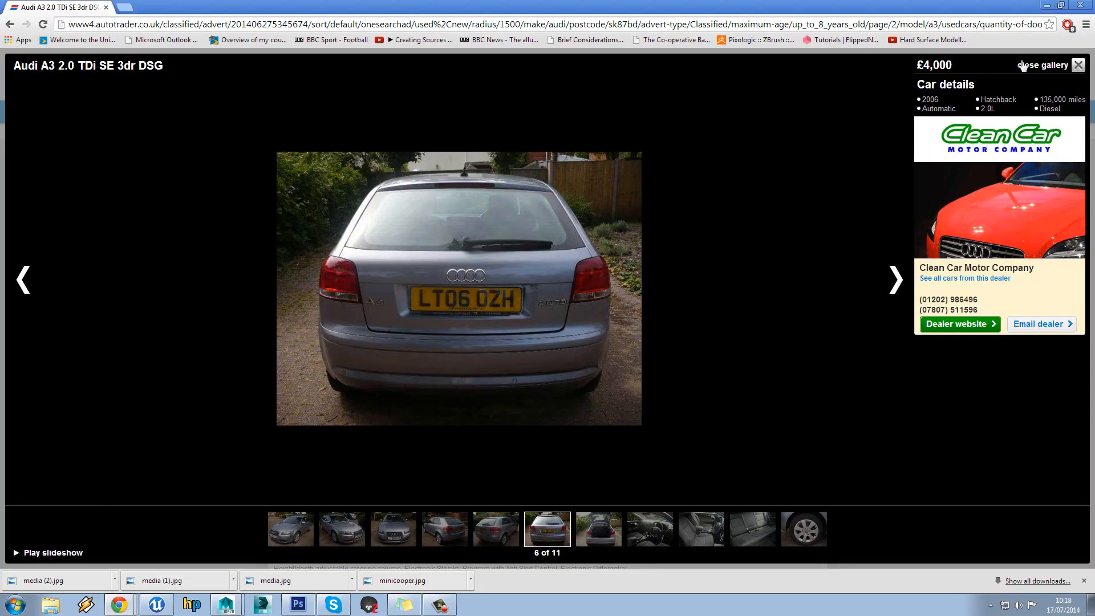
pyautogui.click(1074, 67)
pyautogui.scroll(-4, 428, 307)
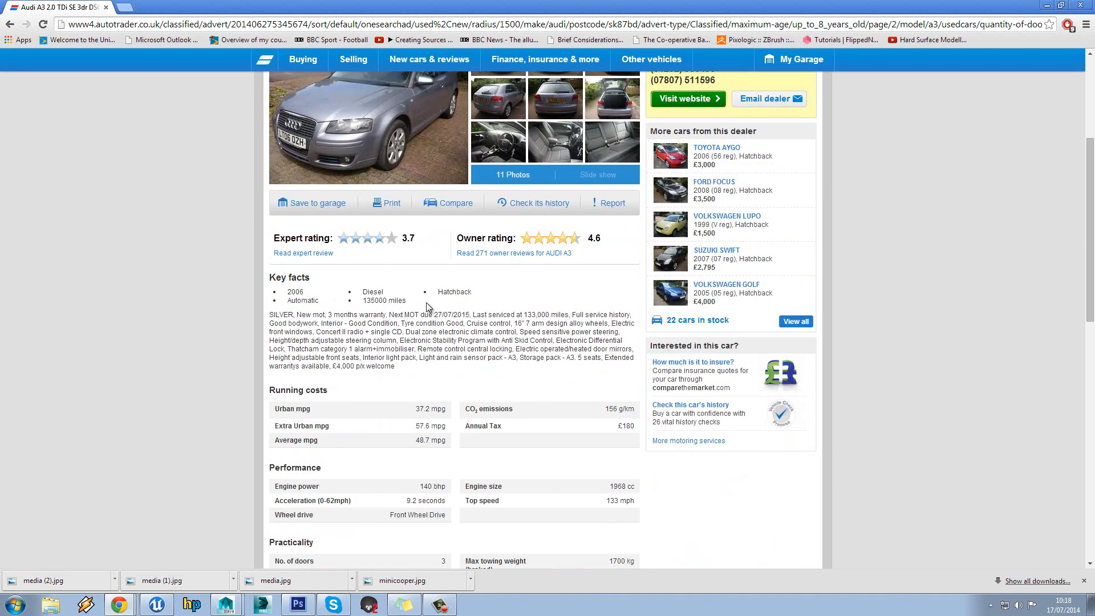
pyautogui.scroll(-2, 426, 302)
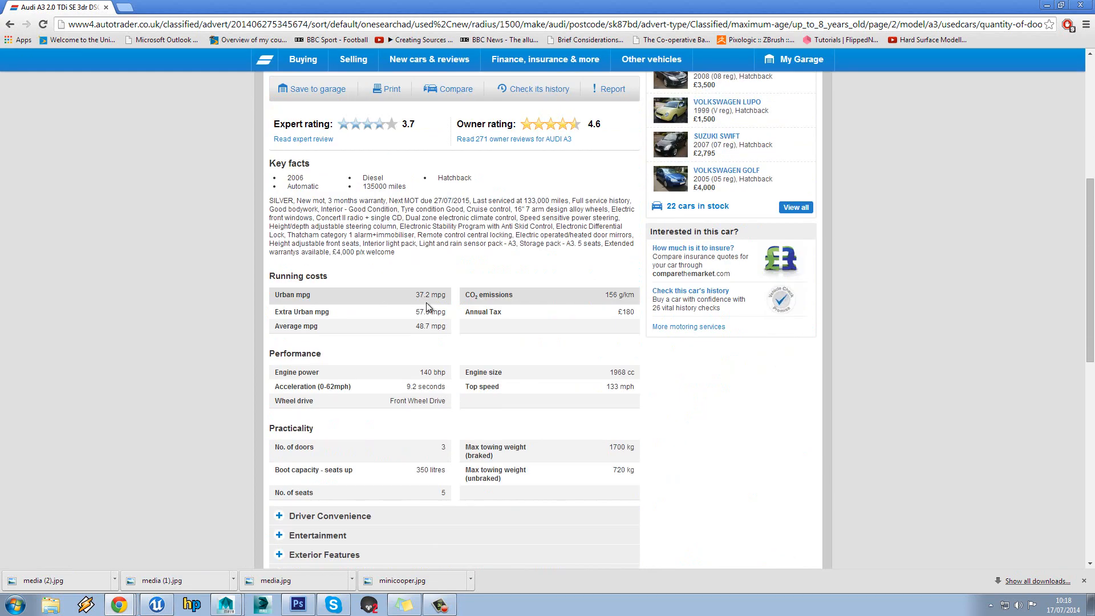
pyautogui.scroll(-1, 426, 302)
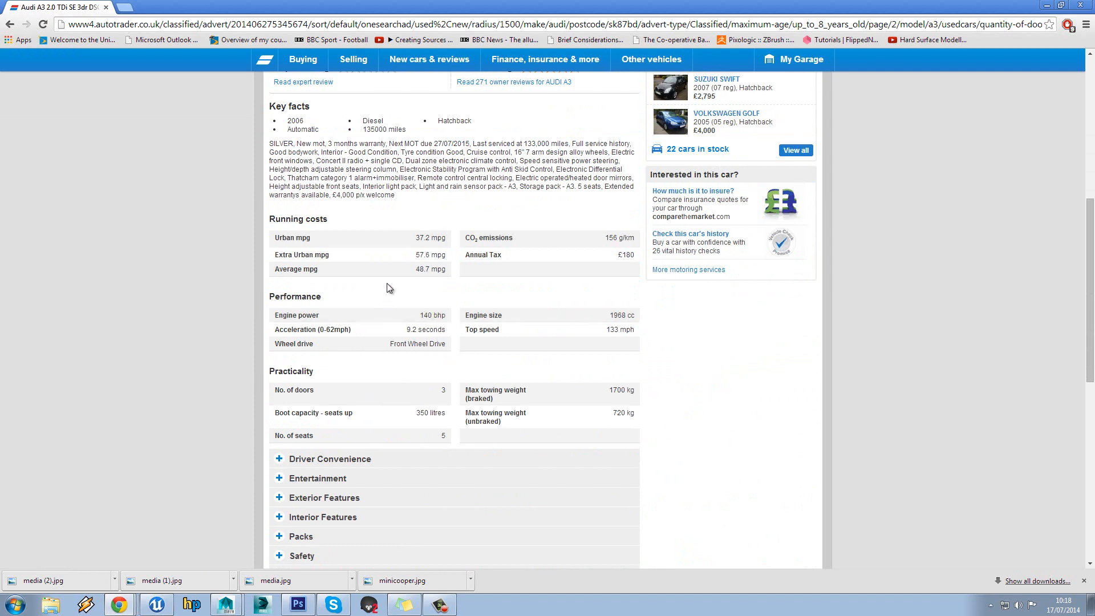
pyautogui.scroll(-3, 388, 286)
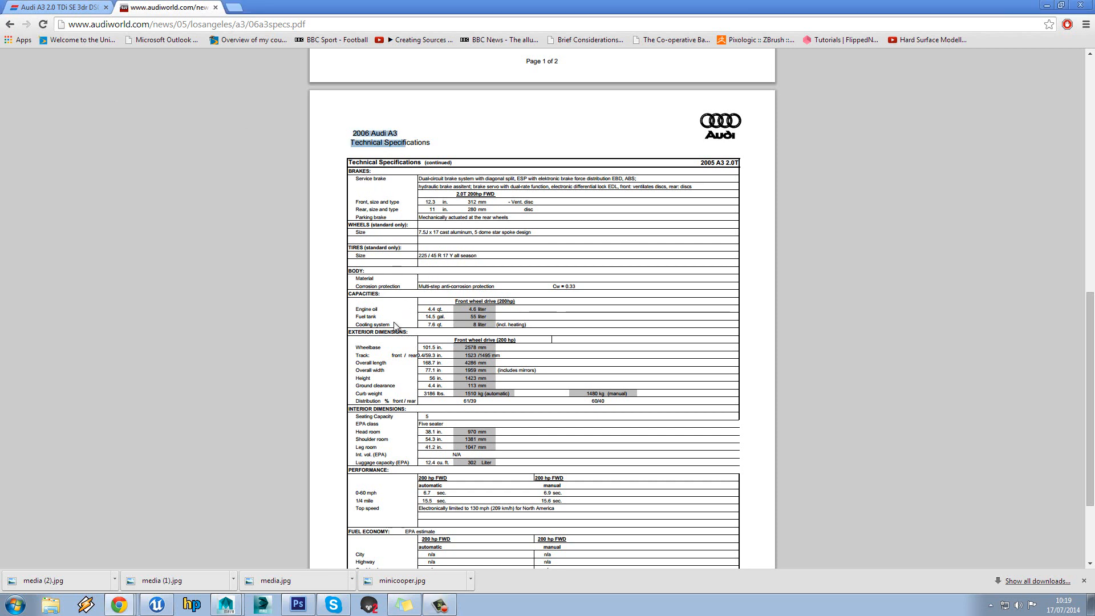
# Examine the overall length, width and height in the 2006 Audi A3 technical specifications PDF, then return to Maya
pyautogui.moveTo(362, 347); pyautogui.dragTo(509, 393)
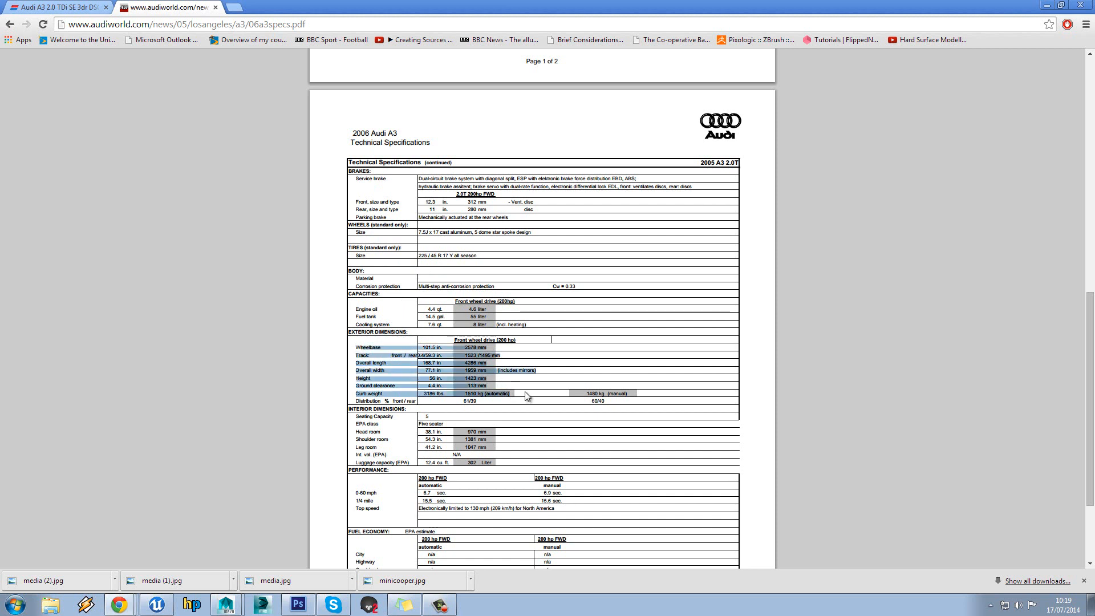
pyautogui.click(527, 395)
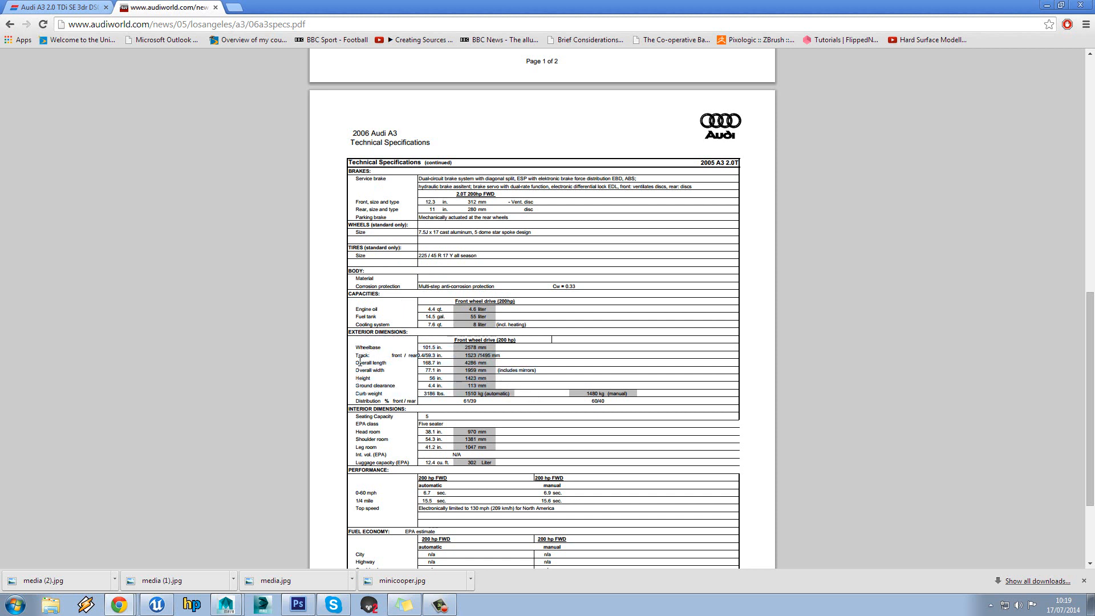
pyautogui.moveTo(484, 377); pyautogui.dragTo(447, 370)
pyautogui.click(485, 364)
pyautogui.rightClick(10, 26)
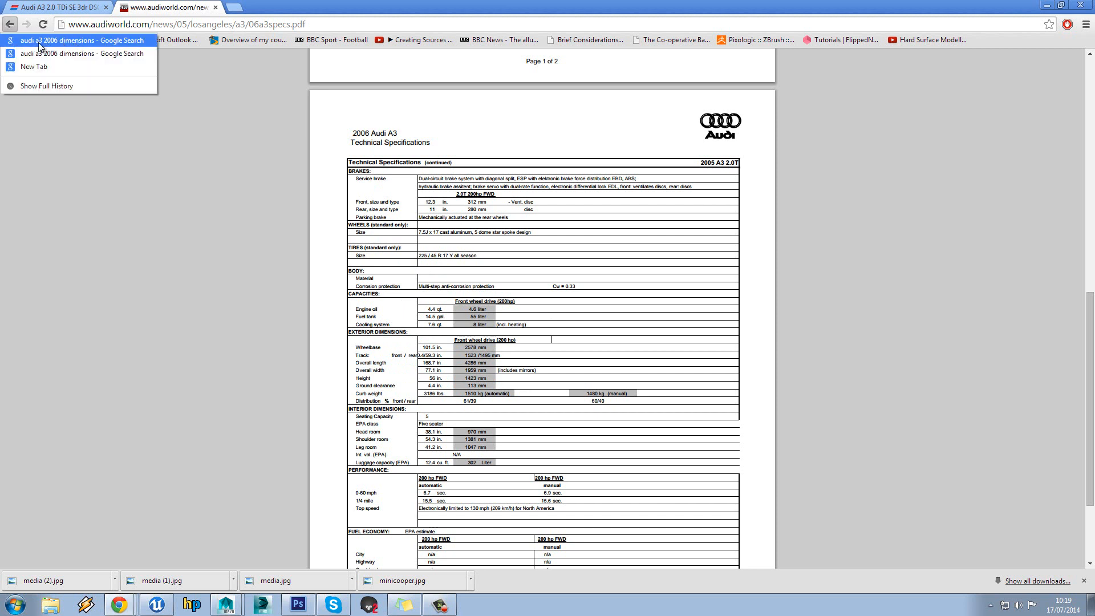
pyautogui.click(399, 306)
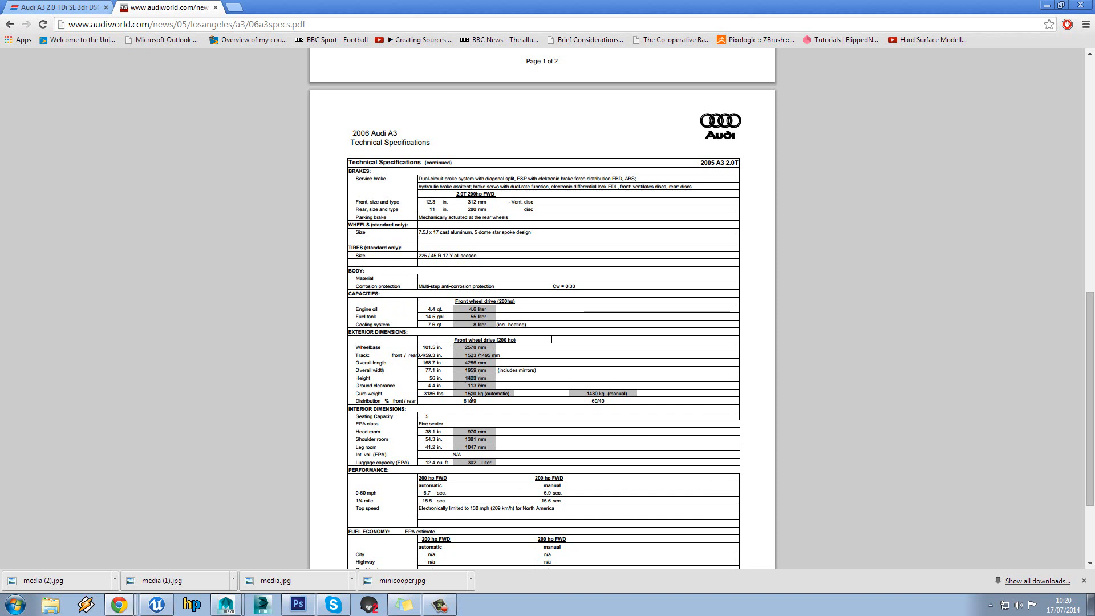
pyautogui.click(482, 378)
pyautogui.moveTo(483, 379); pyautogui.dragTo(447, 376)
pyautogui.click(226, 604)
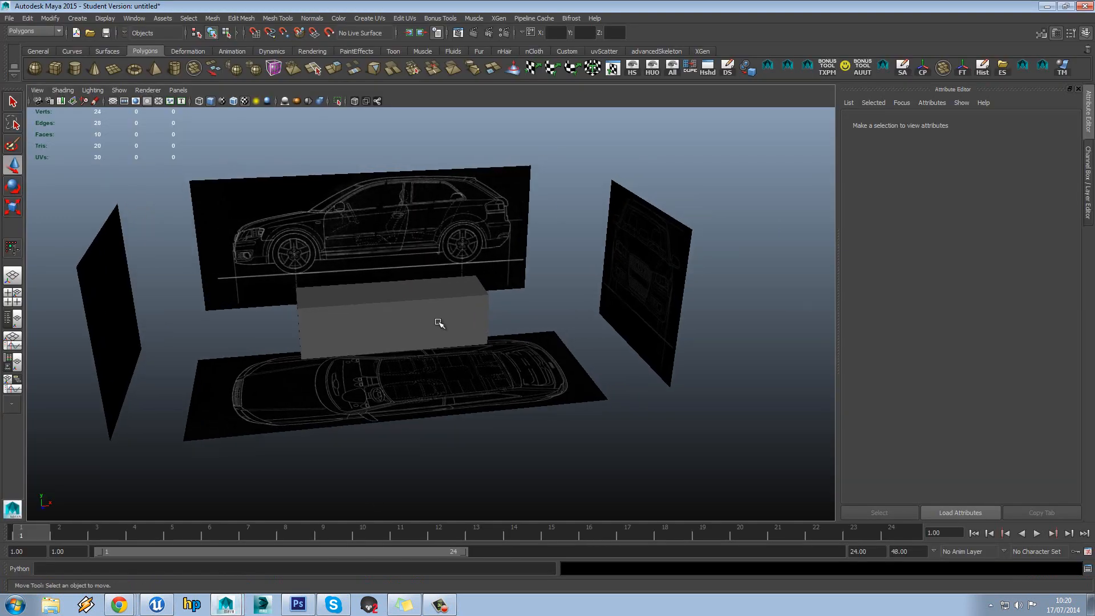
# Delete the old reference box and create a new polygon cube at the origin, showing its creation dimensions
pyautogui.click(439, 323)
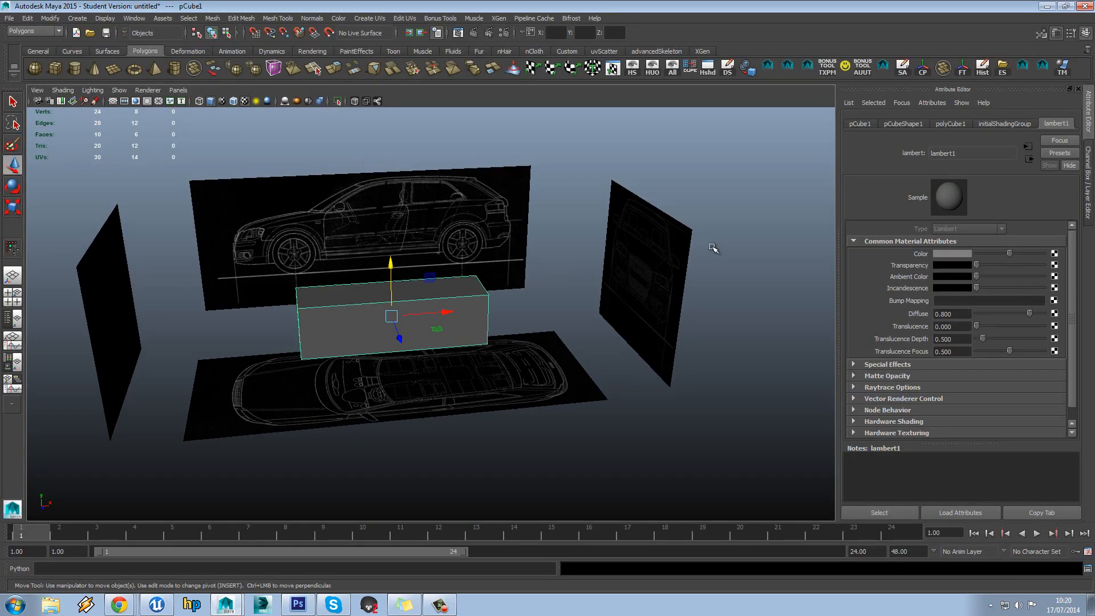
pyautogui.press('Delete')
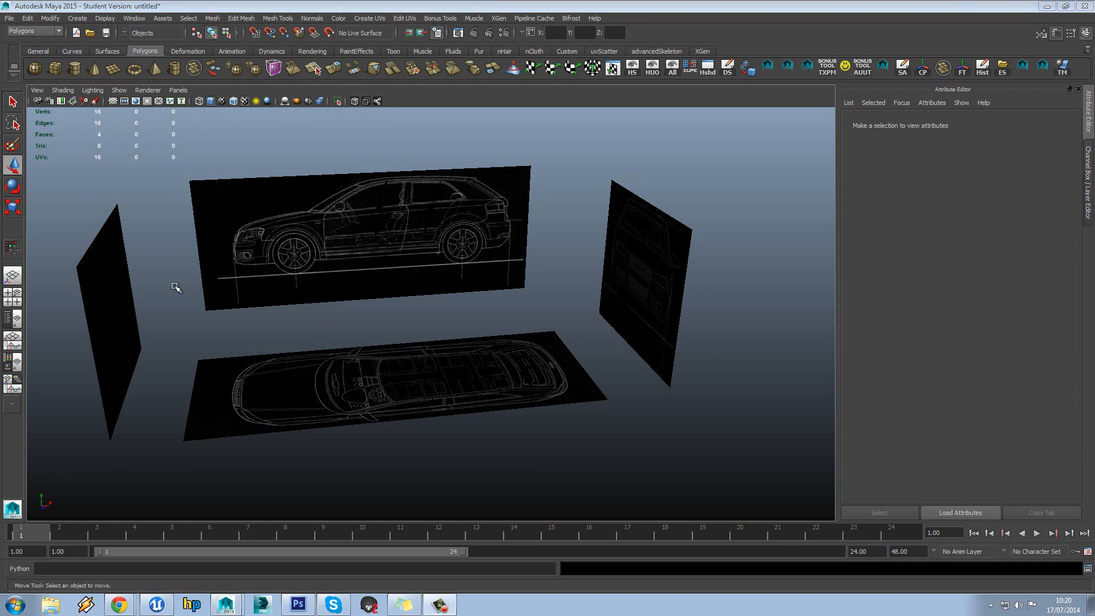
pyautogui.click(55, 69)
pyautogui.scroll(4, 484, 323)
pyautogui.keyDown('alt'); pyautogui.moveTo(435, 359); pyautogui.dragTo(465, 319, button='middle'); pyautogui.keyUp('alt')
pyautogui.click(951, 123)
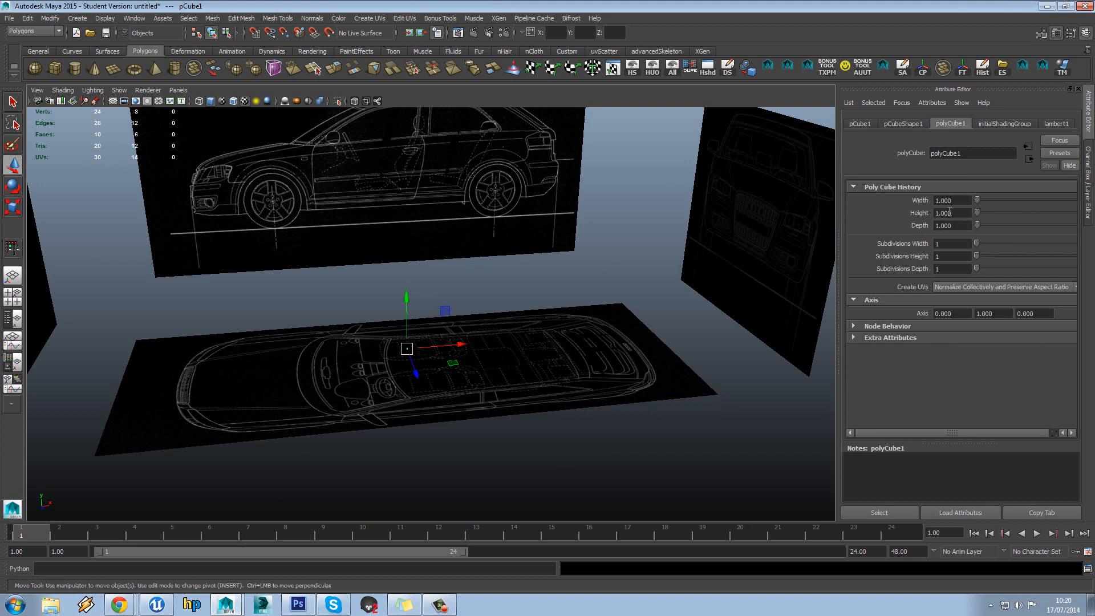
# Check the car's height in the Audi A3 specifications PDF in Chrome, then return to Maya and set the cube's height to 142.3
pyautogui.click(121, 604)
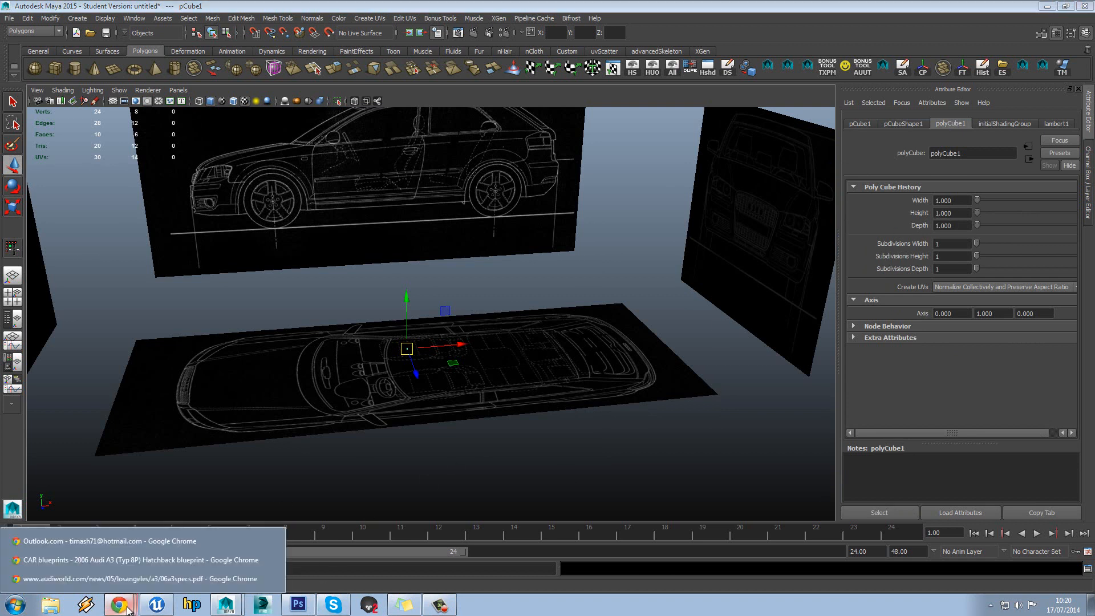
pyautogui.click(126, 579)
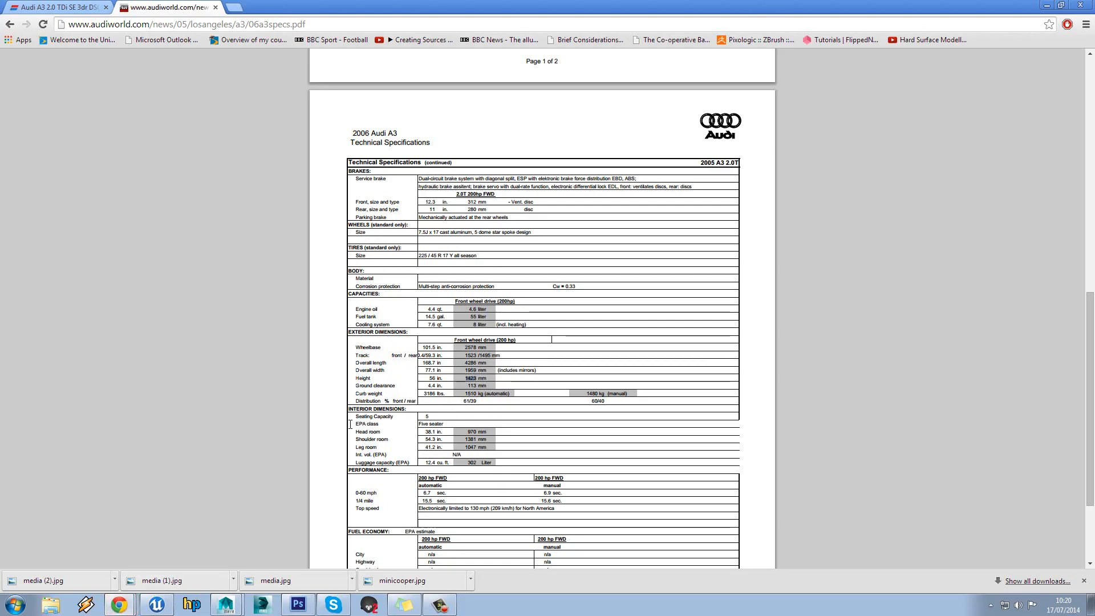
pyautogui.click(225, 604)
pyautogui.click(188, 579)
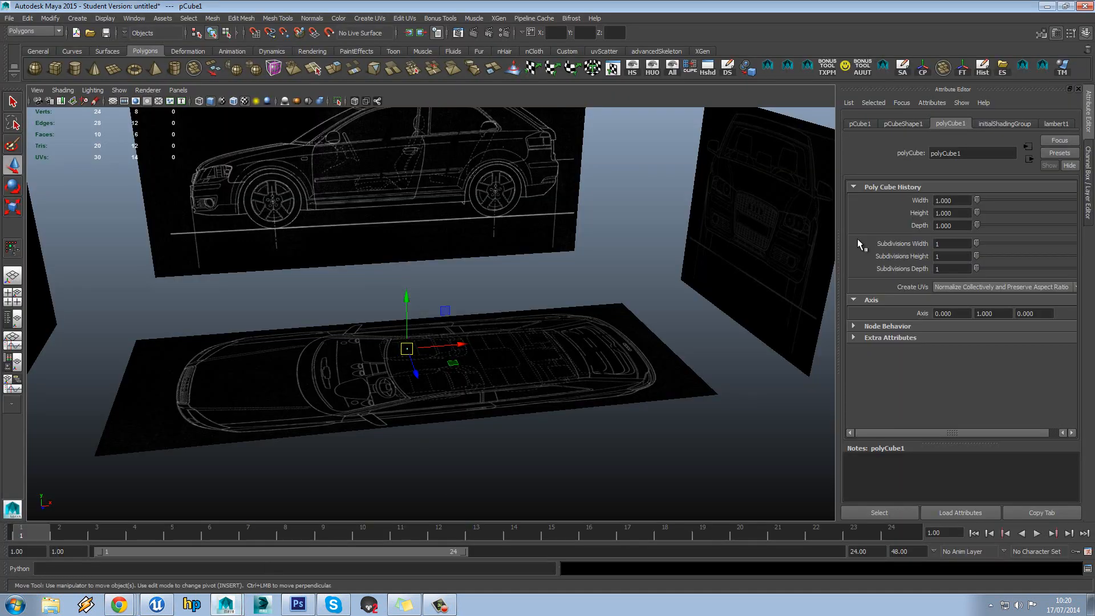
pyautogui.doubleClick(956, 213)
pyautogui.write('142.3')
pyautogui.press('Return')
pyautogui.keyDown('alt'); pyautogui.moveTo(496, 345); pyautogui.dragTo(495, 333); pyautogui.keyUp('alt')
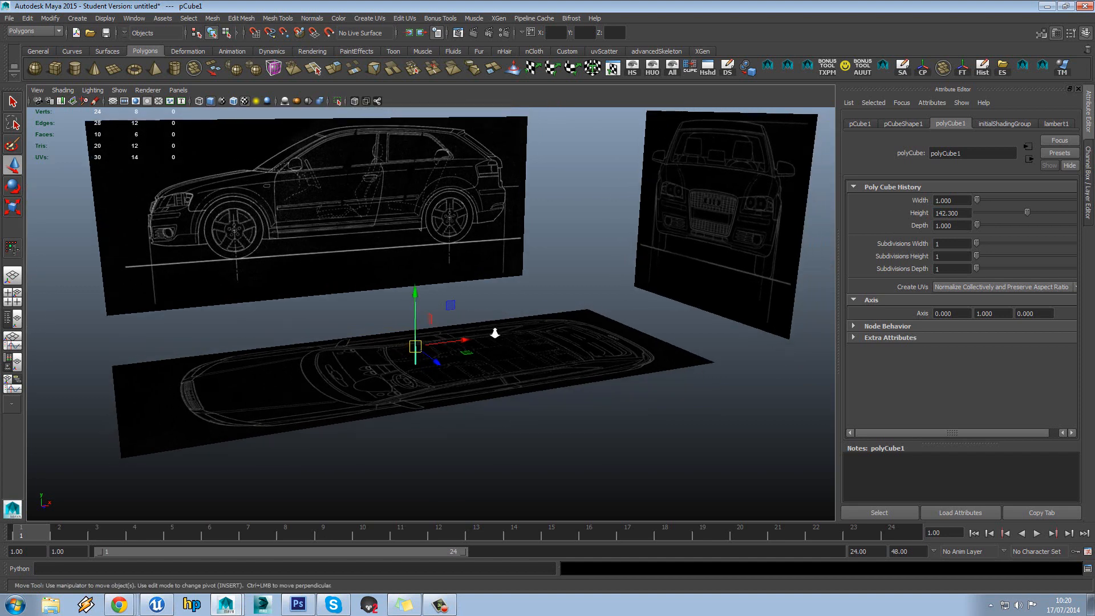
pyautogui.scroll(3, 494, 333)
pyautogui.press('r')
pyautogui.moveTo(448, 389)
pyautogui.keyDown('alt'); pyautogui.mouseDown()
pyautogui.moveTo(419, 409)
pyautogui.moveTo(441, 405)
pyautogui.mouseUp(); pyautogui.keyUp('alt')
pyautogui.hotkey('ctrl', 'z')
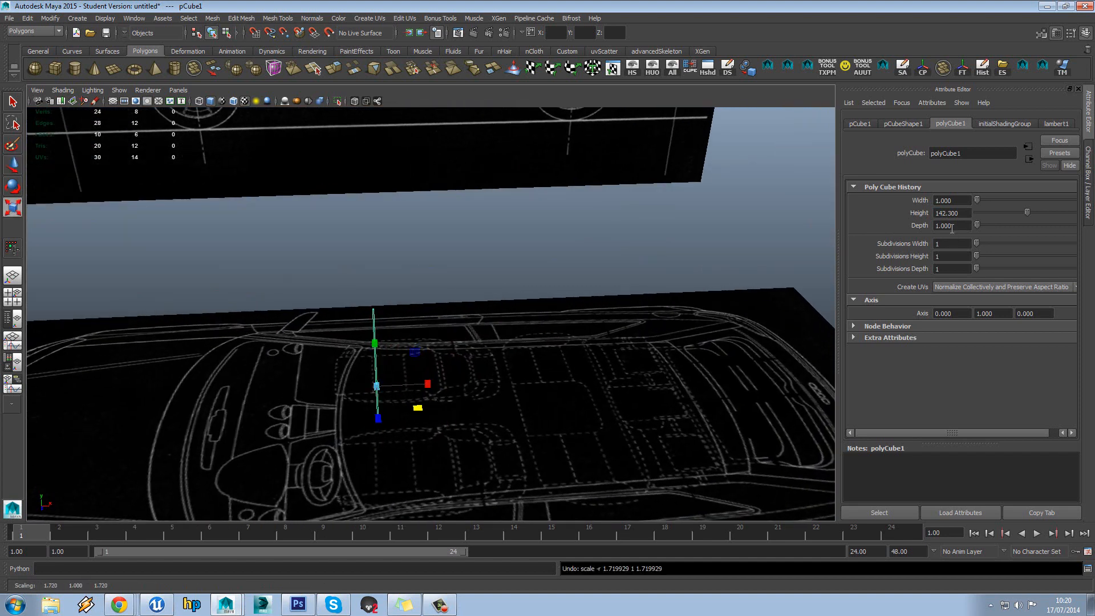
# Set the cube's width and depth to 20
pyautogui.moveTo(954, 201); pyautogui.dragTo(885, 200)
pyautogui.write('20')
pyautogui.press('Tab')
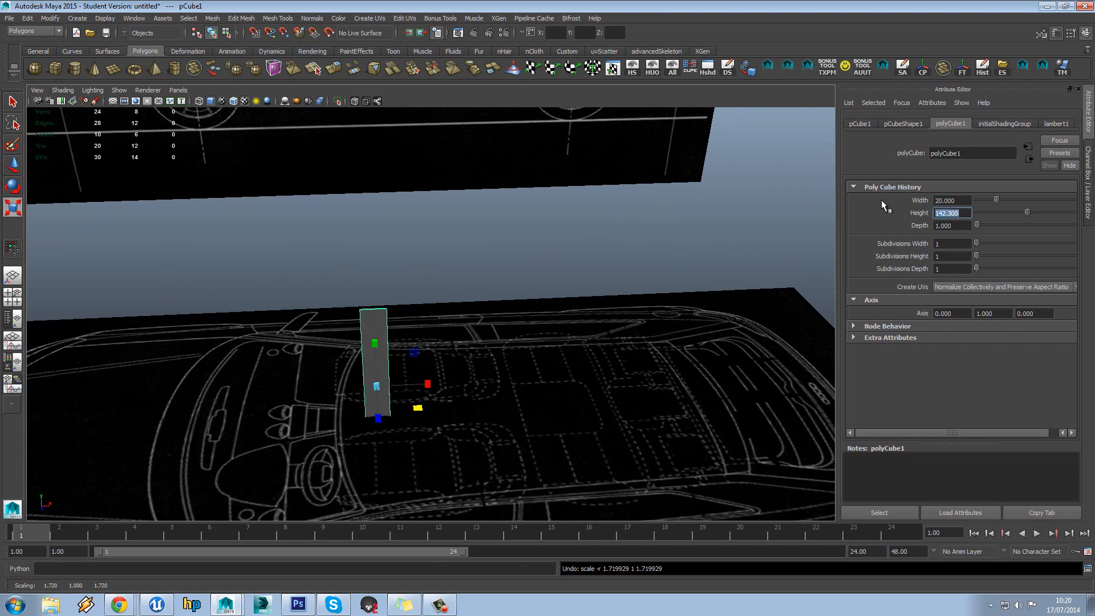
pyautogui.press('Tab')
pyautogui.write('20')
pyautogui.press('Return')
# Raise the cube until its base rests on the rear-view blueprint's ground line, and compare it with the side-view blueprint
pyautogui.press('w')
pyautogui.keyDown('alt'); pyautogui.moveTo(387, 356); pyautogui.dragTo(470, 349); pyautogui.keyUp('alt')
pyautogui.press('space')
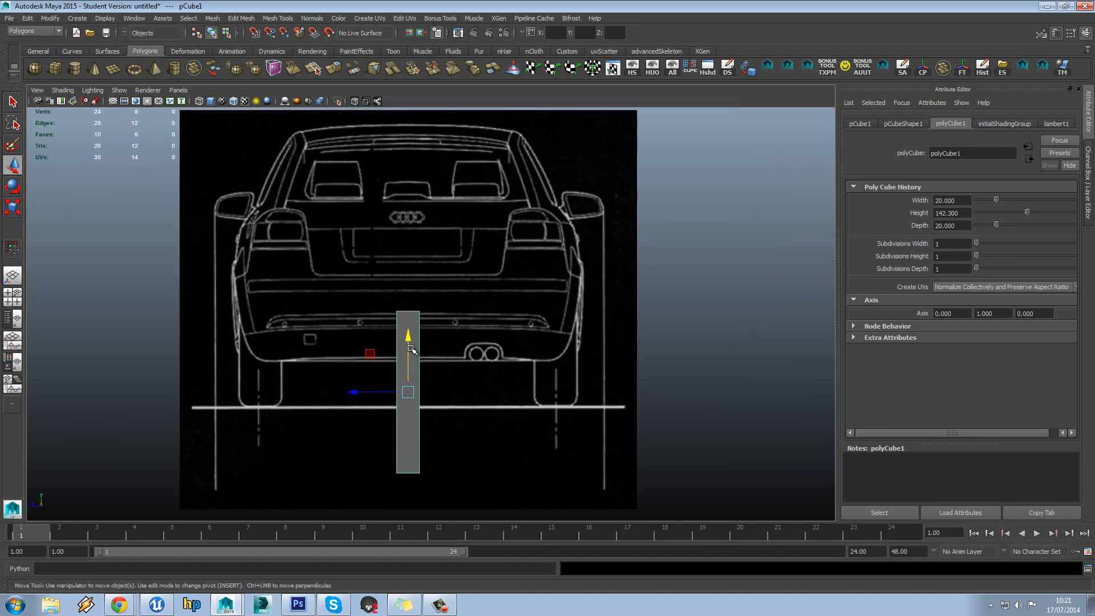
pyautogui.moveTo(408, 325); pyautogui.dragTo(420, 274)
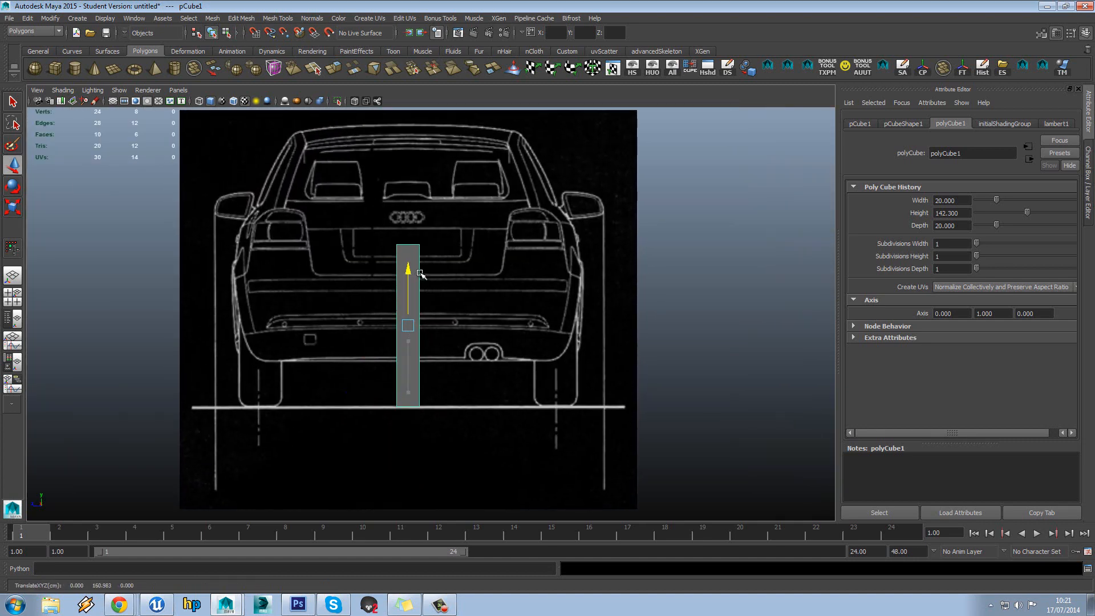
pyautogui.scroll(-3, 433, 319)
pyautogui.press('space')
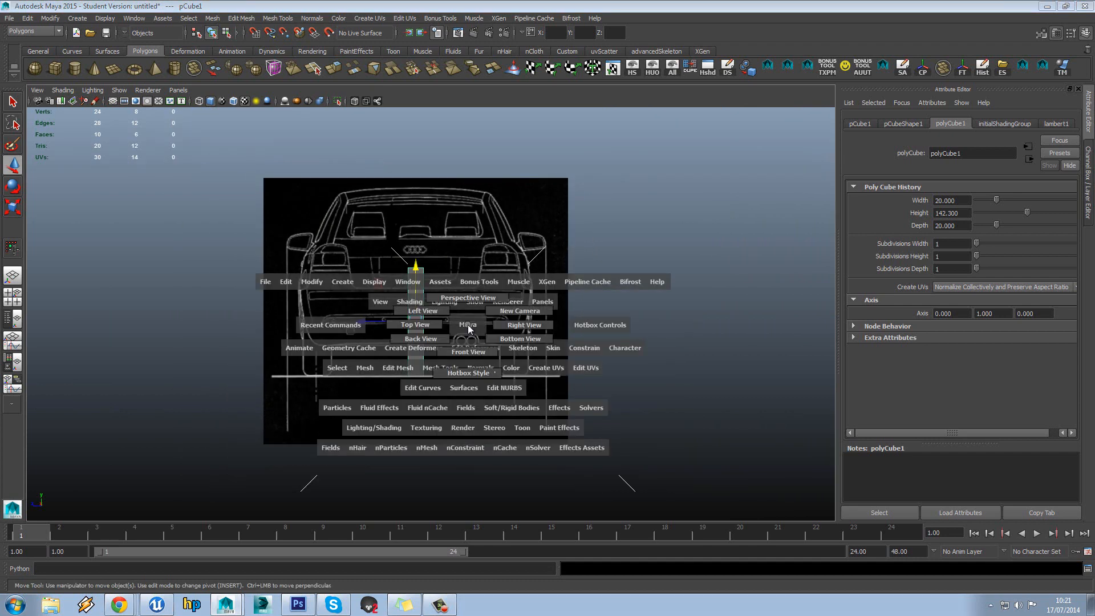
pyautogui.moveTo(468, 328); pyautogui.dragTo(463, 356)
pyautogui.scroll(-5, 441, 363)
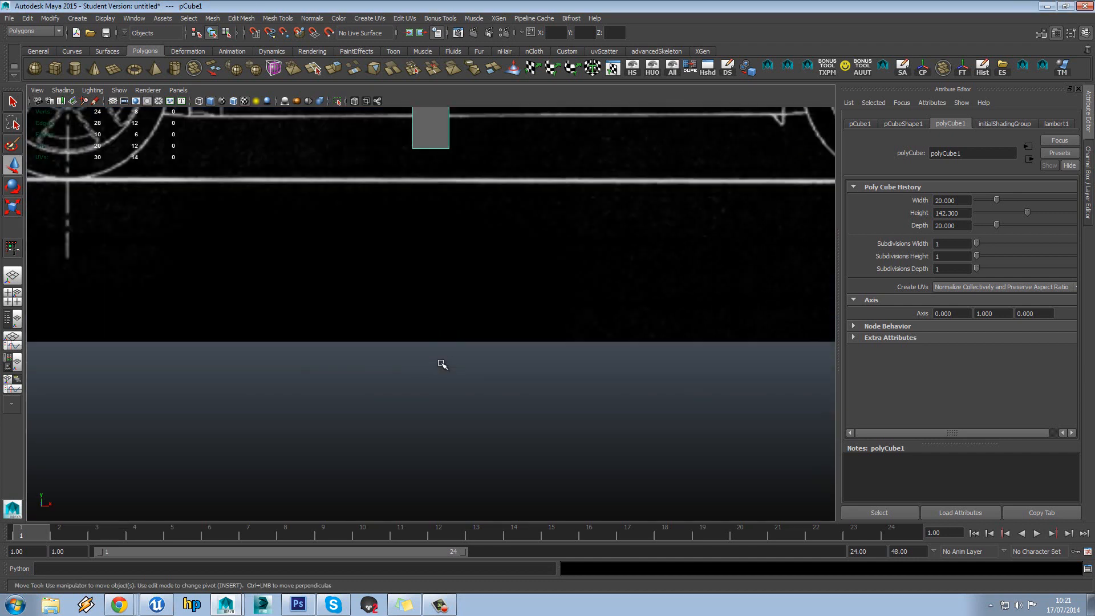
pyautogui.scroll(-8, 441, 364)
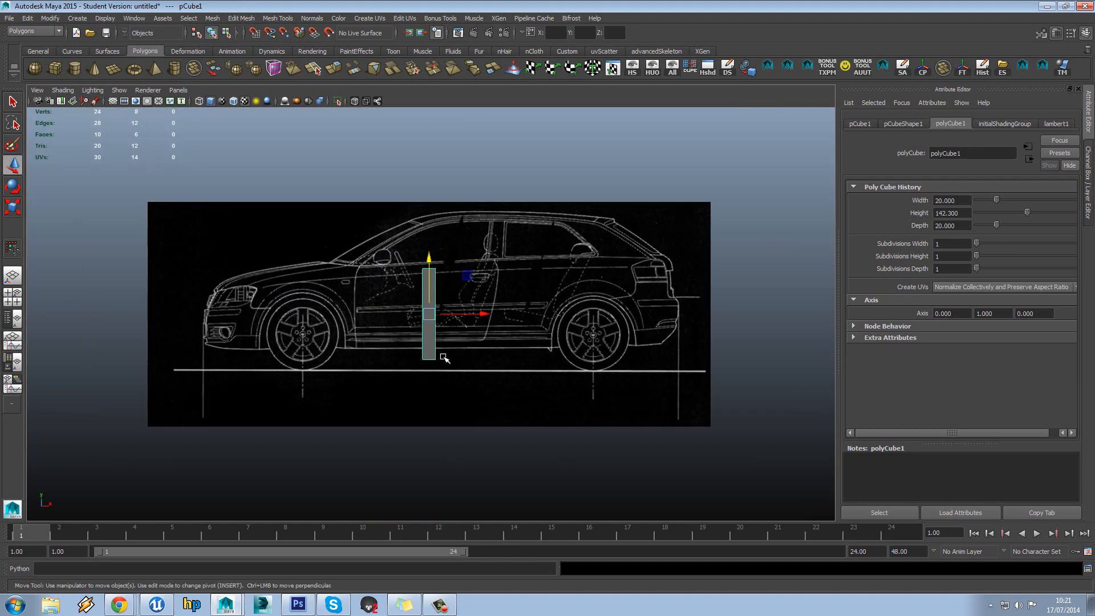
pyautogui.scroll(-2, 454, 342)
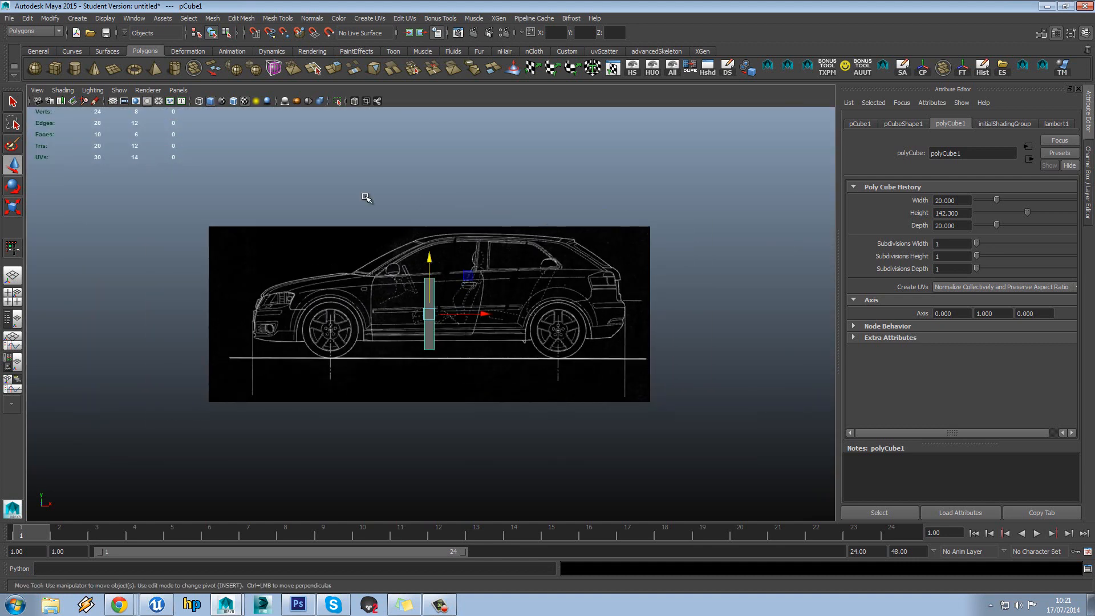
# Show the Outliner beside the perspective view and group the four blueprint planes, pPlane1 to pPlane4
pyautogui.click(13, 319)
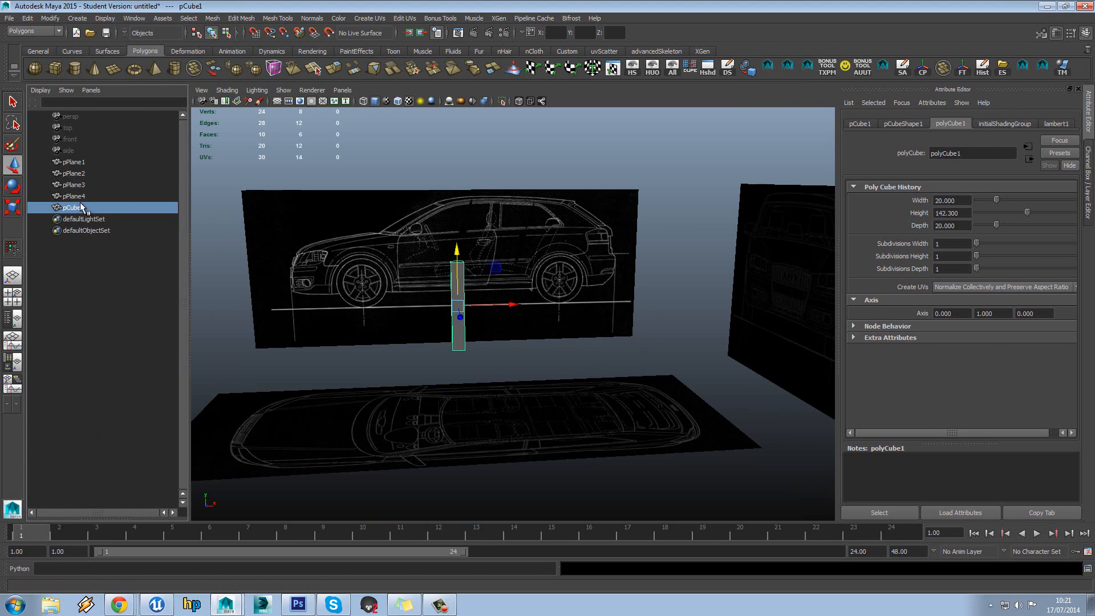
pyautogui.click(74, 195)
pyautogui.keyDown('shift'); pyautogui.click(74, 162); pyautogui.keyUp('shift')
pyautogui.scroll(-5, 603, 283)
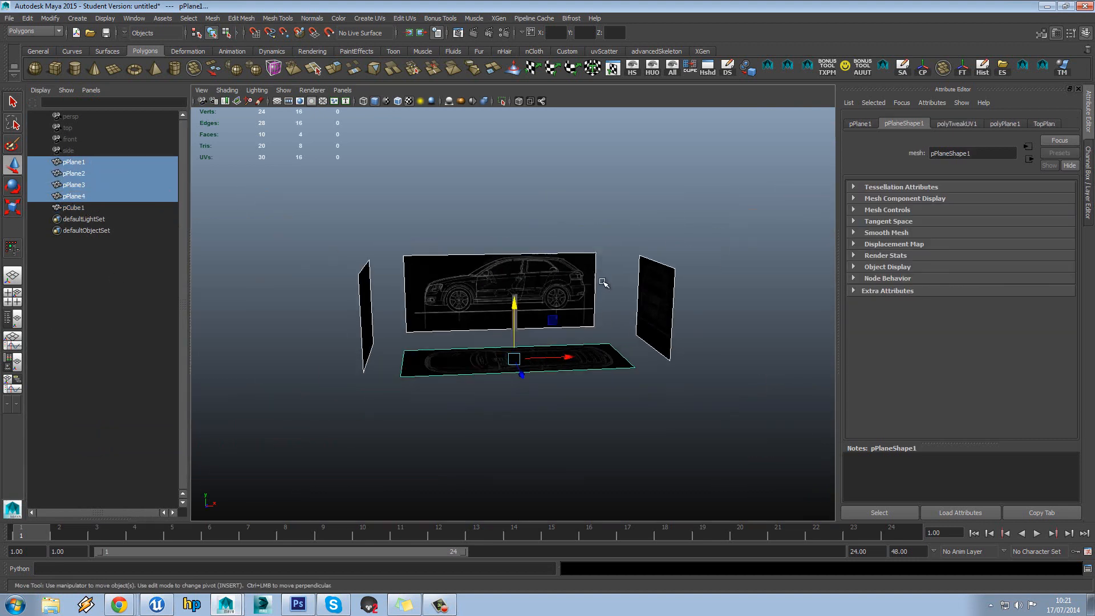
pyautogui.scroll(3, 594, 293)
pyautogui.hotkey('ctrl', 'g')
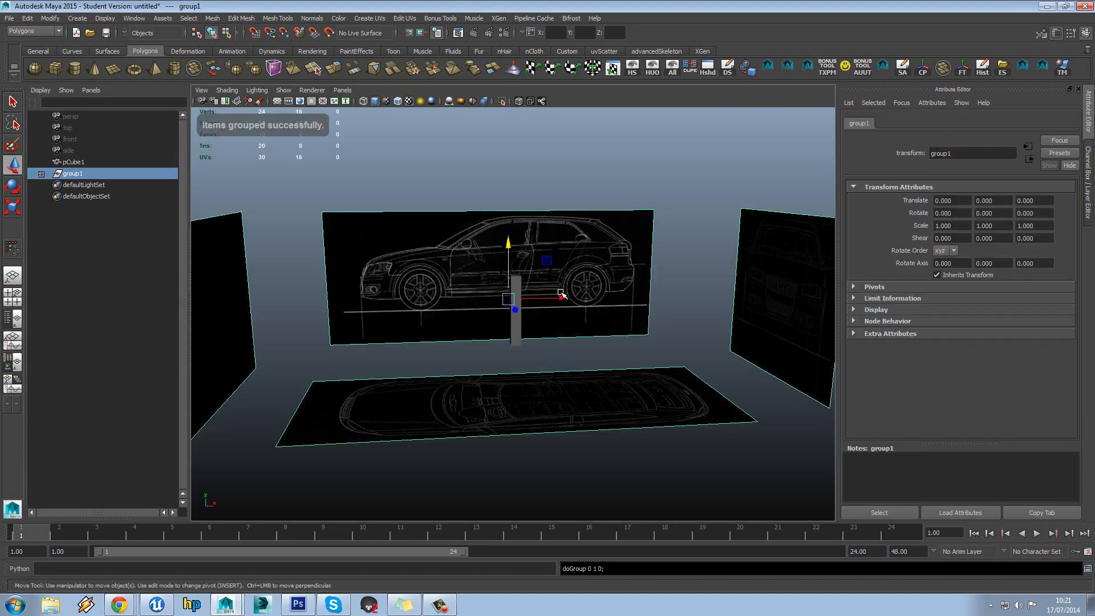
# In the front view, scale the blueprint group uniformly to about 0.53 and lower it to about -24 in Y, aligning its ground line with the cube's base
pyautogui.press('space')
pyautogui.moveTo(561, 293); pyautogui.dragTo(563, 317)
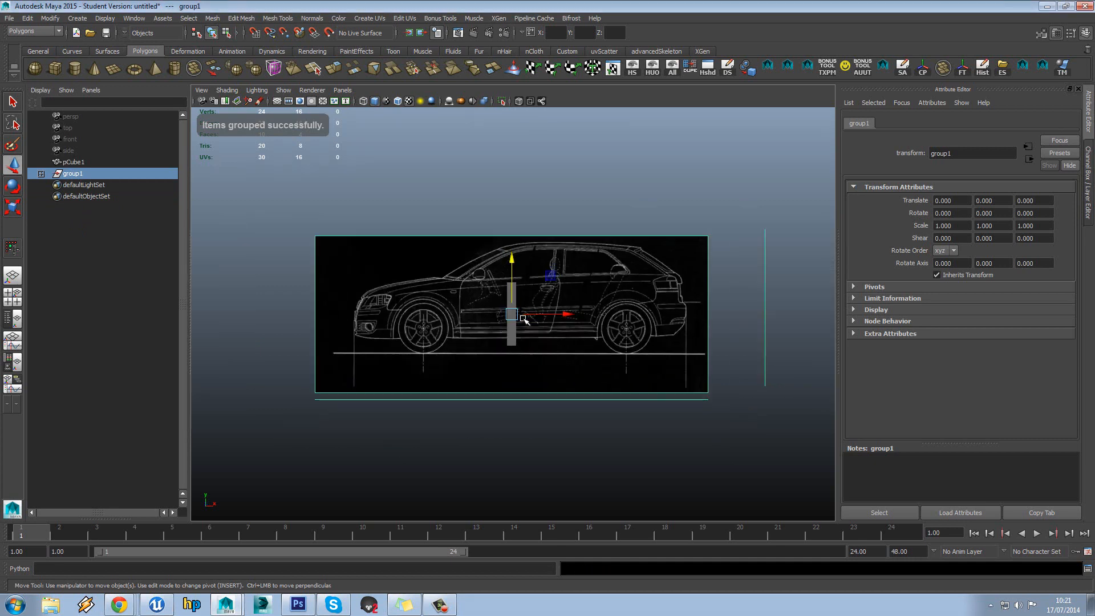
pyautogui.click(522, 308)
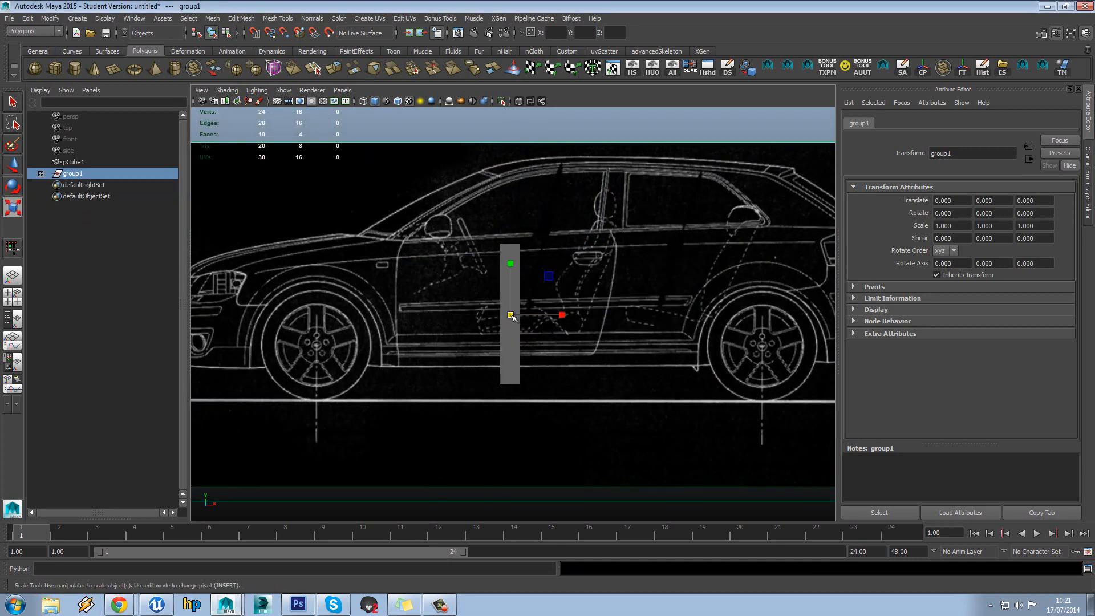
pyautogui.press('r')
pyautogui.moveTo(510, 314); pyautogui.dragTo(200, 435)
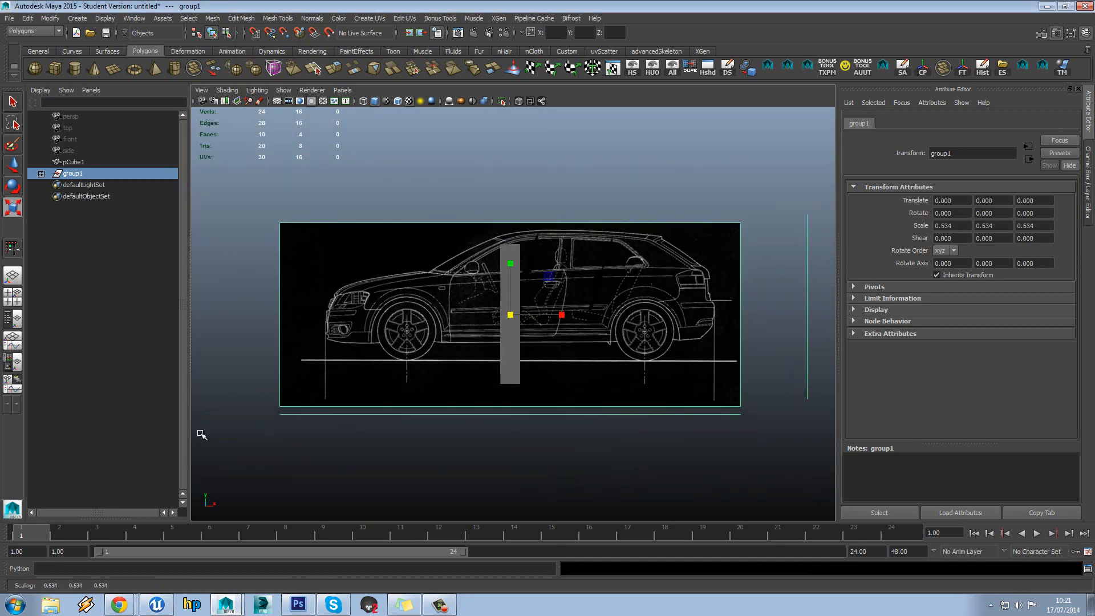
pyautogui.press('f')
pyautogui.press('w')
pyautogui.moveTo(505, 278); pyautogui.dragTo(505, 309)
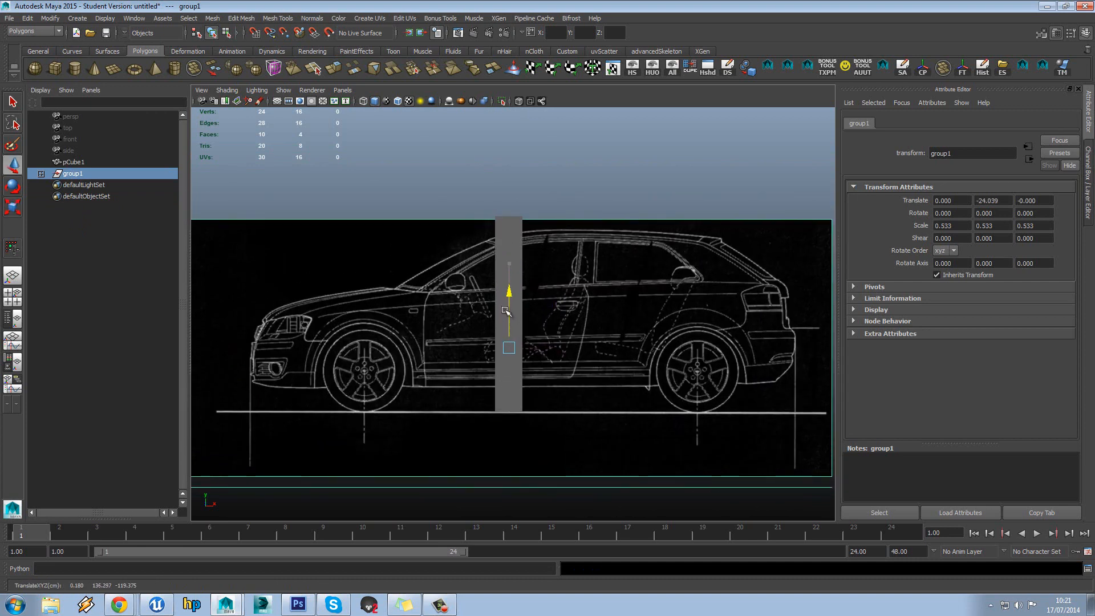
# Enlarge the blueprint group to a uniform scale of about 0.585 and raise it to about -19.9 in Y, matching the ground line to the cube's base
pyautogui.press('r')
pyautogui.moveTo(508, 349); pyautogui.dragTo(556, 333)
pyautogui.press('w')
pyautogui.click(512, 298)
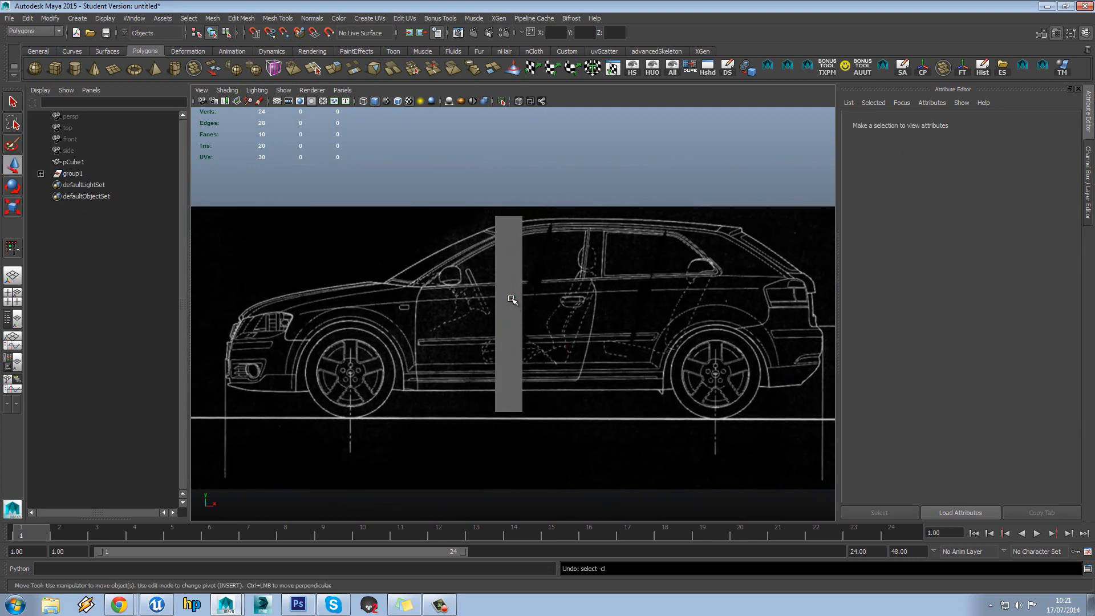
pyautogui.hotkey('ctrl', 'z')
pyautogui.moveTo(511, 299); pyautogui.dragTo(512, 293)
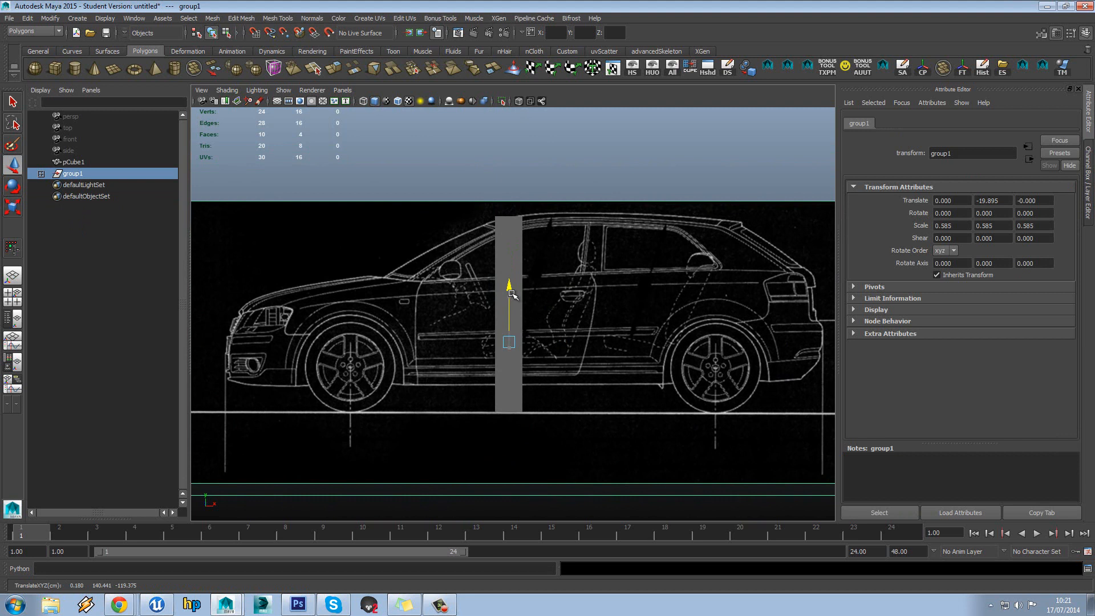
# Fine-tune the blueprint group's uniform scale to about 0.577 so the car's height matches the cube
pyautogui.press('r')
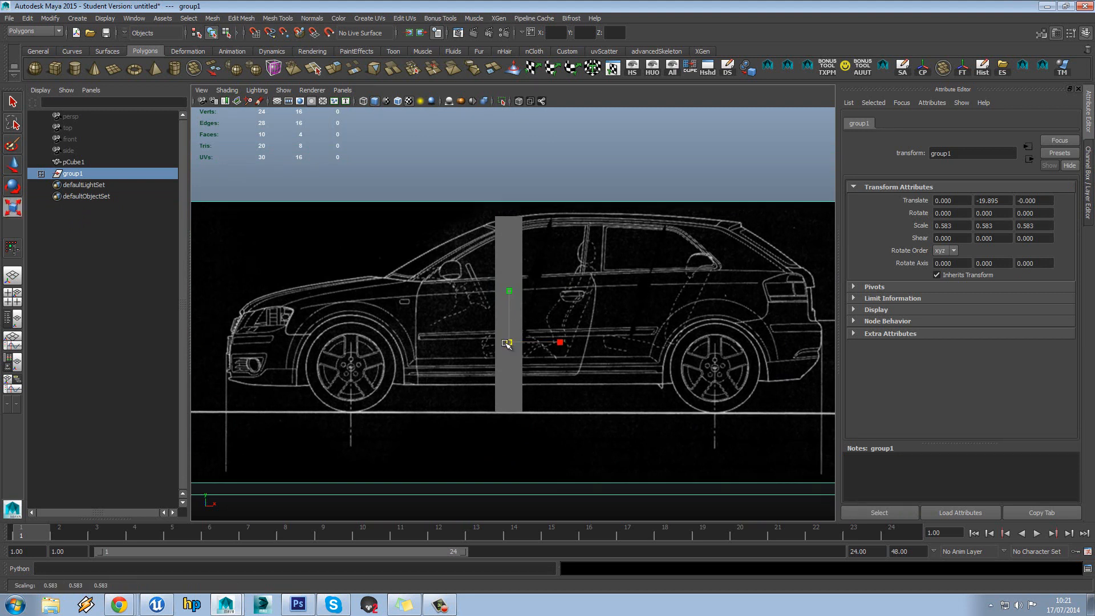
pyautogui.press('w')
pyautogui.moveTo(560, 342); pyautogui.dragTo(507, 344)
pyautogui.hotkey('ctrl', 'z')
pyautogui.press('r')
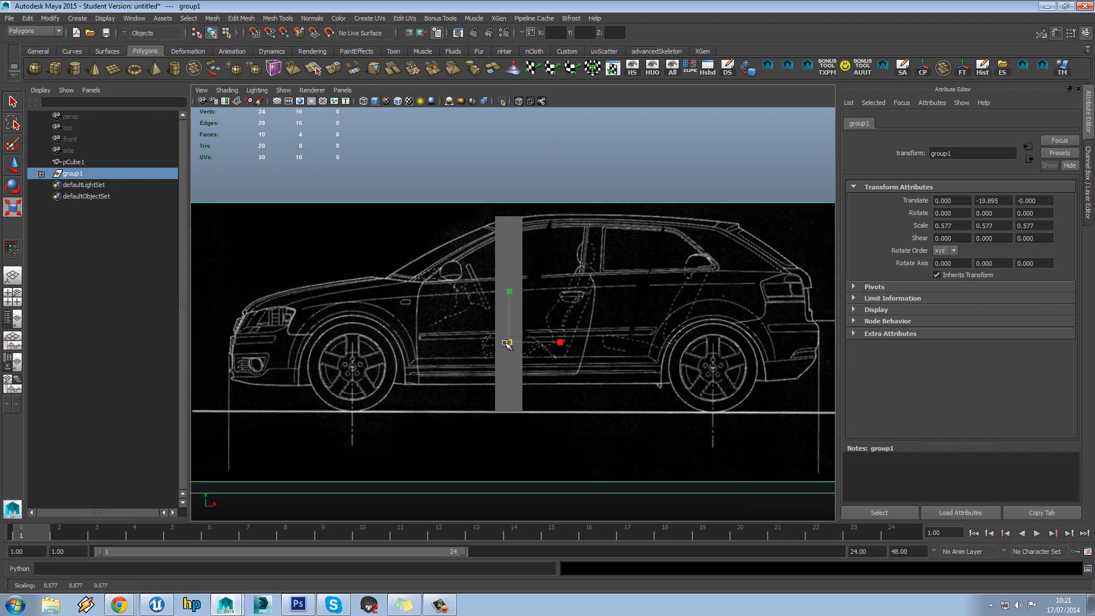
pyautogui.press('w')
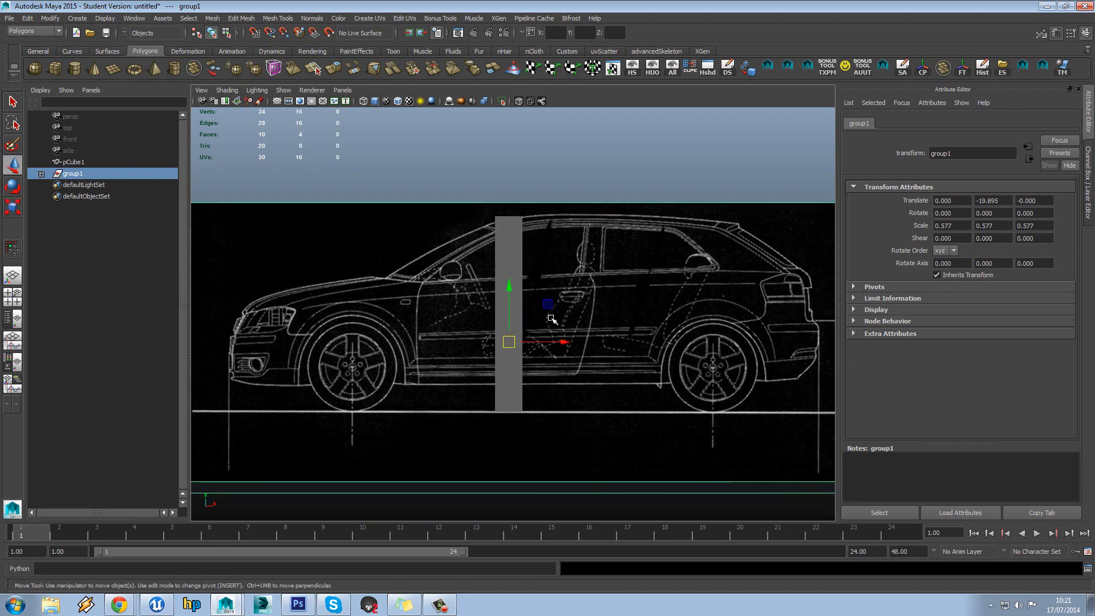
# Switch to Chrome, examine the ground clearance among the exterior dimensions in the Audi A3 specifications PDF, and return to Maya
pyautogui.click(118, 605)
pyautogui.click(114, 541)
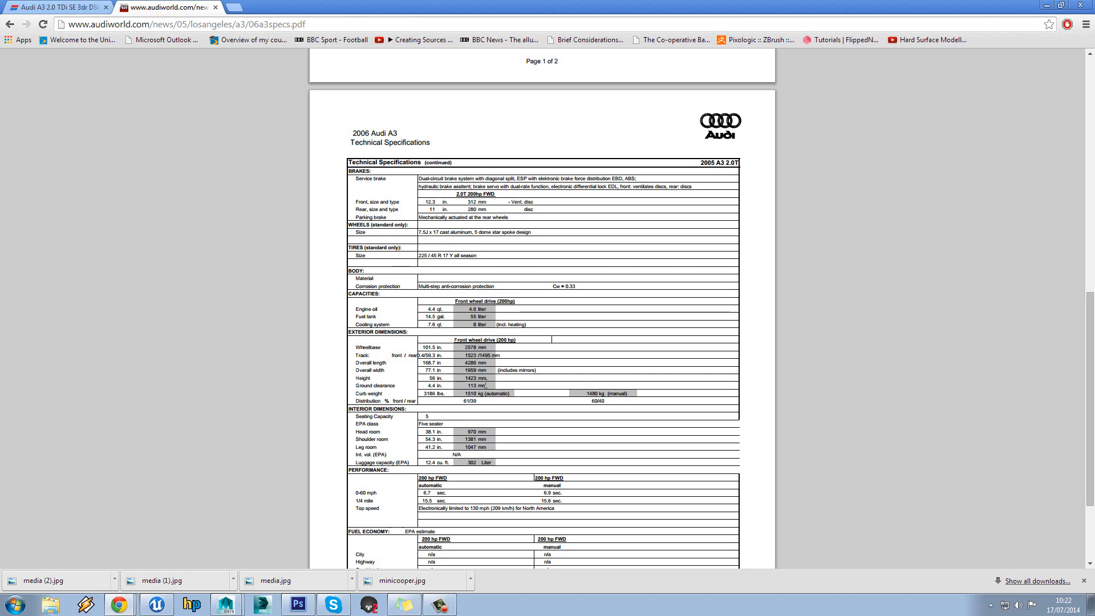
pyautogui.scroll(-1, 485, 384)
pyautogui.scroll(-1, 383, 334)
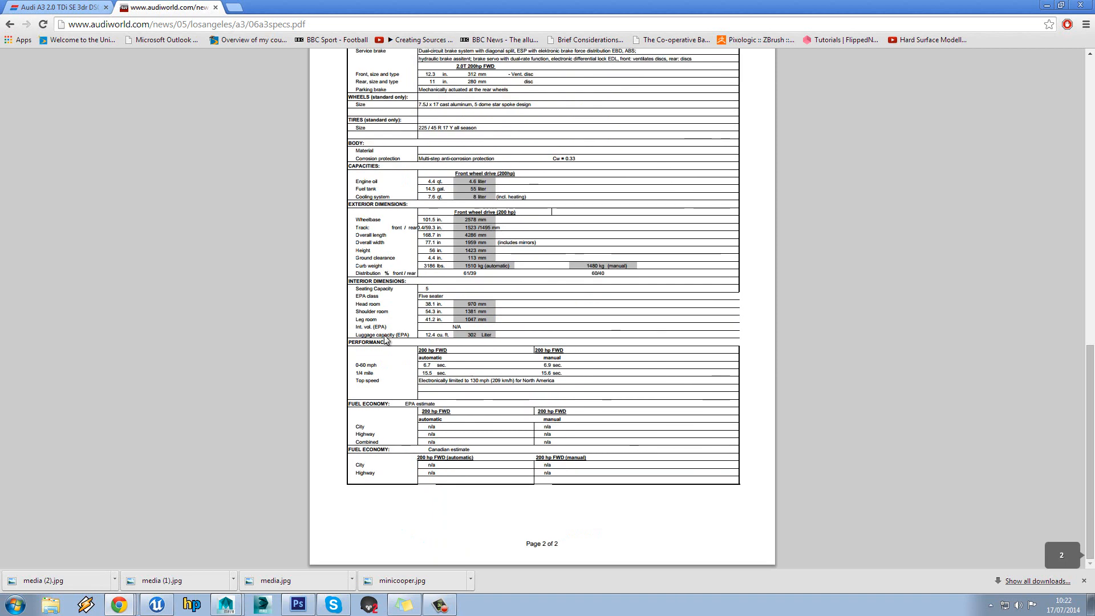
pyautogui.scroll(7, 383, 339)
pyautogui.scroll(-7, 377, 278)
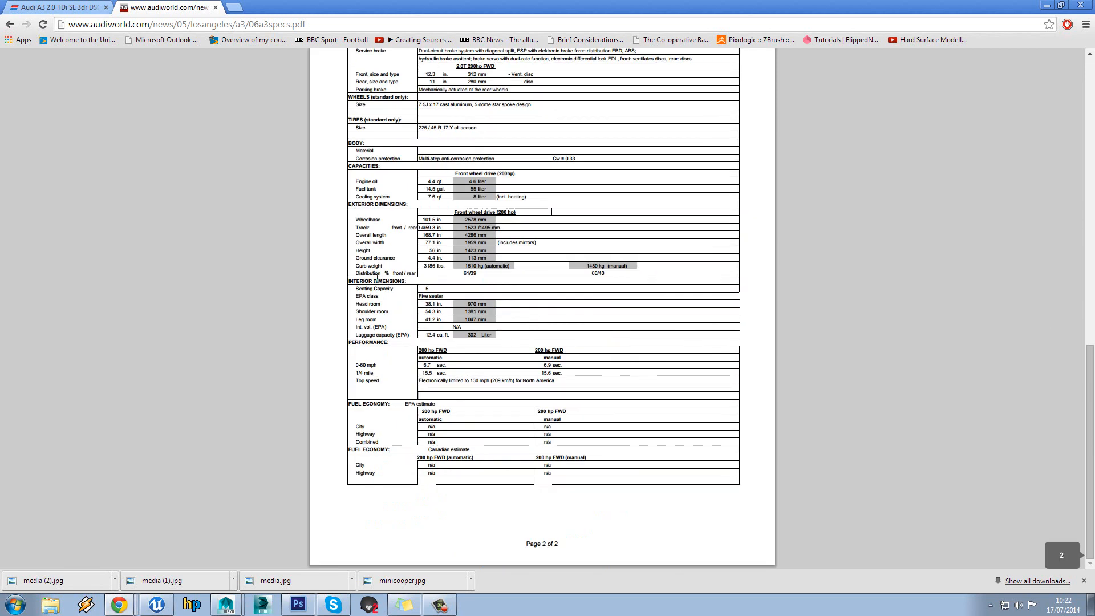
pyautogui.moveTo(356, 257); pyautogui.dragTo(490, 258)
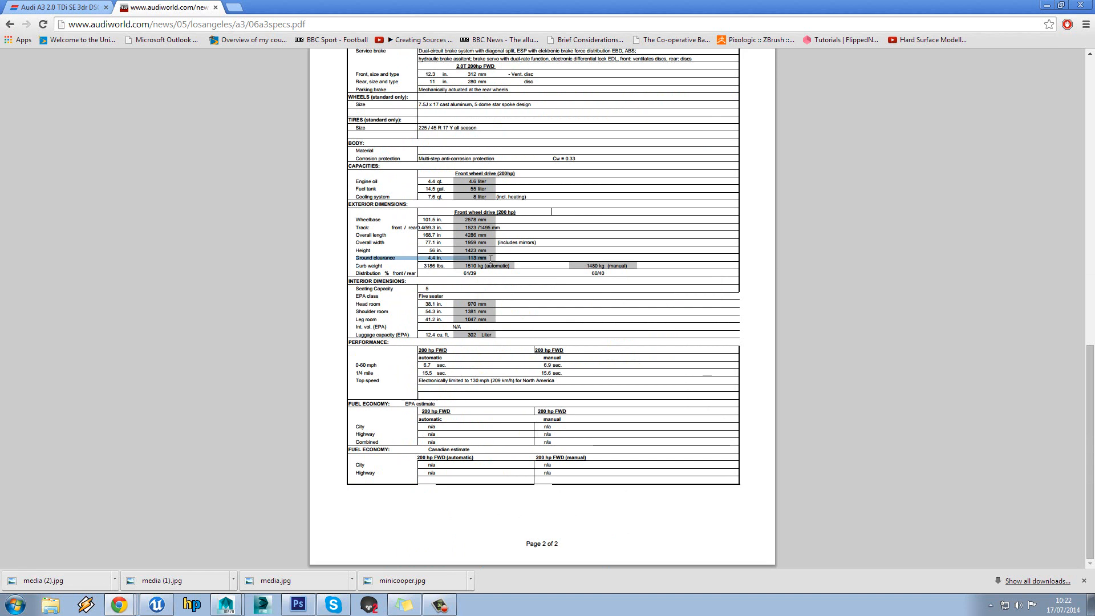
pyautogui.click(490, 258)
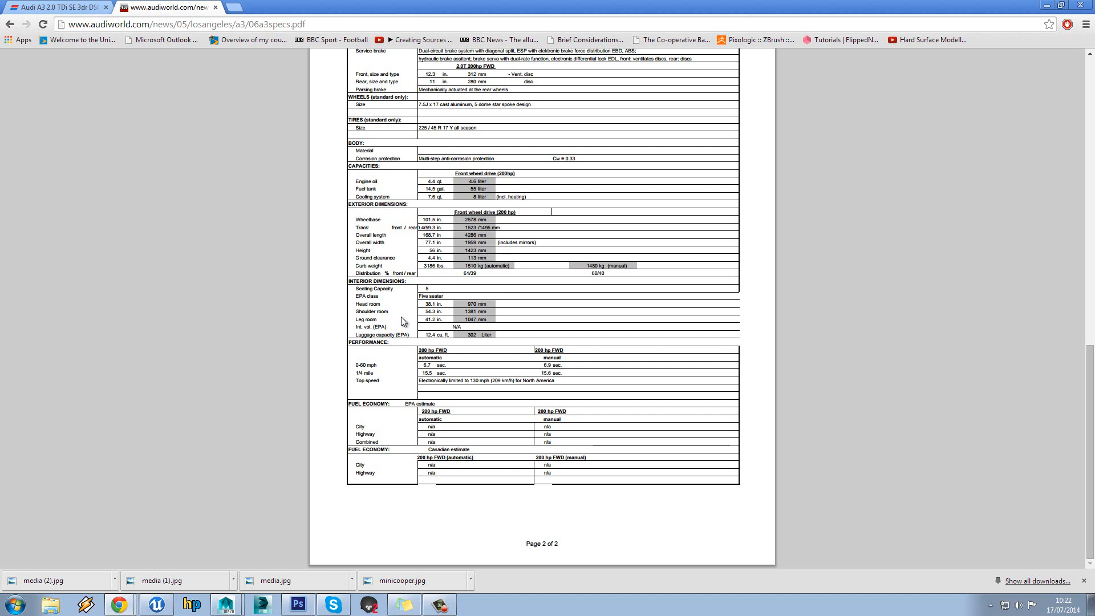
pyautogui.click(238, 594)
pyautogui.click(238, 578)
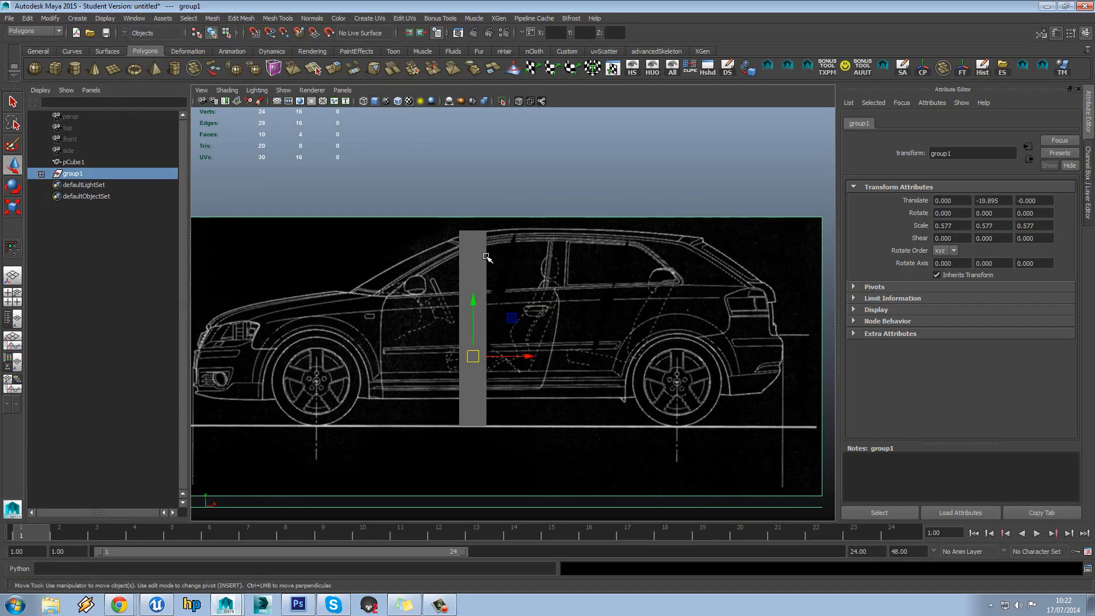
# Deselect the blueprint group and create a second polygon cube at the origin
pyautogui.click(458, 188)
pyautogui.scroll(-3, 455, 204)
pyautogui.scroll(3, 488, 295)
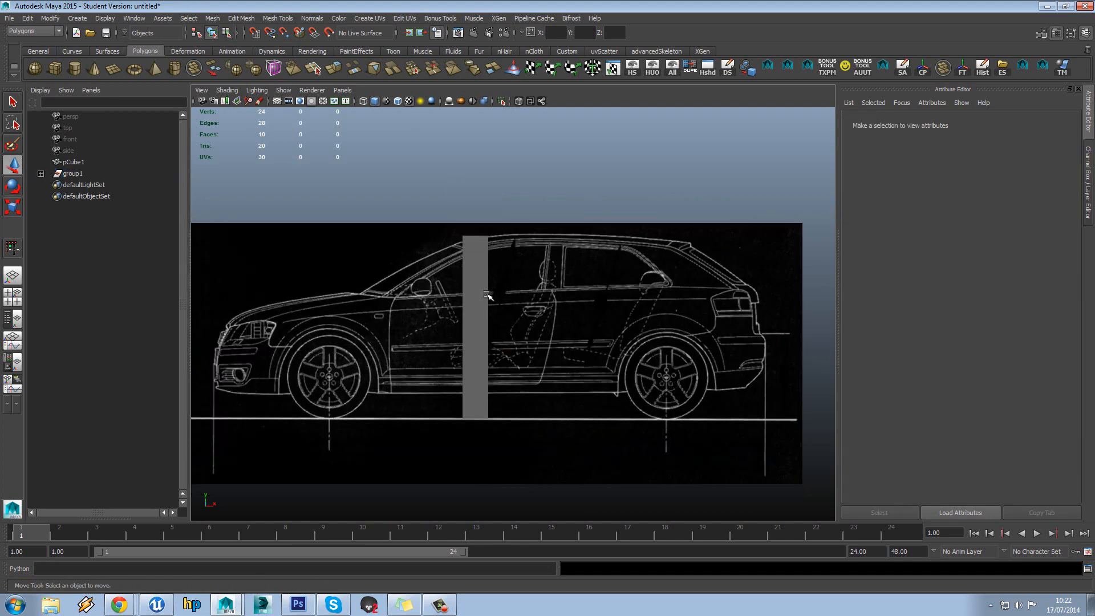
pyautogui.click(55, 68)
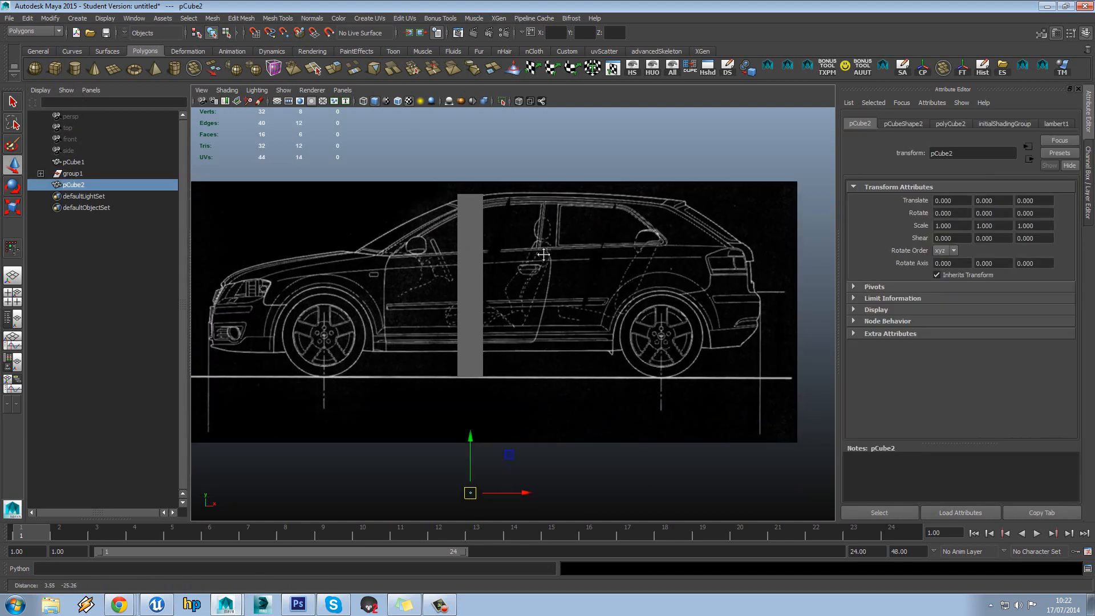
# Switch to Chrome, look up the overall length in the Audi A3 specifications PDF, and return to Maya
pyautogui.click(131, 605)
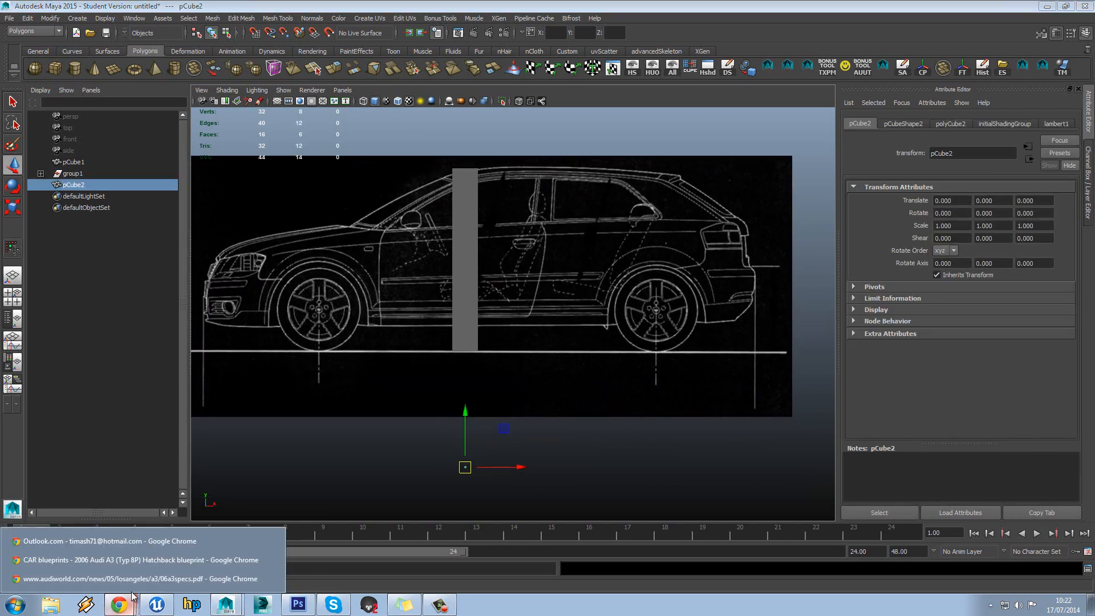
pyautogui.click(134, 579)
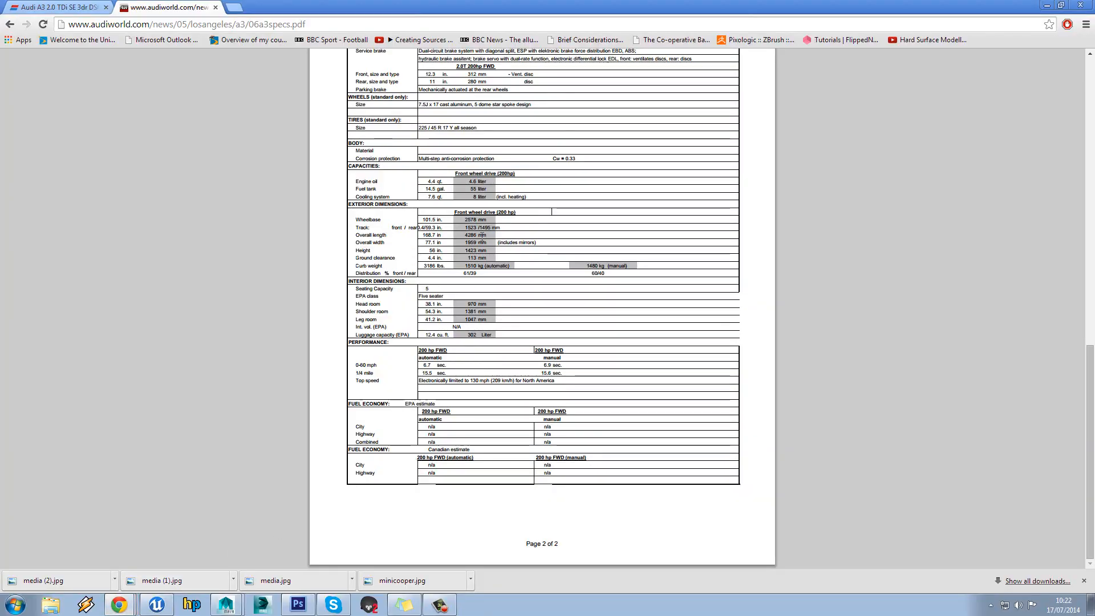
pyautogui.click(225, 605)
pyautogui.click(171, 579)
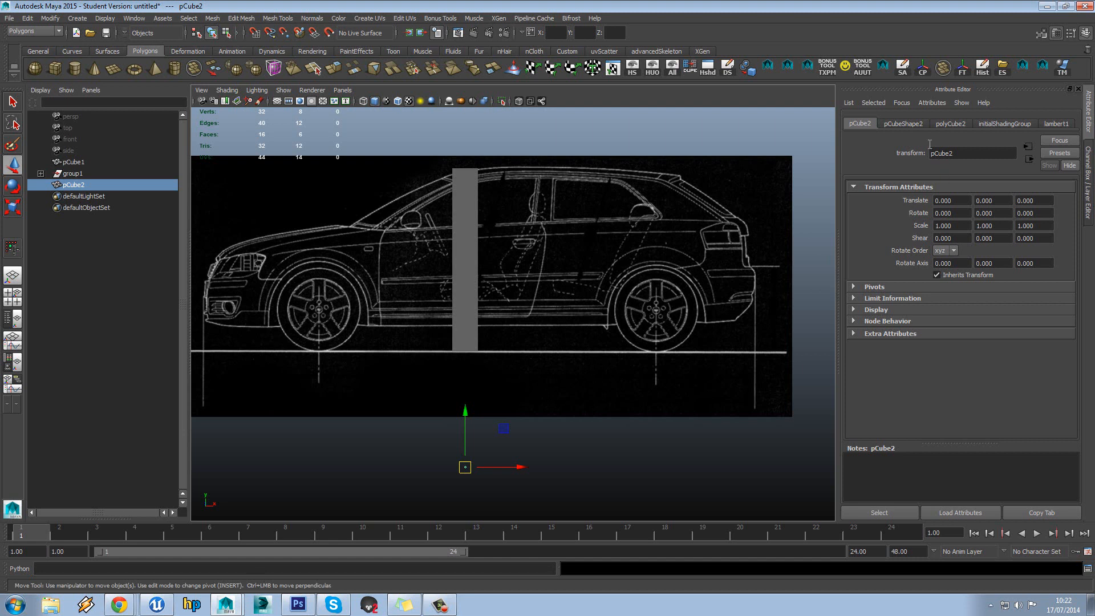
# Set the second cube's polygon width to 428.6 to represent the car's overall length
pyautogui.click(947, 123)
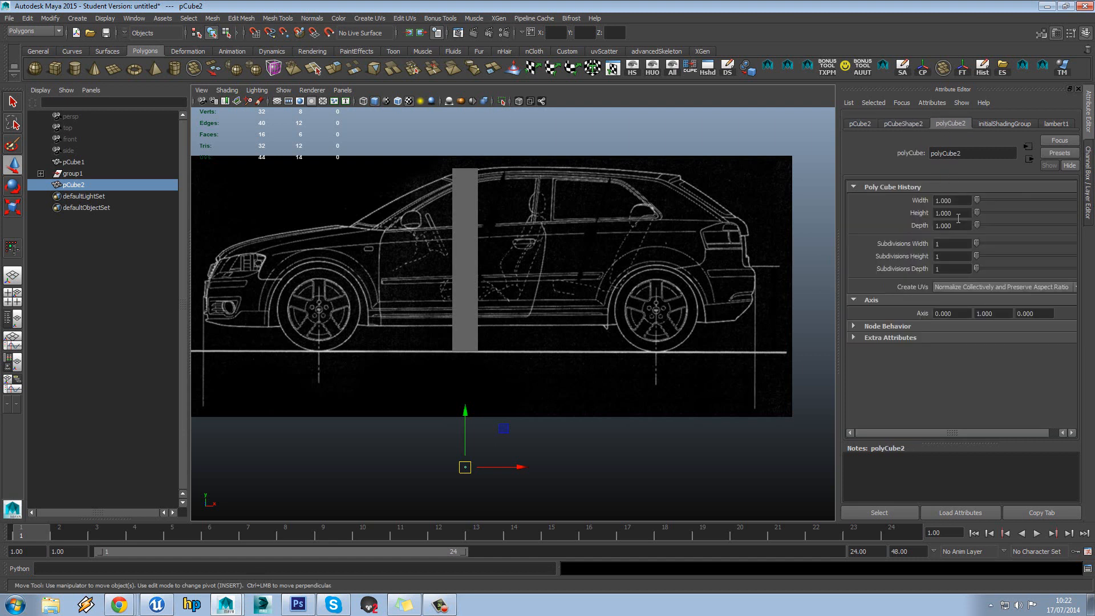
pyautogui.click(957, 201)
pyautogui.write('428.6')
pyautogui.press('Return')
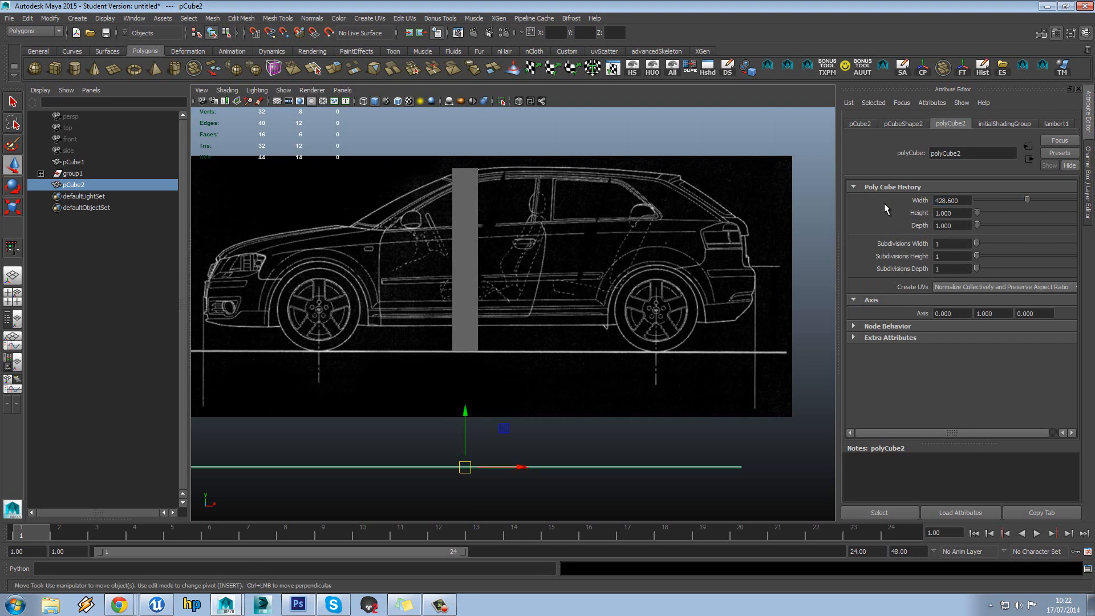
# Move the long cube to about 10.6 in X and 141.4 in Y, lining it up with the car's bumpers in the side blueprint
pyautogui.press('f')
pyautogui.moveTo(509, 386); pyautogui.dragTo(556, 205)
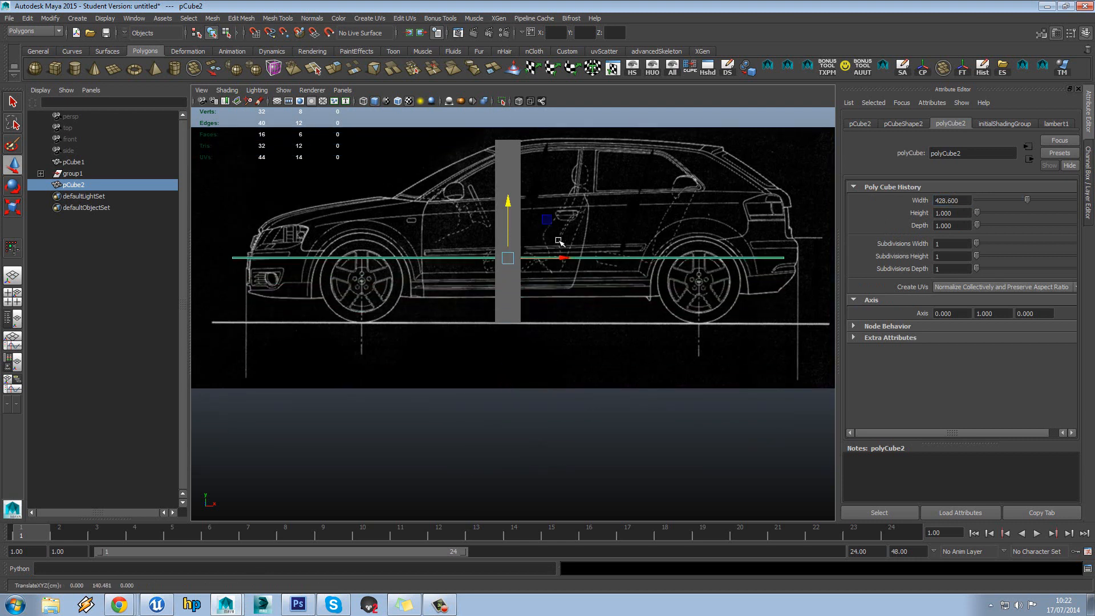
pyautogui.moveTo(559, 258); pyautogui.dragTo(574, 258)
pyautogui.moveTo(526, 205)
pyautogui.mouseDown()
pyautogui.moveTo(522, 228)
pyautogui.moveTo(523, 207)
pyautogui.mouseUp()
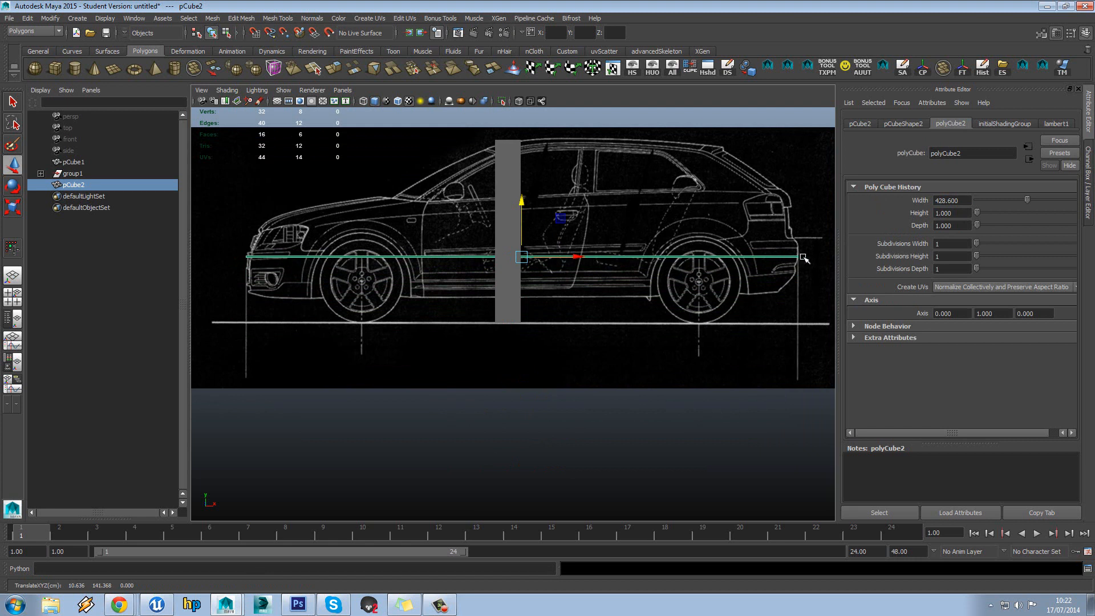
pyautogui.doubleClick(959, 201)
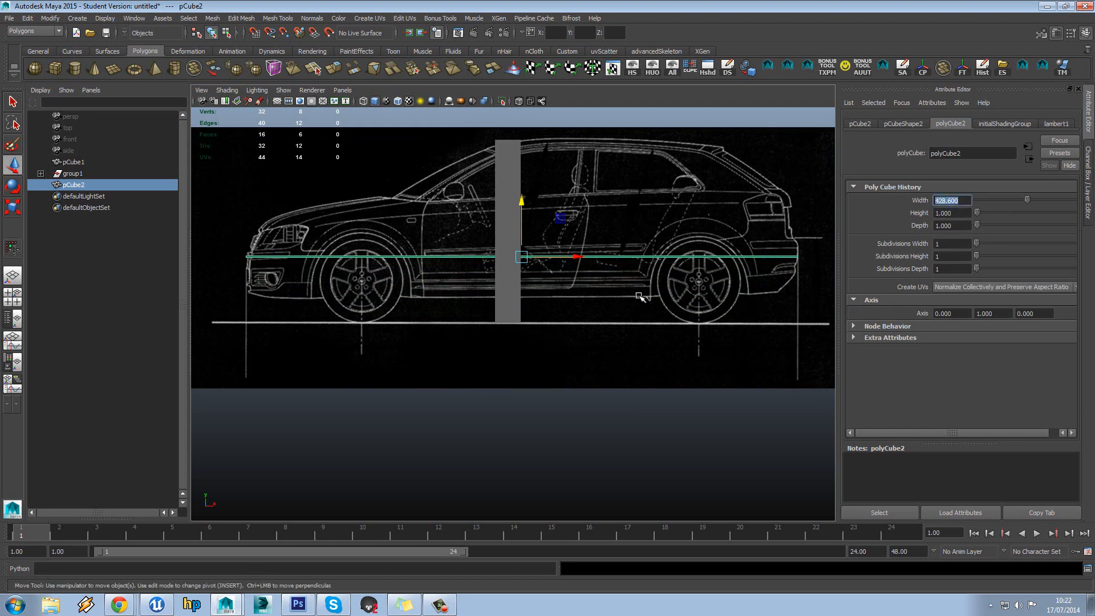
# Delete both reference cubes, the long horizontal one and the tall vertical one
pyautogui.keyDown('alt'); pyautogui.moveTo(523, 263); pyautogui.dragTo(525, 273, button='middle'); pyautogui.keyUp('alt')
pyautogui.click(511, 219)
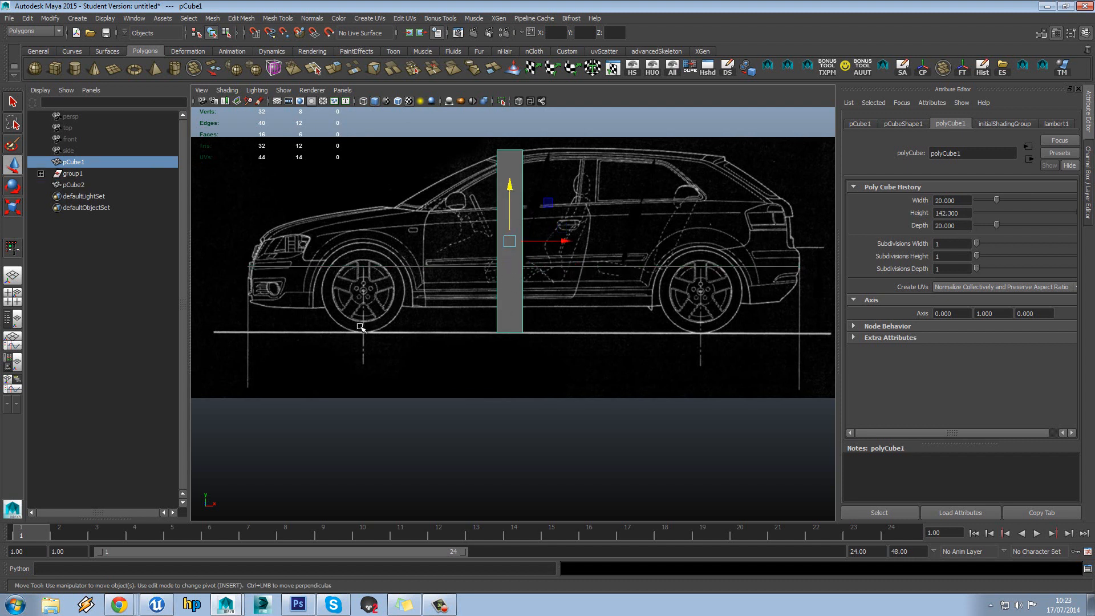
pyautogui.click(404, 268)
pyautogui.click(491, 289)
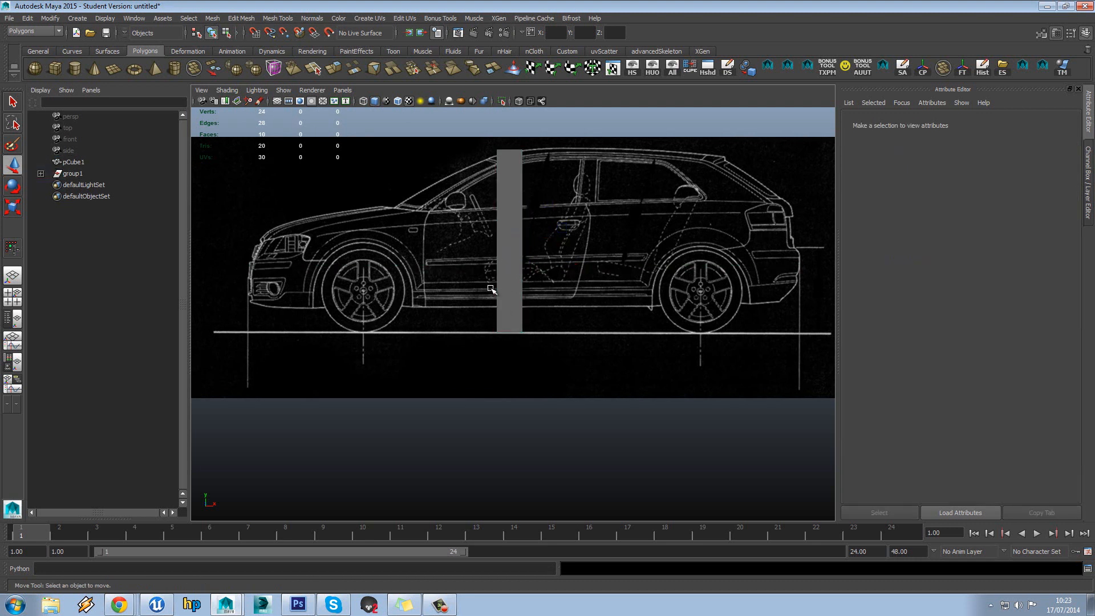
pyautogui.click(498, 264)
pyautogui.press('Delete')
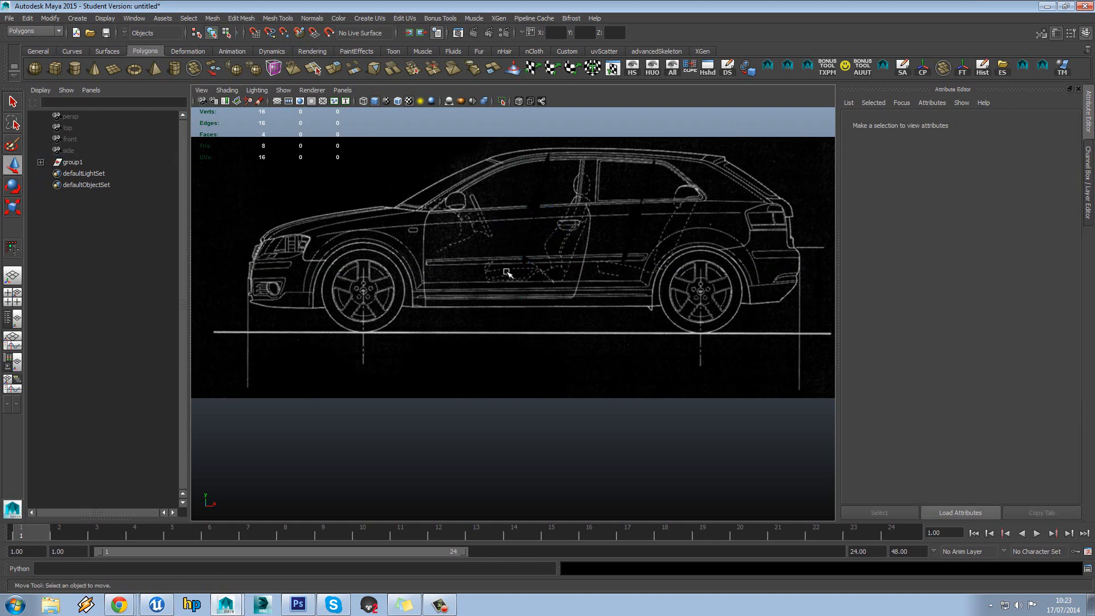
# Switch to the perspective view and examine the arrangement of the four scaled blueprint planes
pyautogui.press('space')
pyautogui.moveTo(506, 272); pyautogui.dragTo(518, 292)
pyautogui.scroll(-2, 511, 253)
pyautogui.scroll(5, 500, 299)
pyautogui.scroll(3, 520, 308)
pyautogui.press('space')
pyautogui.scroll(-3, 519, 306)
pyautogui.press('space')
pyautogui.scroll(-5, 528, 308)
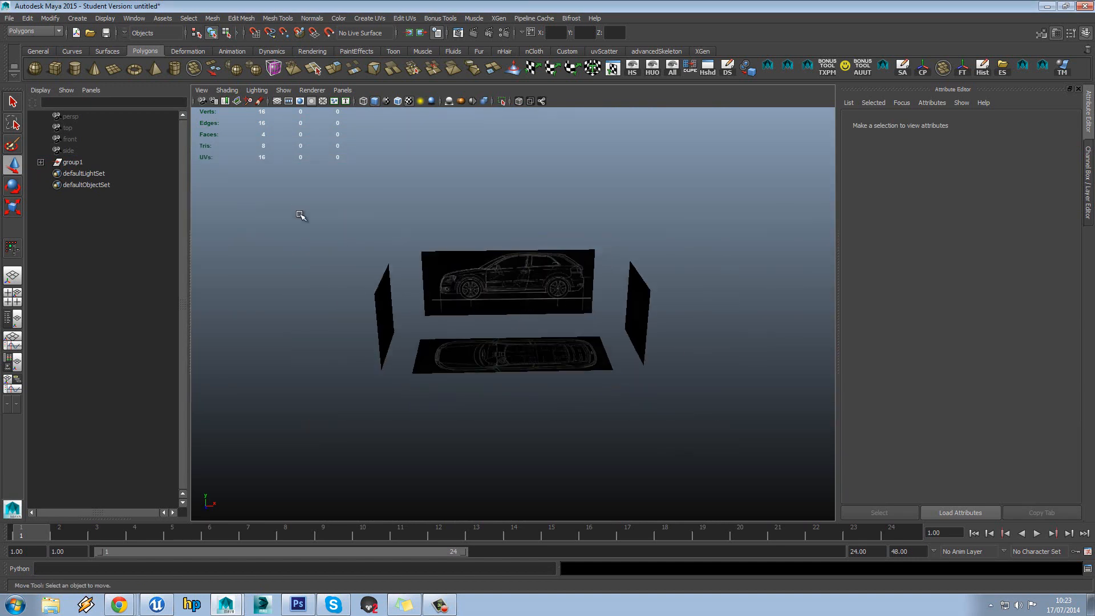
# Try rotating the blueprint group by -90 degrees about Y and inspect its orientation
pyautogui.moveTo(300, 216); pyautogui.dragTo(677, 415)
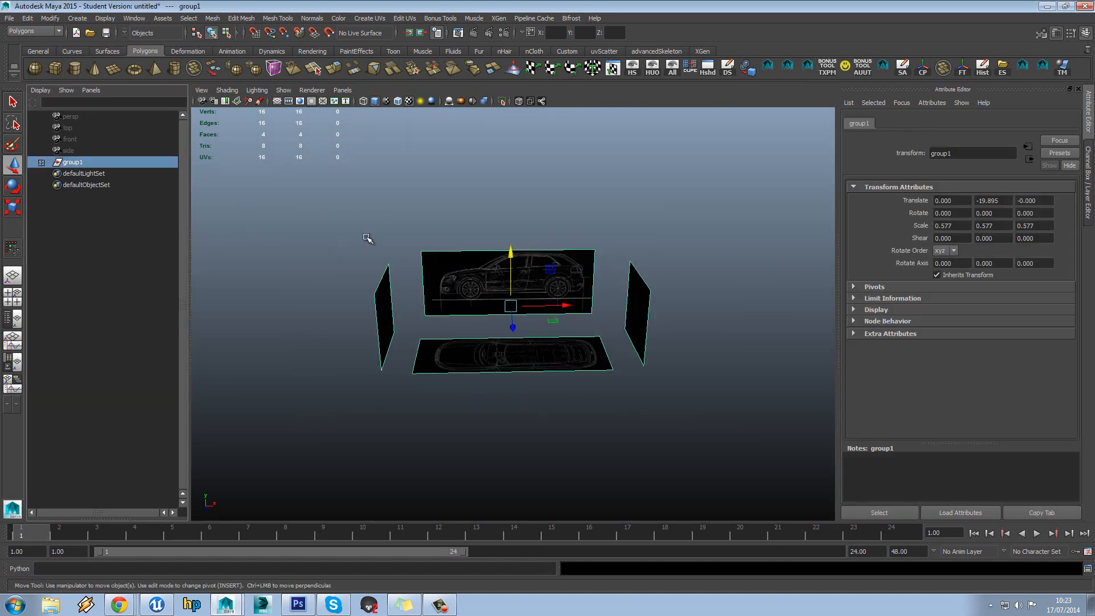
pyautogui.press('e')
pyautogui.moveTo(538, 325); pyautogui.dragTo(469, 328)
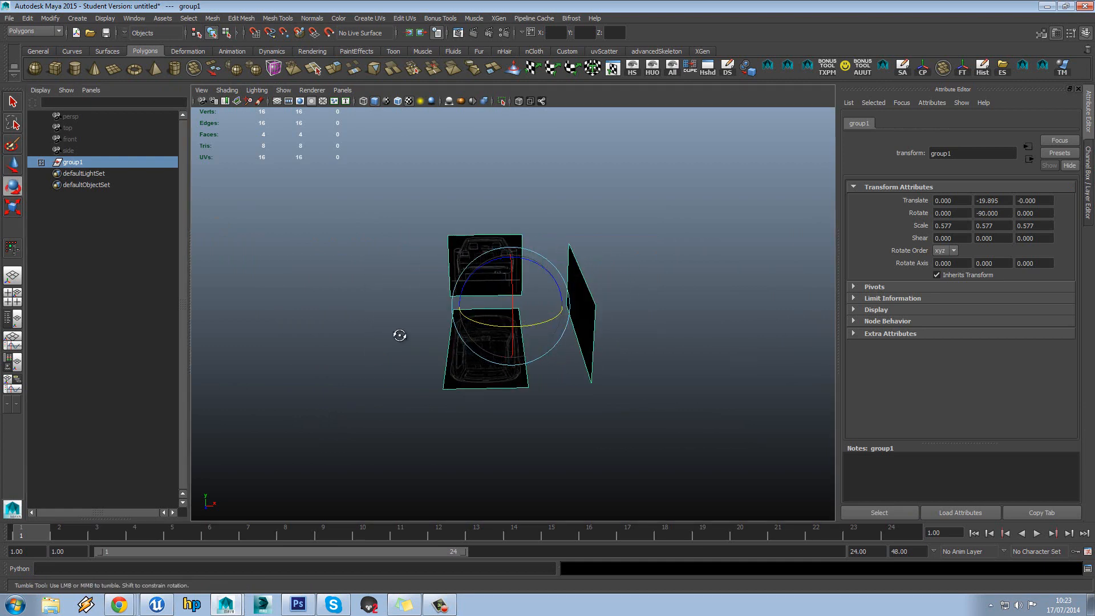
pyautogui.keyDown('alt'); pyautogui.moveTo(396, 334); pyautogui.dragTo(569, 209); pyautogui.keyUp('alt')
pyautogui.click(569, 208)
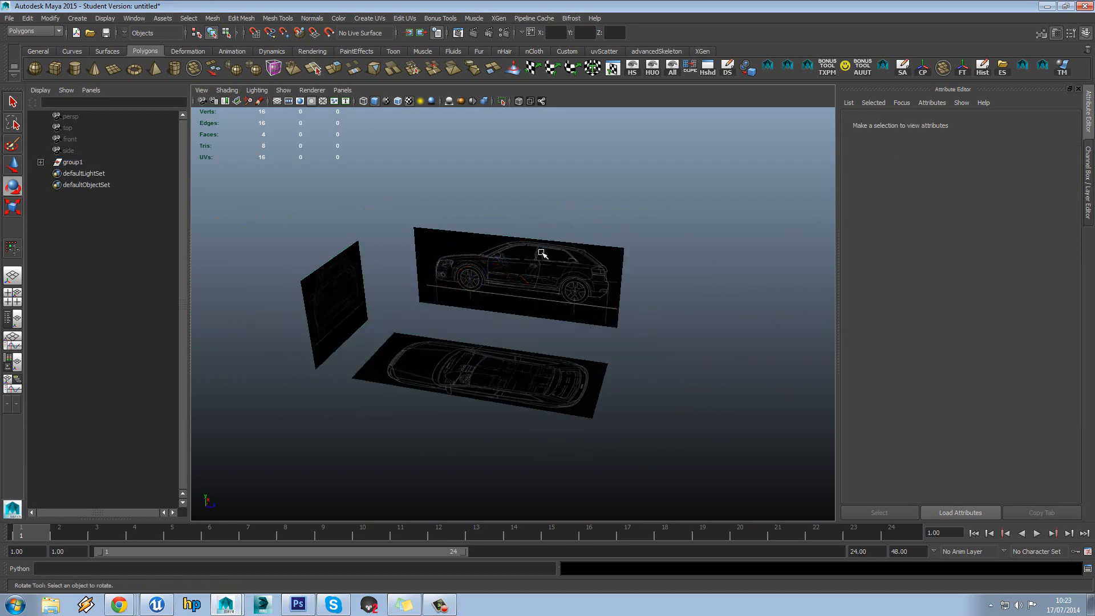
pyautogui.keyDown('alt'); pyautogui.moveTo(543, 253); pyautogui.dragTo(368, 174); pyautogui.keyUp('alt')
pyautogui.click(527, 252)
pyautogui.click(368, 174)
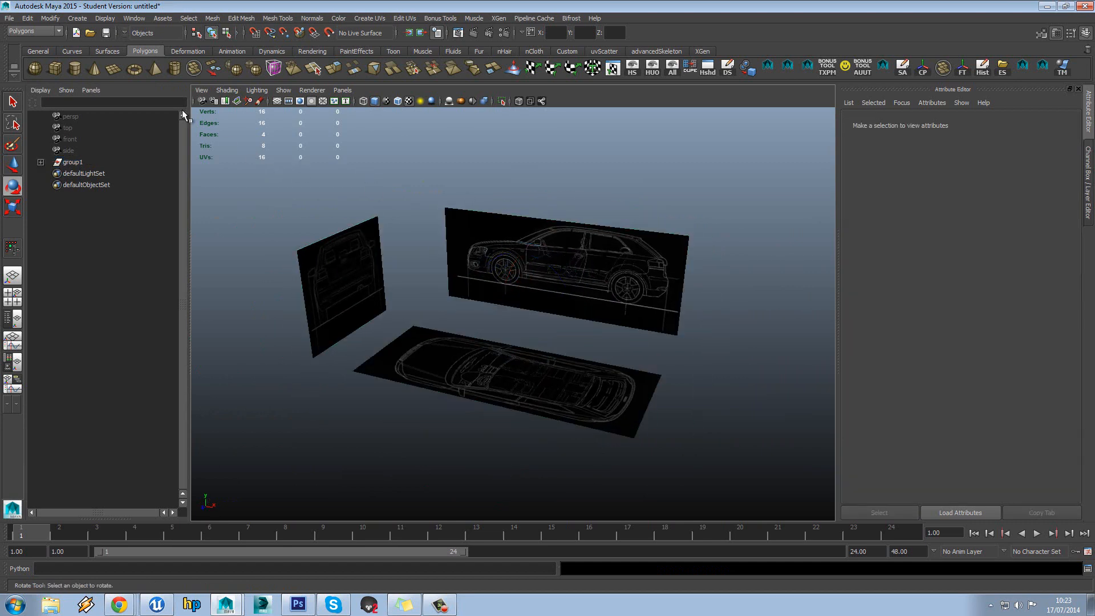
# Save the scene as a Maya Binary file named 1 in the AudiA3_2006 project's scenes folder
pyautogui.click(10, 18)
pyautogui.click(36, 67)
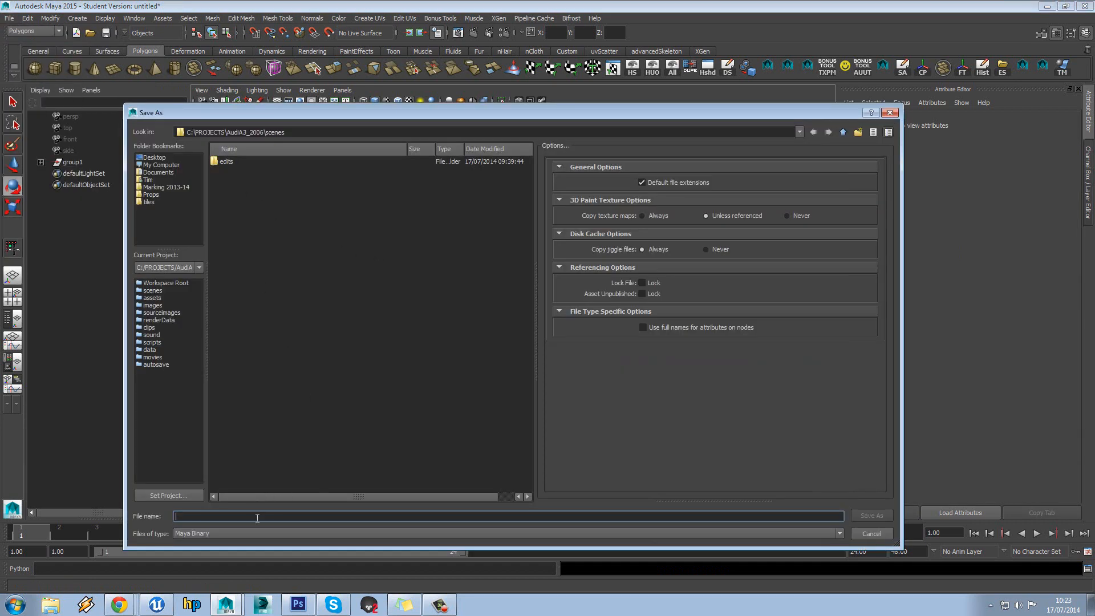
pyautogui.write('1')
pyautogui.click(875, 515)
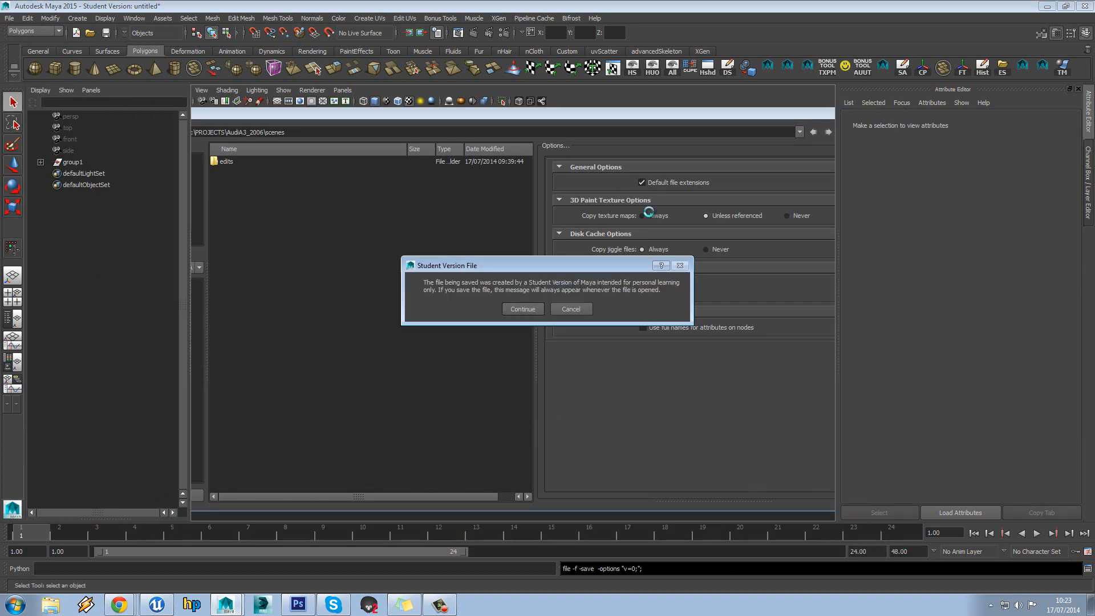
pyautogui.click(525, 313)
# Select all four blueprint planes inside the group and rename them together with the base name Plans
pyautogui.keyDown('alt'); pyautogui.moveTo(526, 313); pyautogui.dragTo(582, 301); pyautogui.keyUp('alt')
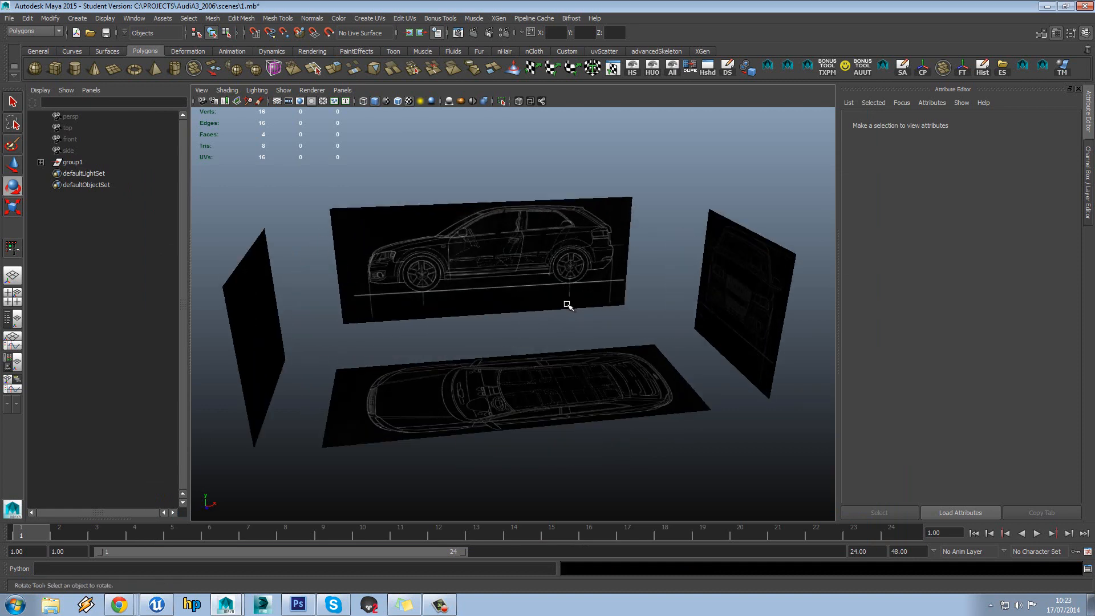
pyautogui.click(41, 162)
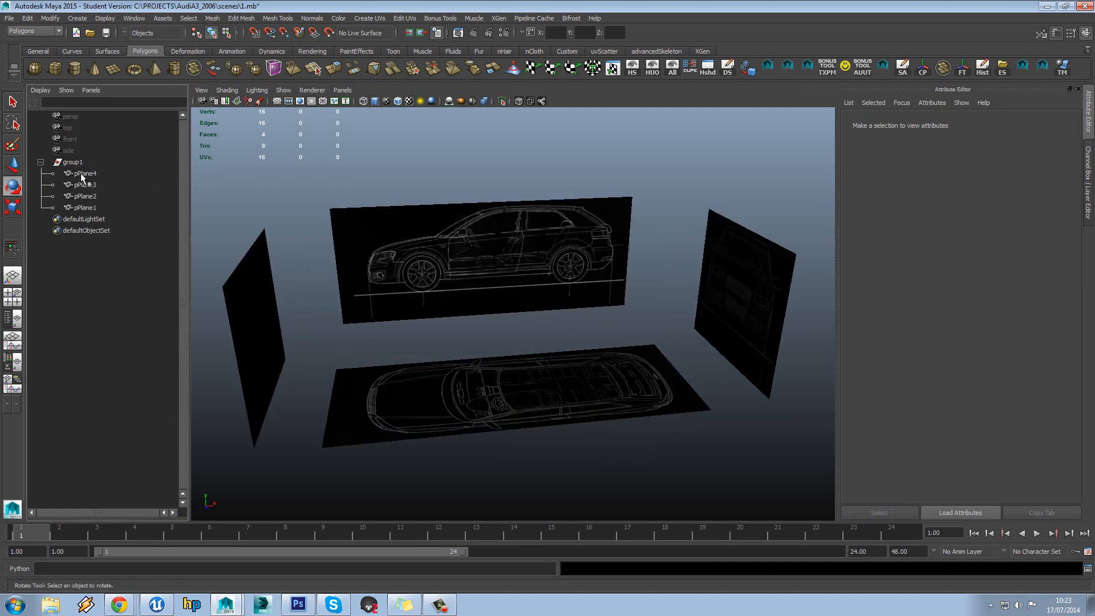
pyautogui.click(85, 173)
pyautogui.keyDown('shift'); pyautogui.click(85, 207); pyautogui.keyUp('shift')
pyautogui.click(522, 33)
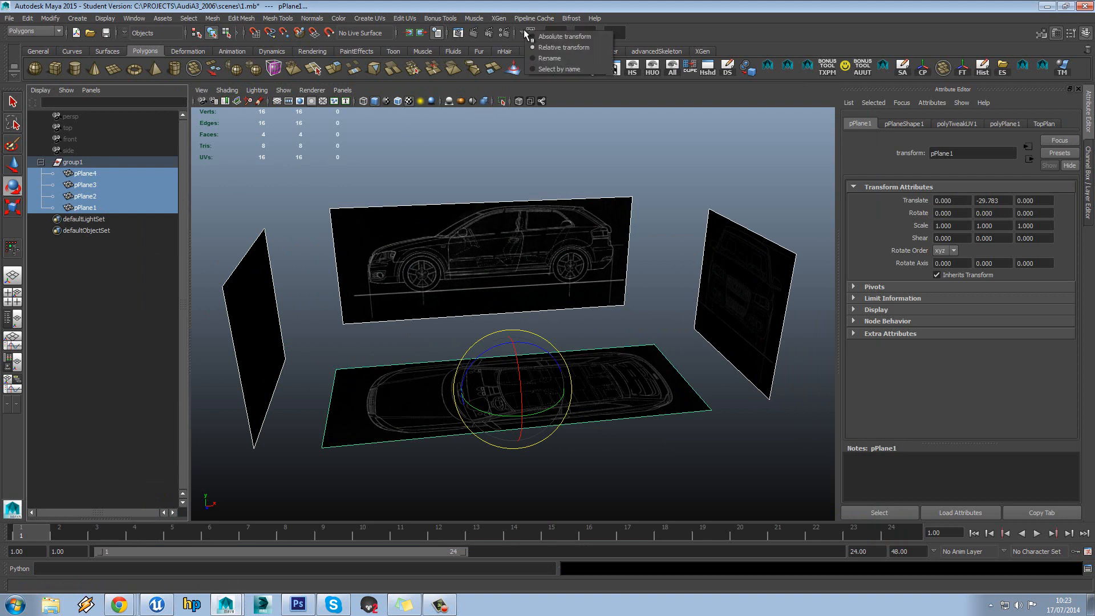
pyautogui.click(557, 57)
pyautogui.moveTo(576, 32); pyautogui.dragTo(505, 41)
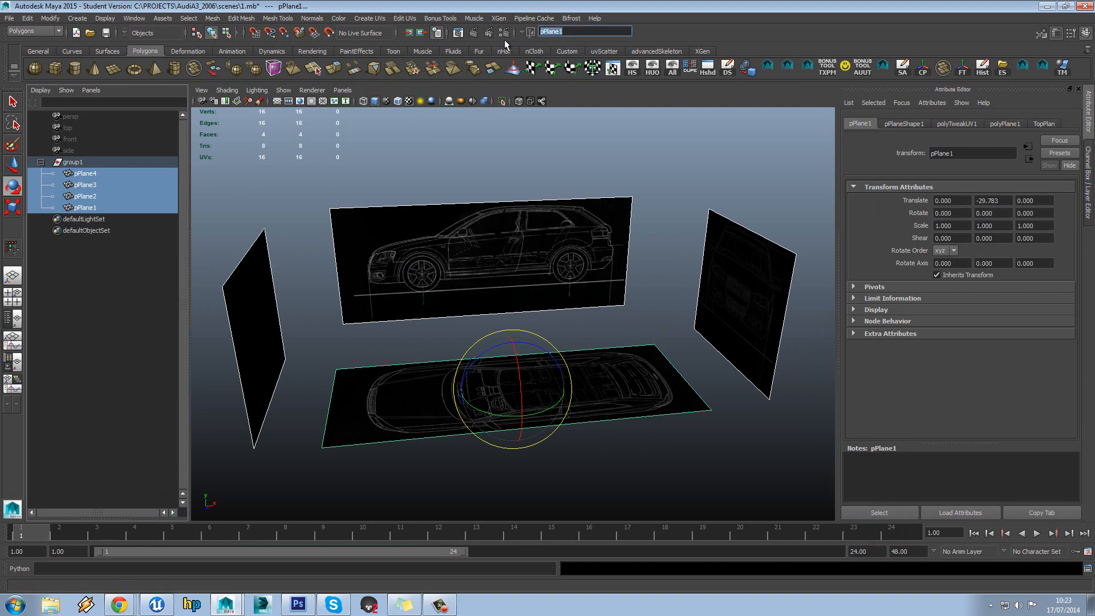
pyautogui.write('Plans')
pyautogui.press('Return')
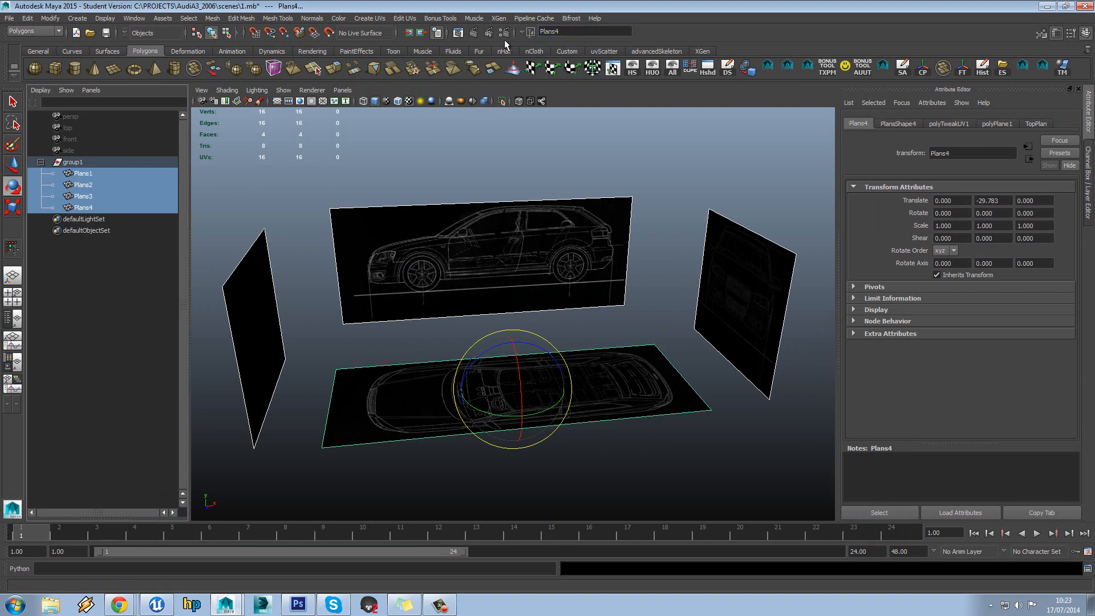
# Check each renamed plane, rename their parent group PlansGroup, and collapse it in the Outliner
pyautogui.click(84, 176)
pyautogui.click(86, 186)
pyautogui.click(90, 197)
pyautogui.click(94, 207)
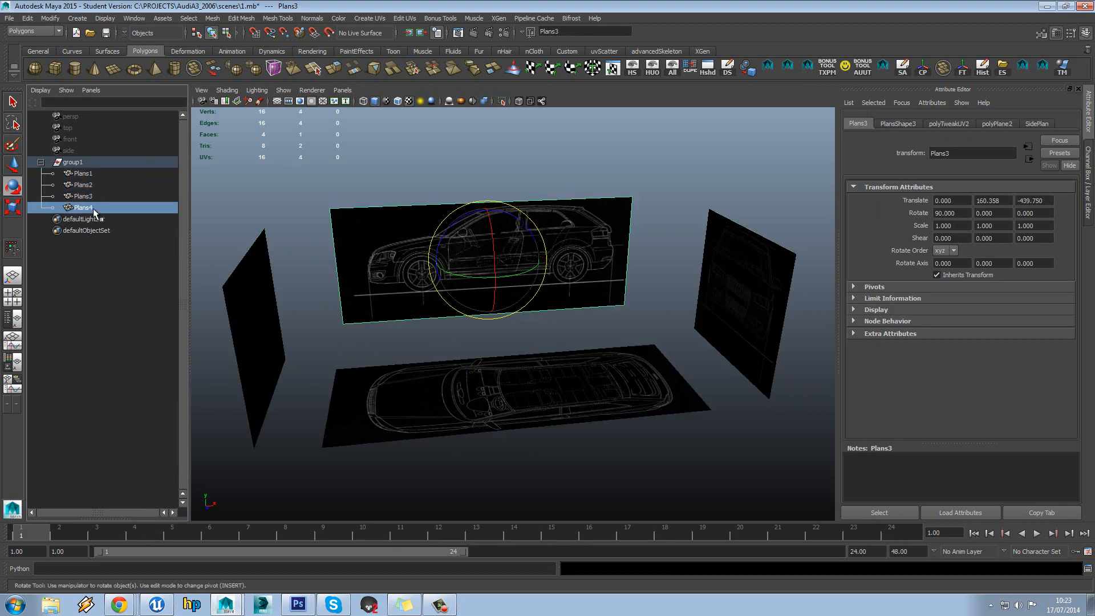
pyautogui.click(83, 165)
pyautogui.click(598, 31)
pyautogui.write('PlansG')
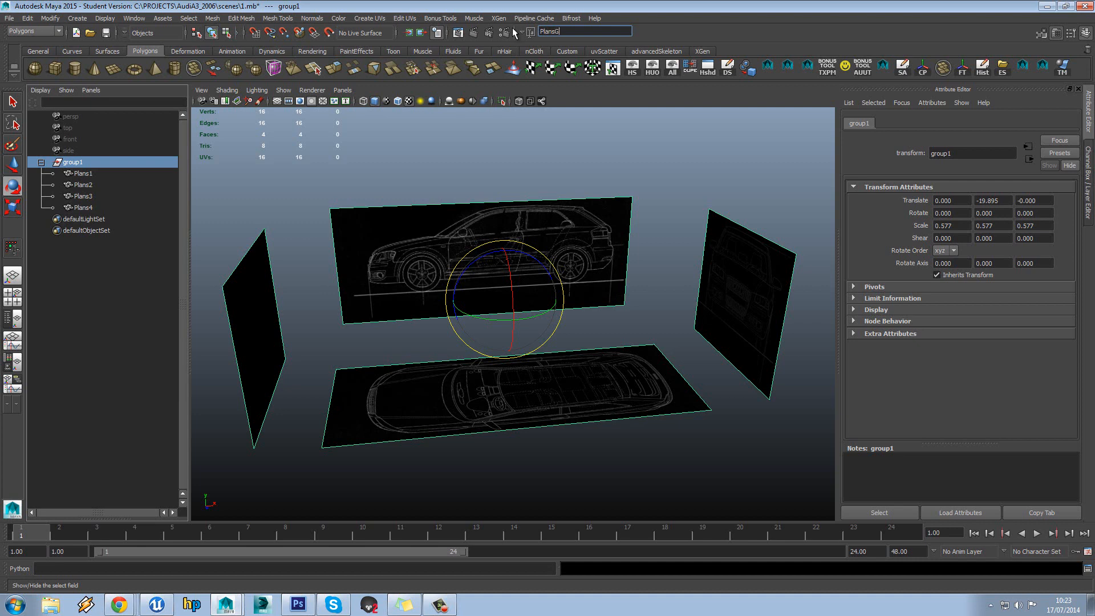
pyautogui.write('roup')
pyautogui.press('Return')
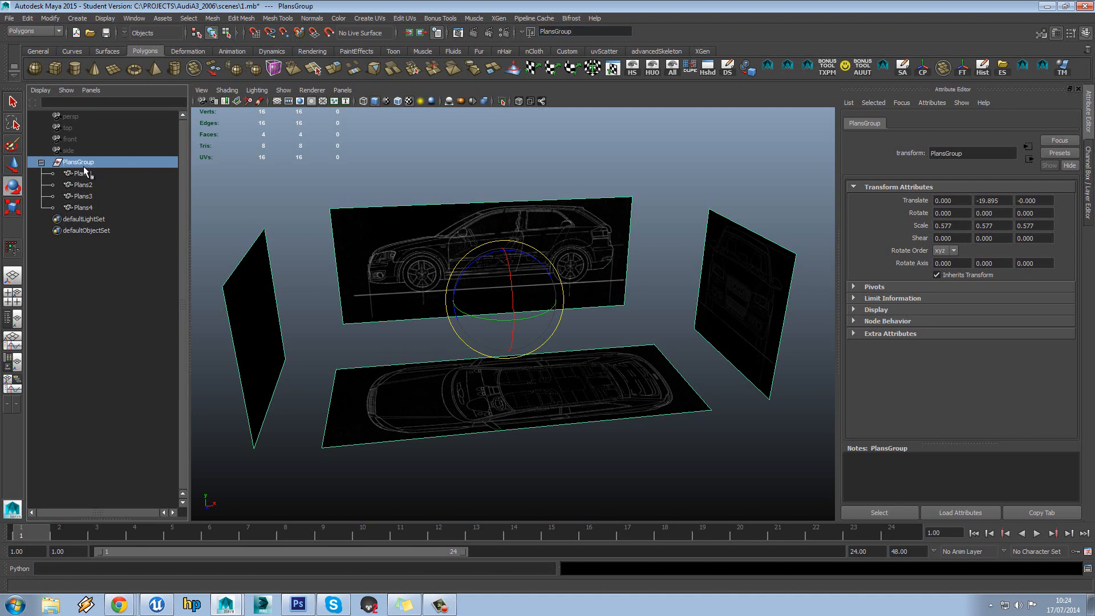
pyautogui.click(41, 163)
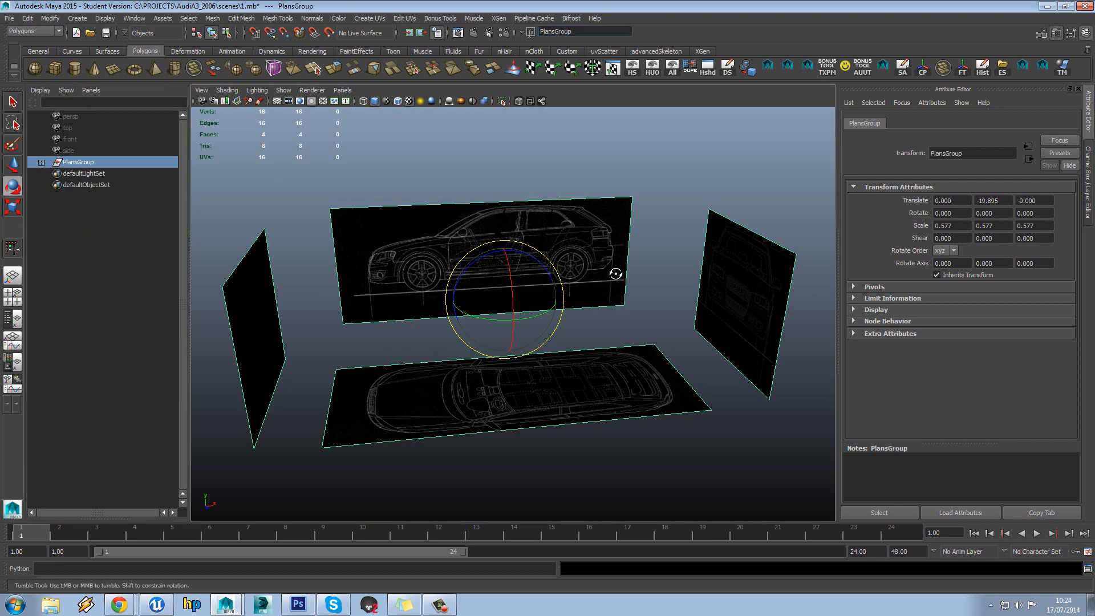
# Create a display layer from the selected PlansGroup and name it Plans
pyautogui.keyDown('alt'); pyautogui.moveTo(613, 275); pyautogui.dragTo(685, 260); pyautogui.keyUp('alt')
pyautogui.click(1088, 180)
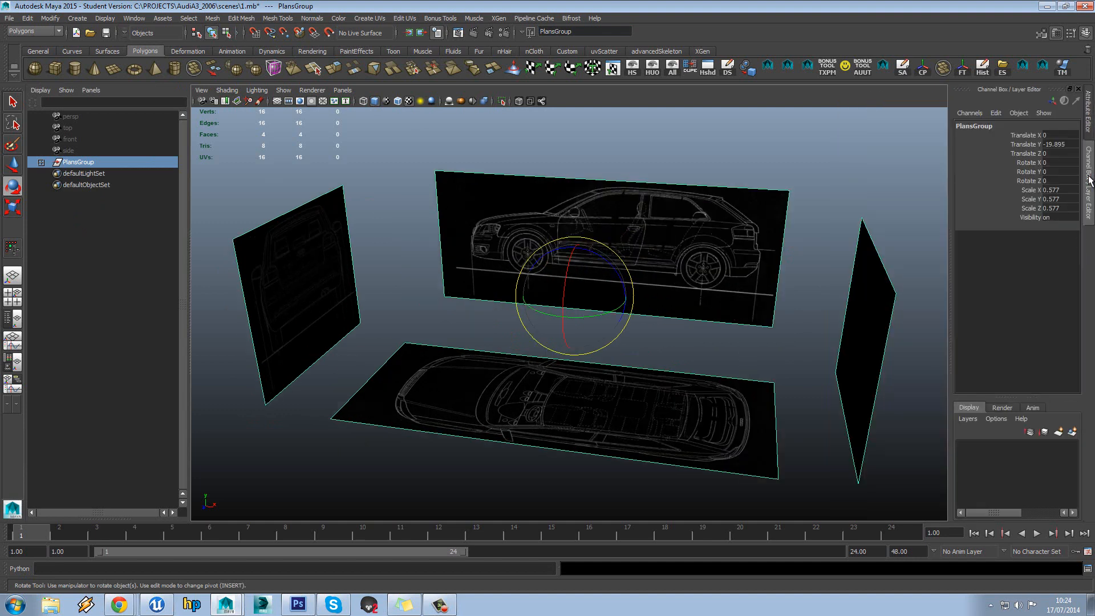
pyautogui.click(1072, 432)
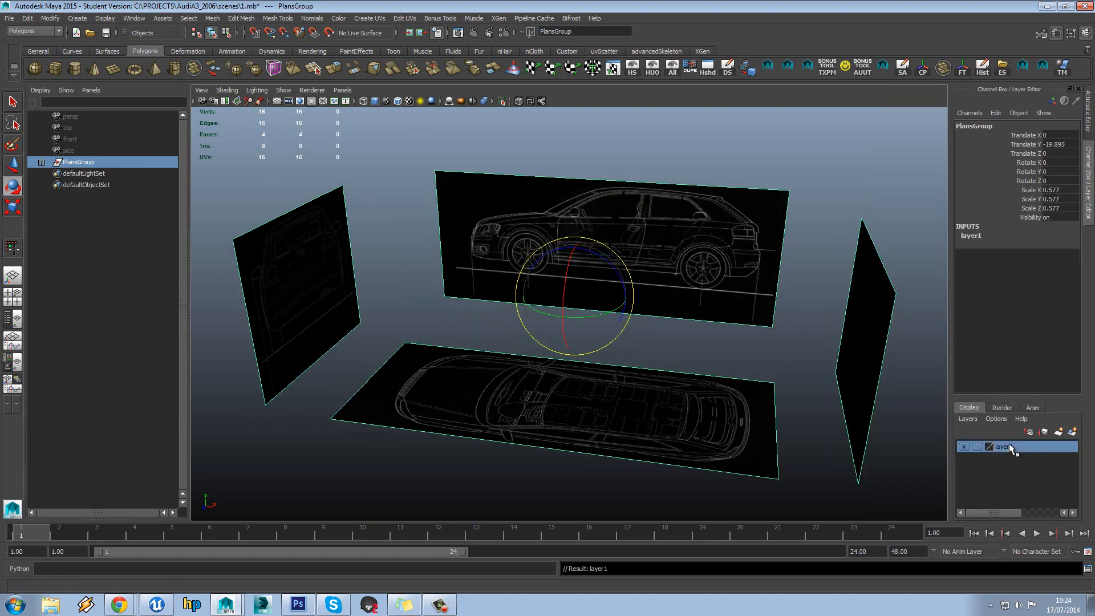
pyautogui.doubleClick(1008, 445)
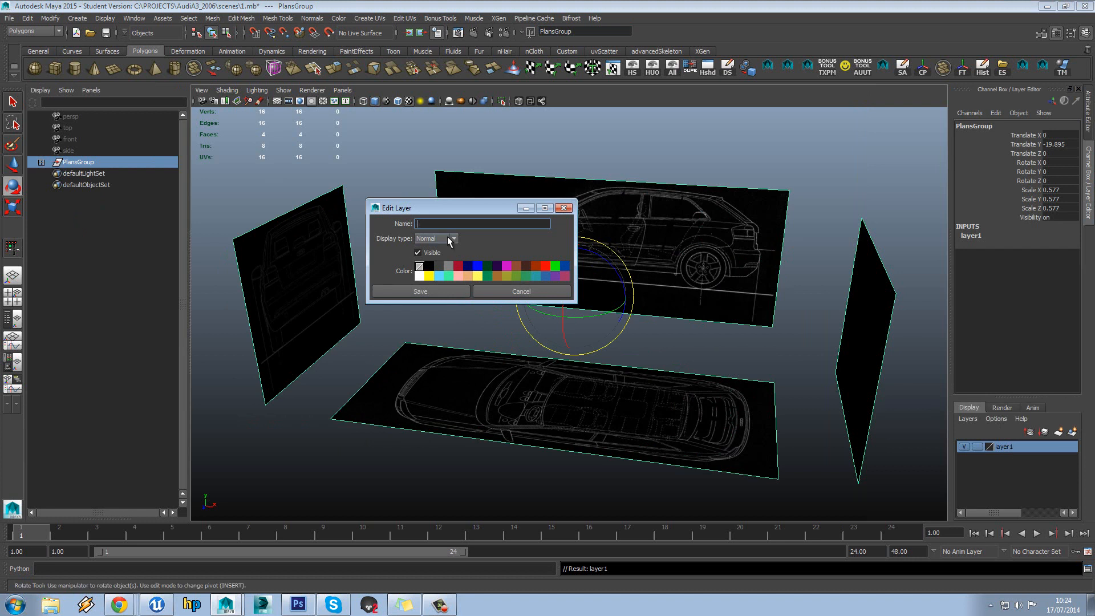
pyautogui.write('Plans')
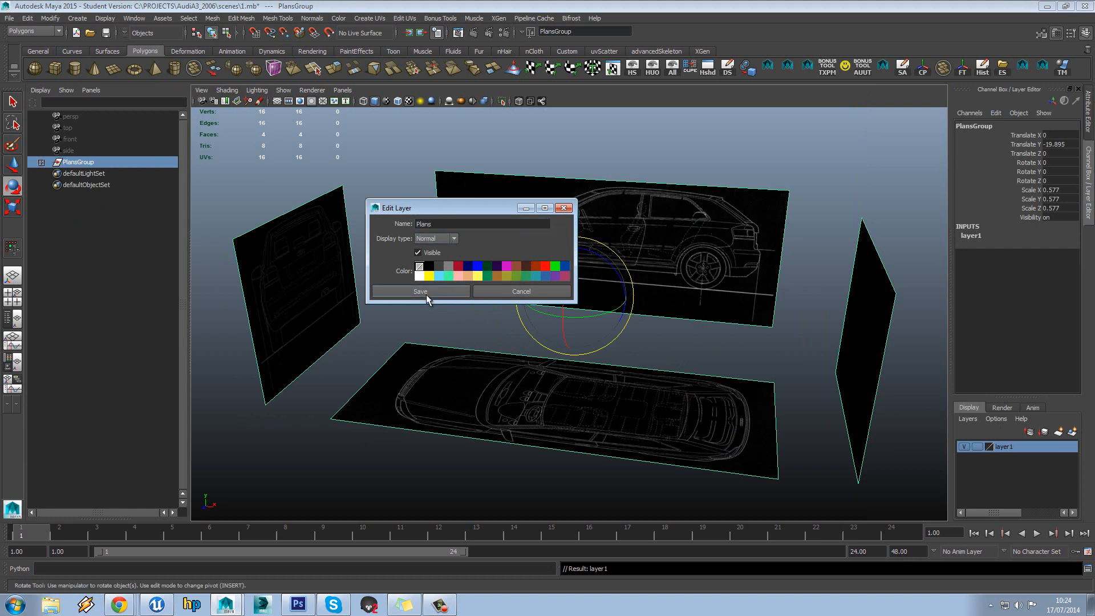
pyautogui.click(443, 292)
# Set the Plans layer to Reference mode and test that the blueprint planes cannot be selected
pyautogui.keyDown('alt'); pyautogui.moveTo(748, 396); pyautogui.dragTo(767, 393); pyautogui.keyUp('alt')
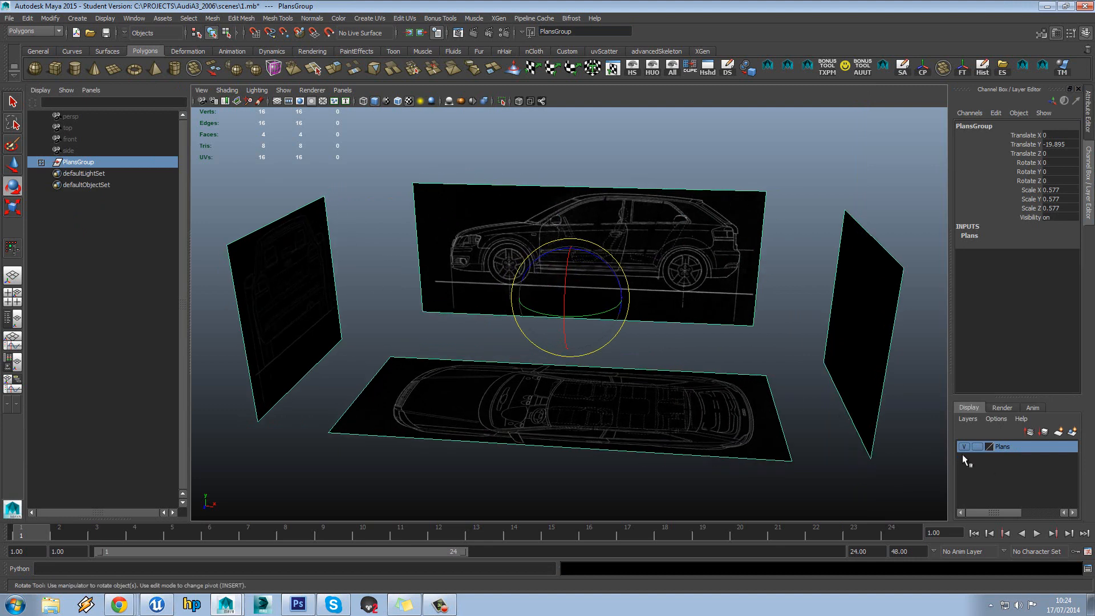
pyautogui.click(976, 447)
pyautogui.click(977, 447)
pyautogui.click(704, 403)
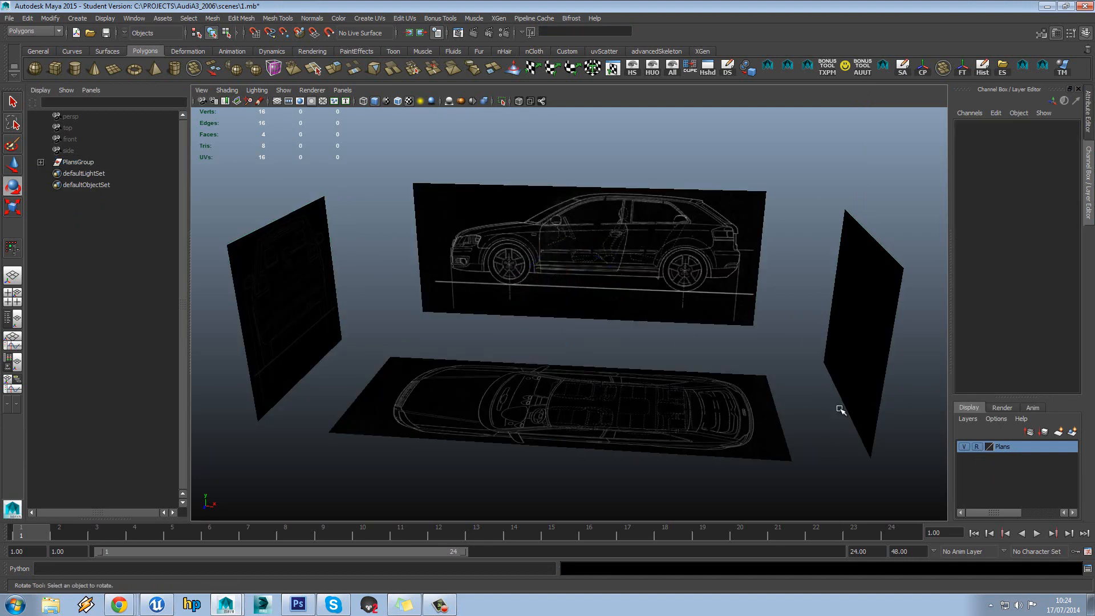
pyautogui.moveTo(311, 322); pyautogui.dragTo(747, 479)
pyautogui.keyDown('alt'); pyautogui.moveTo(491, 276); pyautogui.dragTo(527, 294); pyautogui.keyUp('alt')
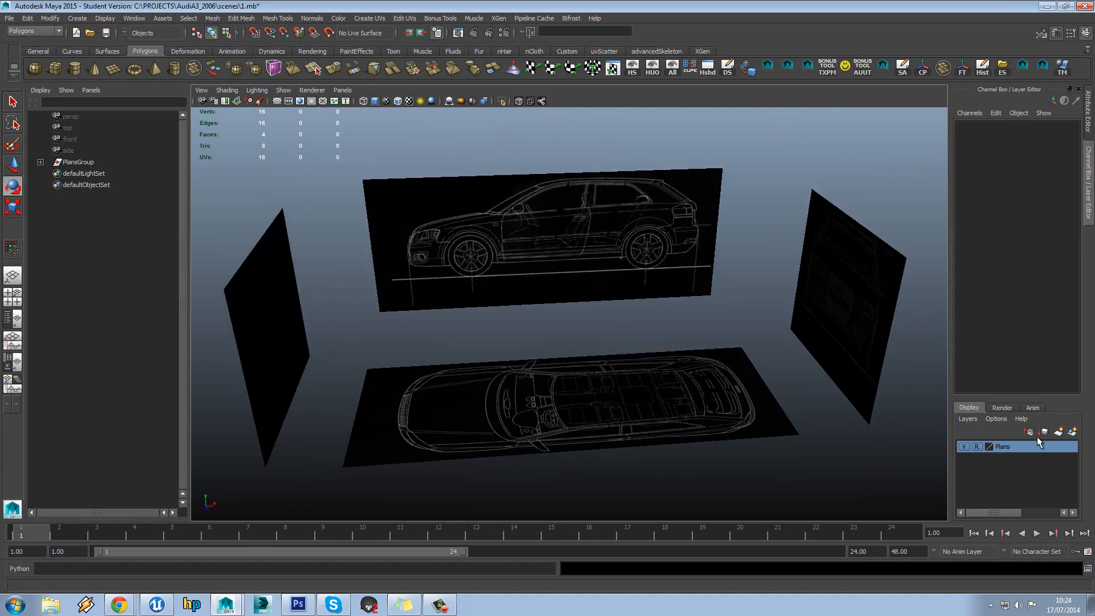
# Create a new empty display layer above the Plans layer
pyautogui.click(1057, 431)
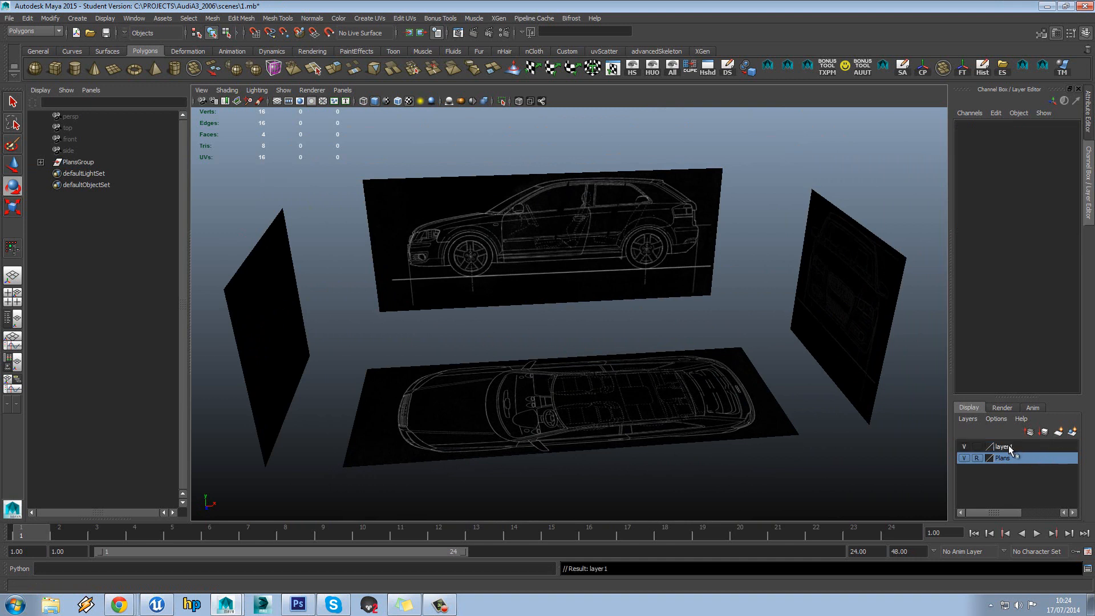
pyautogui.click(1009, 446)
pyautogui.rightClick(1007, 447)
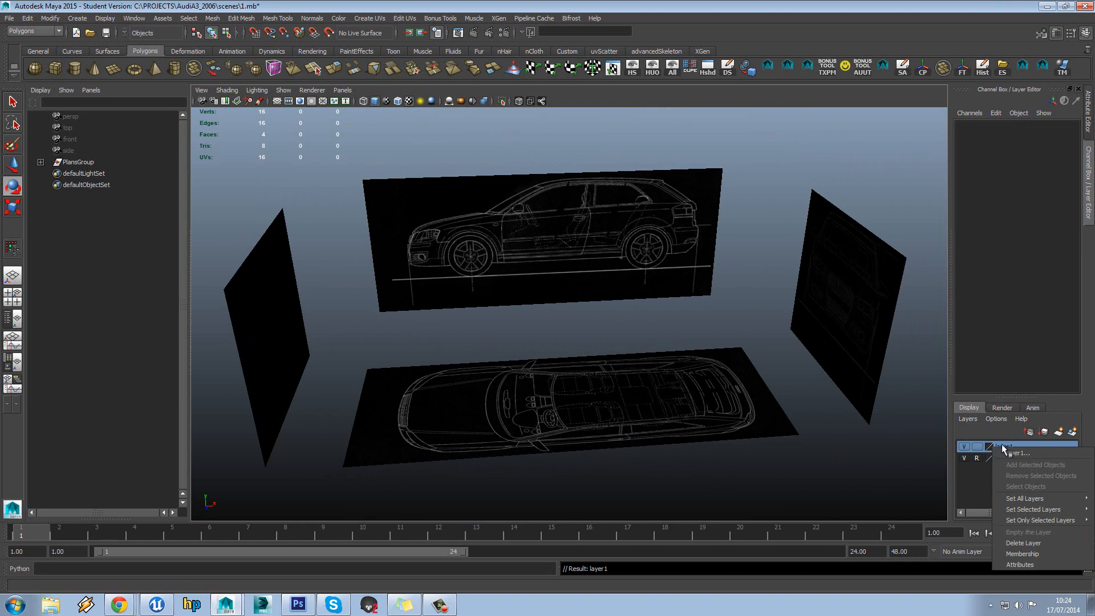
pyautogui.click(548, 293)
pyautogui.keyDown('alt'); pyautogui.moveTo(632, 332); pyautogui.dragTo(615, 321); pyautogui.keyUp('alt')
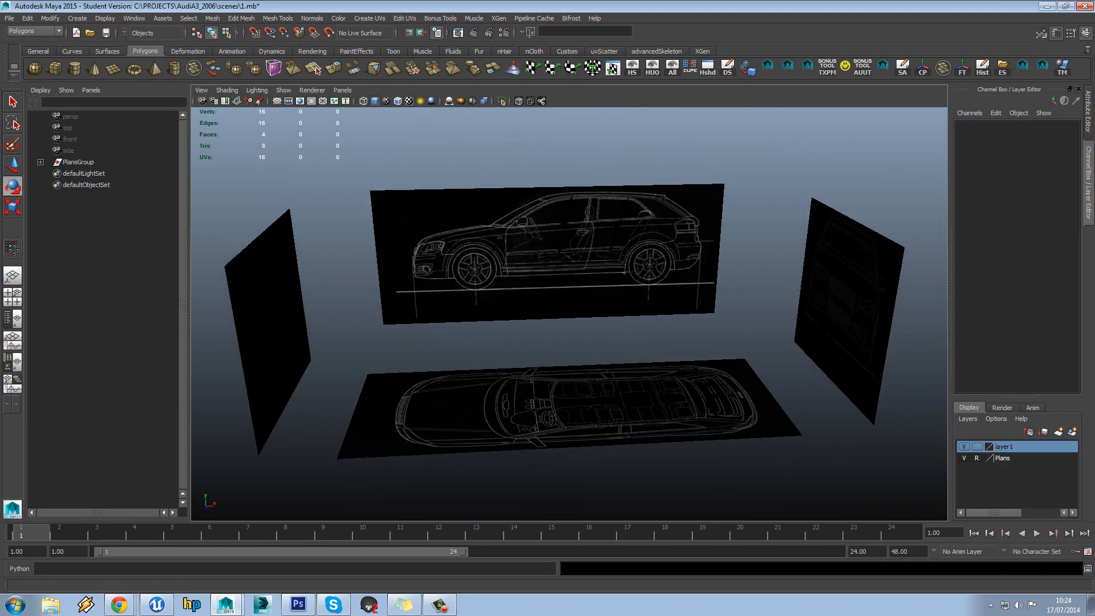
pyautogui.keyDown('alt'); pyautogui.moveTo(513, 363); pyautogui.dragTo(479, 297); pyautogui.keyUp('alt')
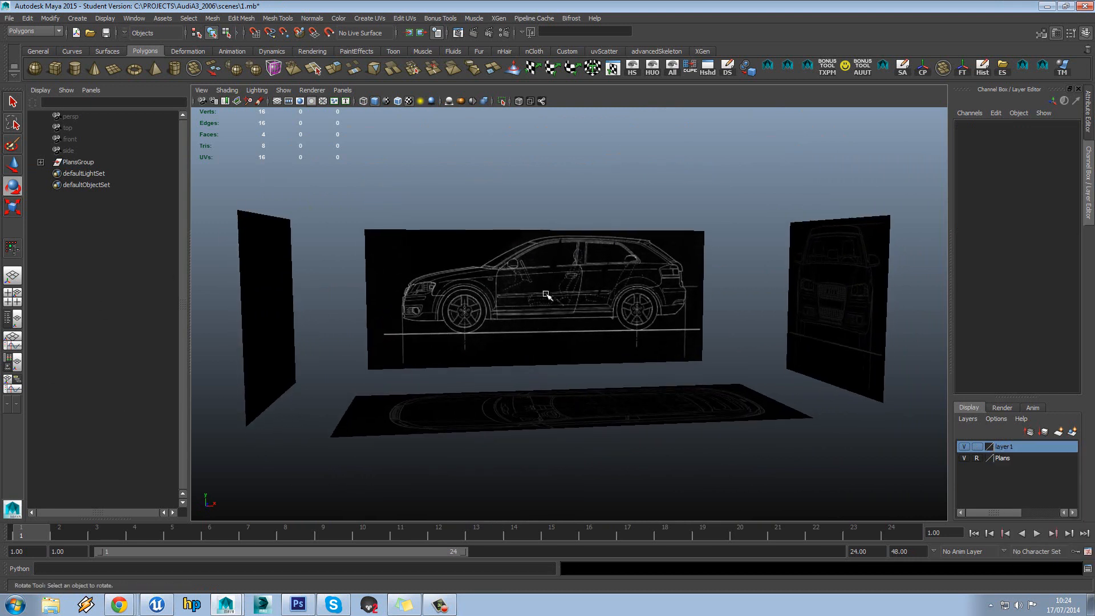